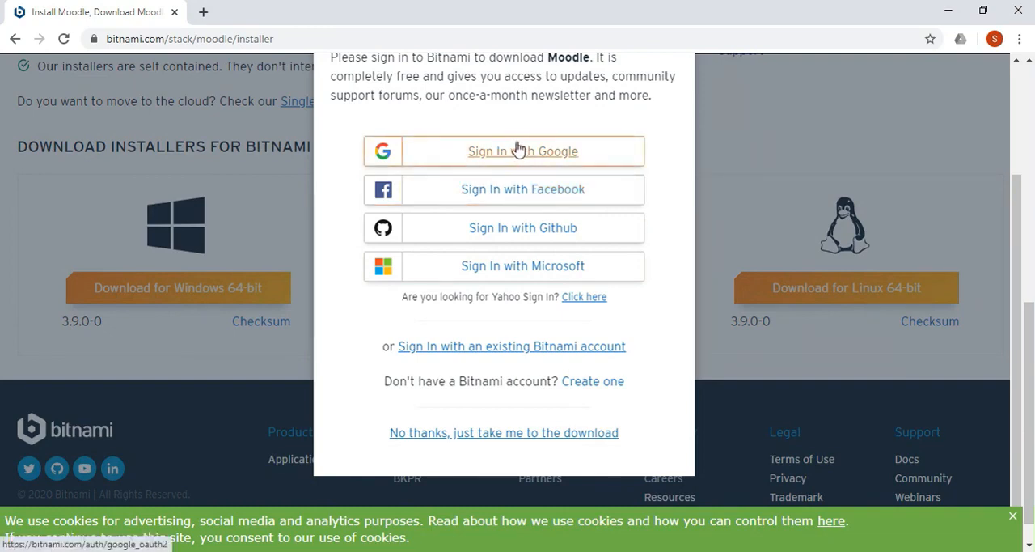
Download the Moodle 3.9.0-0 Windows installer without signing in and start its setup with English as the installation language.
{"action": "left_click", "coordinate": [522, 435]}
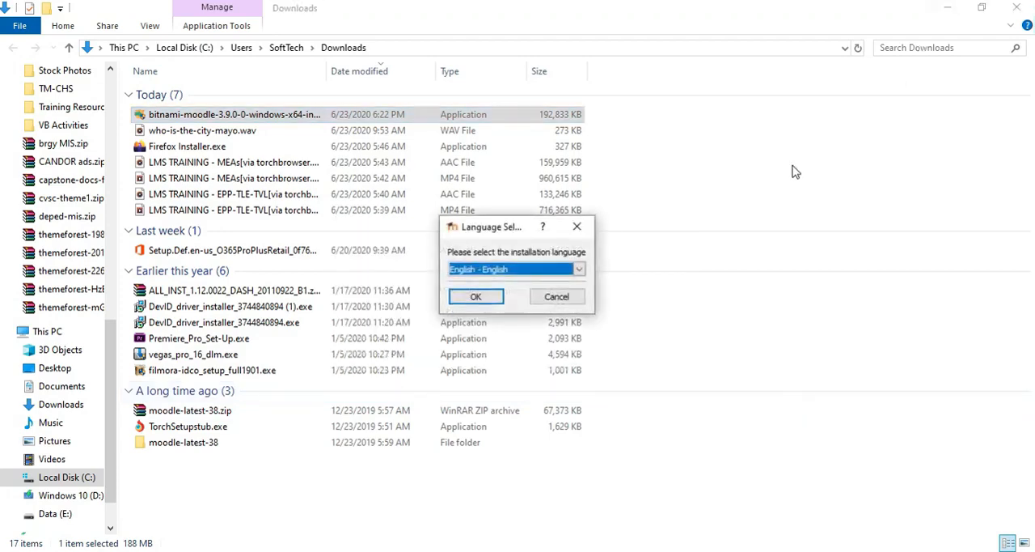
{"action": "left_click", "coordinate": [951, 10]}
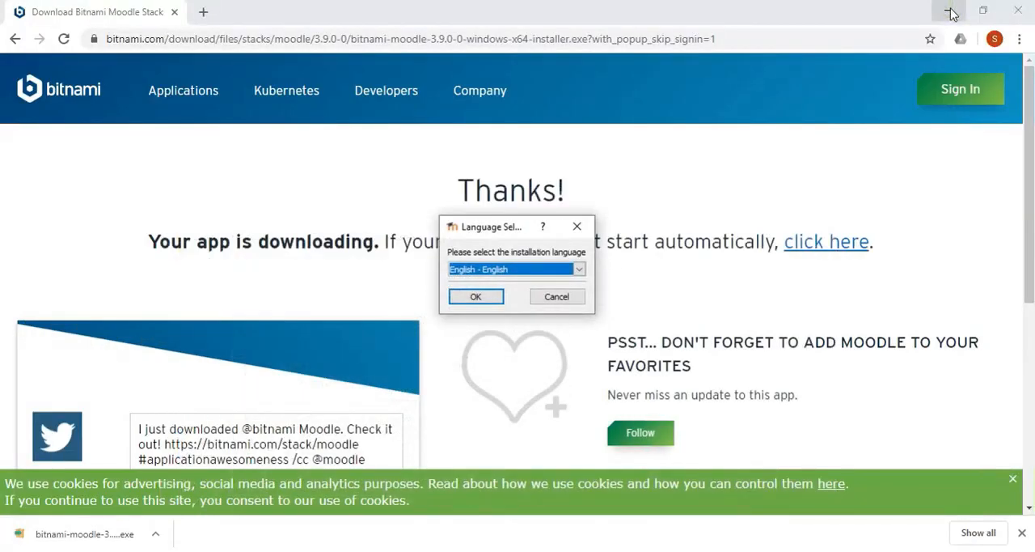
{"action": "left_click", "coordinate": [953, 11]}
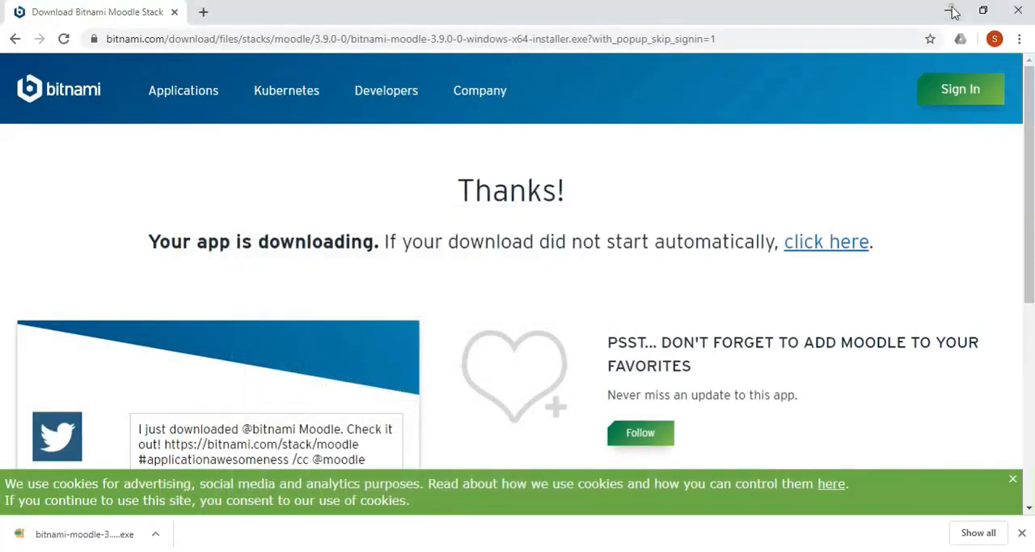
{"action": "left_click", "coordinate": [953, 12]}
{"action": "left_click", "coordinate": [465, 298]}
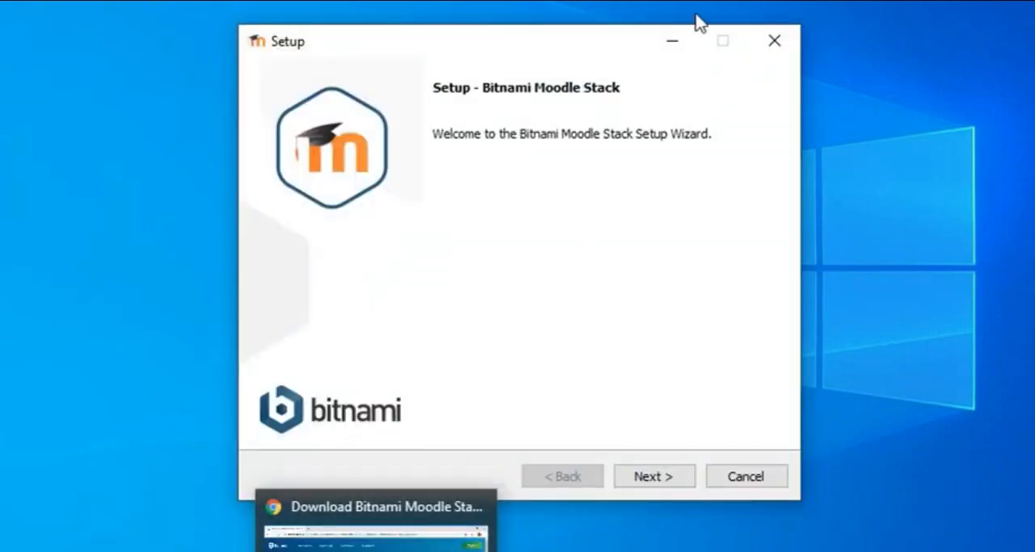
Accept the Moodle and PhpMyAdmin components and the installation folder C:\Bitnami\moodle-3.9.0-0.
{"action": "left_click", "coordinate": [656, 476]}
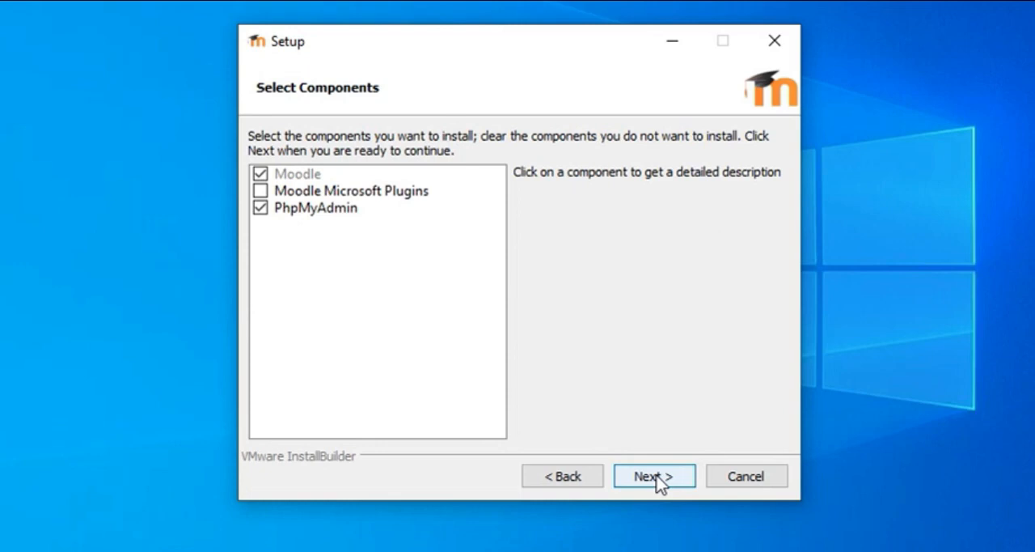
{"action": "left_click", "coordinate": [656, 475]}
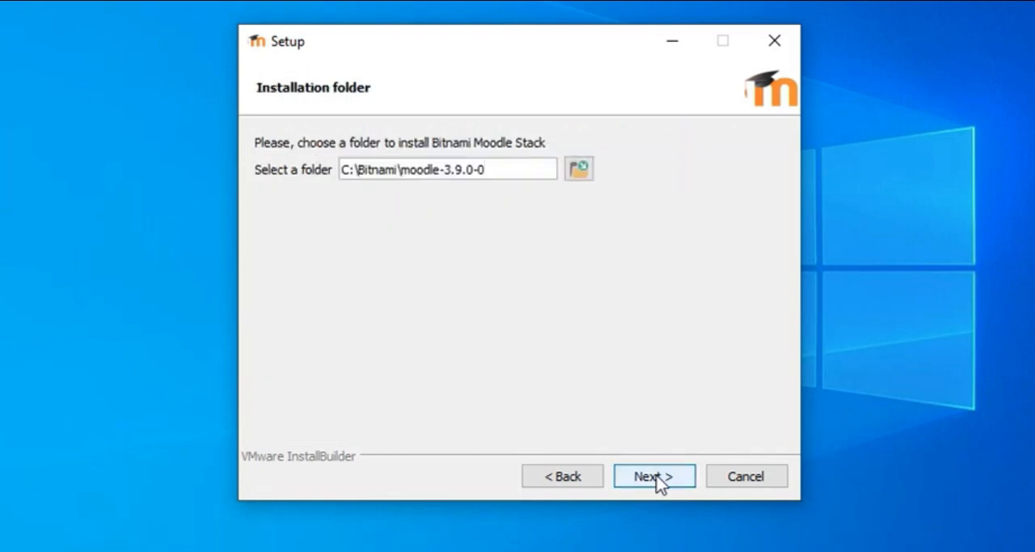
{"action": "left_click", "coordinate": [656, 476]}
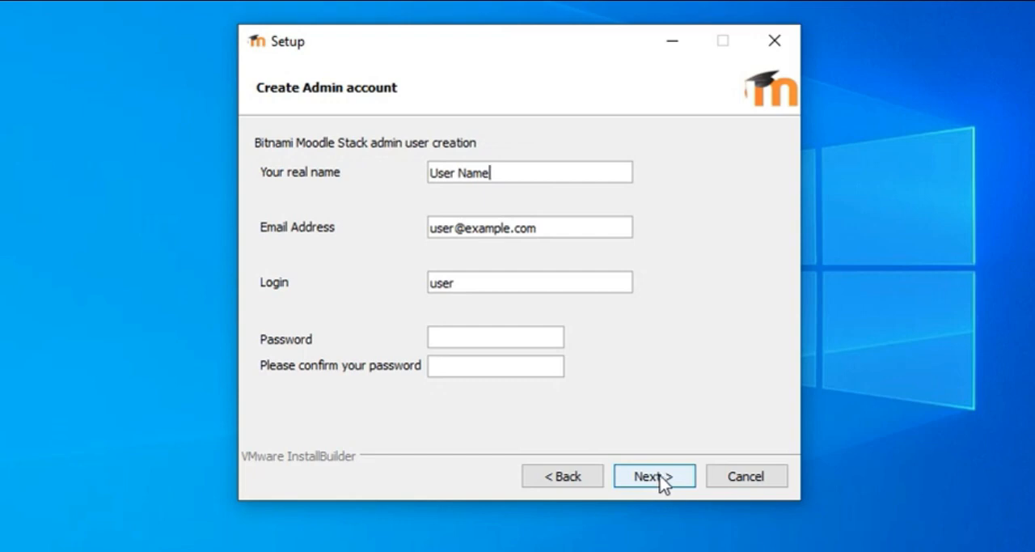
Set the admin account's real name to System Administrator.
{"action": "left_click_drag", "start_coordinate": [548, 170], "coordinate": [262, 185]}
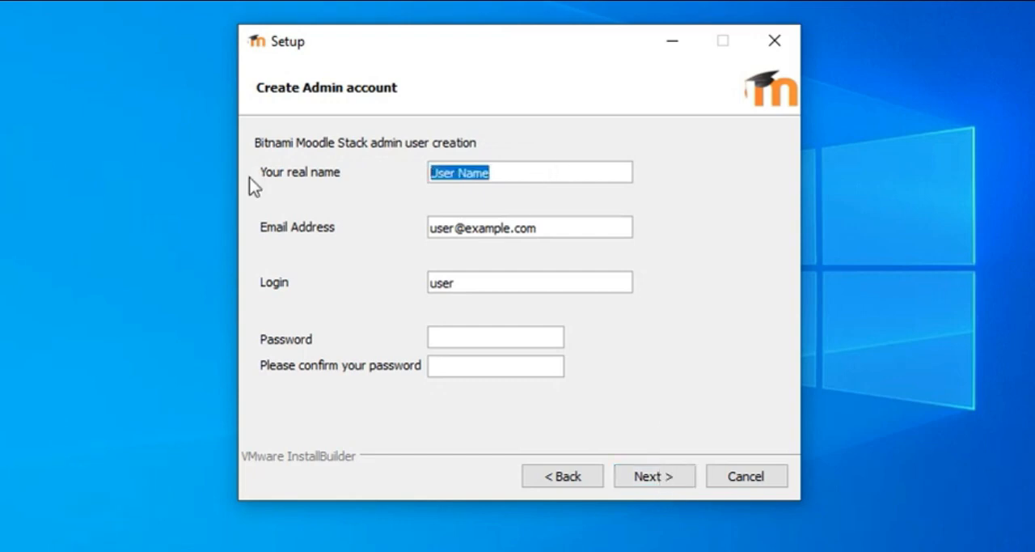
{"action": "type", "text": "Syse"}
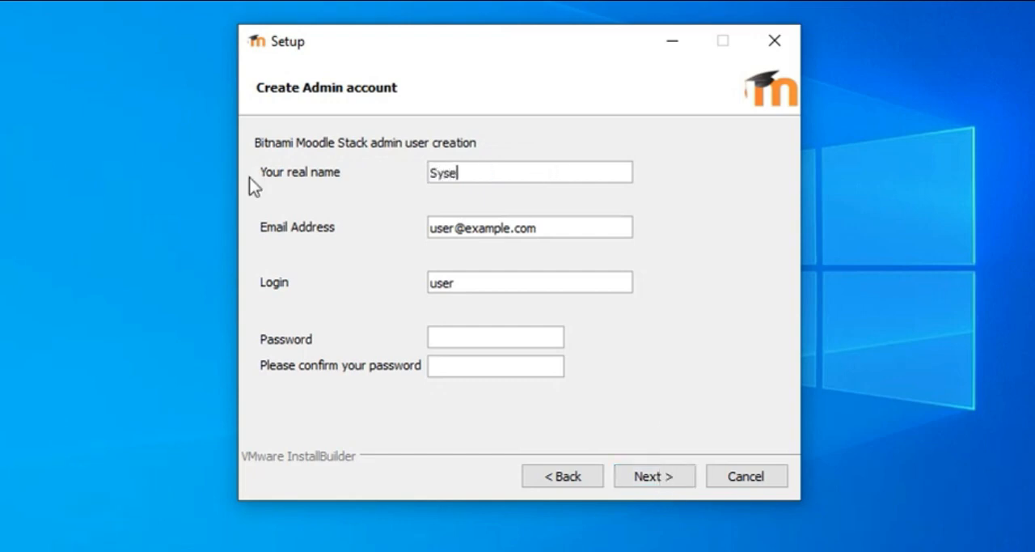
{"action": "key", "text": "BackSpace"}
{"action": "type", "text": "tem Administ"}
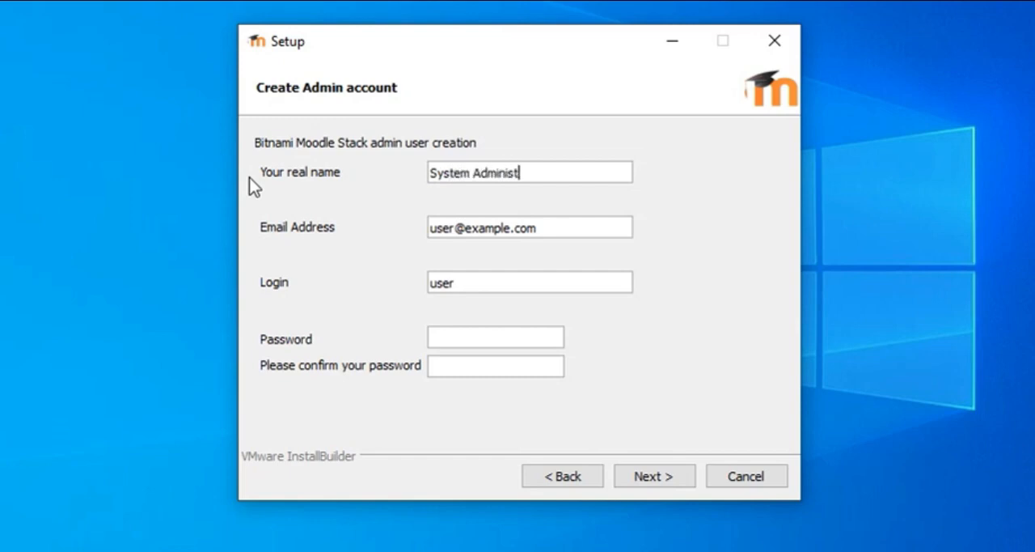
{"action": "type", "text": "rator"}
{"action": "key", "text": "Tab"}
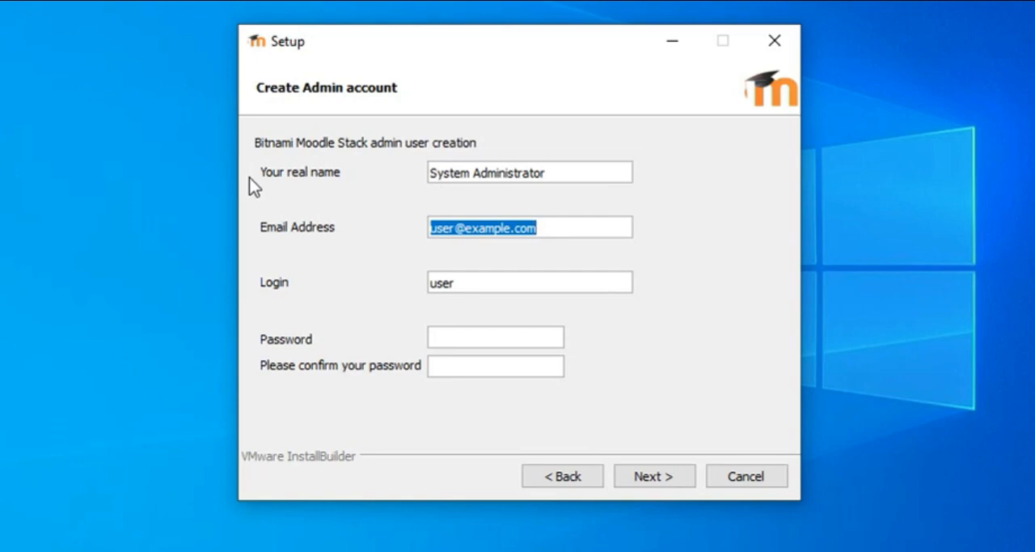
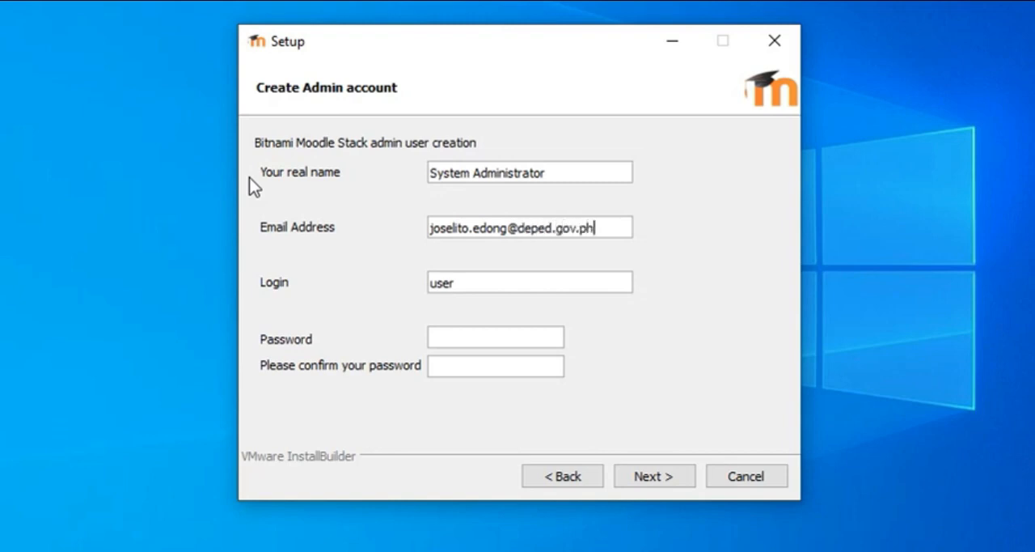
Enter the administrator's e-mail address and set the account login to admin.
{"action": "key", "text": "Tab"}
{"action": "type", "text": "admin"}
Enter and confirm the admin account password, and continue the setup.
{"action": "key", "text": "Tab"}
{"action": "type", "text": "***********"}
{"action": "key", "text": "Tab"}
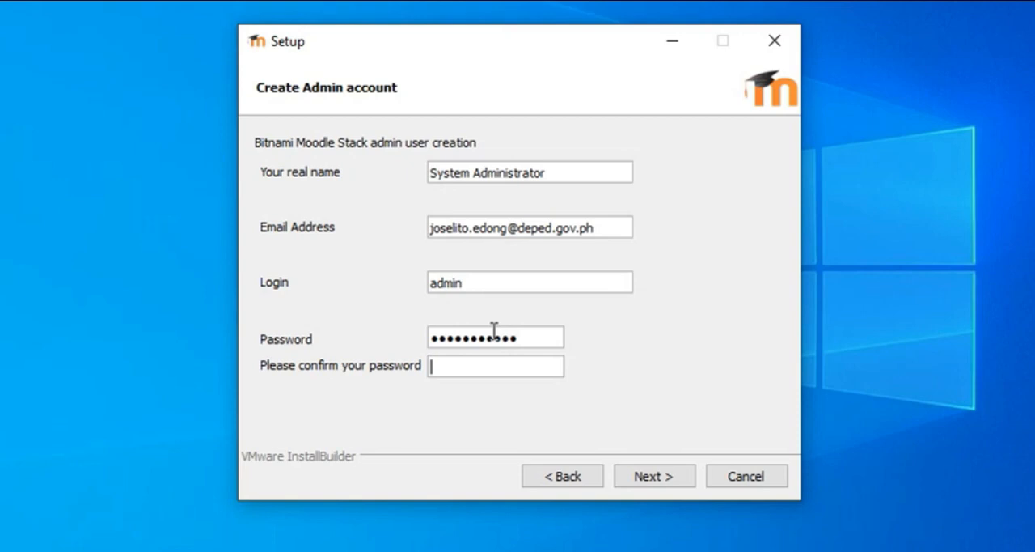
{"action": "type", "text": "***********"}
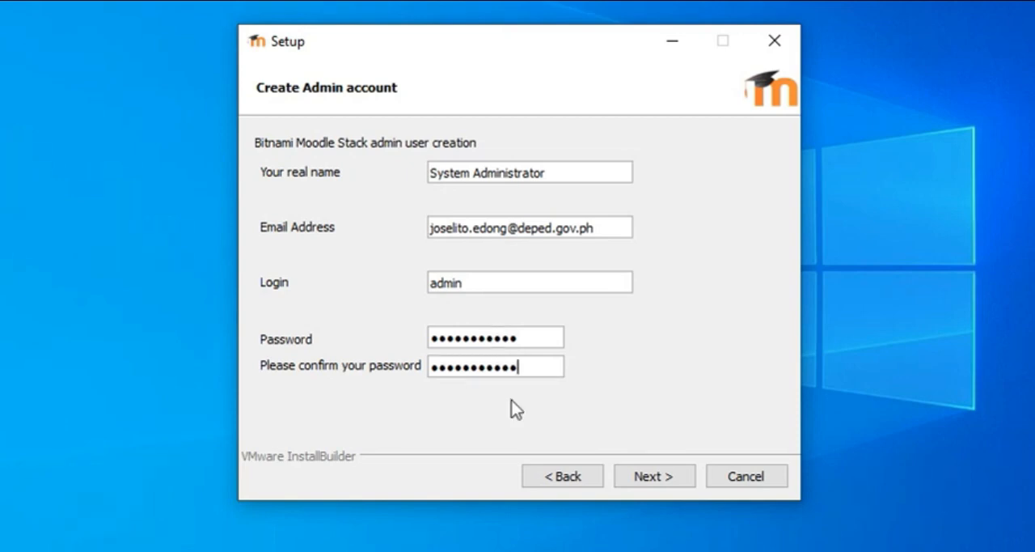
{"action": "left_click", "coordinate": [638, 470]}
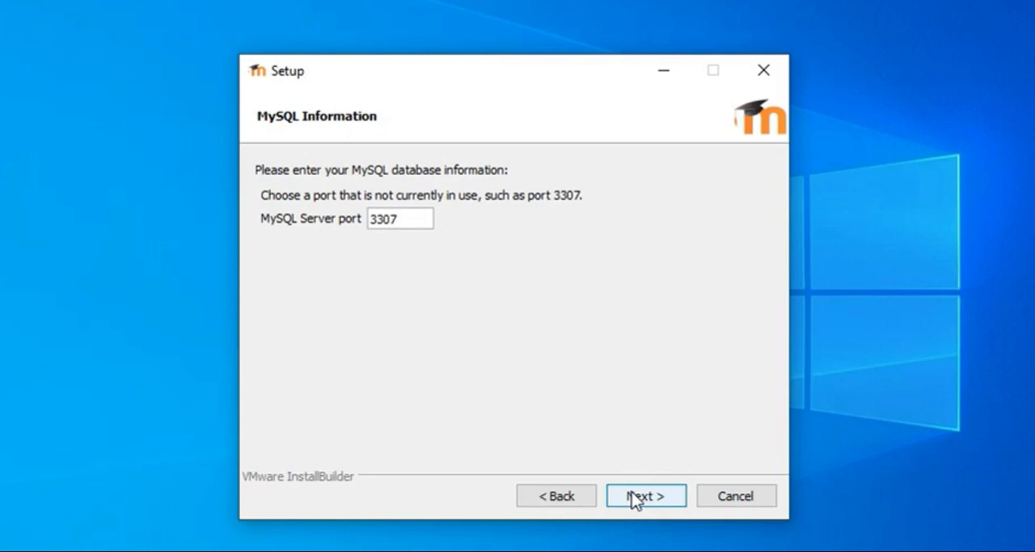
Accept MySQL server port 3307 and set the Moodle site name to Learning Management System.
{"action": "left_click", "coordinate": [639, 495]}
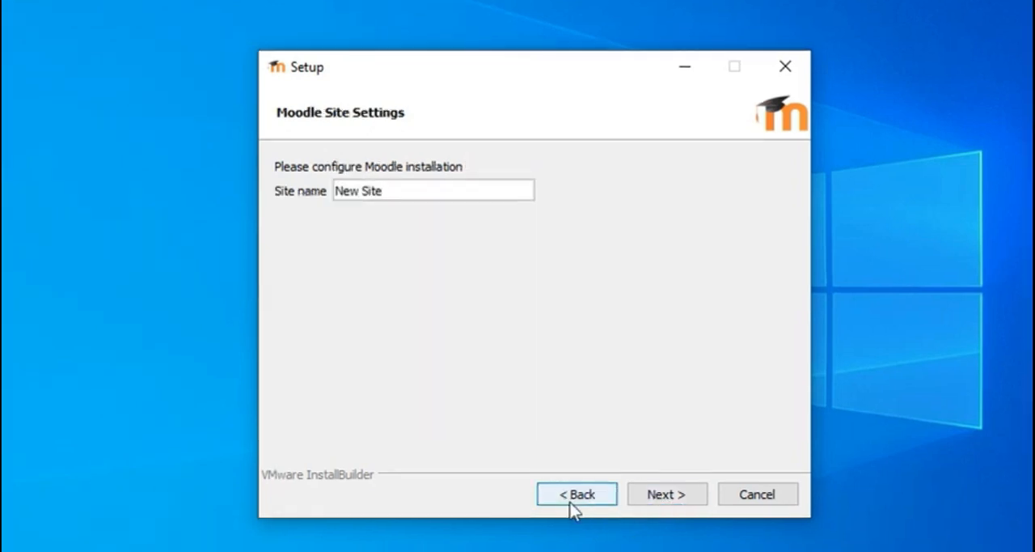
{"action": "left_click_drag", "start_coordinate": [422, 194], "coordinate": [215, 194]}
{"action": "type", "text": "L"}
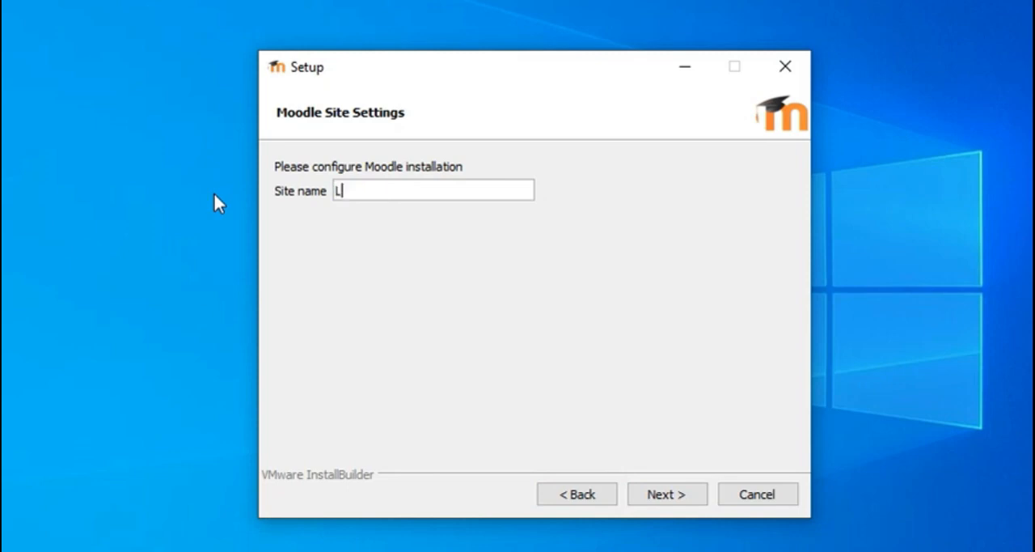
{"action": "type", "text": "earning Manage"}
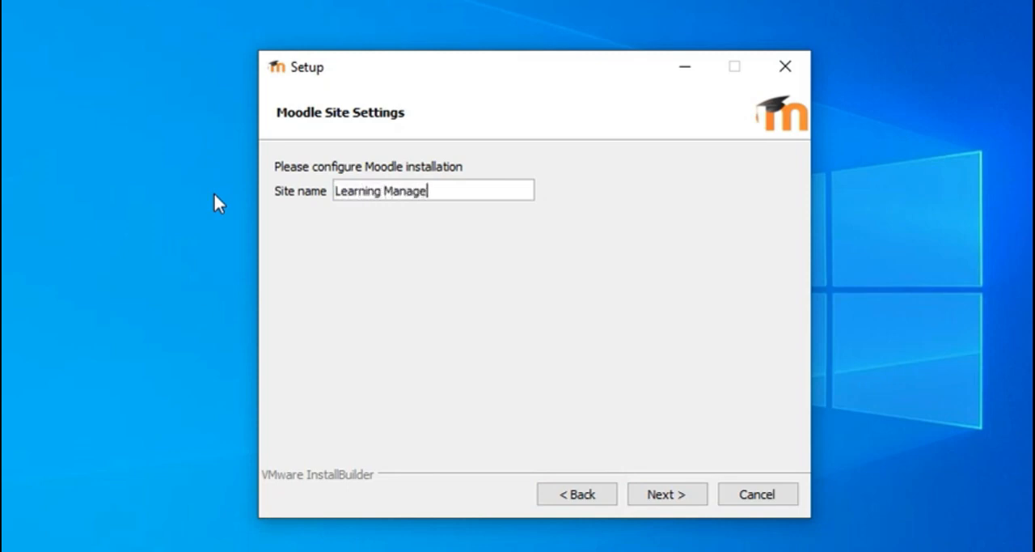
{"action": "type", "text": "ment System"}
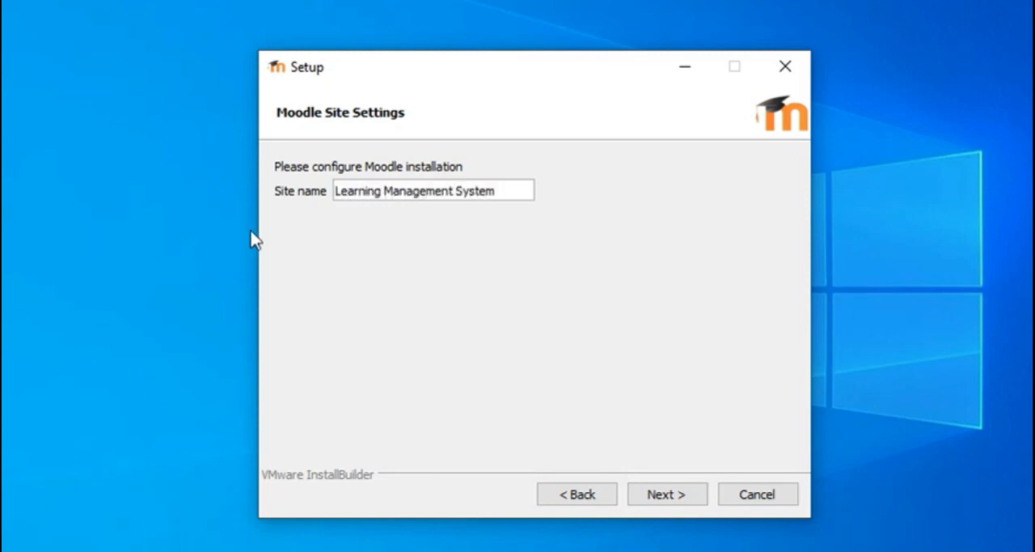
{"action": "left_click", "coordinate": [663, 494]}
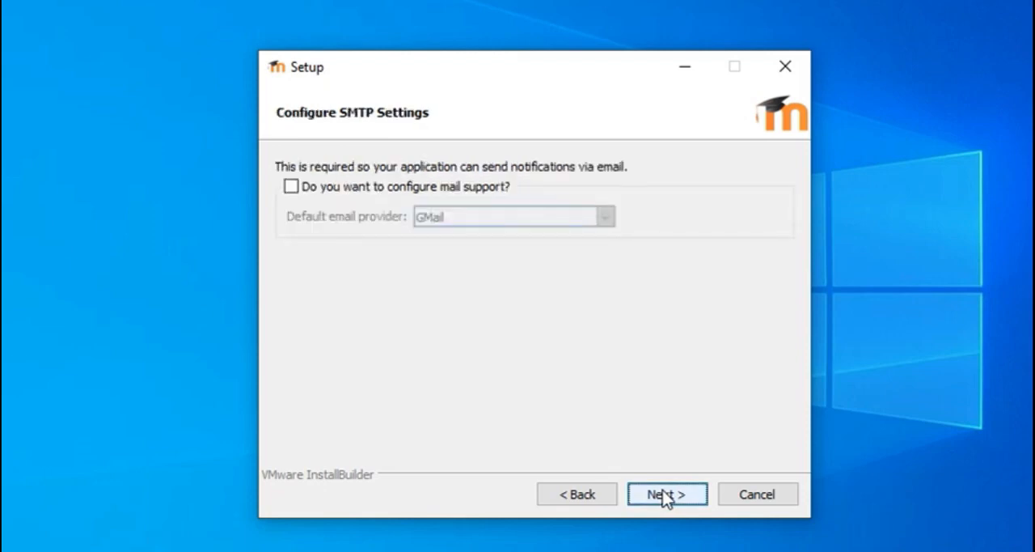
Leave mail support off and start the installation with the Bitnami cloud launch option checked, dismissing the browser choice prompt.
{"action": "left_click", "coordinate": [663, 495]}
{"action": "left_click", "coordinate": [654, 504]}
{"action": "left_click", "coordinate": [660, 502]}
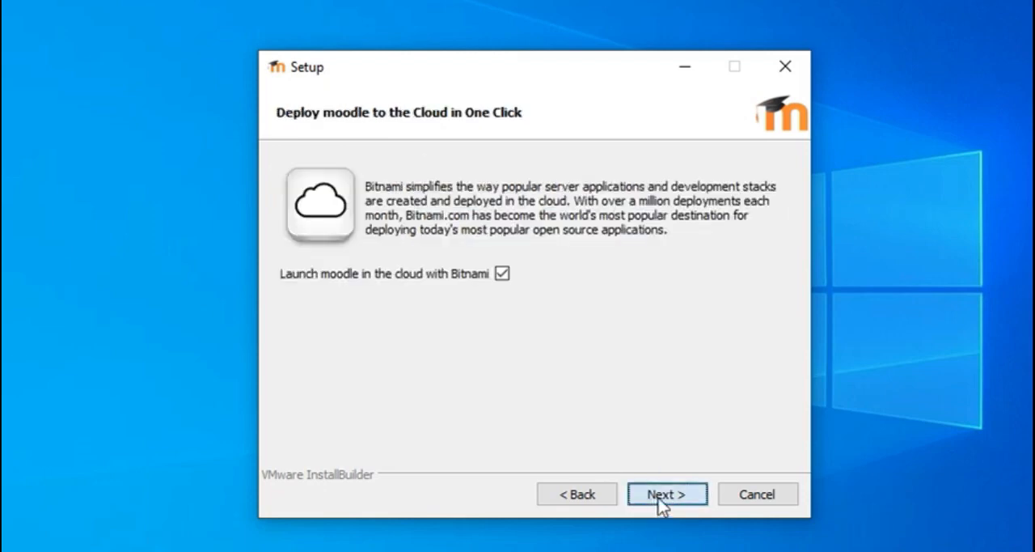
{"action": "left_click", "coordinate": [660, 502]}
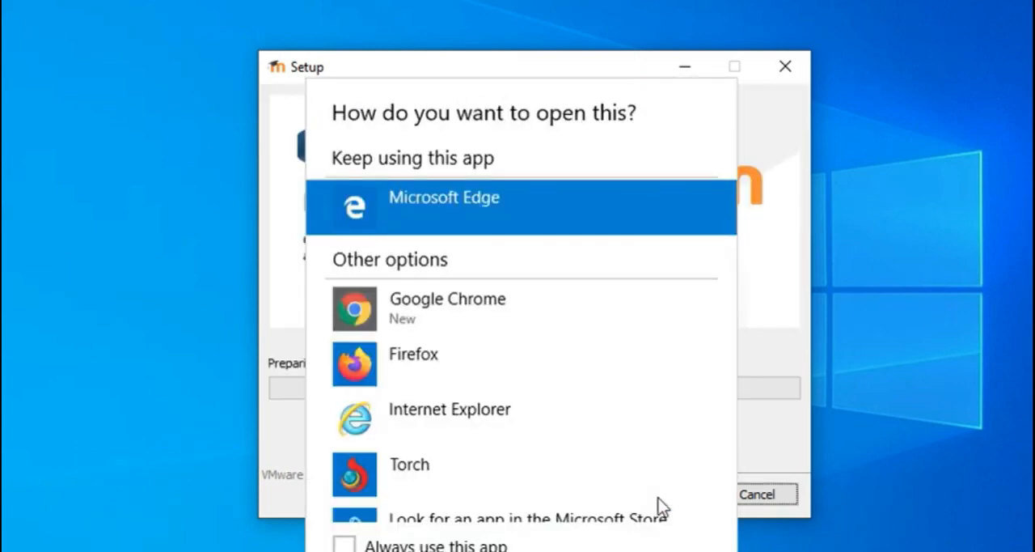
{"action": "left_click", "coordinate": [798, 346]}
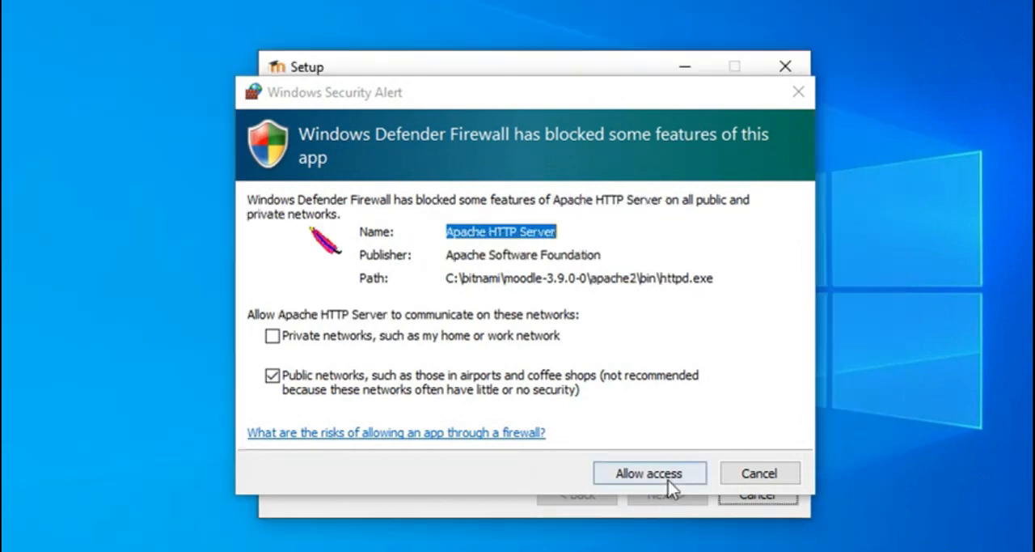
Allow mysqld.exe through the firewall on public networks and finish the setup with Launch Bitnami Moodle Stack checked.
{"action": "left_click", "coordinate": [659, 476]}
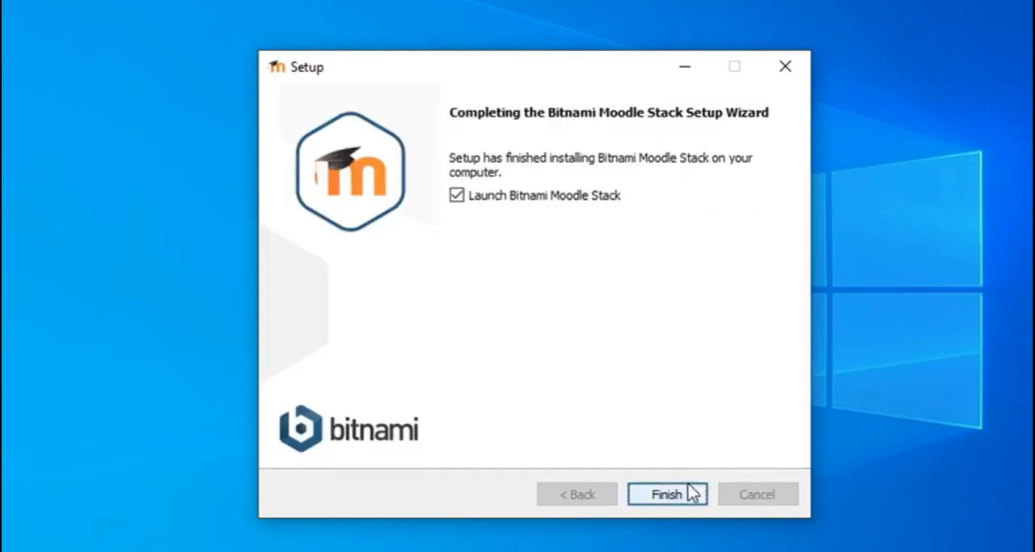
{"action": "left_click", "coordinate": [686, 495]}
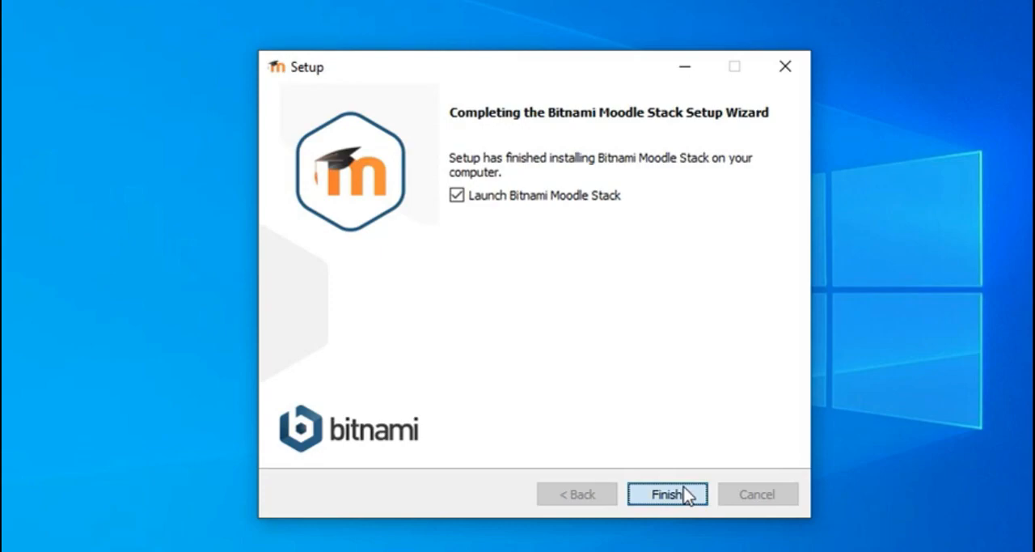
{"action": "left_click", "coordinate": [667, 494]}
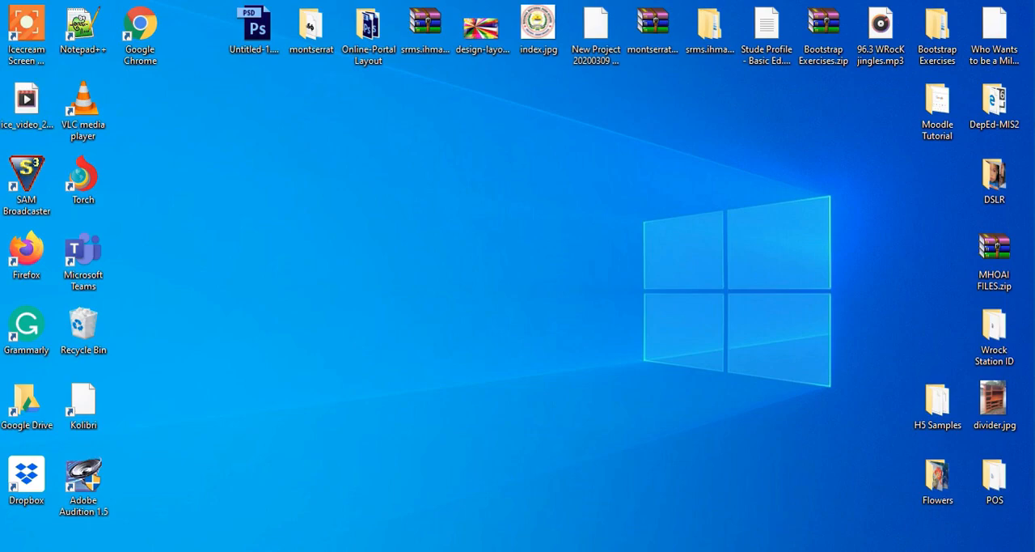
Open the Moodle site through the Bitnami Moodle Stack Manager Tool.
{"action": "key", "text": "super"}
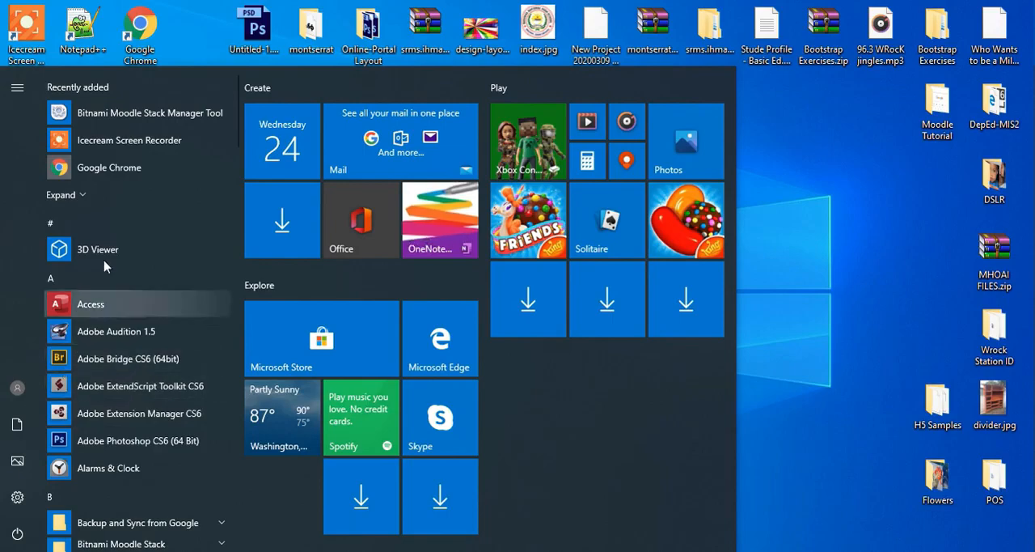
{"action": "left_click", "coordinate": [194, 115]}
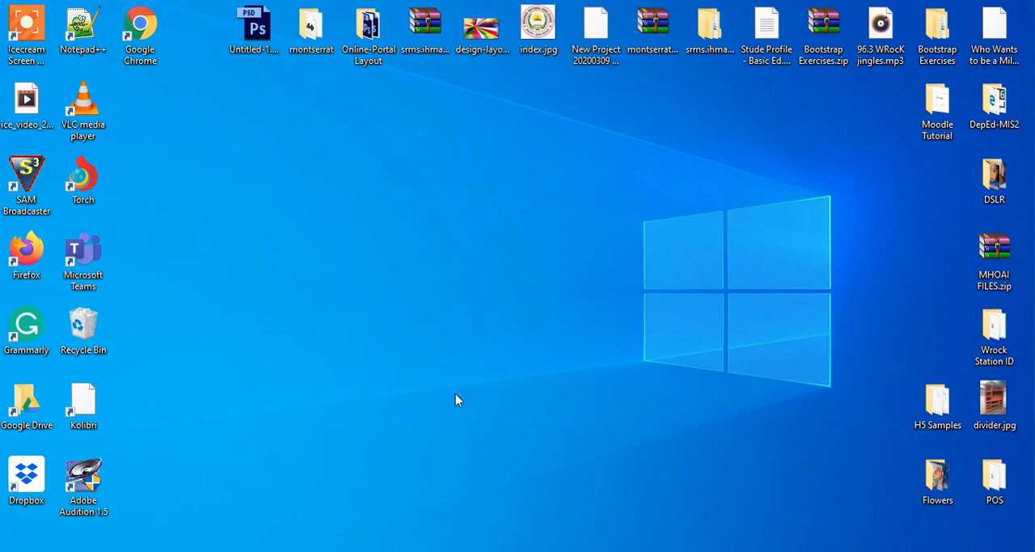
{"action": "left_click", "coordinate": [605, 366]}
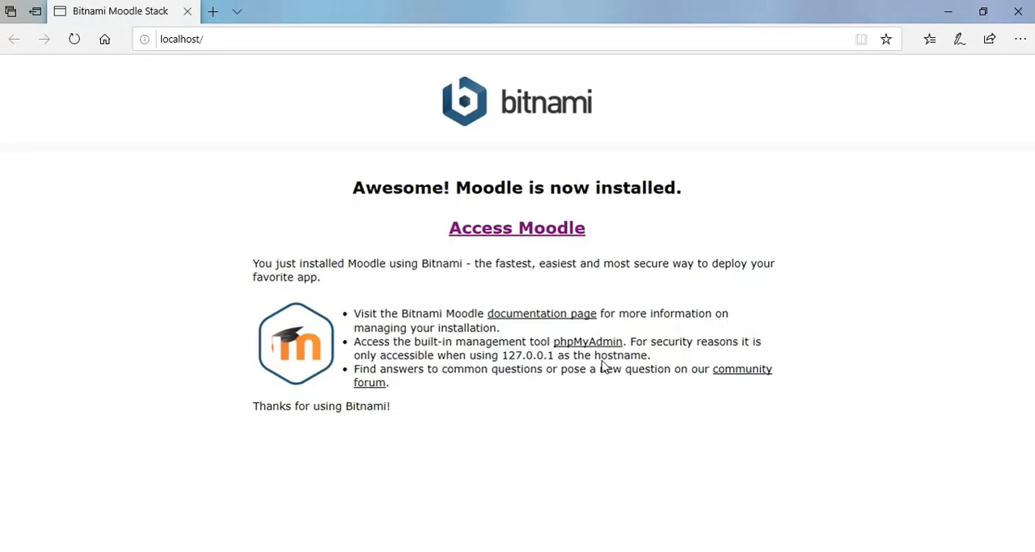
{"action": "left_click", "coordinate": [512, 228]}
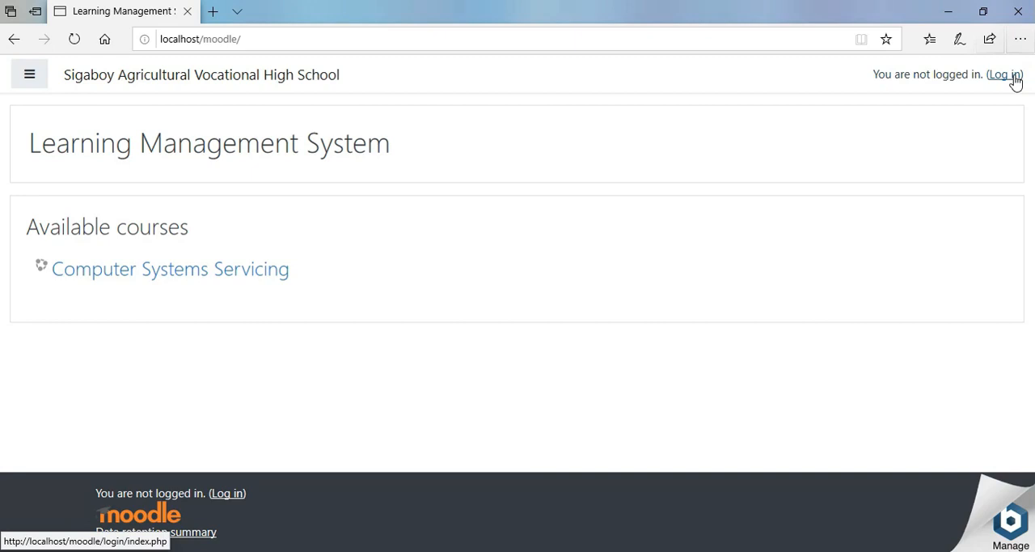
Close the Moodle site window and the Bitnami stack manager, and switch to Google Chrome.
{"action": "left_click", "coordinate": [1019, 9]}
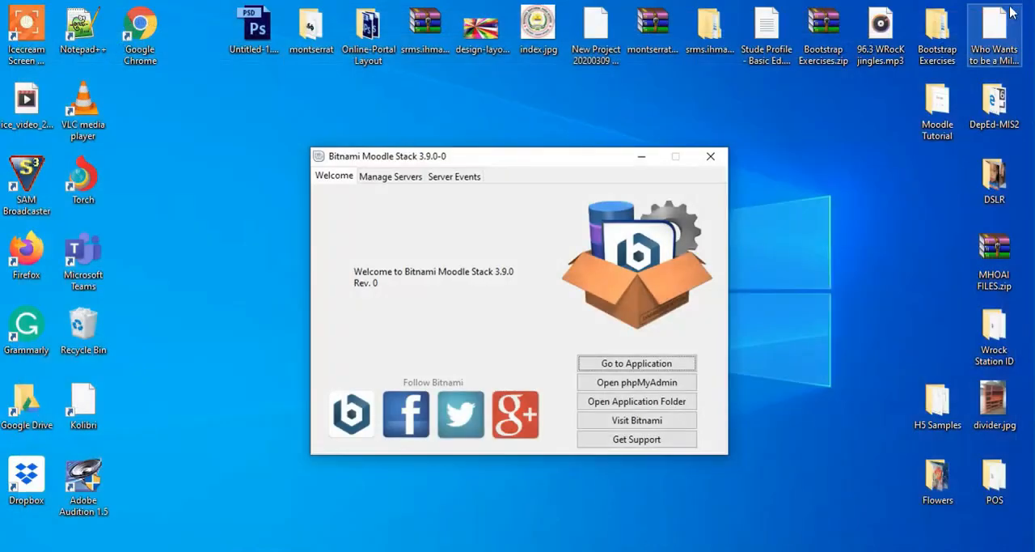
{"action": "left_click", "coordinate": [715, 160]}
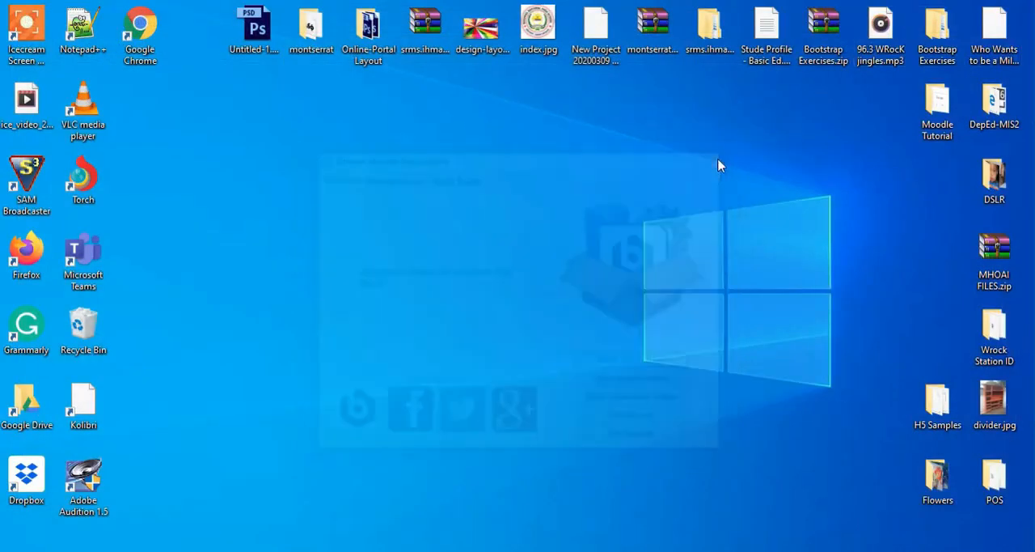
{"action": "left_click", "coordinate": [140, 33]}
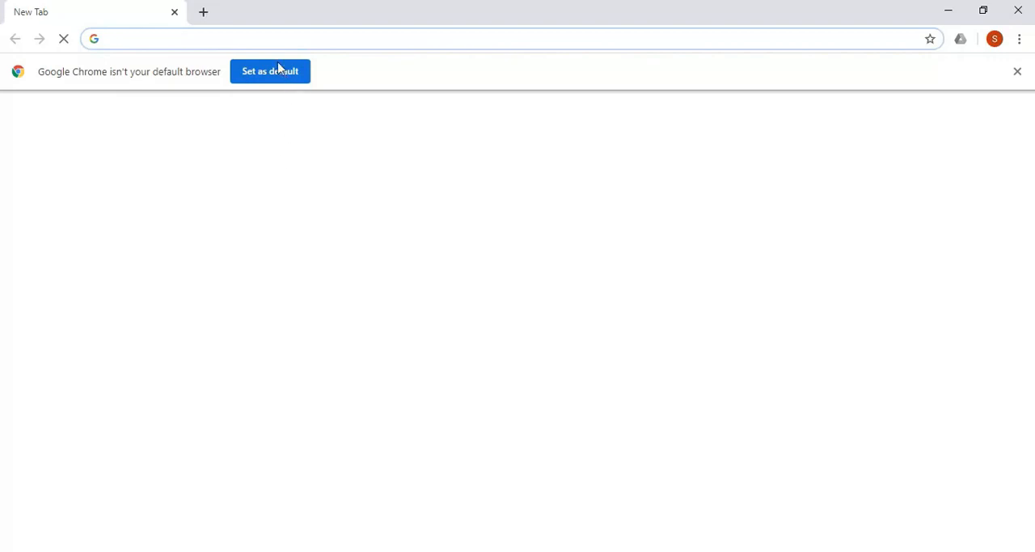
Load localhost in the browser, access the Moodle site and open its login page.
{"action": "type", "text": "lo"}
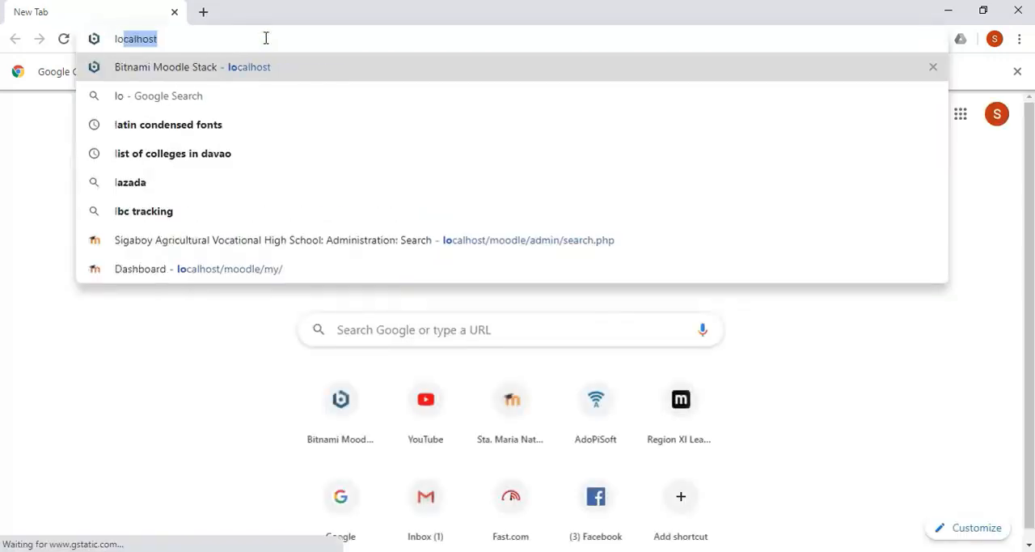
{"action": "key", "text": "Return"}
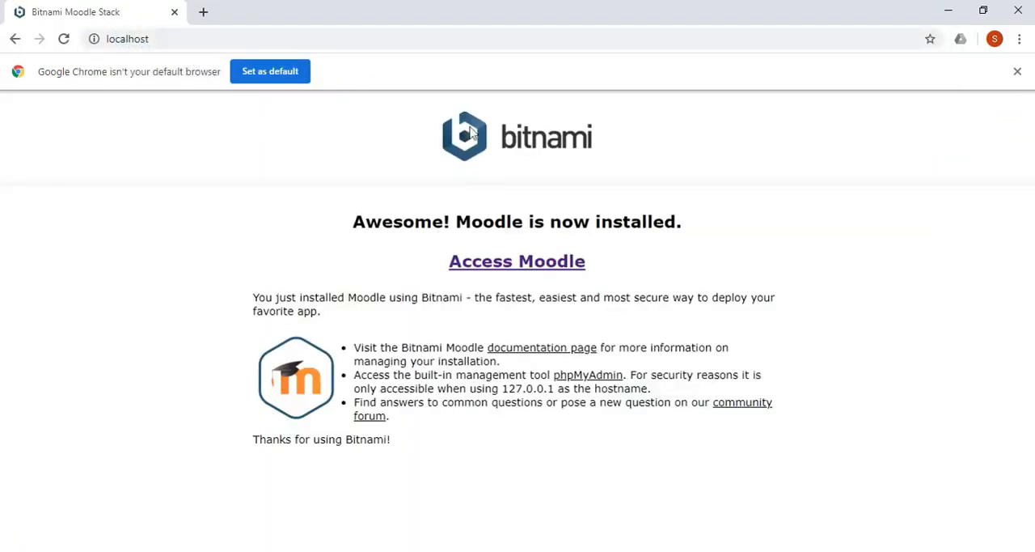
{"action": "left_click", "coordinate": [535, 268]}
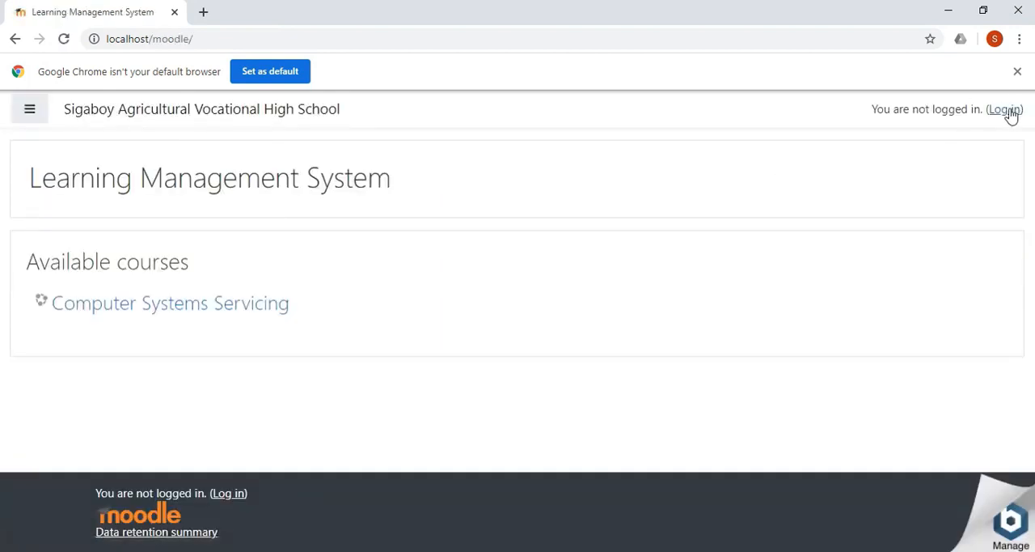
{"action": "left_click", "coordinate": [1009, 111]}
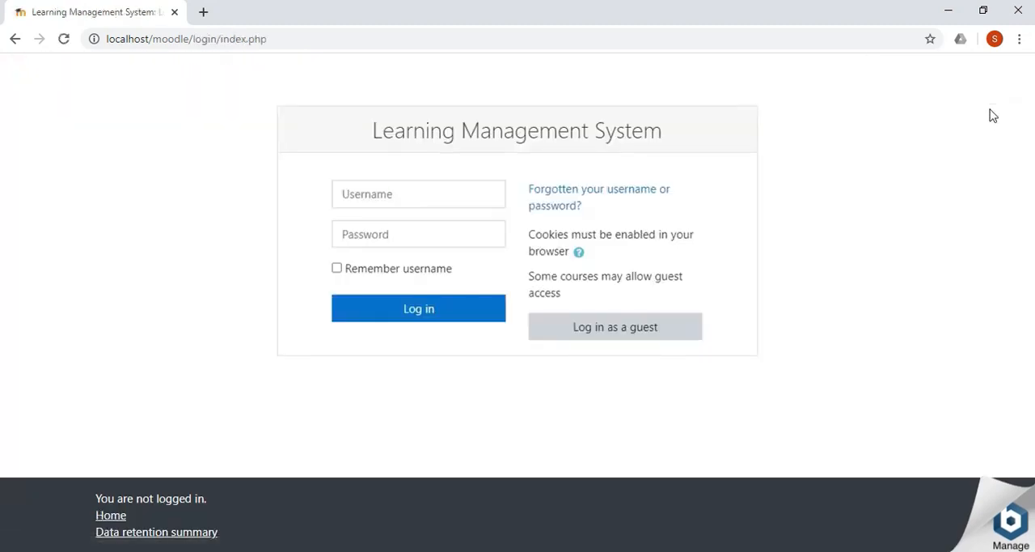
Log in to Moodle with username admin and the account password, and dismiss the browser's offer to save the password.
{"action": "left_click", "coordinate": [420, 198]}
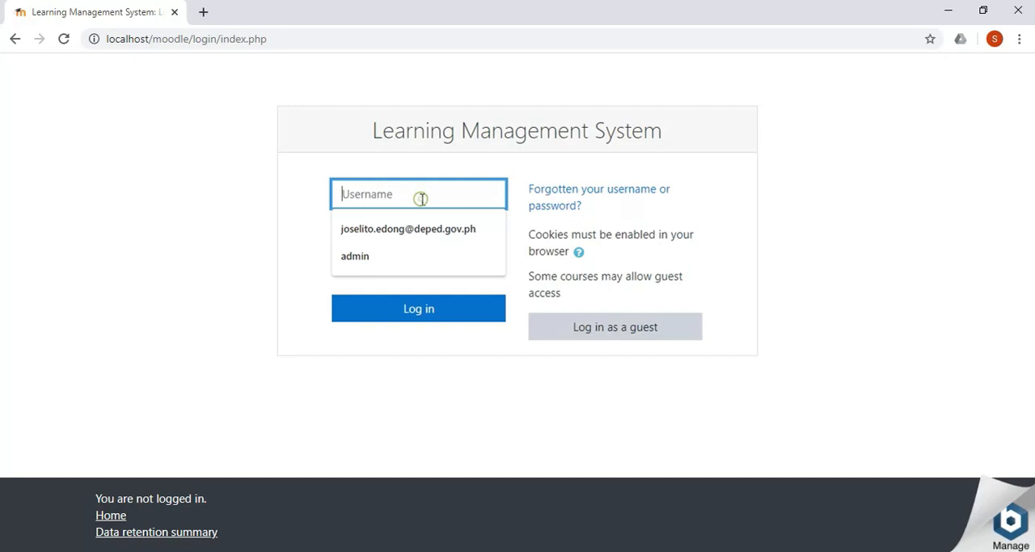
{"action": "type", "text": "adm"}
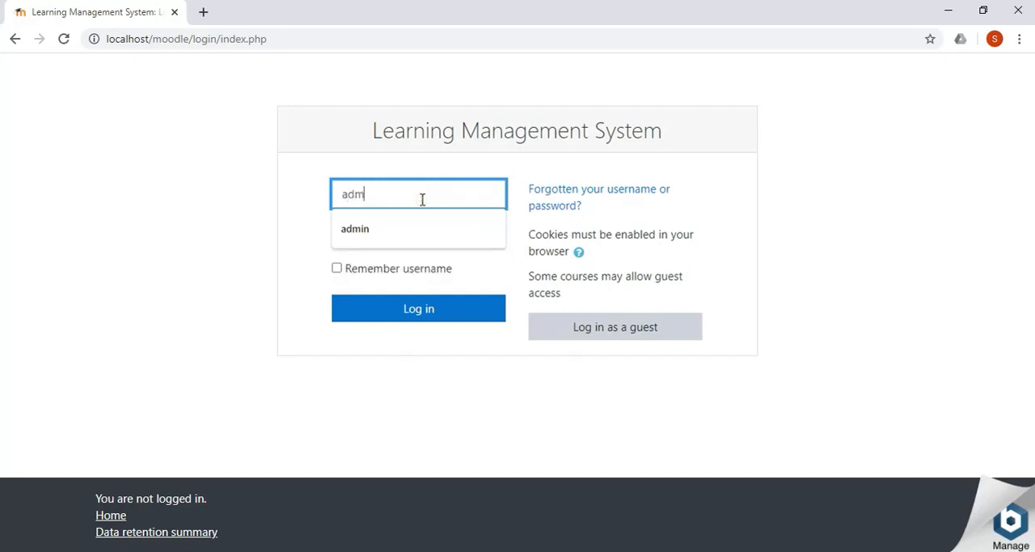
{"action": "type", "text": "in"}
{"action": "key", "text": "Tab"}
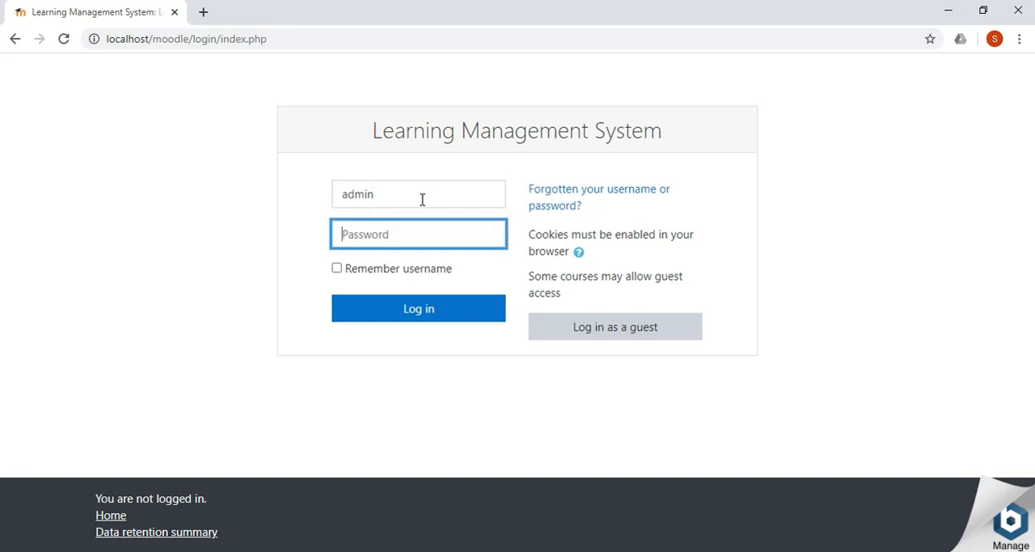
{"action": "type", "text": "a"}
{"action": "left_click", "coordinate": [439, 308]}
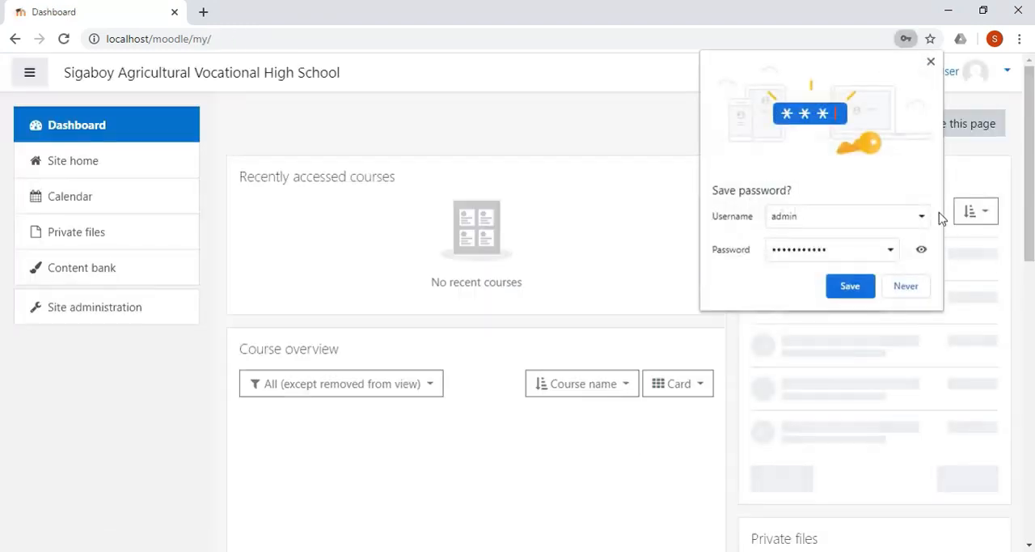
{"action": "left_click", "coordinate": [931, 62]}
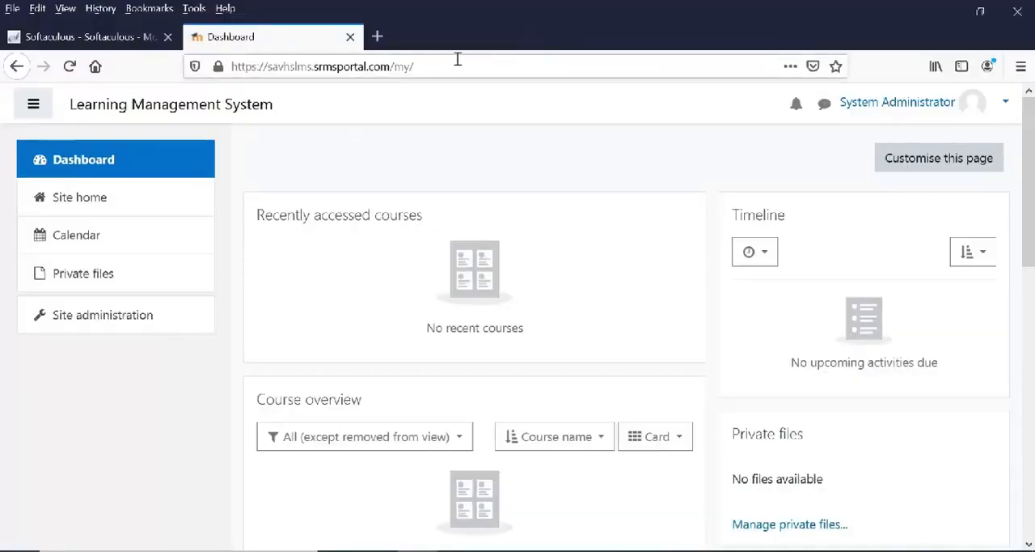
In a new Firefox tab, search Google for "moodle free themes" and open the LMSPulse article on the best free themes.
{"action": "left_click", "coordinate": [377, 35]}
{"action": "left_click", "coordinate": [429, 71]}
{"action": "type", "text": "google.com/"}
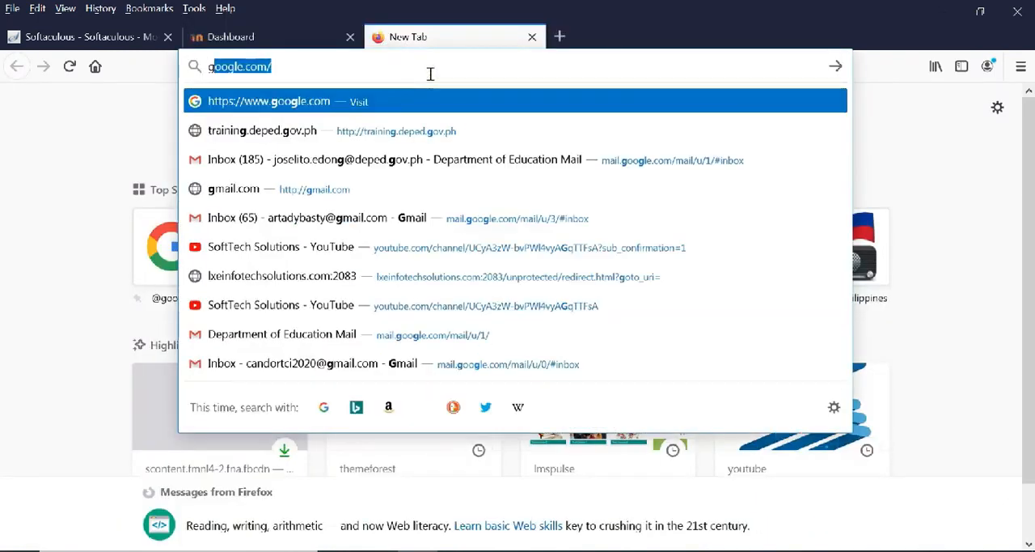
{"action": "key", "text": "Return"}
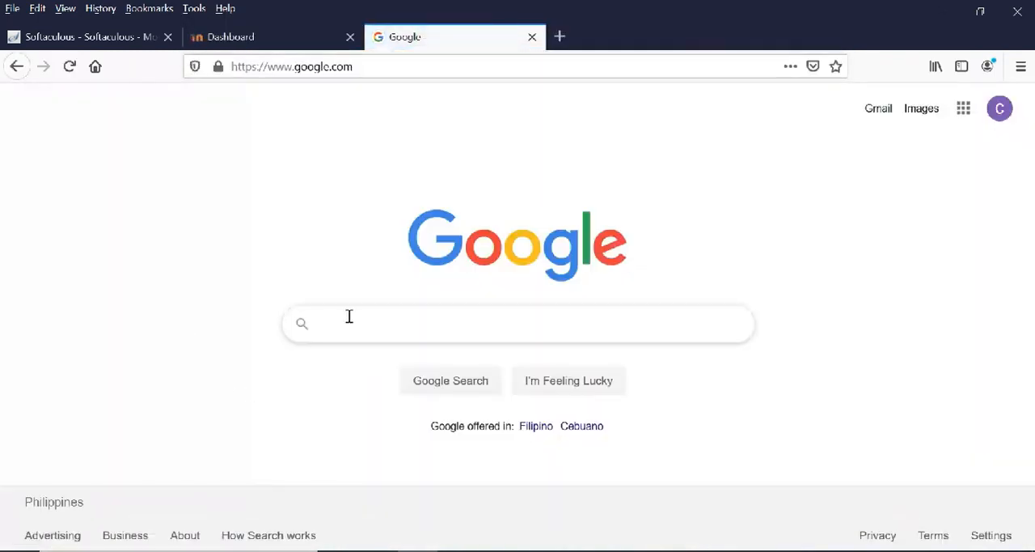
{"action": "left_click", "coordinate": [375, 323]}
{"action": "left_click", "coordinate": [386, 357]}
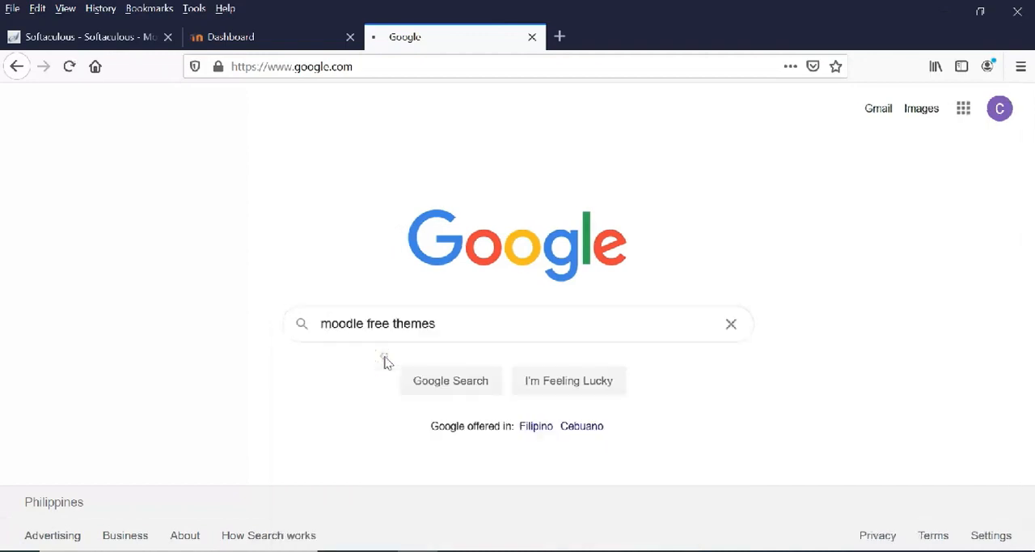
{"action": "scroll", "coordinate": [397, 364], "scroll_direction": "down", "scroll_amount": 3}
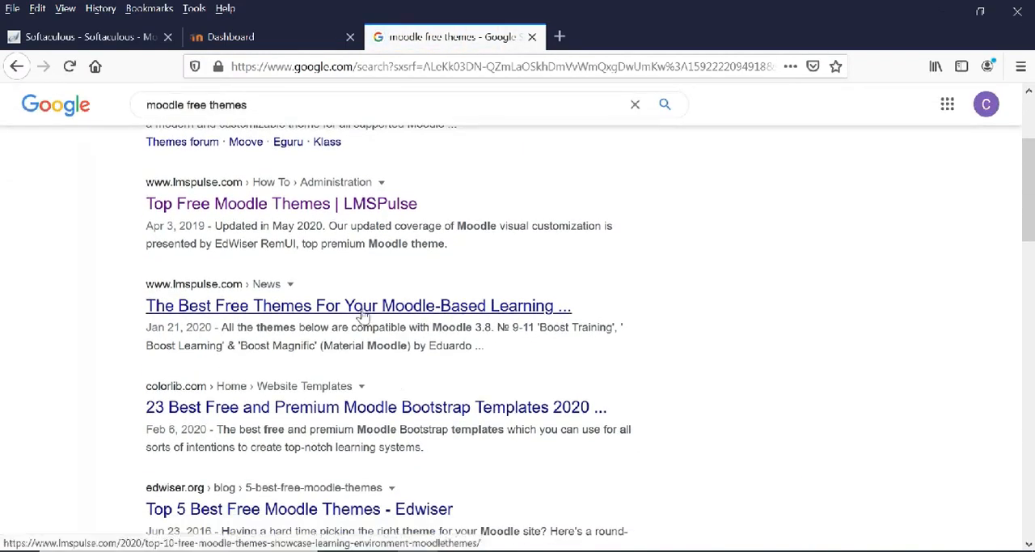
{"action": "left_click", "coordinate": [363, 316]}
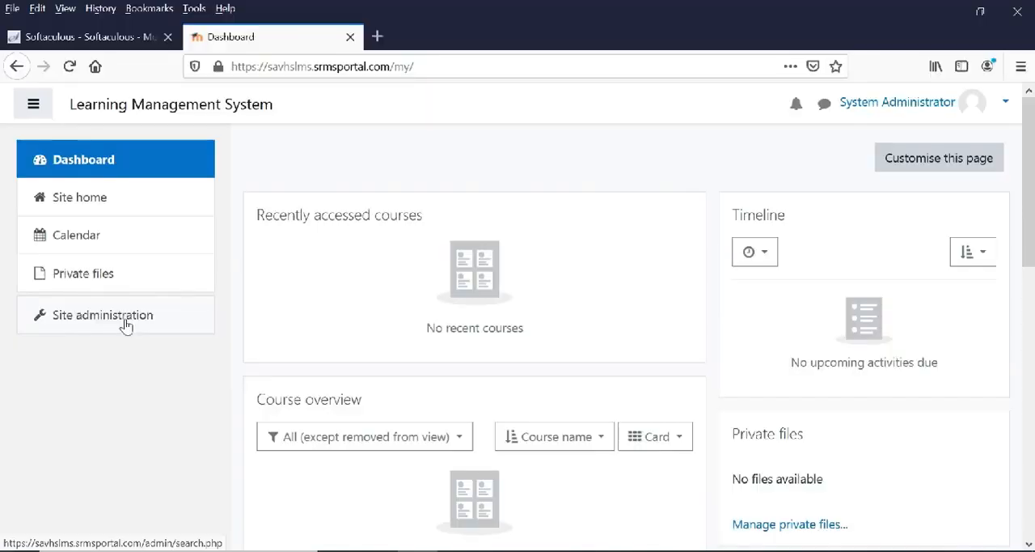
Open the Install plugins page from the plugin section of the hosted Moodle site's administration.
{"action": "left_click", "coordinate": [109, 320]}
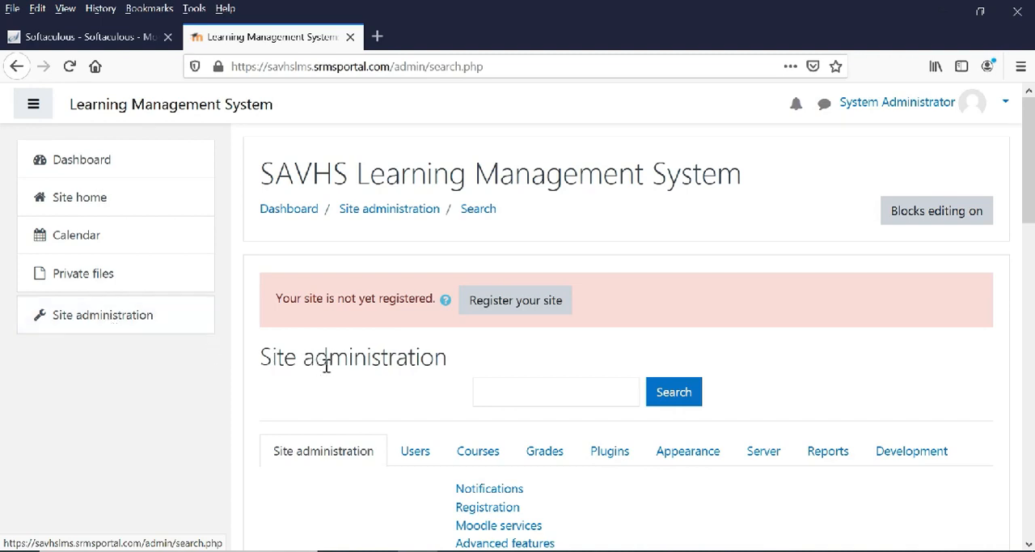
{"action": "left_click", "coordinate": [609, 451]}
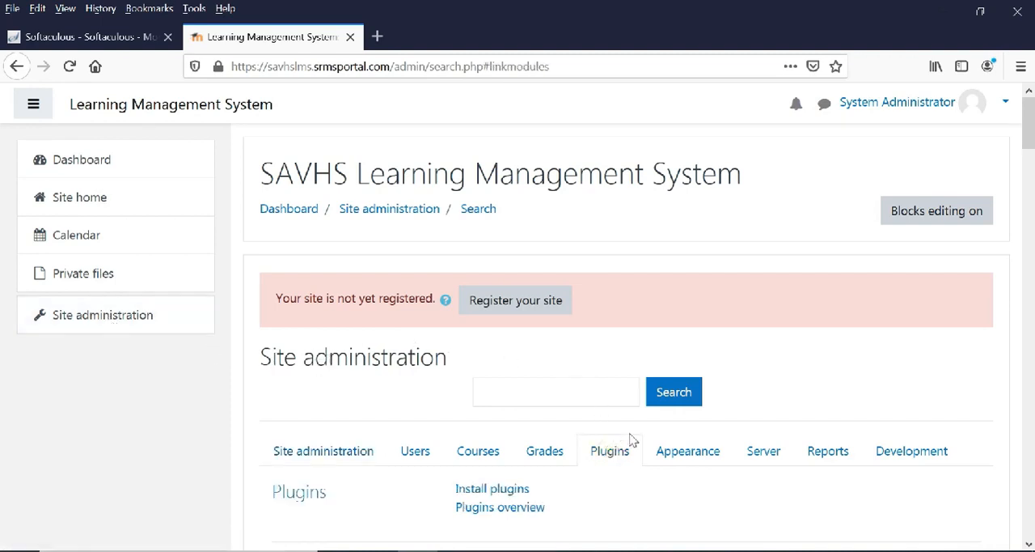
{"action": "scroll", "coordinate": [603, 461], "scroll_direction": "down", "scroll_amount": 2}
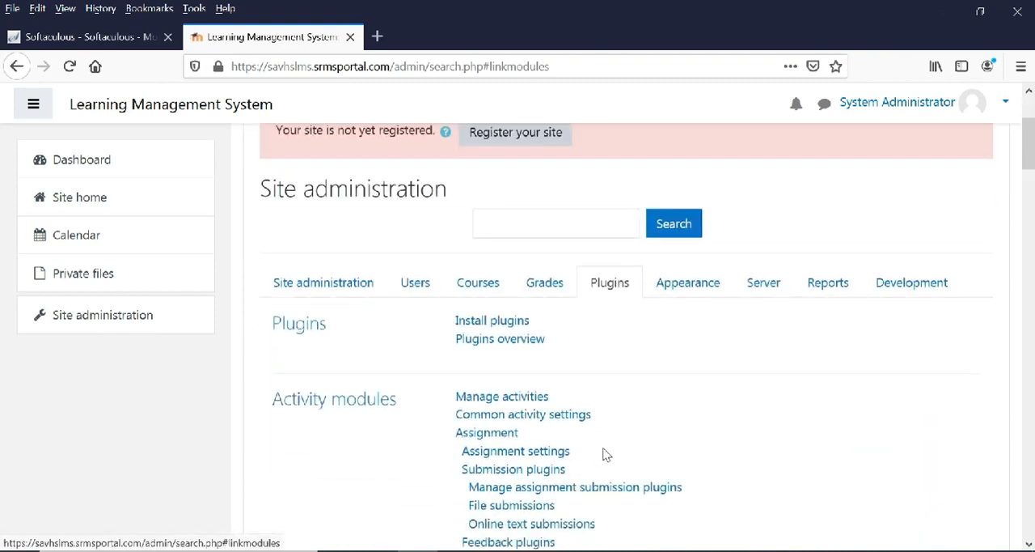
{"action": "left_click", "coordinate": [503, 321]}
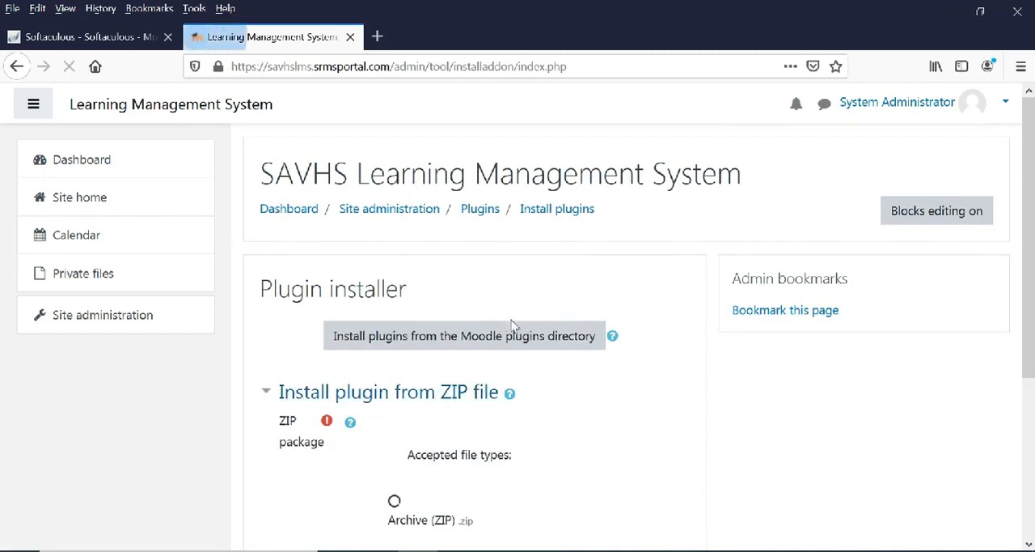
Choose to upload a local file as the plugin's ZIP package and start browsing the computer for it.
{"action": "scroll", "coordinate": [429, 267], "scroll_direction": "down", "scroll_amount": 1}
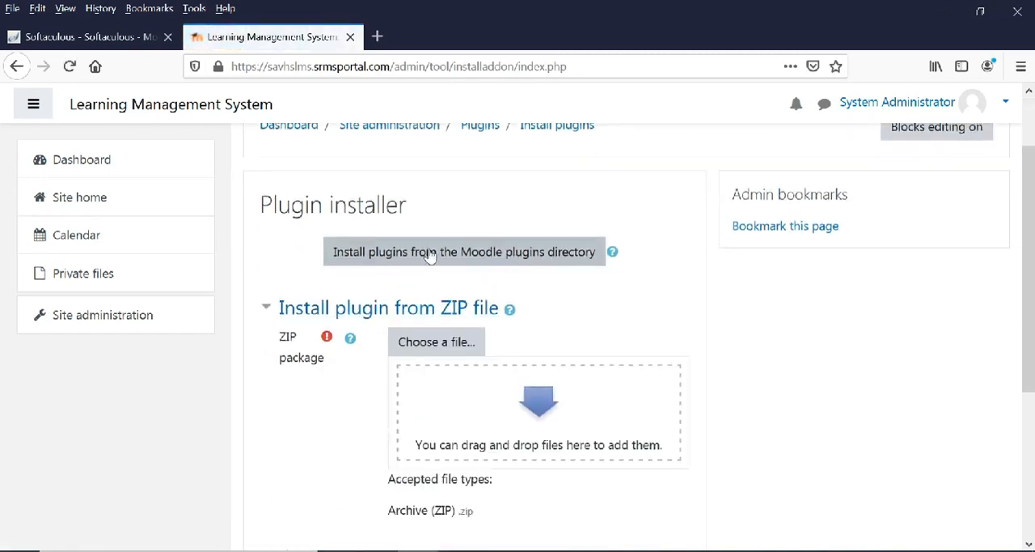
{"action": "left_click", "coordinate": [454, 343]}
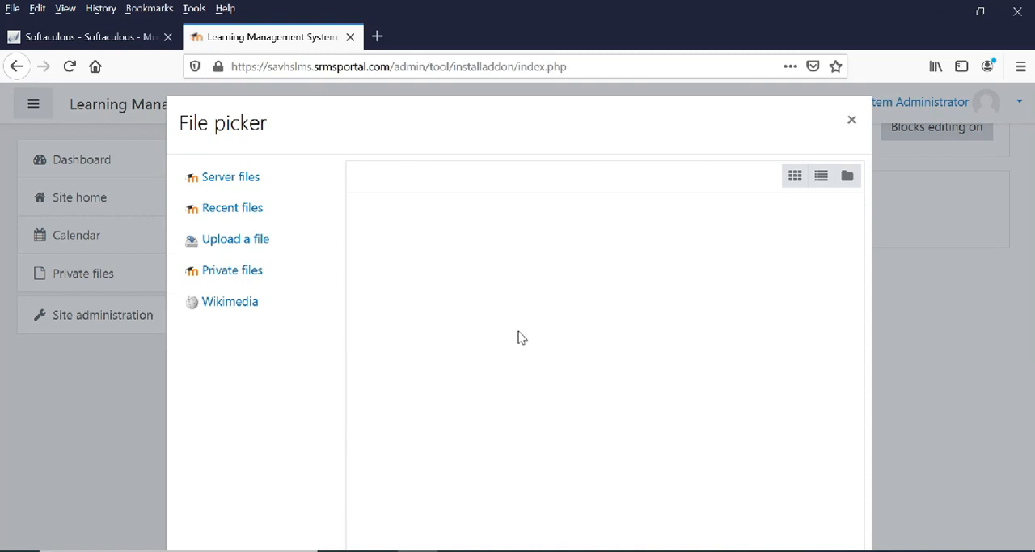
{"action": "left_click", "coordinate": [254, 239]}
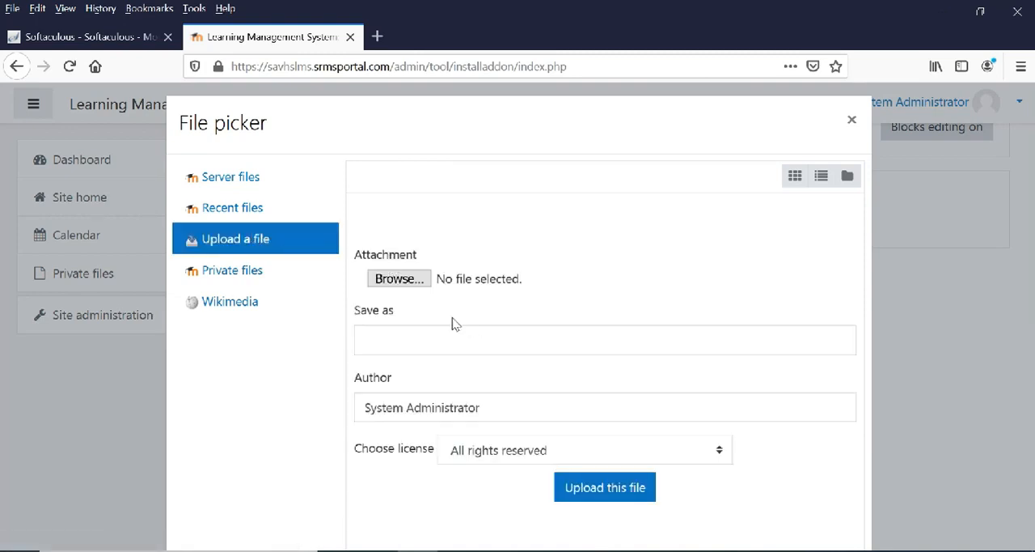
{"action": "left_click", "coordinate": [401, 285]}
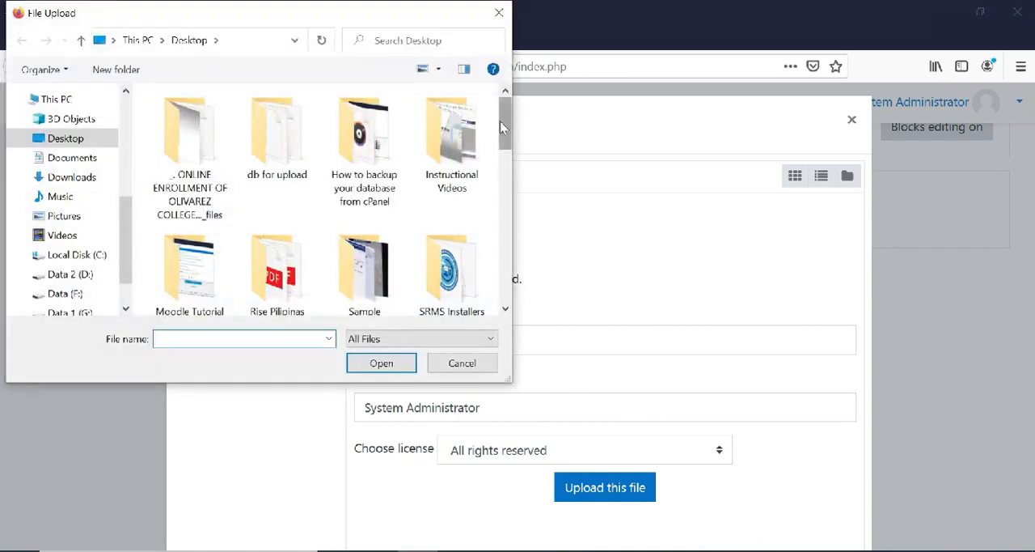
Browse on Data 1 (G:) through Software, Web Apps and E-Learning to the extracted themeforest iq-intelligent Moodle theme folder.
{"action": "scroll", "coordinate": [499, 121], "scroll_direction": "down", "scroll_amount": 5}
{"action": "scroll", "coordinate": [64, 275], "scroll_direction": "down", "scroll_amount": 1}
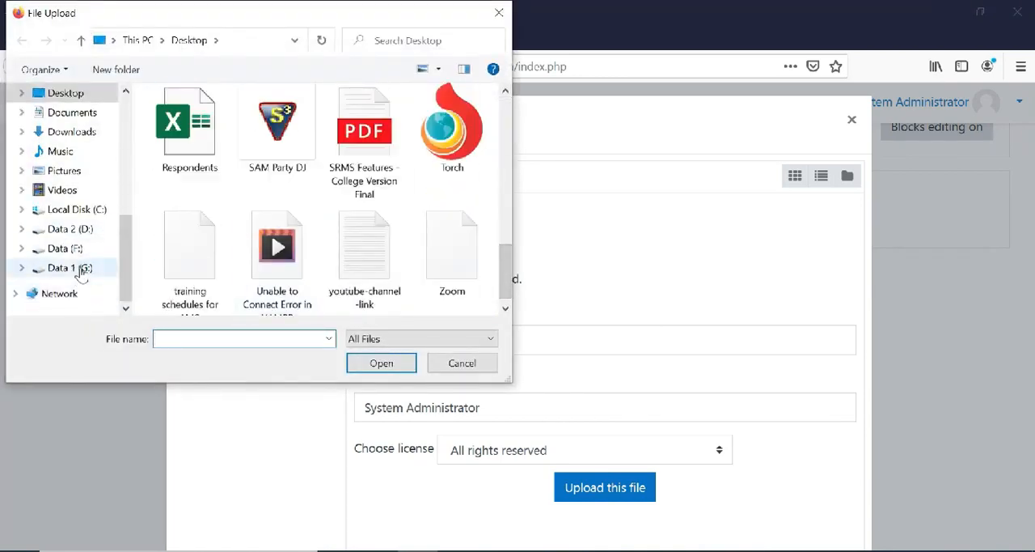
{"action": "left_click", "coordinate": [81, 273]}
{"action": "scroll", "coordinate": [149, 235], "scroll_direction": "down", "scroll_amount": 10}
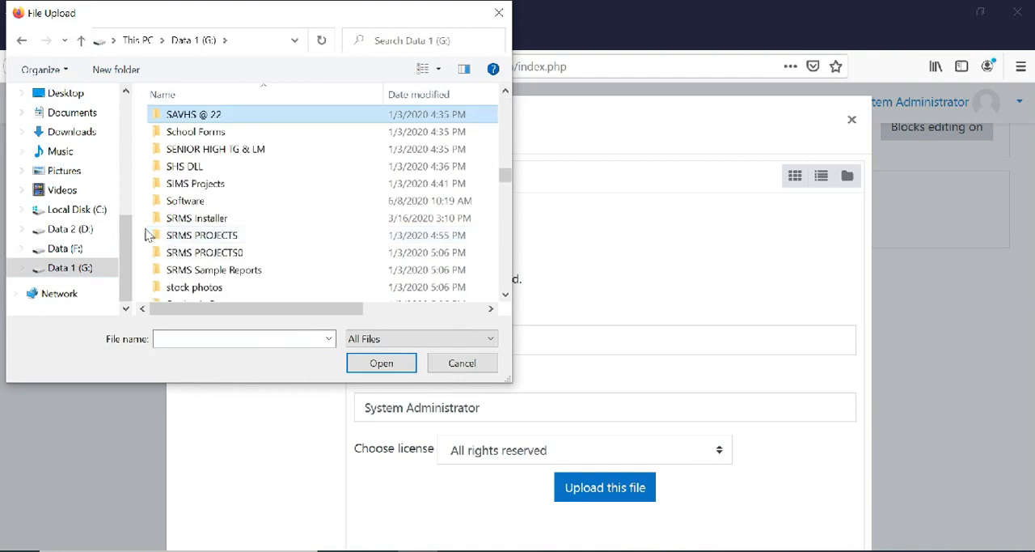
{"action": "double_click", "coordinate": [173, 200]}
{"action": "key", "text": "w"}
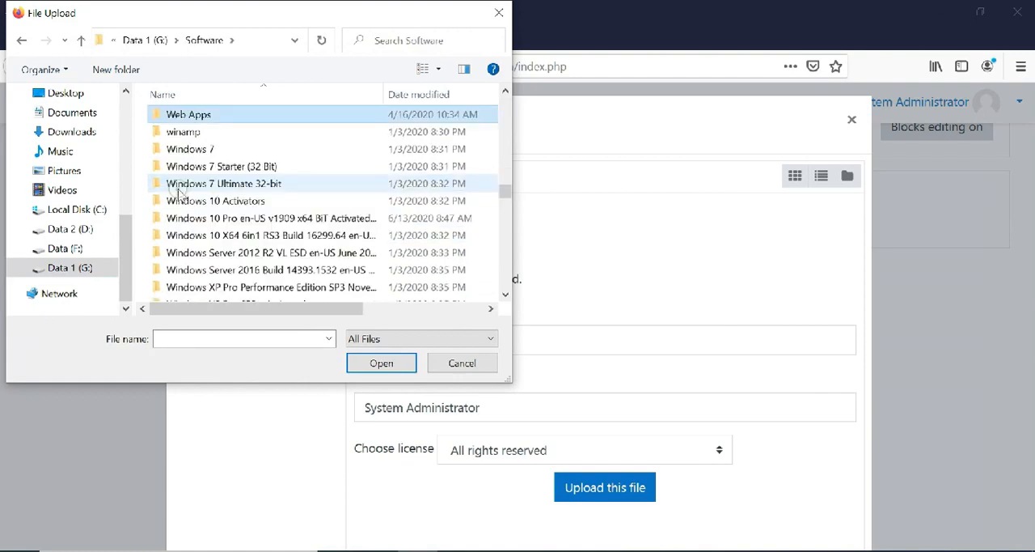
{"action": "double_click", "coordinate": [198, 118]}
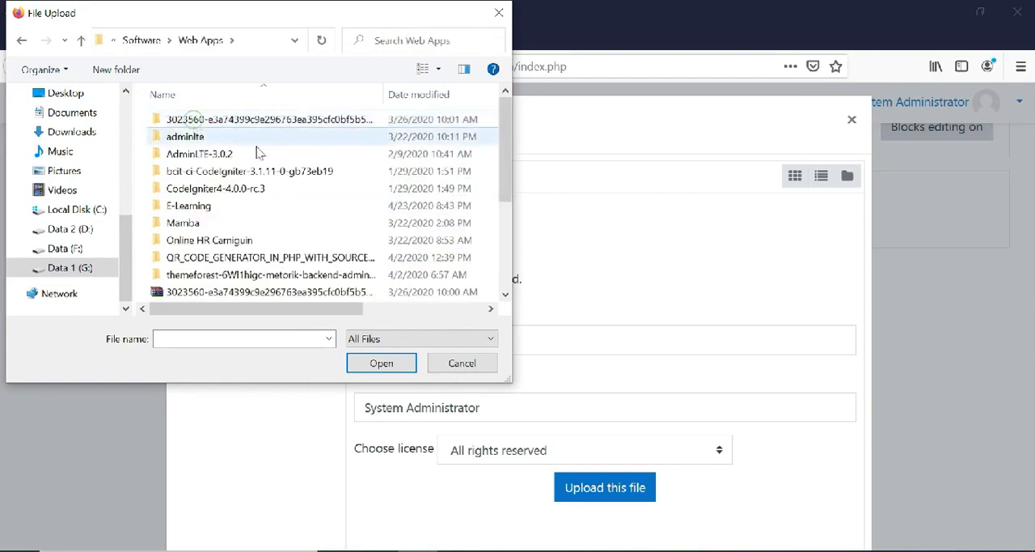
{"action": "double_click", "coordinate": [196, 209]}
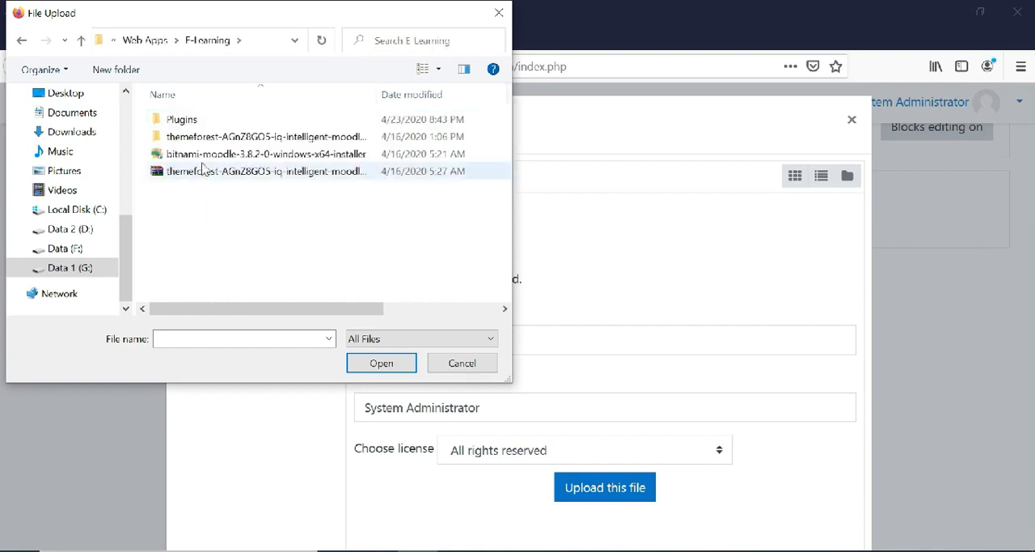
{"action": "double_click", "coordinate": [216, 138]}
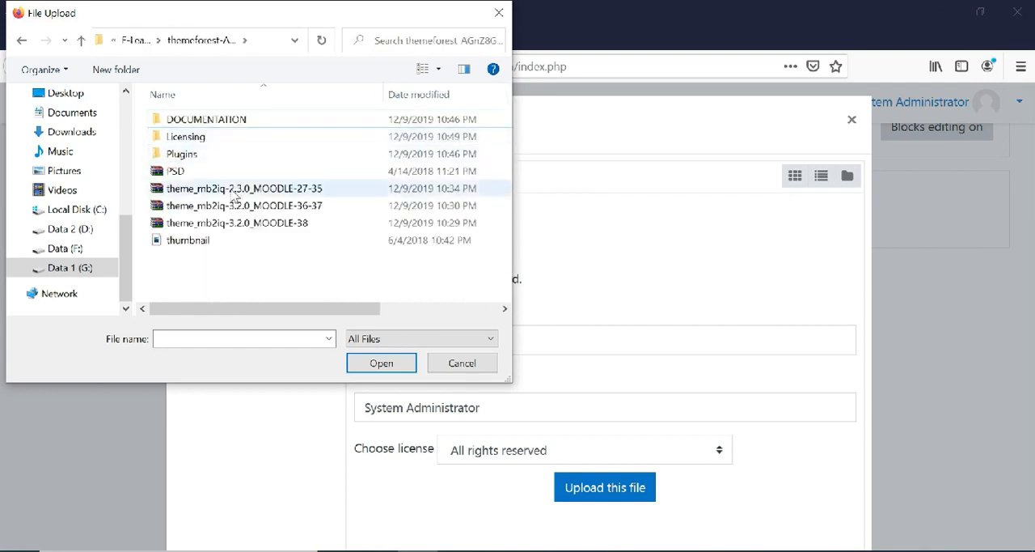
Attach theme_mb2iq-3.2.0_MOODLE-38.zip and upload it as the plugin's ZIP package.
{"action": "left_click", "coordinate": [270, 224]}
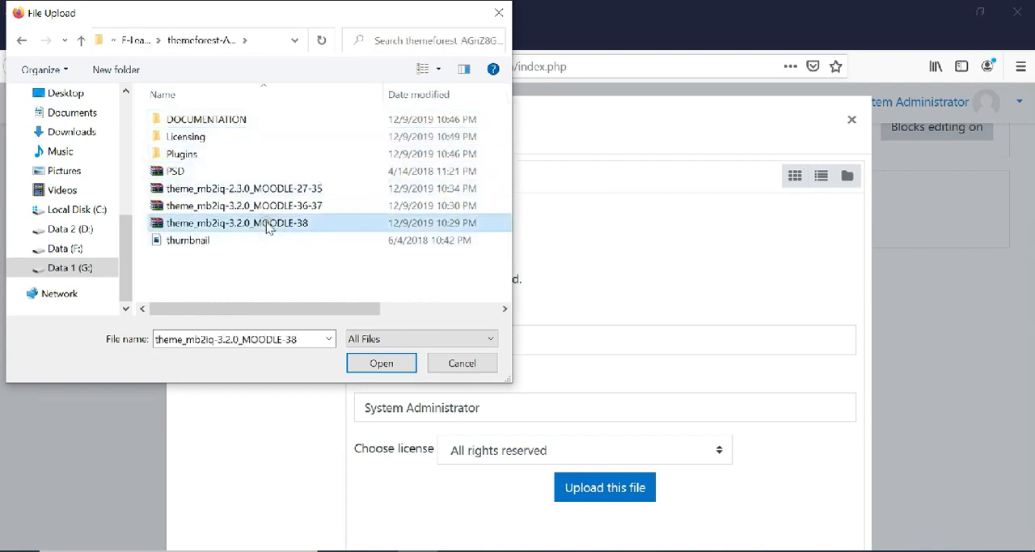
{"action": "left_click", "coordinate": [289, 207]}
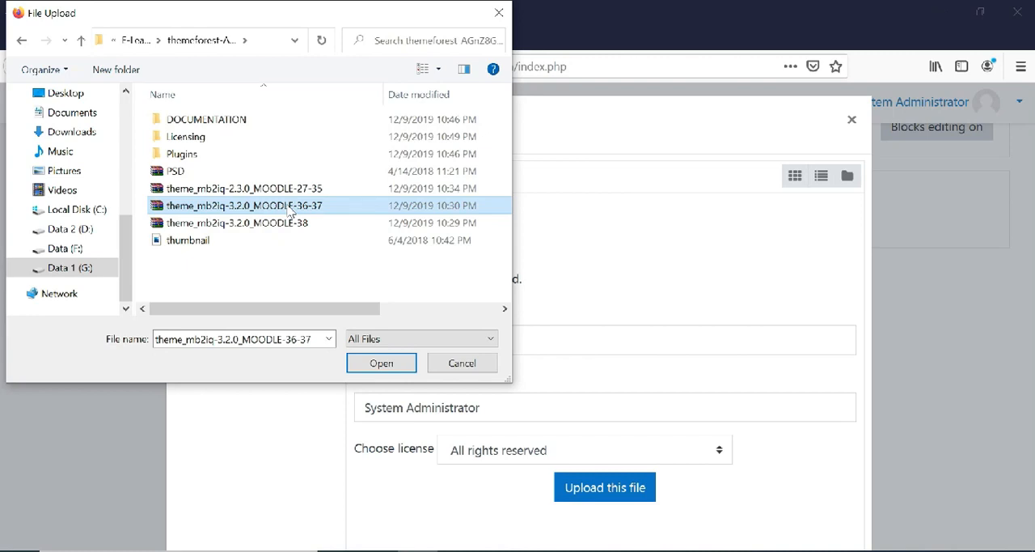
{"action": "left_click", "coordinate": [288, 189]}
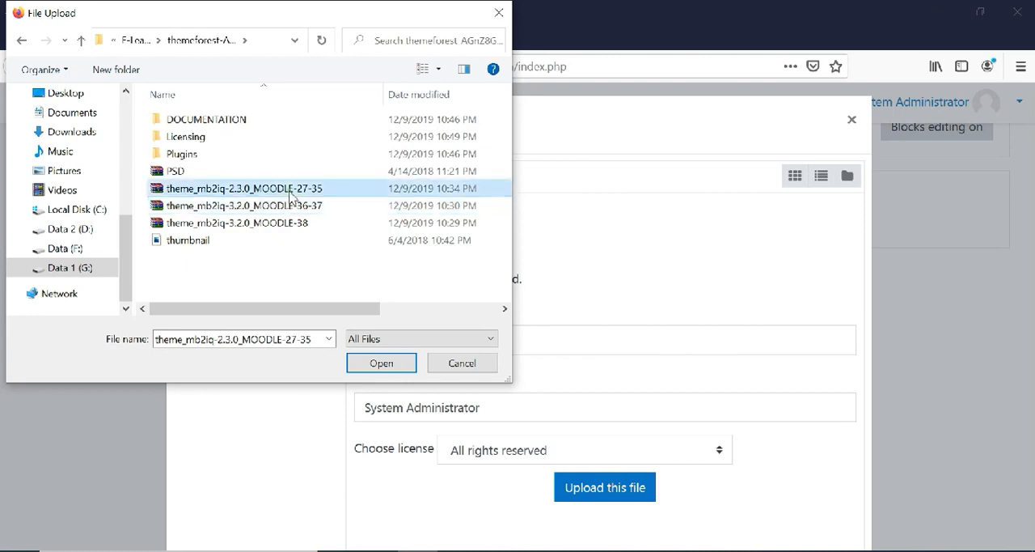
{"action": "left_click", "coordinate": [291, 224]}
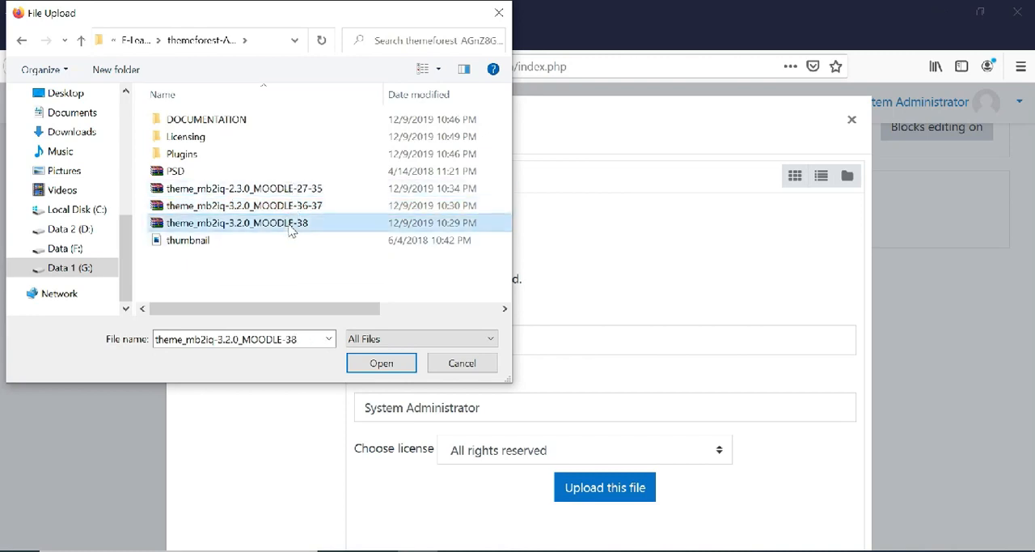
{"action": "double_click", "coordinate": [291, 230]}
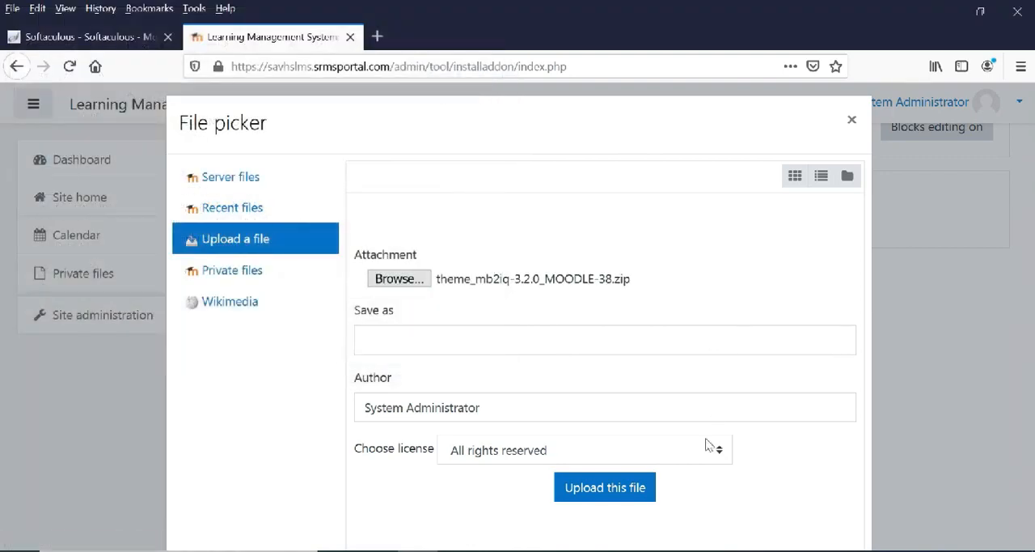
{"action": "left_click", "coordinate": [603, 491]}
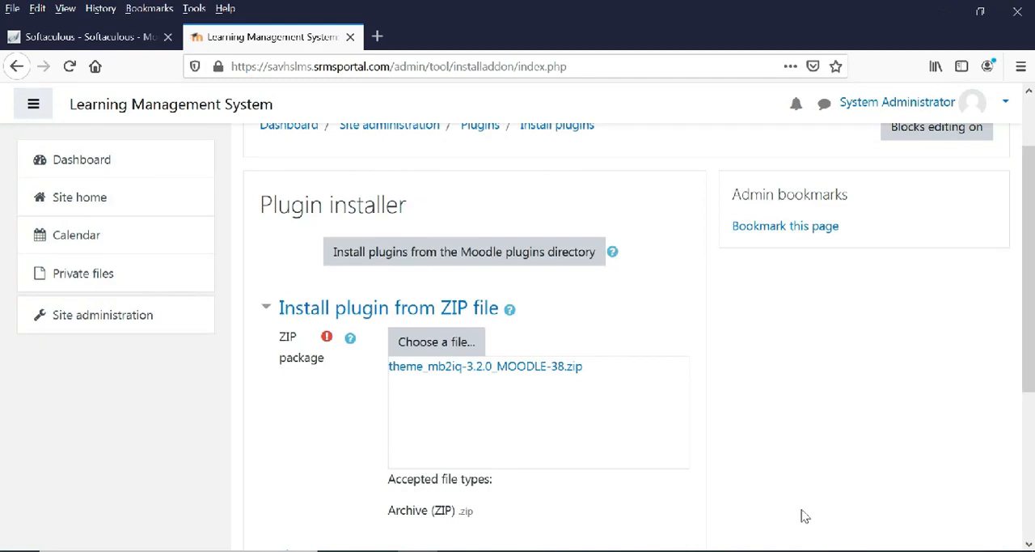
{"action": "scroll", "coordinate": [794, 453], "scroll_direction": "down", "scroll_amount": 3}
{"action": "scroll", "coordinate": [777, 453], "scroll_direction": "up", "scroll_amount": 2}
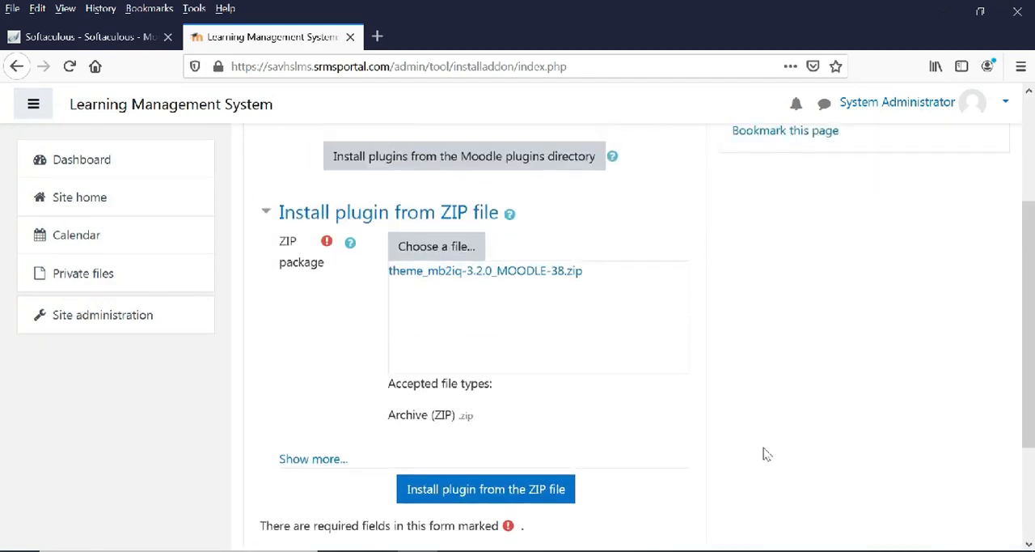
Install the plugin from the uploaded ZIP file, continuing past the package validation and the server environment checks.
{"action": "left_click", "coordinate": [445, 500]}
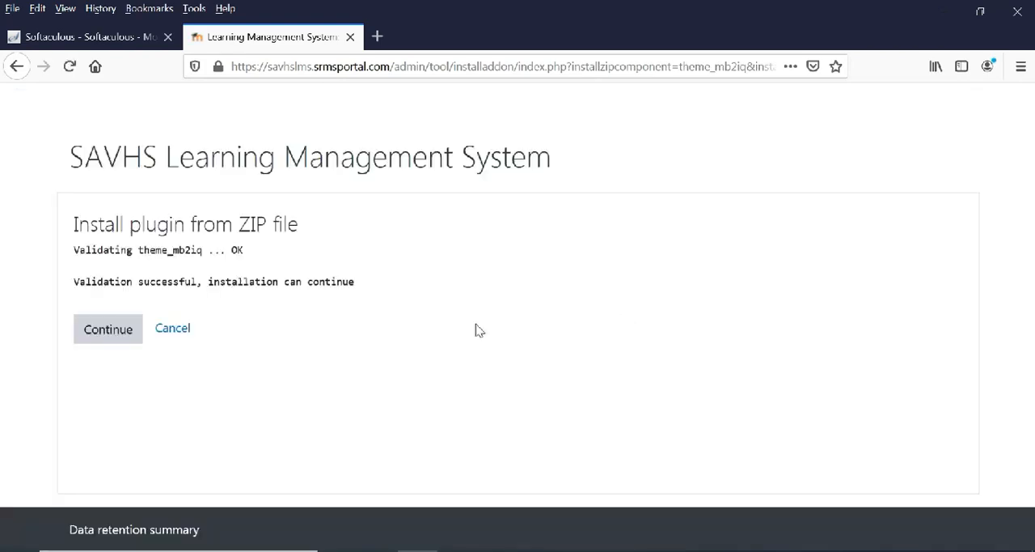
{"action": "left_click", "coordinate": [105, 336]}
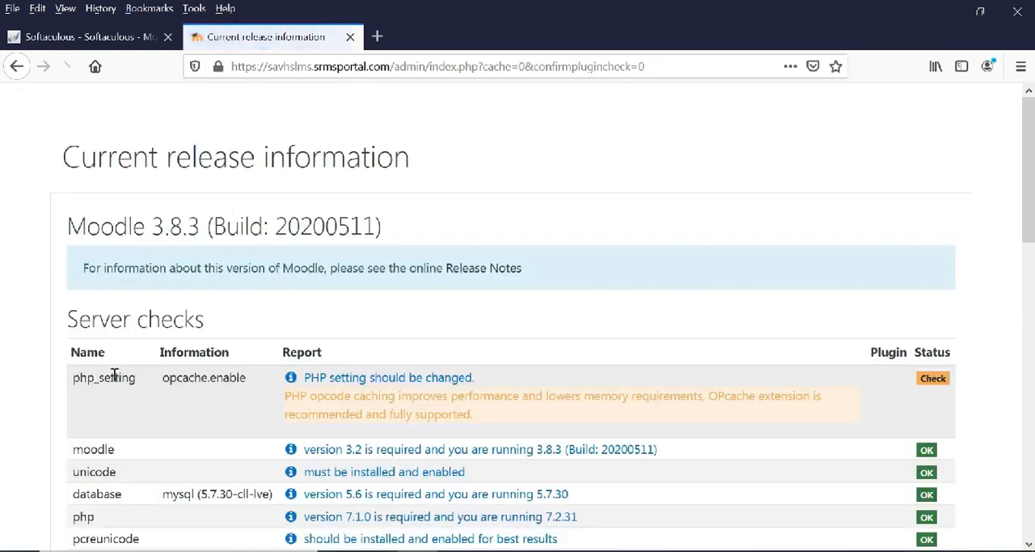
{"action": "scroll", "coordinate": [449, 379], "scroll_direction": "down", "scroll_amount": 1}
{"action": "scroll", "coordinate": [449, 378], "scroll_direction": "down", "scroll_amount": 1}
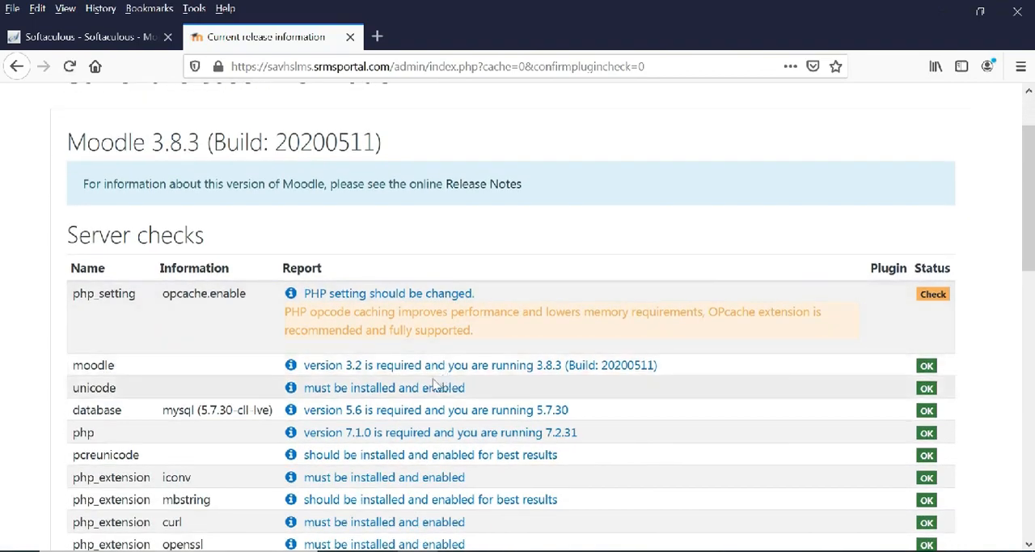
{"action": "scroll", "coordinate": [435, 385], "scroll_direction": "down", "scroll_amount": 10}
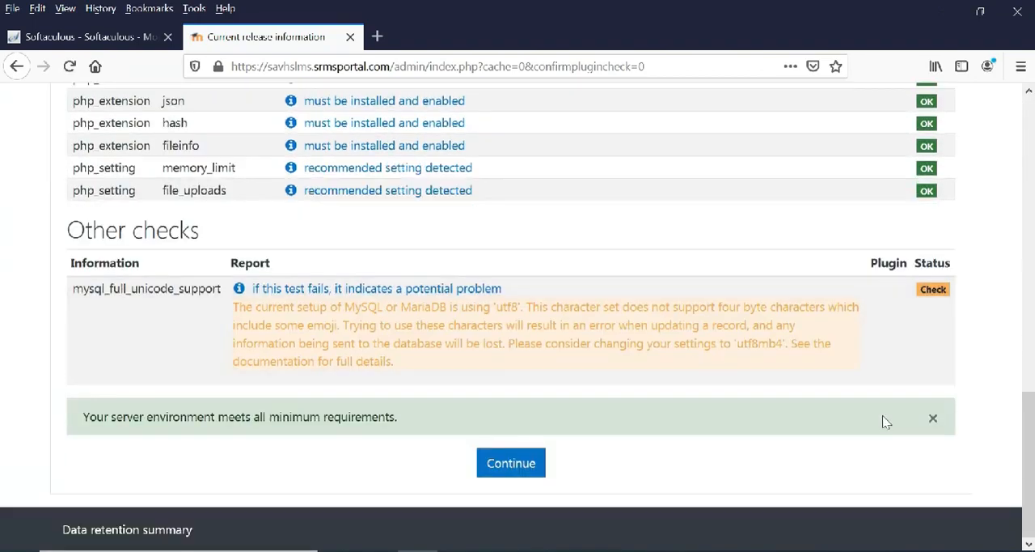
{"action": "left_click", "coordinate": [504, 465]}
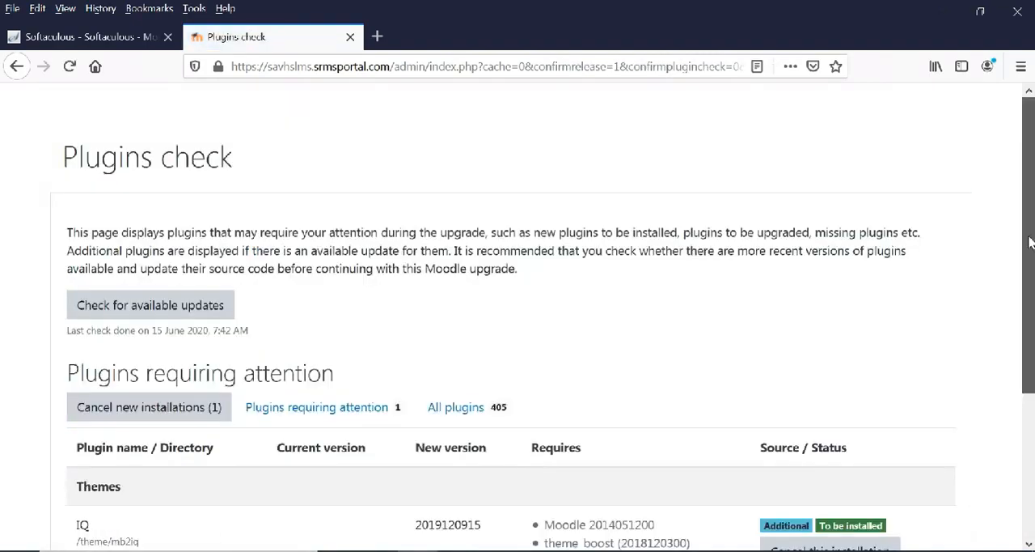
Proceed from the plugins check with the IQ theme upgrade and save the theme's new settings at their defaults.
{"action": "scroll", "coordinate": [542, 485], "scroll_direction": "down", "scroll_amount": 3}
{"action": "left_click", "coordinate": [521, 479]}
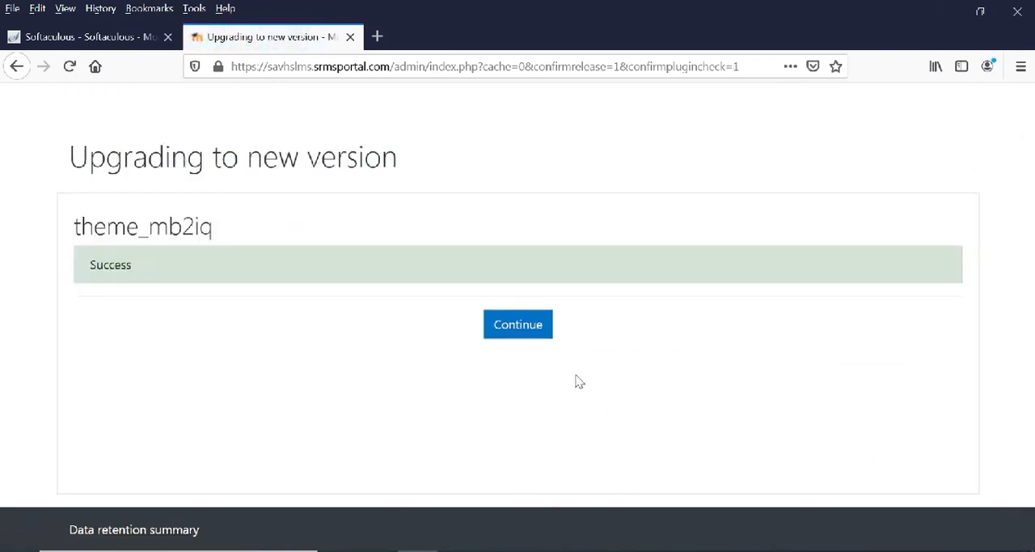
{"action": "left_click", "coordinate": [531, 331]}
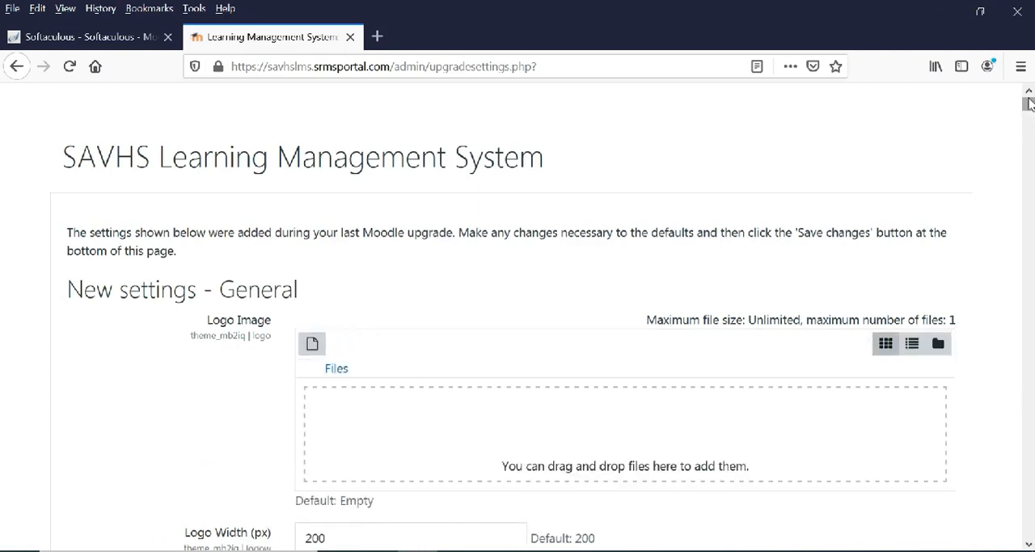
{"action": "left_click_drag", "start_coordinate": [1029, 104], "coordinate": [1029, 110]}
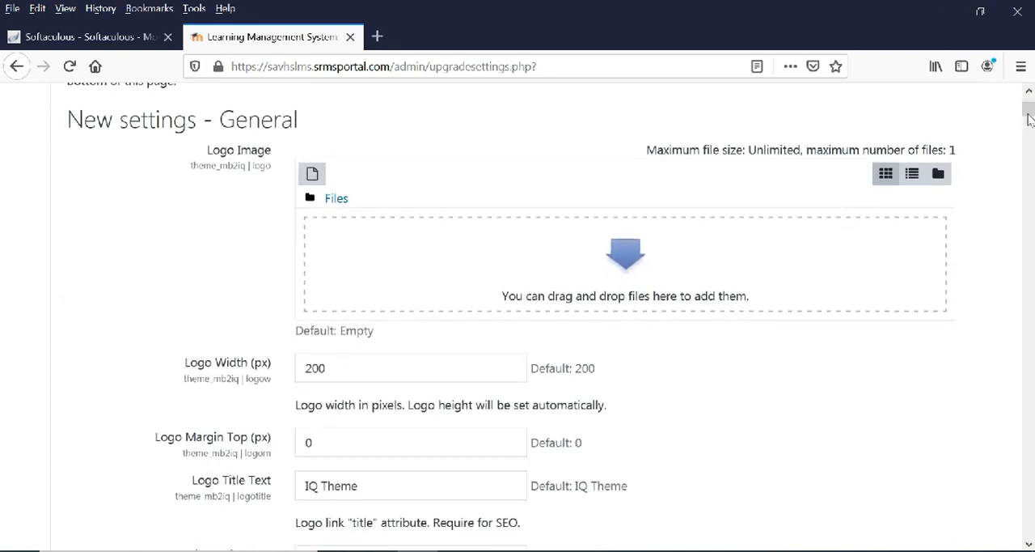
{"action": "left_click_drag", "start_coordinate": [1029, 119], "coordinate": [1029, 529]}
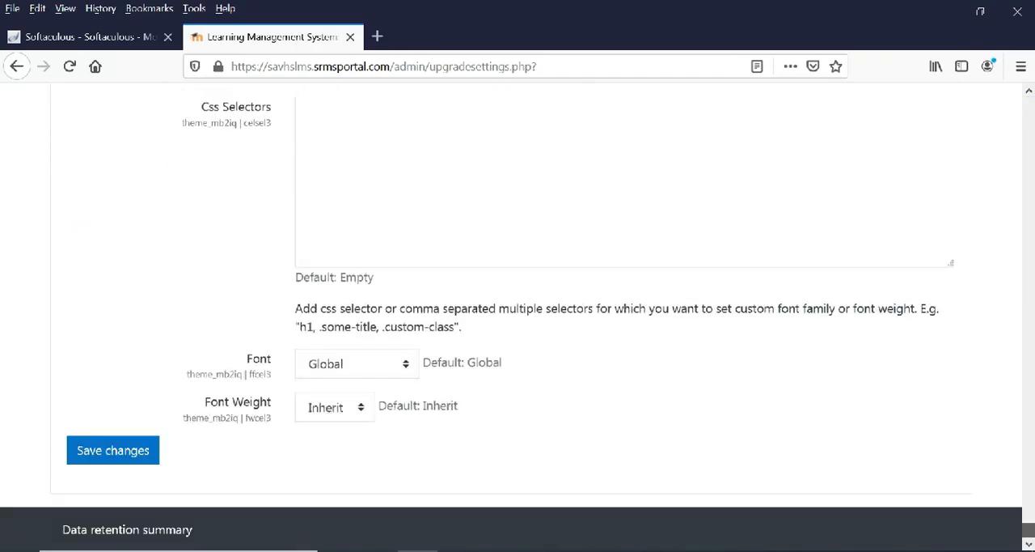
{"action": "left_click", "coordinate": [104, 443]}
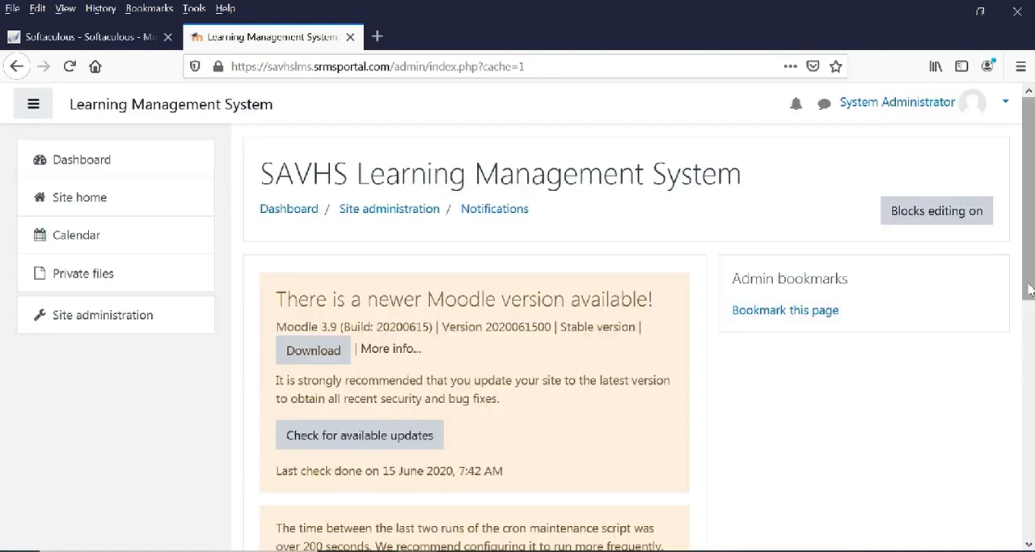
Open the Theme selector from the appearance section of the site administration.
{"action": "left_click", "coordinate": [92, 321]}
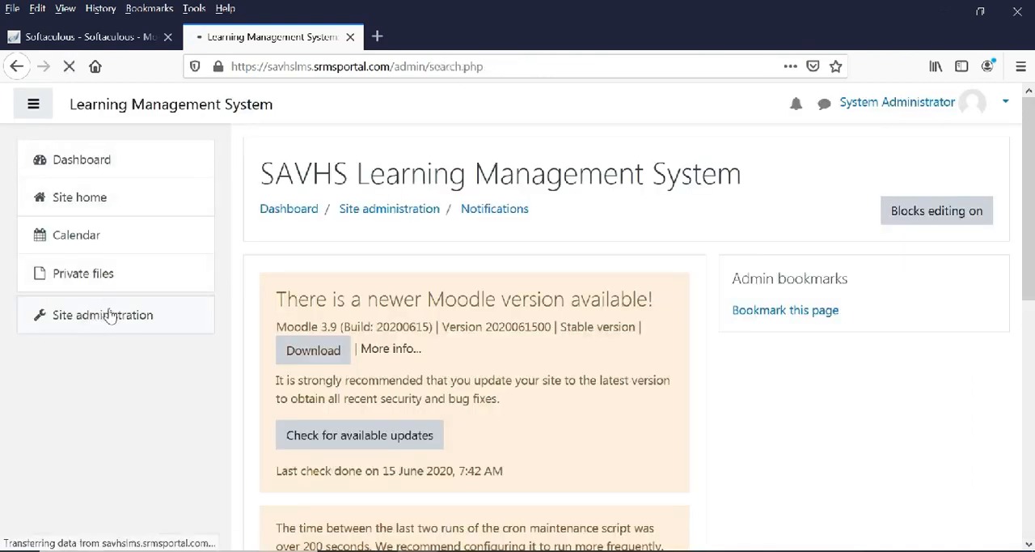
{"action": "scroll", "coordinate": [117, 316], "scroll_direction": "down", "scroll_amount": 4}
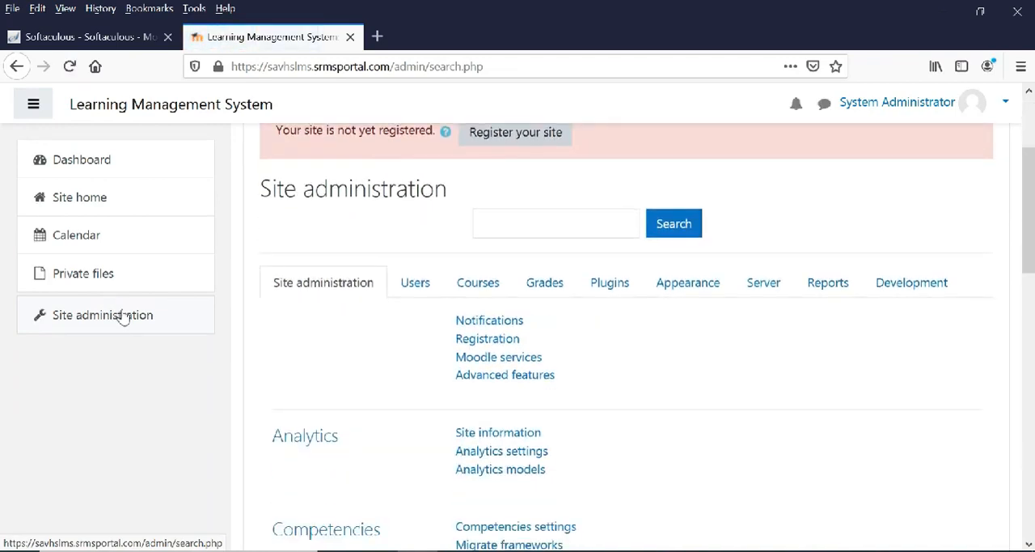
{"action": "left_click", "coordinate": [695, 284]}
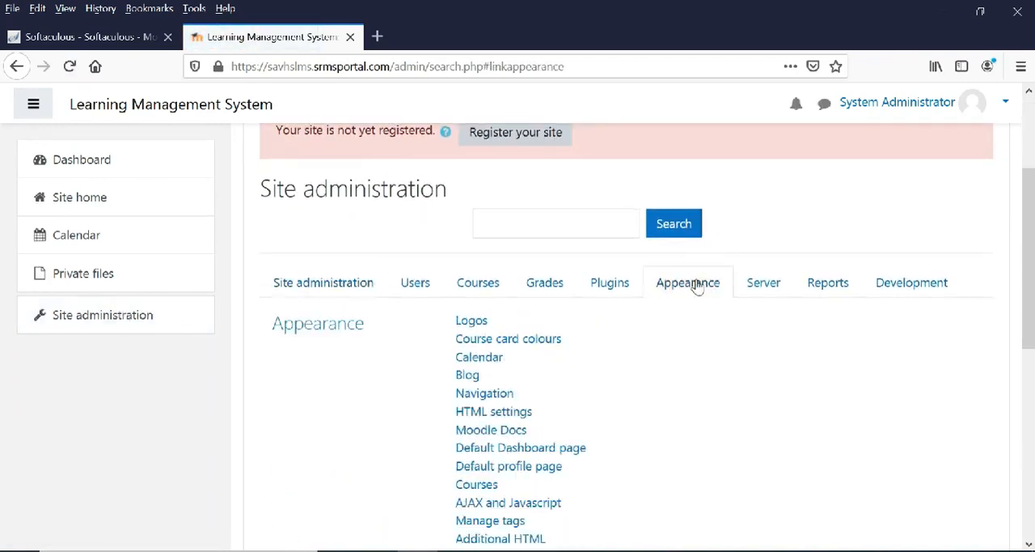
{"action": "scroll", "coordinate": [698, 284], "scroll_direction": "down", "scroll_amount": 4}
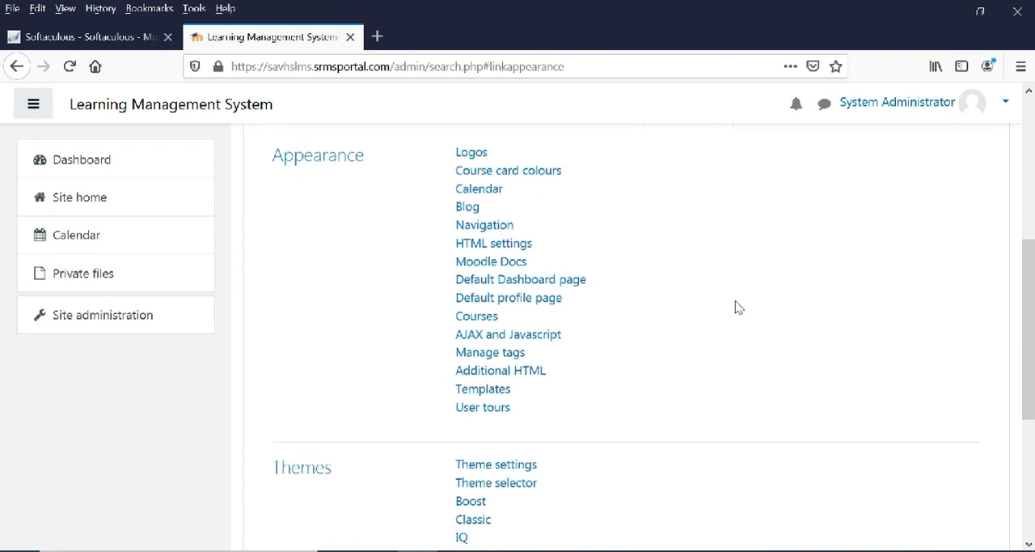
{"action": "scroll", "coordinate": [739, 316], "scroll_direction": "down", "scroll_amount": 2}
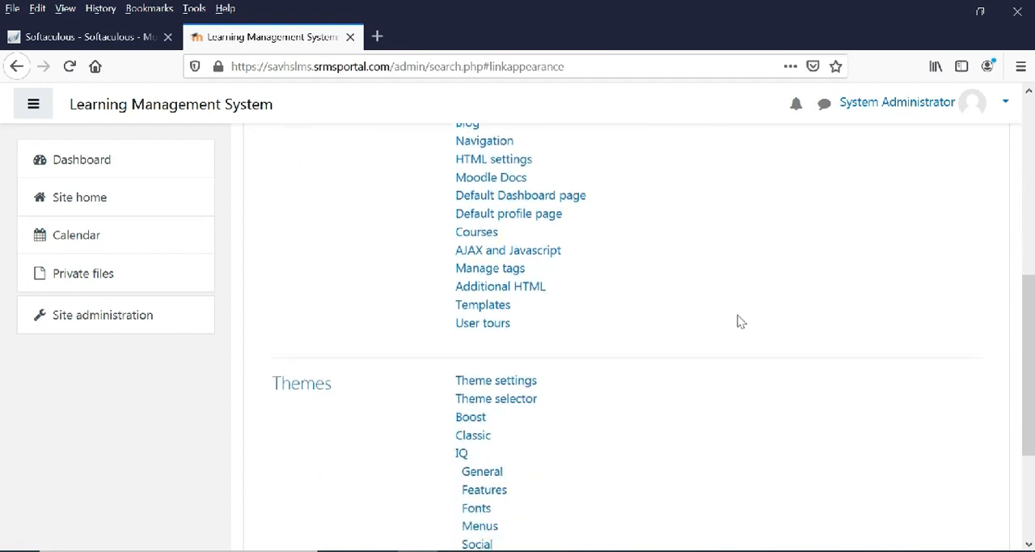
{"action": "left_click", "coordinate": [503, 400]}
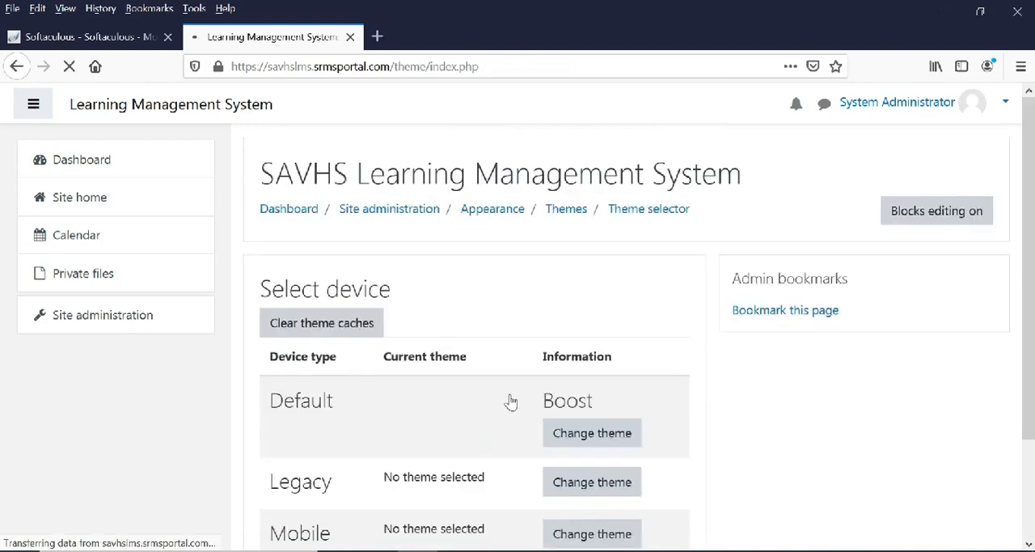
Change the theme of the Default device type to IQ.
{"action": "scroll", "coordinate": [732, 405], "scroll_direction": "down", "scroll_amount": 3}
{"action": "scroll", "coordinate": [748, 410], "scroll_direction": "down", "scroll_amount": 6}
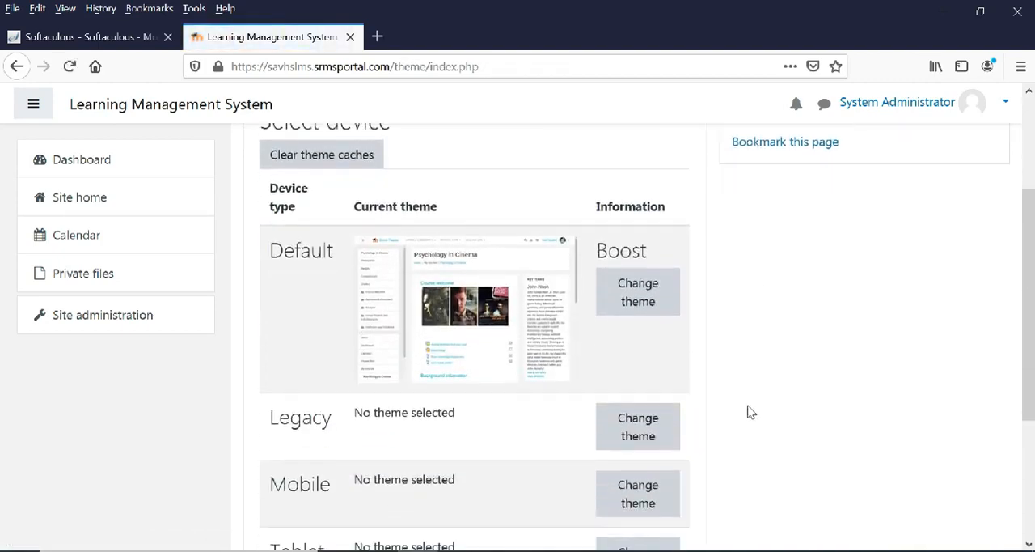
{"action": "scroll", "coordinate": [752, 419], "scroll_direction": "up", "scroll_amount": 4}
{"action": "left_click", "coordinate": [645, 300]}
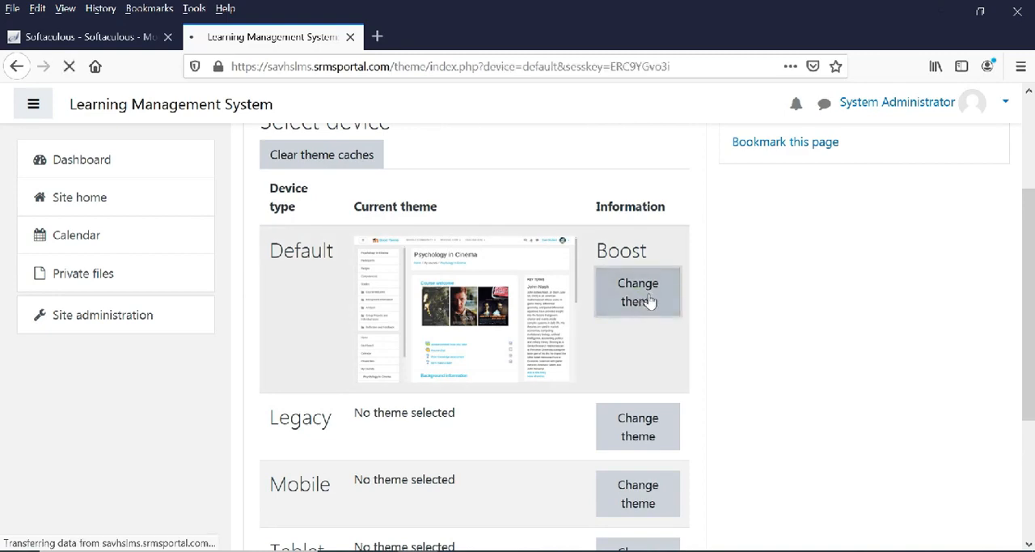
{"action": "scroll", "coordinate": [708, 340], "scroll_direction": "down", "scroll_amount": 4}
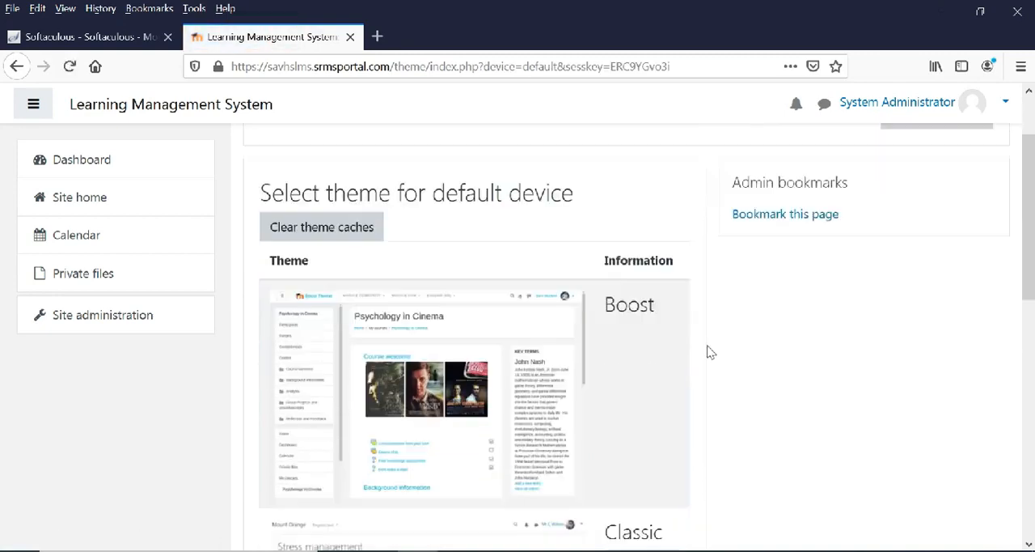
{"action": "scroll", "coordinate": [708, 356], "scroll_direction": "down", "scroll_amount": 4}
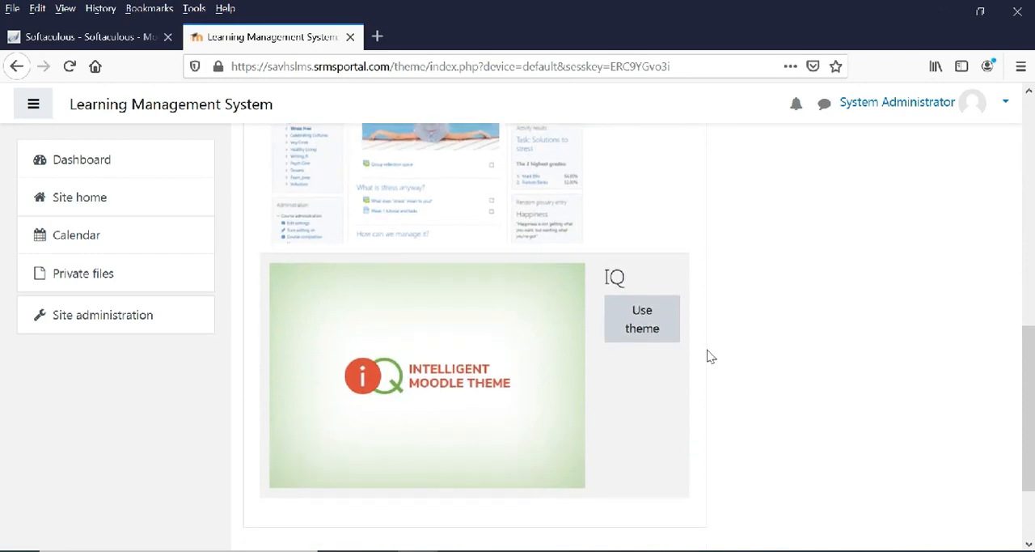
{"action": "left_click", "coordinate": [645, 241]}
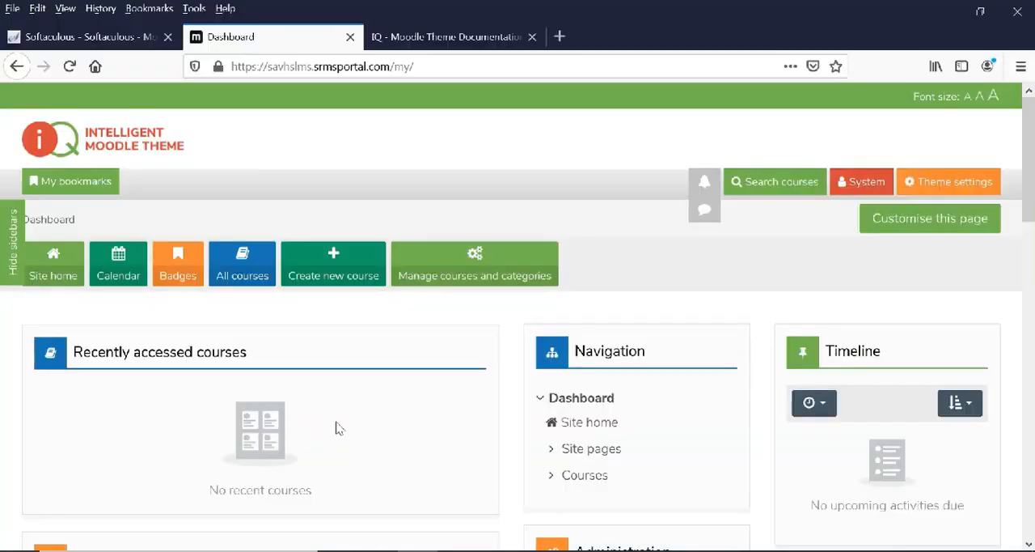
Open the course and category management page from the dashboard.
{"action": "left_click", "coordinate": [478, 266]}
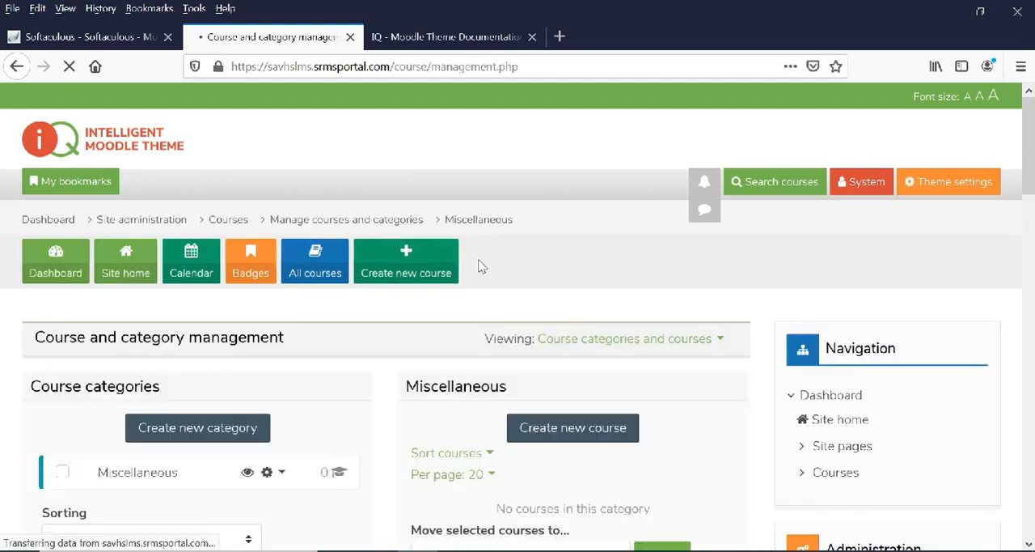
{"action": "scroll", "coordinate": [478, 266], "scroll_direction": "down", "scroll_amount": 3}
{"action": "scroll", "coordinate": [482, 267], "scroll_direction": "down", "scroll_amount": 3}
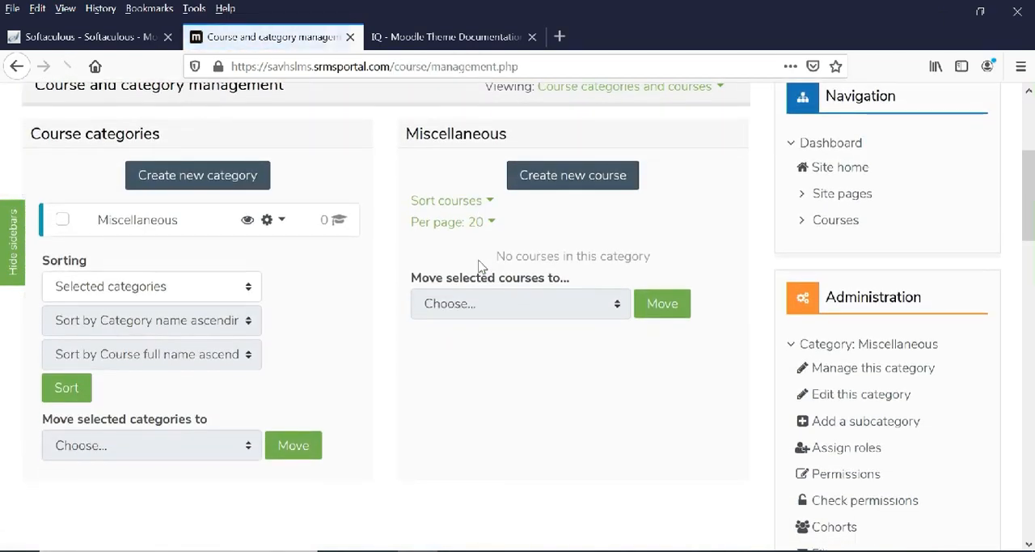
Create a new course category named Junior HS with Top as its parent category.
{"action": "left_click", "coordinate": [195, 186]}
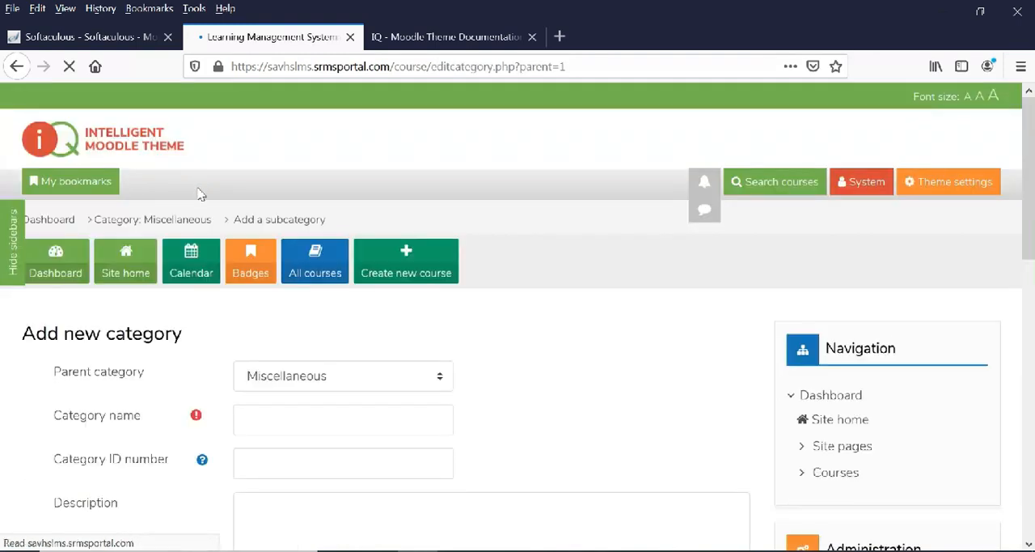
{"action": "scroll", "coordinate": [243, 224], "scroll_direction": "down", "scroll_amount": 5}
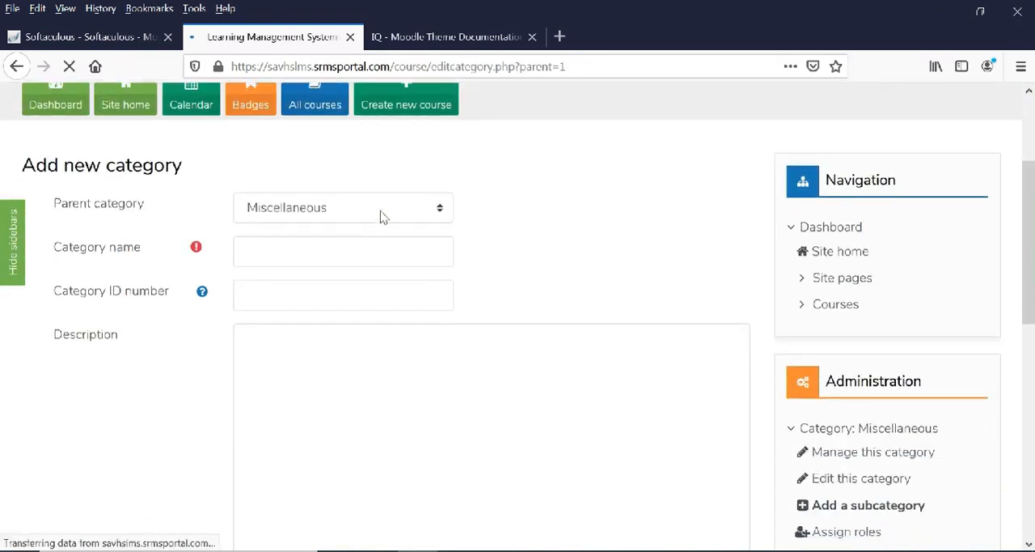
{"action": "left_click", "coordinate": [381, 212]}
{"action": "left_click", "coordinate": [368, 232]}
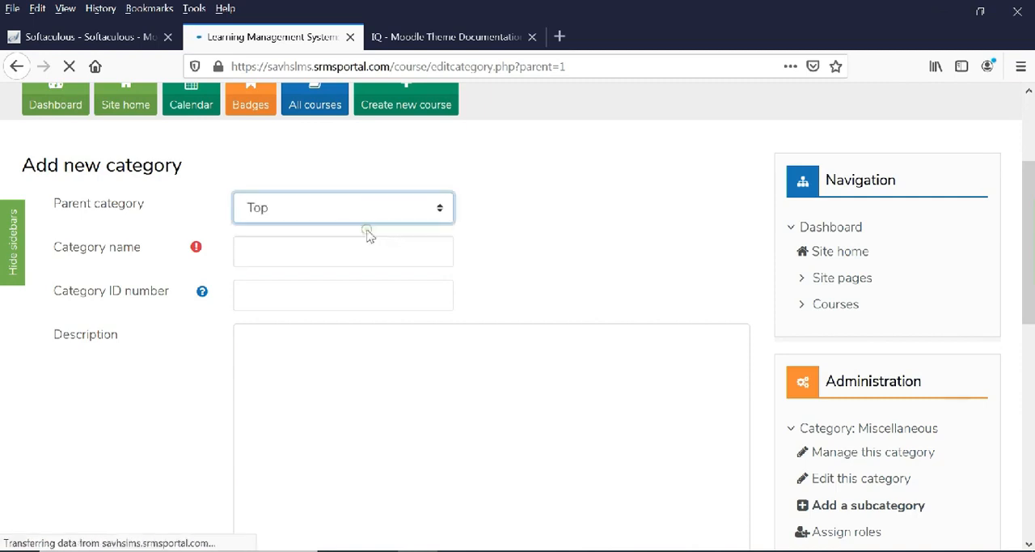
{"action": "left_click", "coordinate": [303, 261]}
{"action": "type", "text": "Junior HS"}
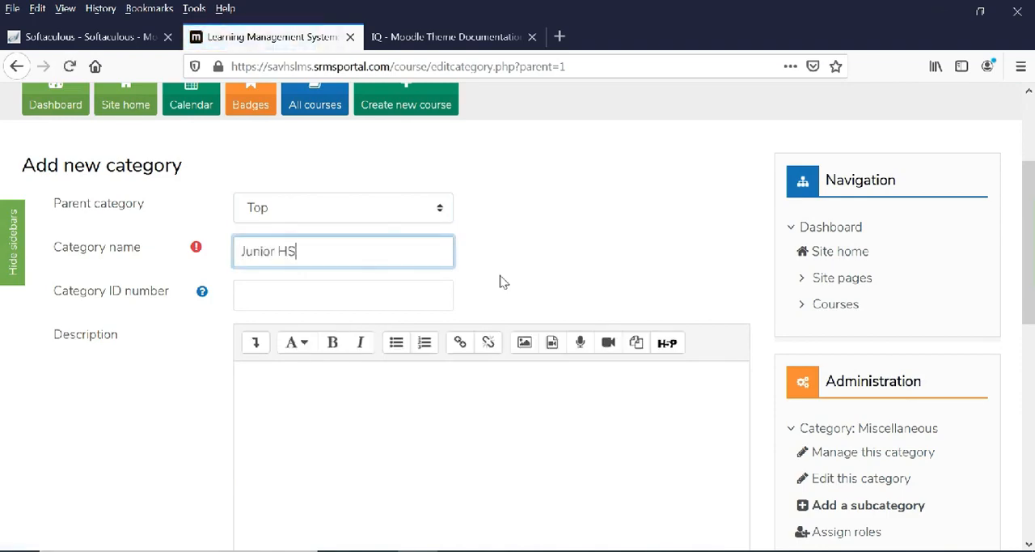
{"action": "scroll", "coordinate": [485, 341], "scroll_direction": "down", "scroll_amount": 5}
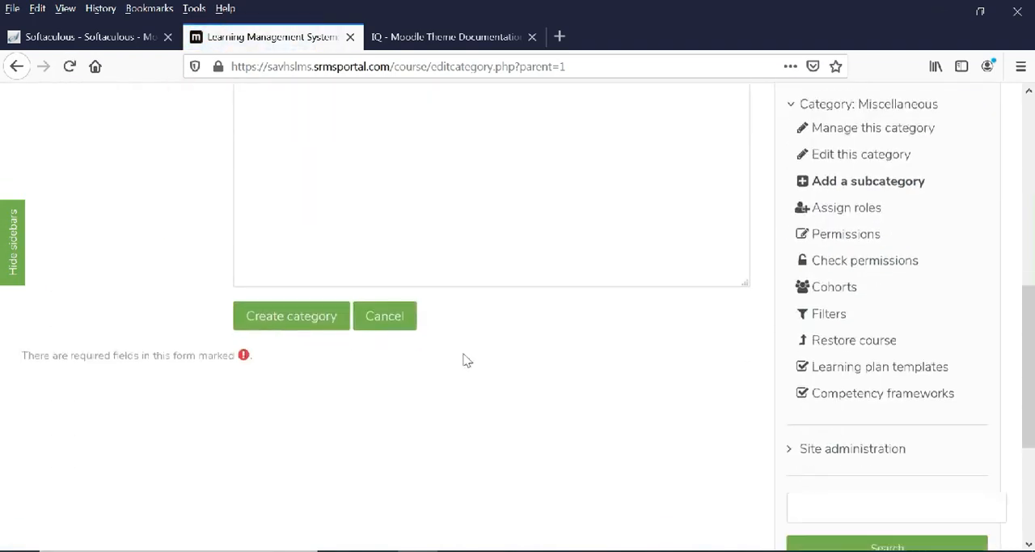
{"action": "left_click", "coordinate": [284, 307]}
{"action": "scroll", "coordinate": [477, 311], "scroll_direction": "up", "scroll_amount": 3}
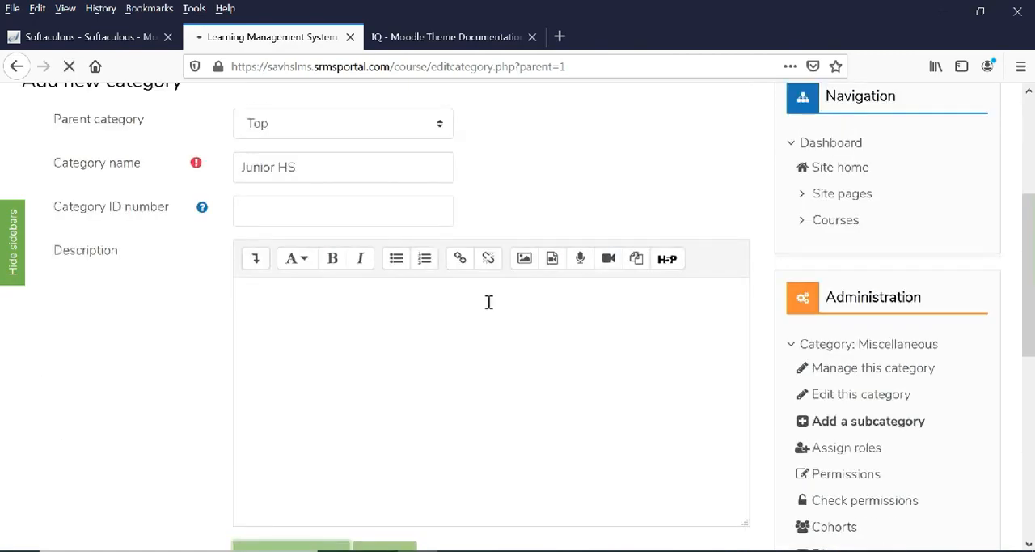
Create another course category named Senior HS with Top as its parent category.
{"action": "scroll", "coordinate": [499, 307], "scroll_direction": "down", "scroll_amount": 3}
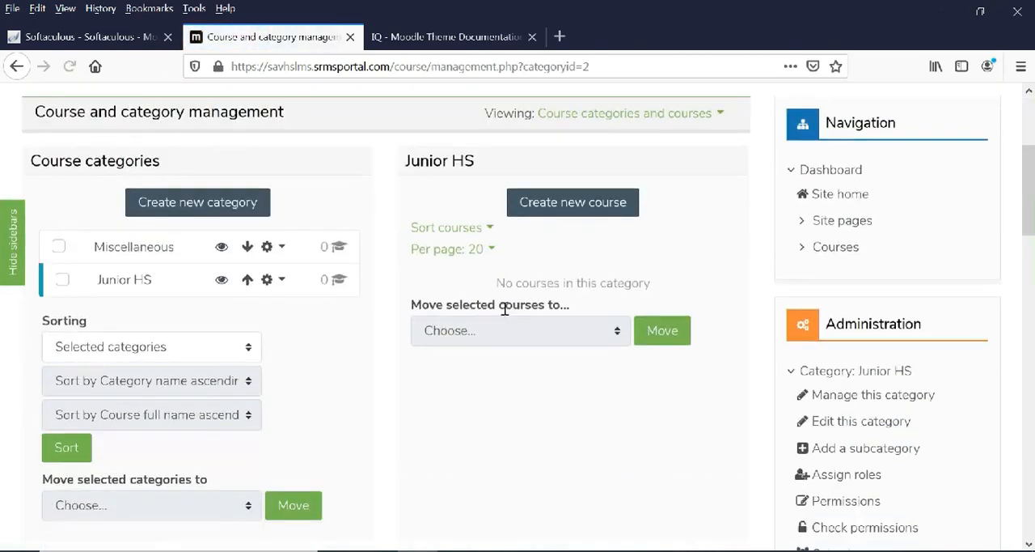
{"action": "left_click", "coordinate": [182, 179]}
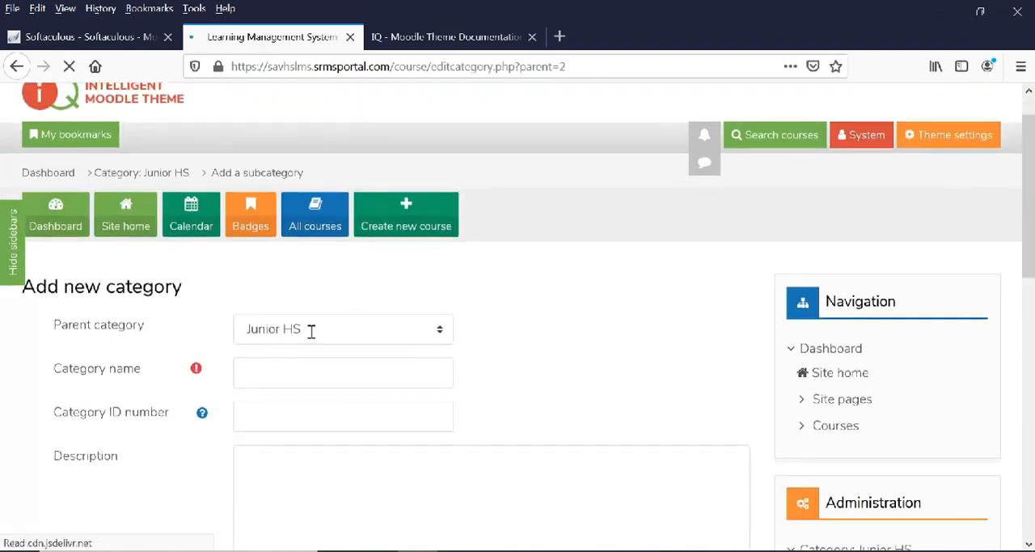
{"action": "scroll", "coordinate": [312, 332], "scroll_direction": "down", "scroll_amount": 2}
{"action": "left_click", "coordinate": [336, 215]}
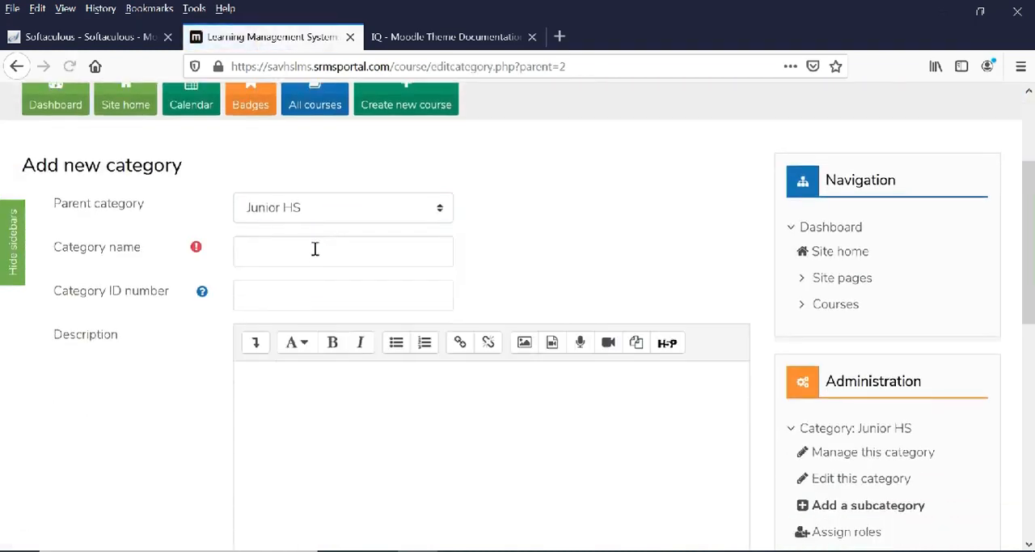
{"action": "left_click", "coordinate": [313, 212]}
{"action": "left_click", "coordinate": [304, 235]}
{"action": "left_click", "coordinate": [327, 255]}
{"action": "type", "text": "S"}
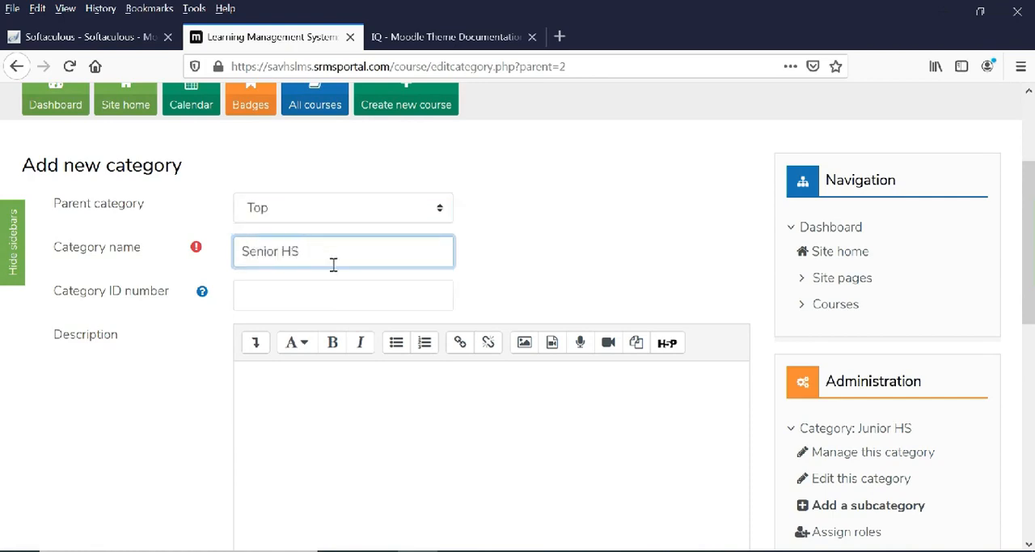
{"action": "type", "text": "enior HS"}
{"action": "scroll", "coordinate": [423, 339], "scroll_direction": "down", "scroll_amount": 4}
{"action": "left_click", "coordinate": [296, 314]}
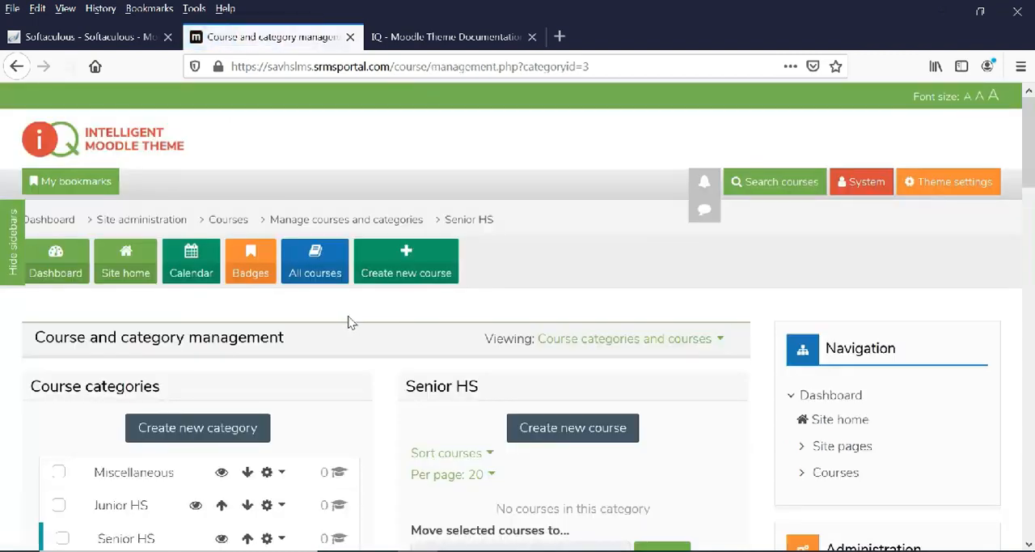
{"action": "scroll", "coordinate": [356, 320], "scroll_direction": "down", "scroll_amount": 3}
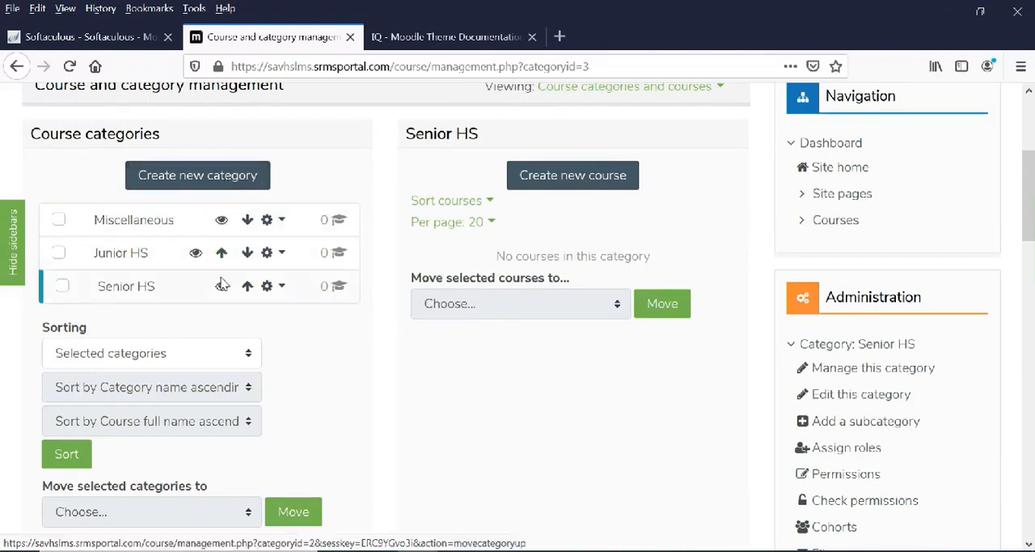
Create a subcategory named TVL under the Senior HS category.
{"action": "left_click", "coordinate": [282, 288]}
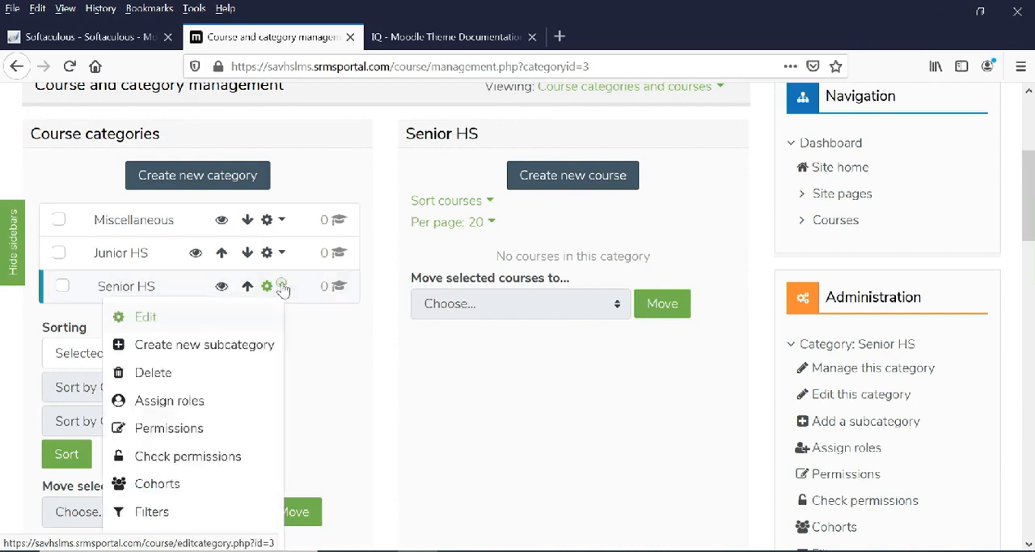
{"action": "left_click", "coordinate": [234, 349]}
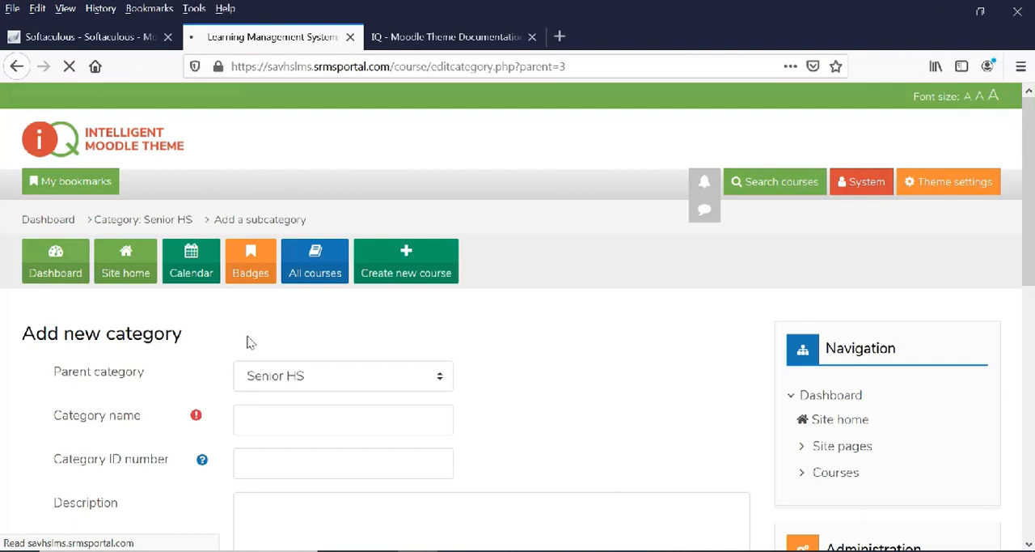
{"action": "scroll", "coordinate": [348, 348], "scroll_direction": "down", "scroll_amount": 4}
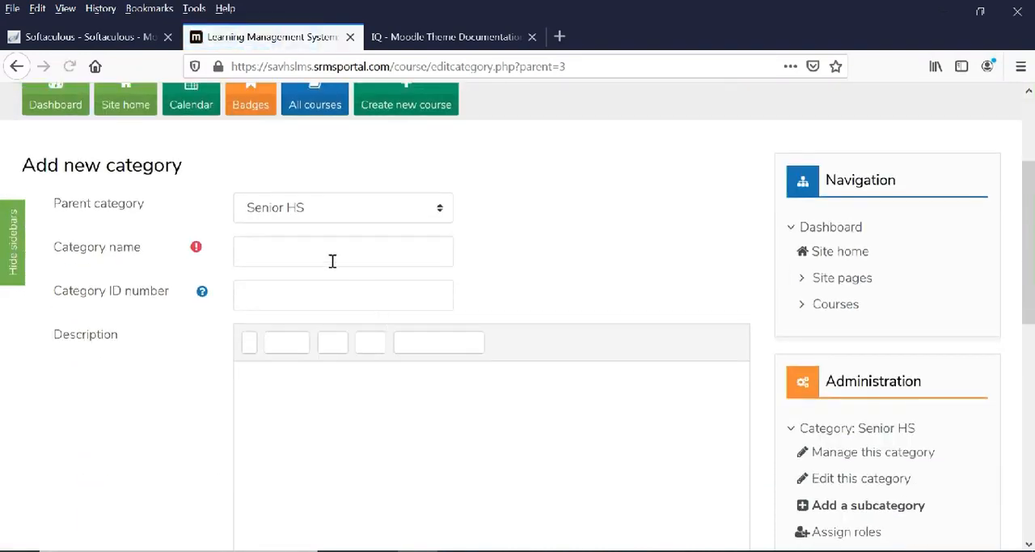
{"action": "left_click", "coordinate": [323, 259]}
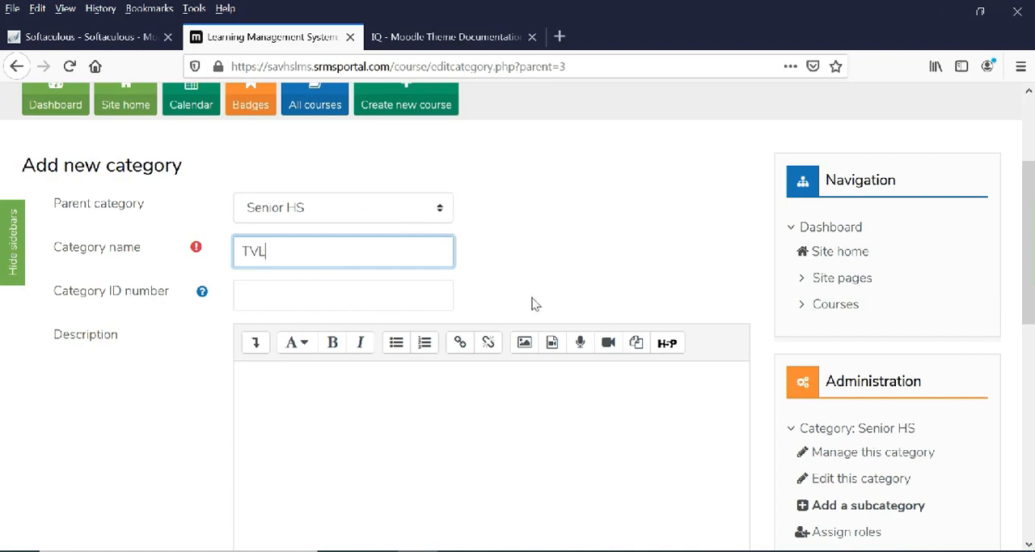
{"action": "scroll", "coordinate": [536, 316], "scroll_direction": "down", "scroll_amount": 4}
{"action": "scroll", "coordinate": [539, 346], "scroll_direction": "down", "scroll_amount": 1}
{"action": "left_click", "coordinate": [314, 390]}
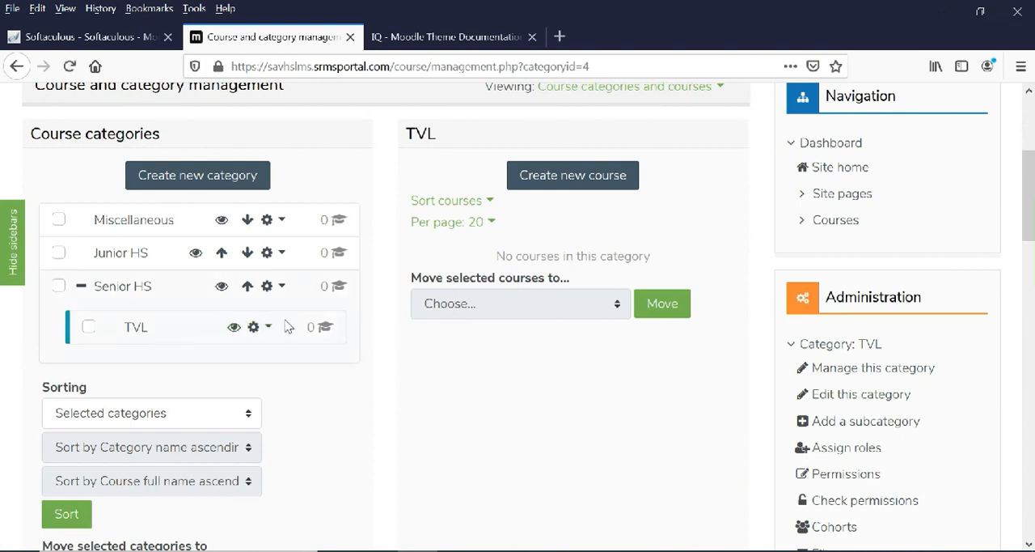
Create a second subcategory named Academic under Senior HS.
{"action": "left_click", "coordinate": [281, 289]}
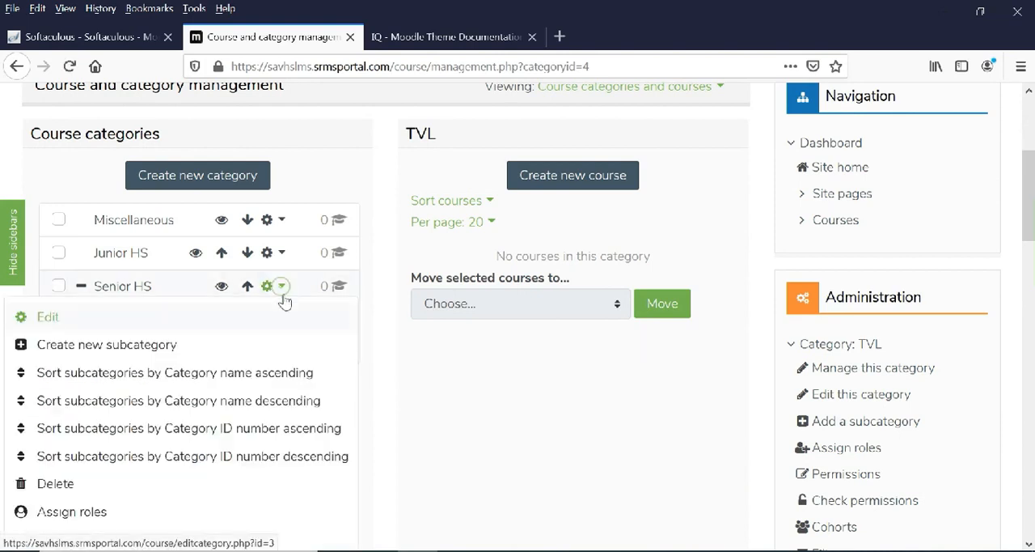
{"action": "left_click", "coordinate": [136, 356]}
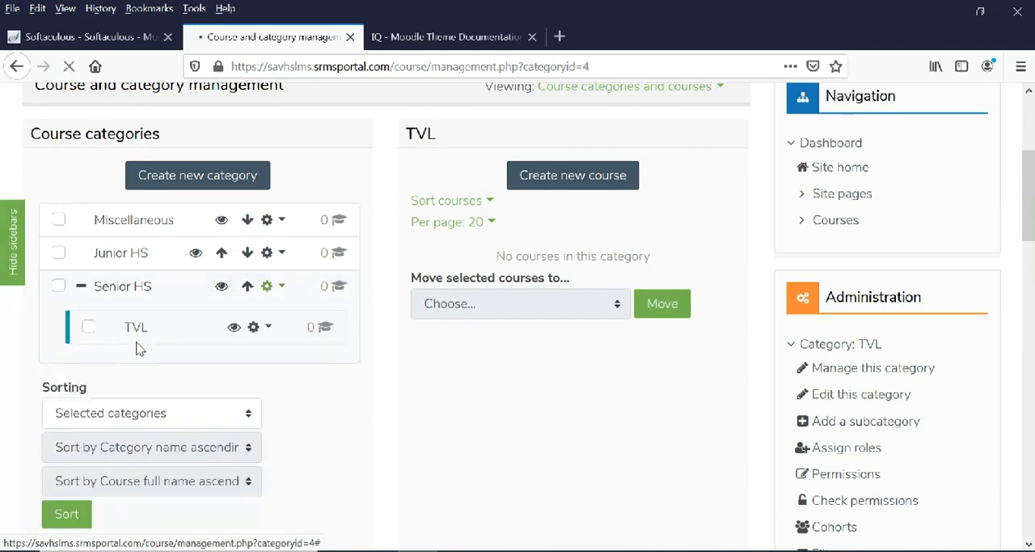
{"action": "scroll", "coordinate": [437, 377], "scroll_direction": "down", "scroll_amount": 2}
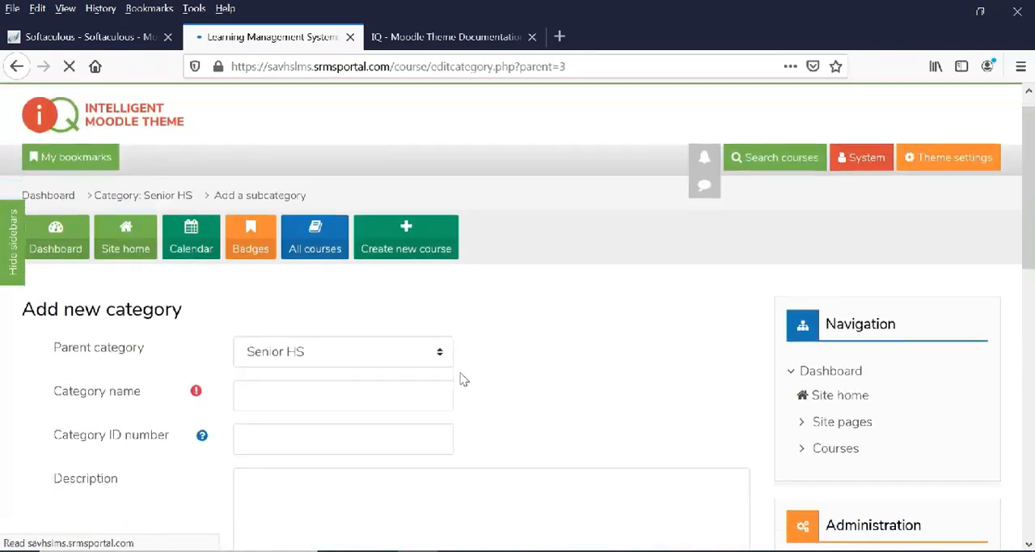
{"action": "left_click", "coordinate": [349, 338]}
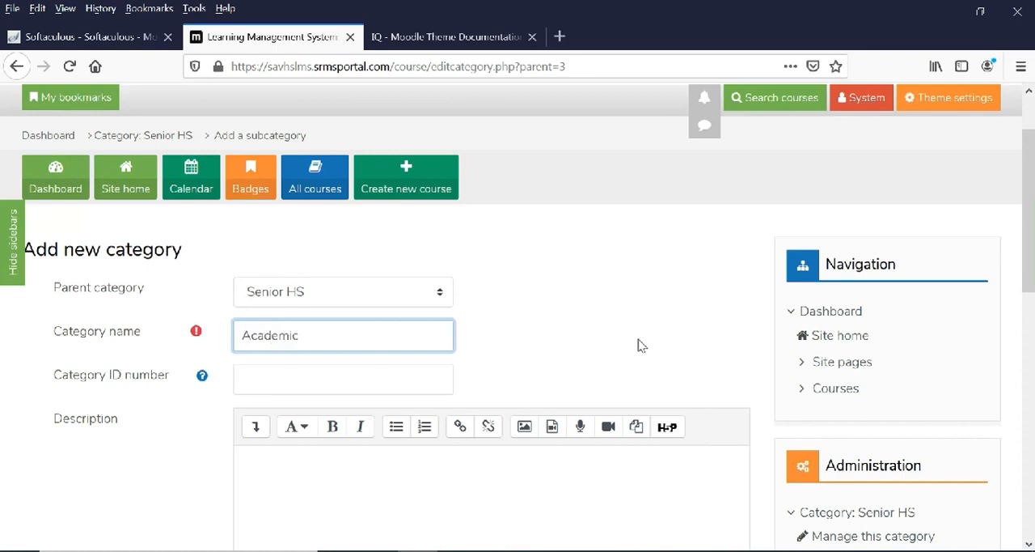
{"action": "scroll", "coordinate": [534, 400], "scroll_direction": "down", "scroll_amount": 3}
{"action": "left_click", "coordinate": [296, 480]}
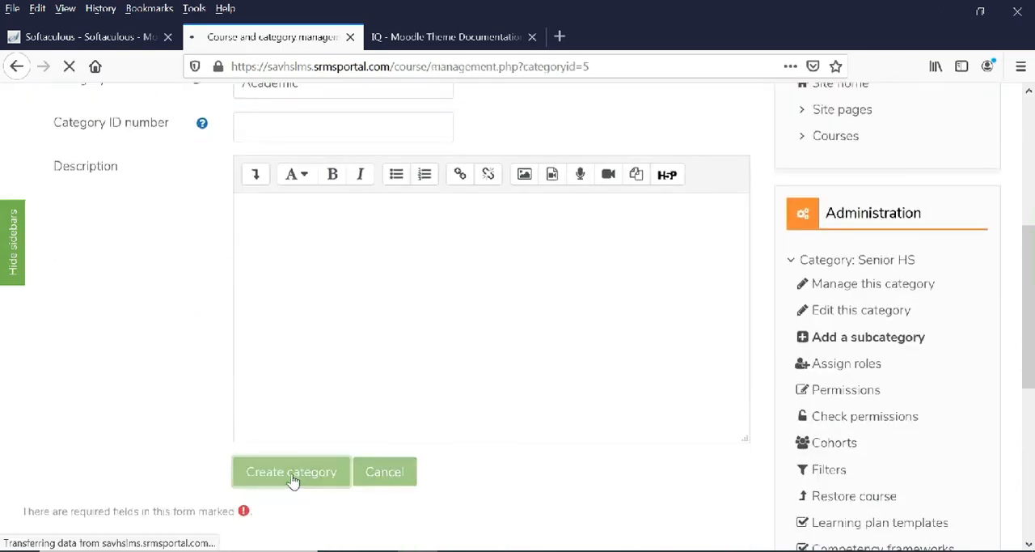
Create a third subcategory named Sports under Senior HS.
{"action": "scroll", "coordinate": [243, 409], "scroll_direction": "down", "scroll_amount": 3}
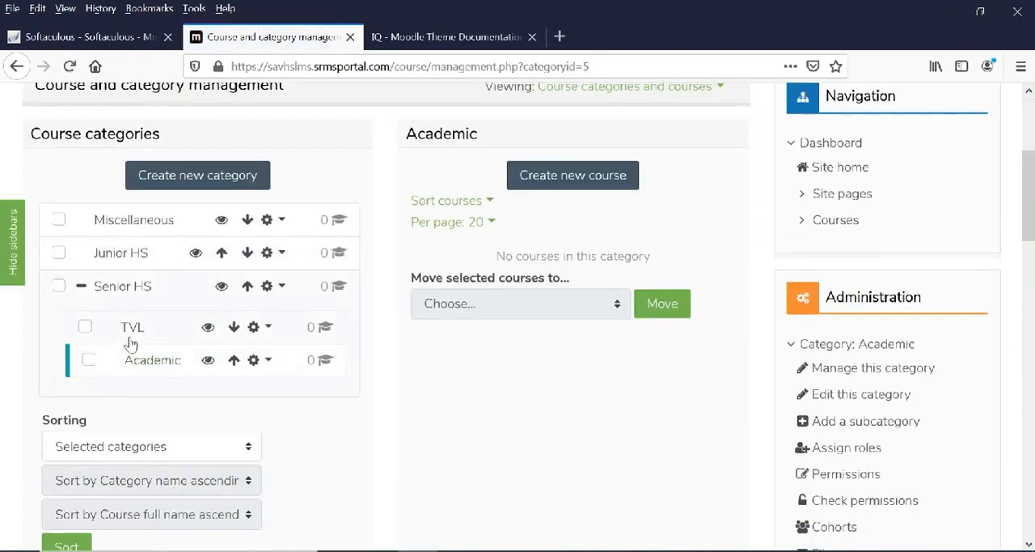
{"action": "left_click", "coordinate": [280, 286]}
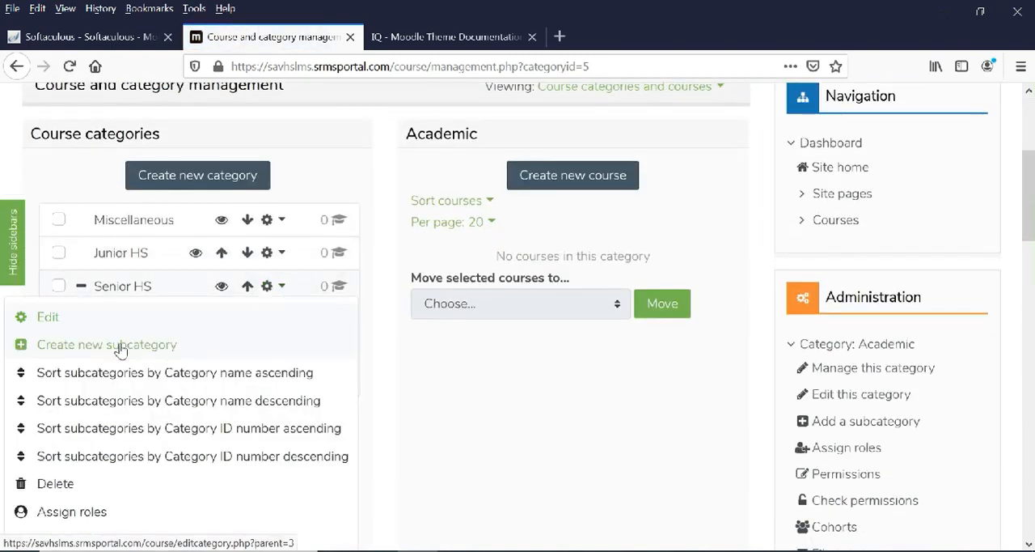
{"action": "left_click", "coordinate": [84, 345]}
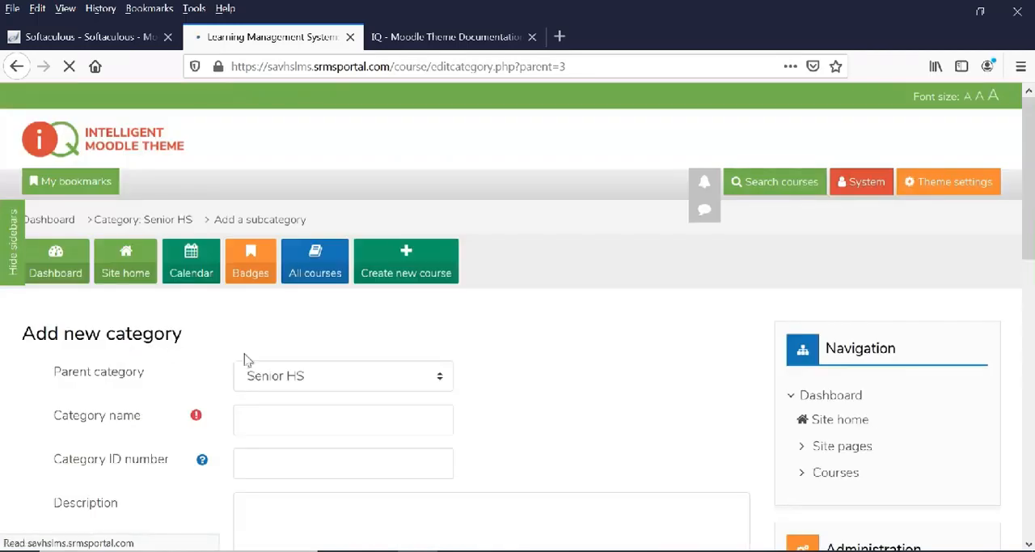
{"action": "scroll", "coordinate": [310, 381], "scroll_direction": "down", "scroll_amount": 2}
{"action": "left_click", "coordinate": [289, 254]}
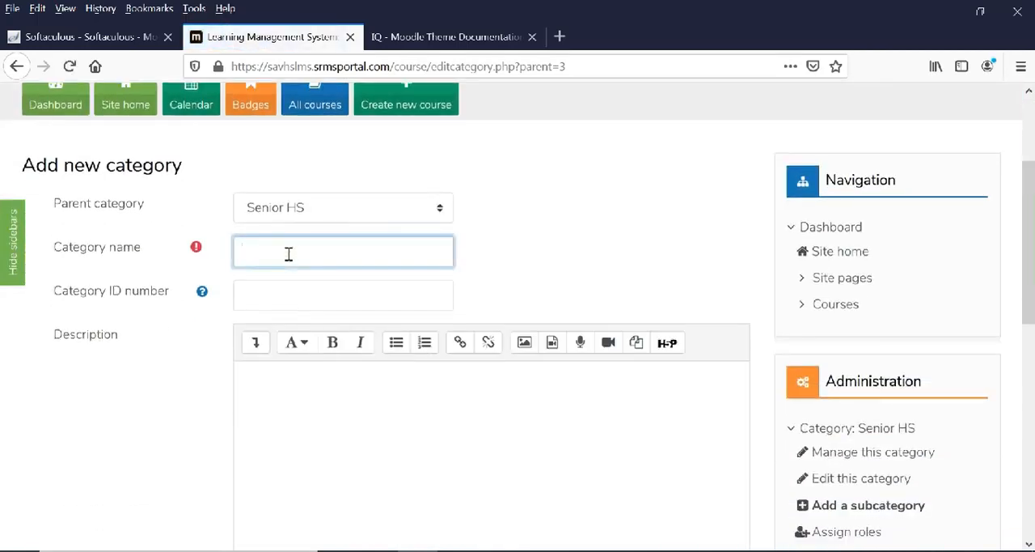
{"action": "scroll", "coordinate": [488, 362], "scroll_direction": "down", "scroll_amount": 4}
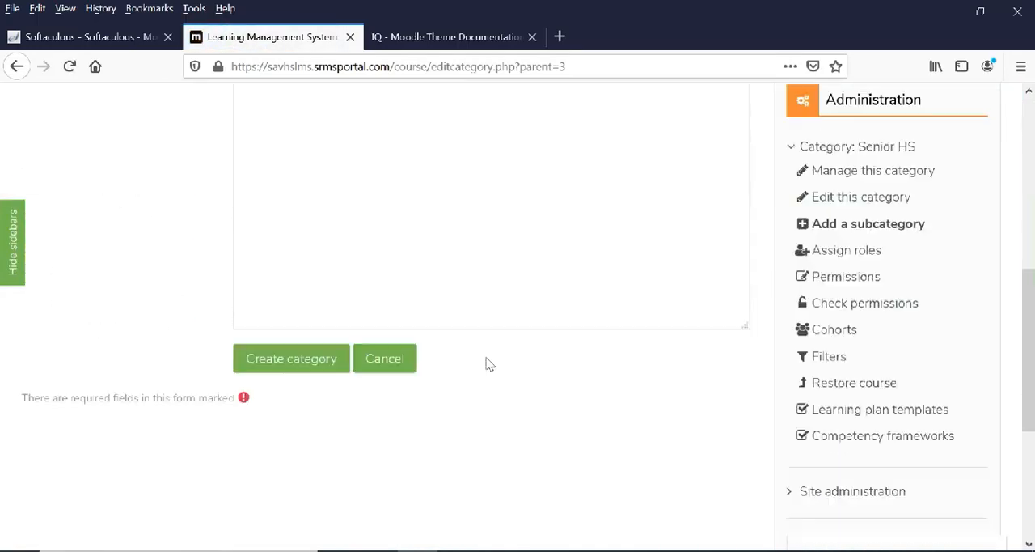
{"action": "left_click", "coordinate": [247, 303]}
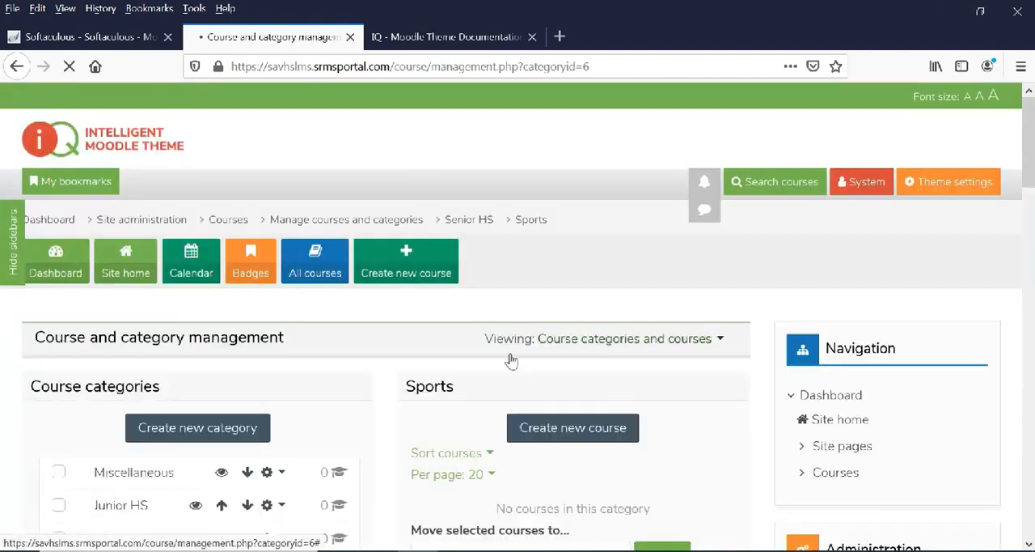
Return from the category management page to the dashboard.
{"action": "scroll", "coordinate": [508, 358], "scroll_direction": "down", "scroll_amount": 3}
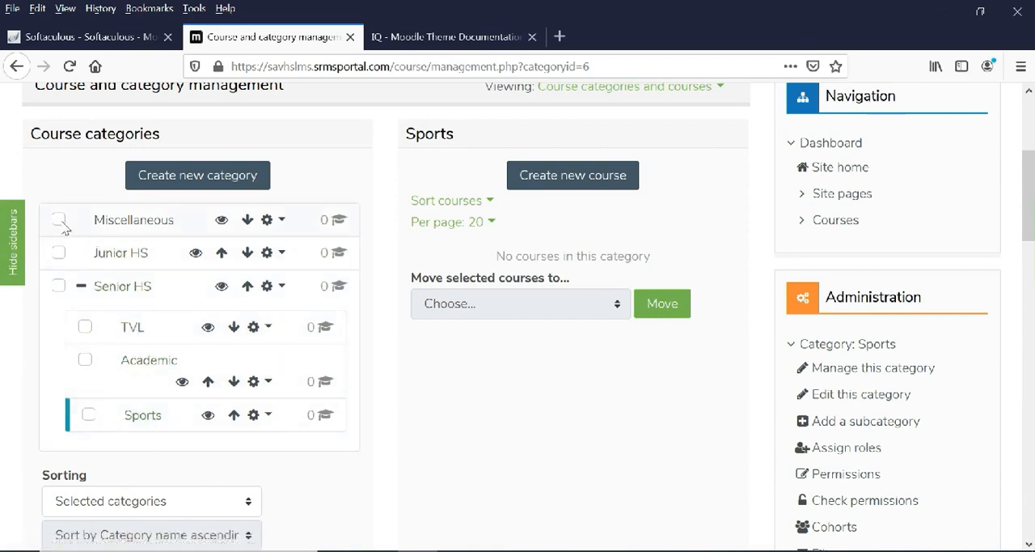
{"action": "scroll", "coordinate": [429, 429], "scroll_direction": "down", "scroll_amount": 4}
{"action": "scroll", "coordinate": [461, 420], "scroll_direction": "up", "scroll_amount": 8}
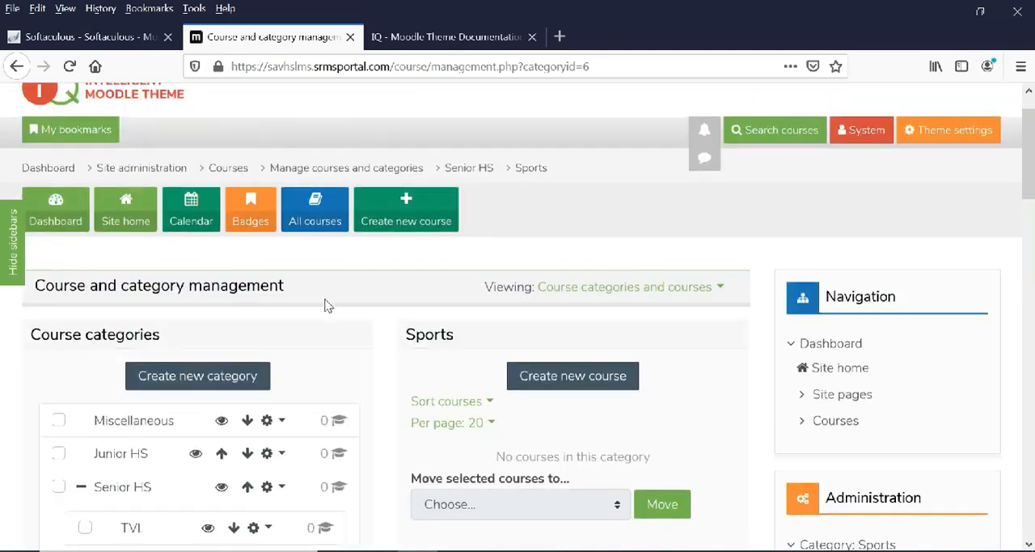
{"action": "left_click", "coordinate": [68, 269]}
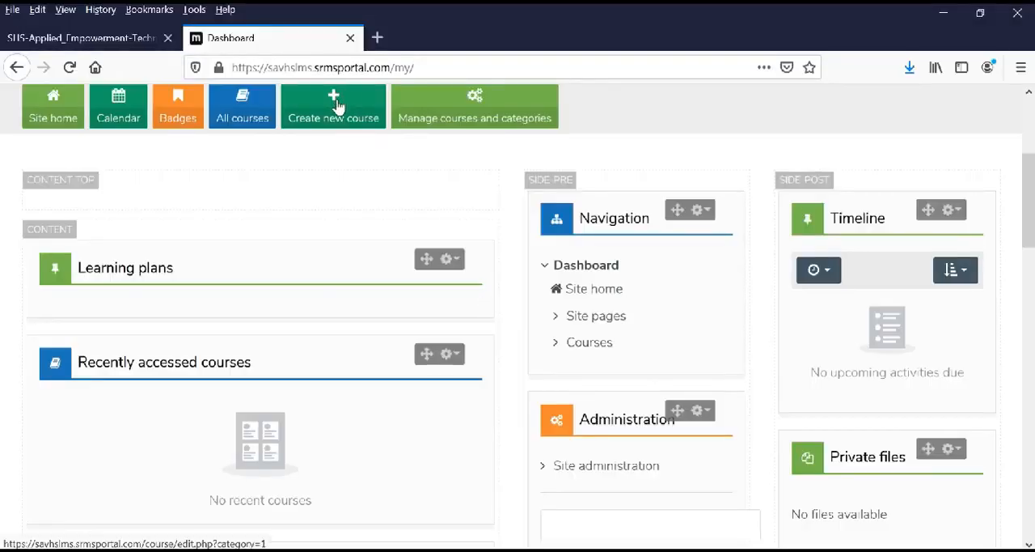
Start a new course from the dashboard with the full name Empowerment Technologies.
{"action": "left_click", "coordinate": [340, 106]}
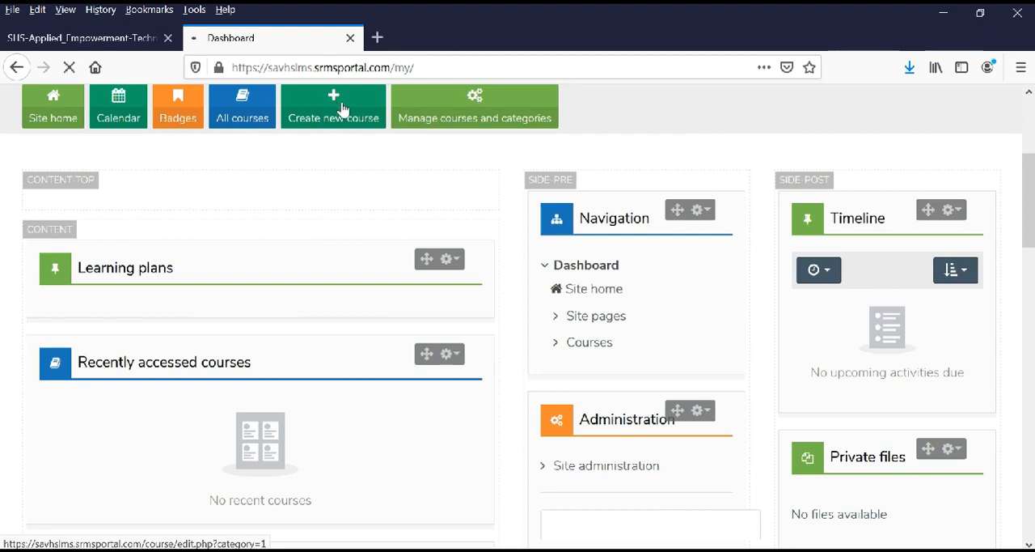
{"action": "scroll", "coordinate": [344, 245], "scroll_direction": "down", "scroll_amount": 5}
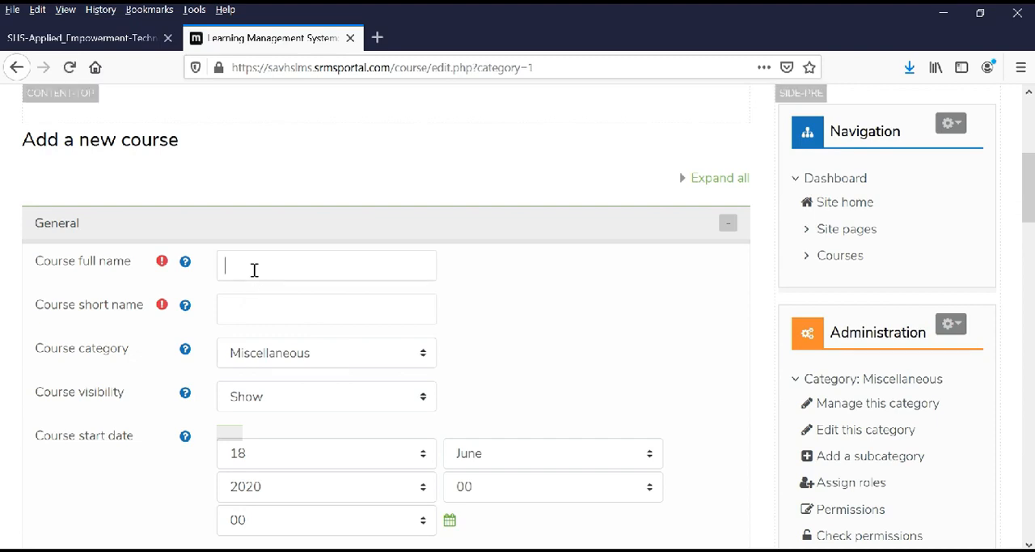
{"action": "left_click", "coordinate": [254, 267]}
{"action": "type", "text": "Emp"}
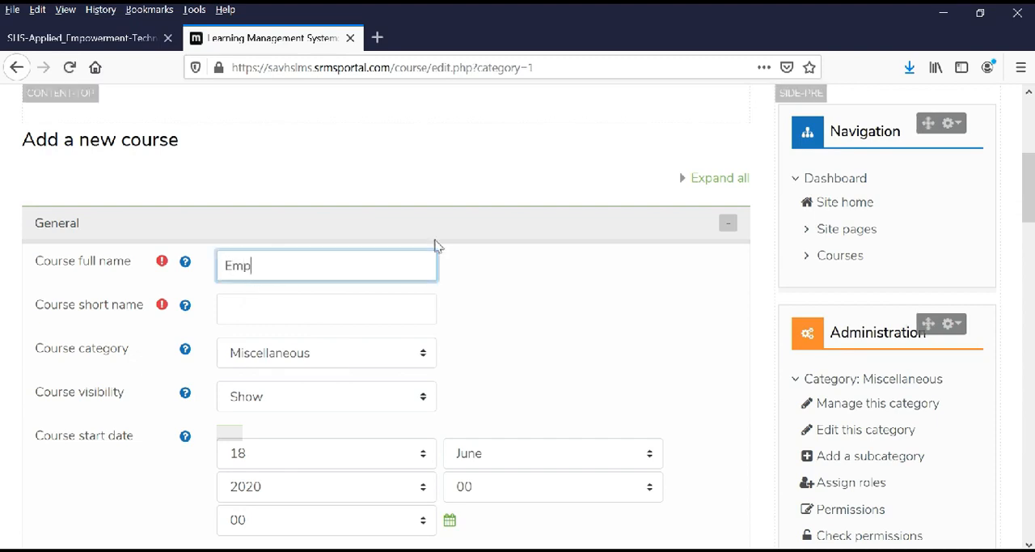
{"action": "type", "text": "owerment Technologies"}
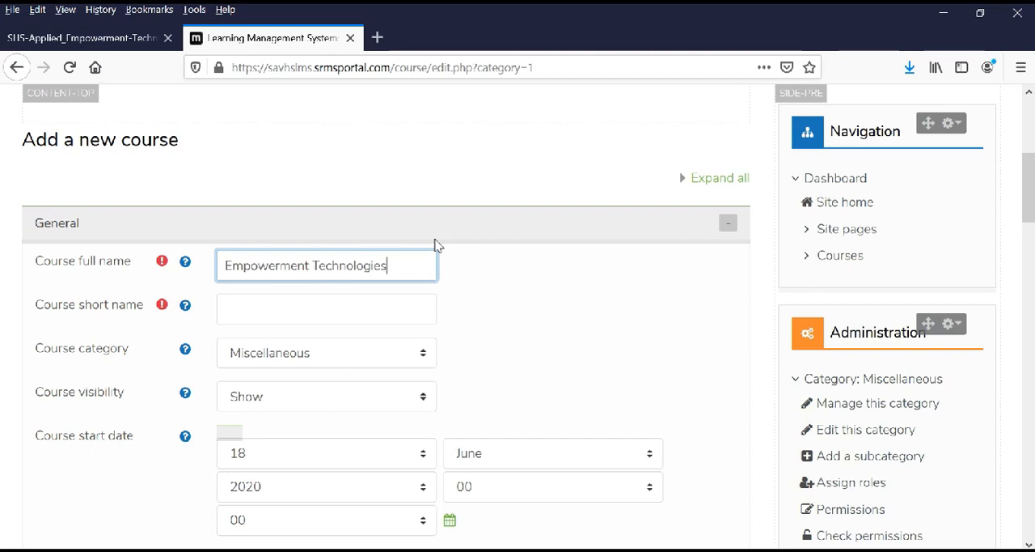
Set the course short name to ET and the course category to Senior HS / Applied.
{"action": "key", "text": "Tab"}
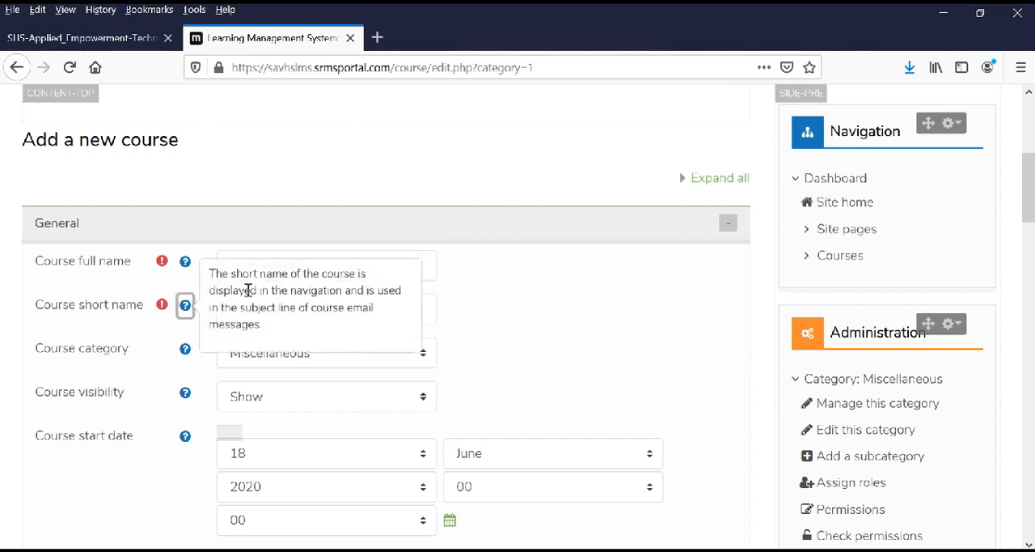
{"action": "left_click", "coordinate": [506, 338]}
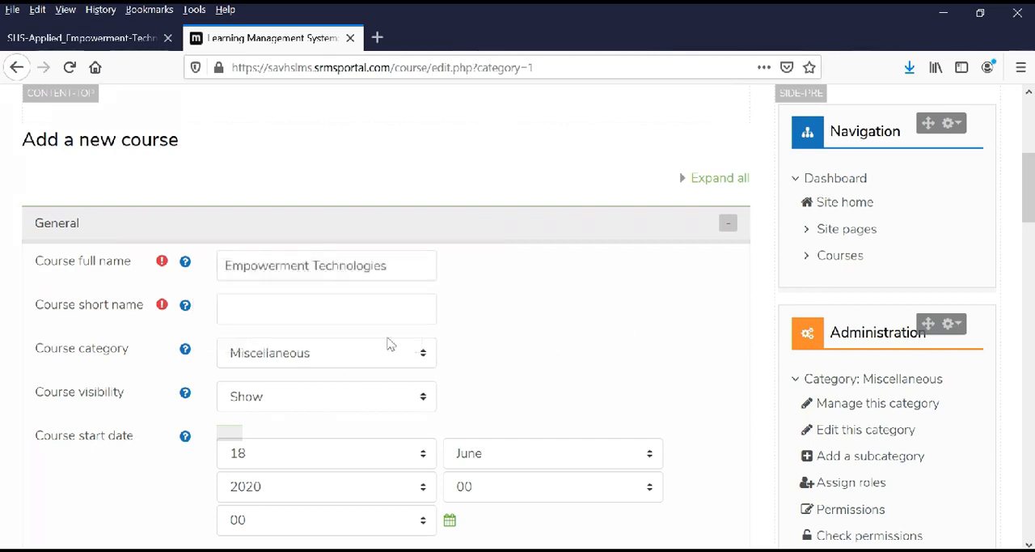
{"action": "left_click", "coordinate": [264, 304]}
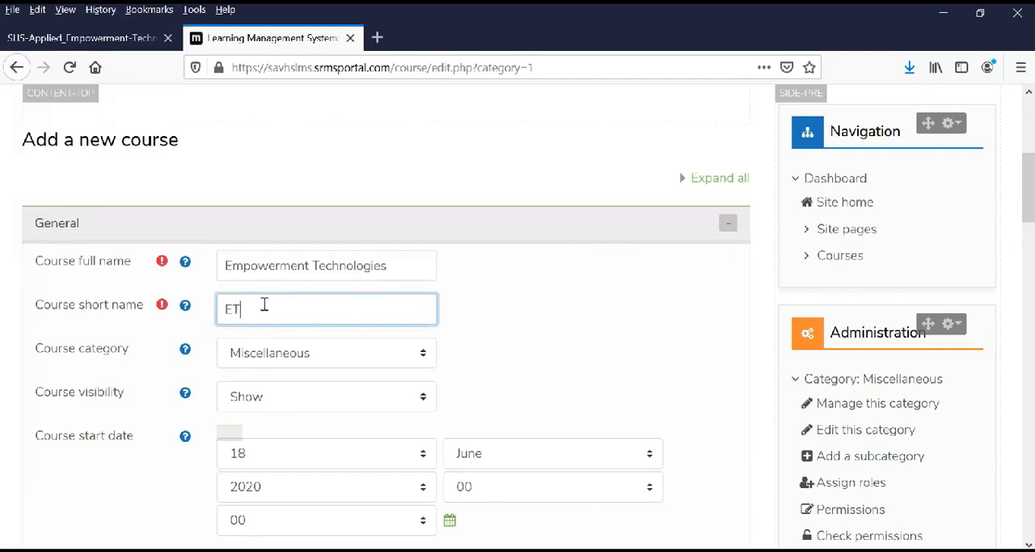
{"action": "scroll", "coordinate": [548, 337], "scroll_direction": "down", "scroll_amount": 2}
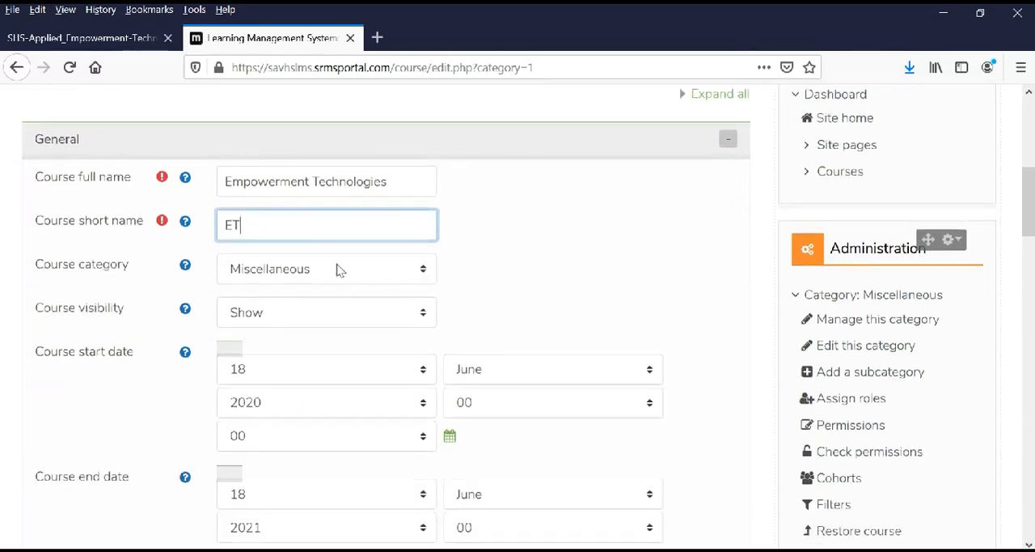
{"action": "left_click", "coordinate": [350, 270]}
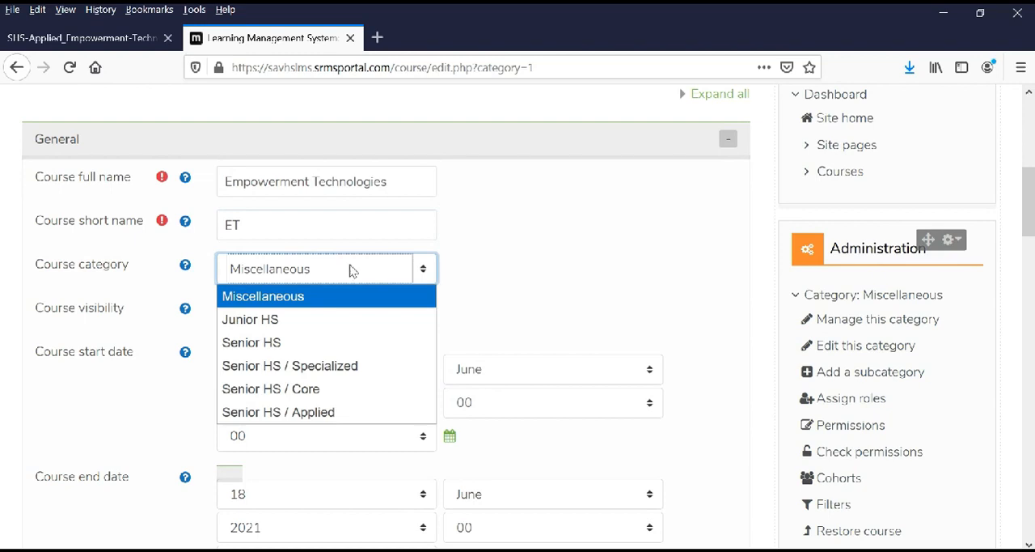
{"action": "left_click", "coordinate": [325, 417]}
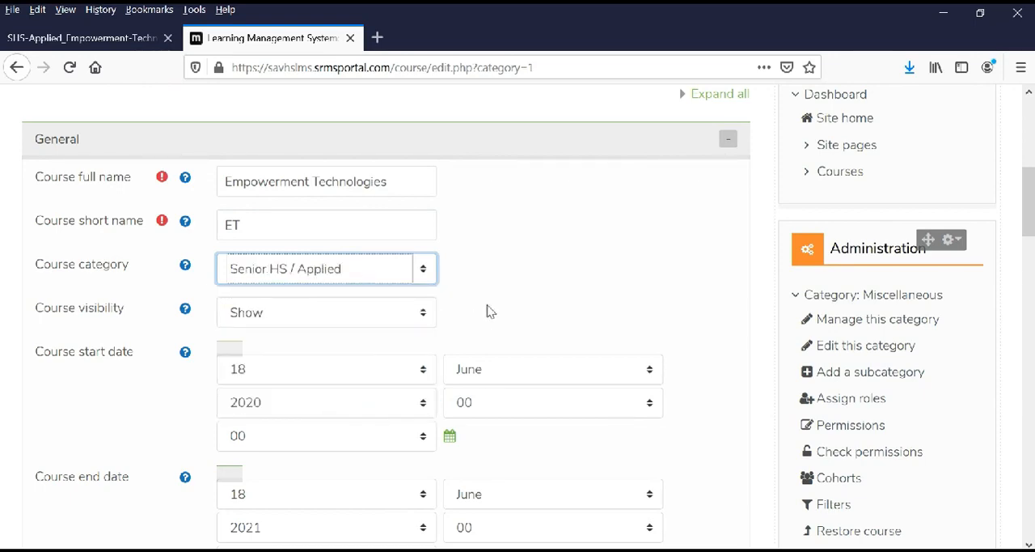
Set the format to Topics format in the new course's course format settings.
{"action": "scroll", "coordinate": [514, 306], "scroll_direction": "down", "scroll_amount": 4}
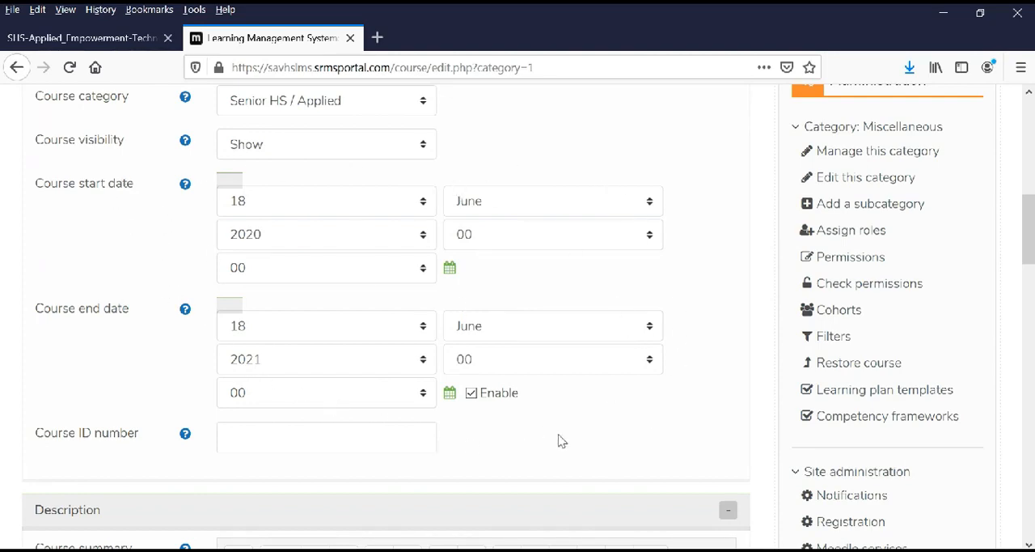
{"action": "scroll", "coordinate": [562, 441], "scroll_direction": "down", "scroll_amount": 3}
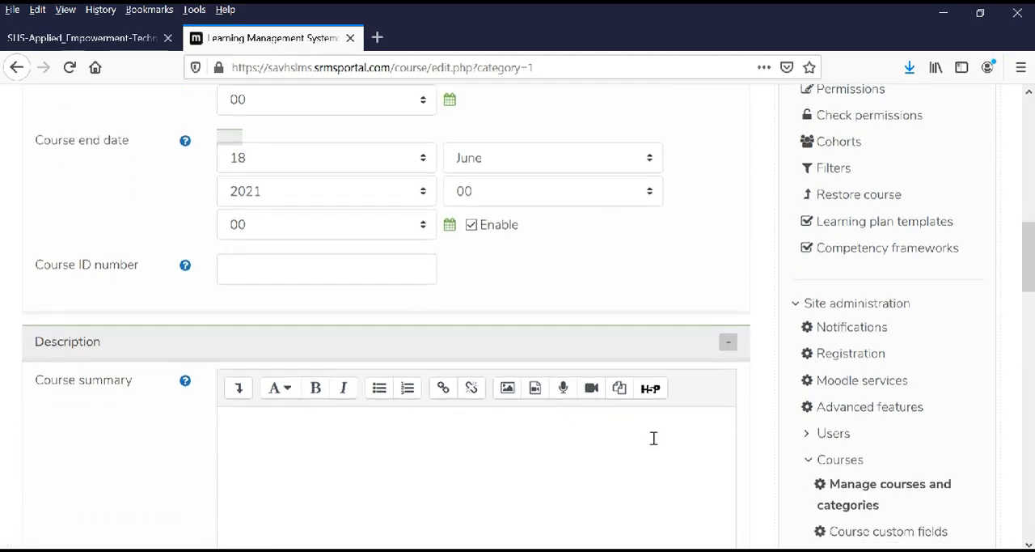
{"action": "scroll", "coordinate": [651, 435], "scroll_direction": "down", "scroll_amount": 3}
{"action": "scroll", "coordinate": [655, 394], "scroll_direction": "up", "scroll_amount": 1}
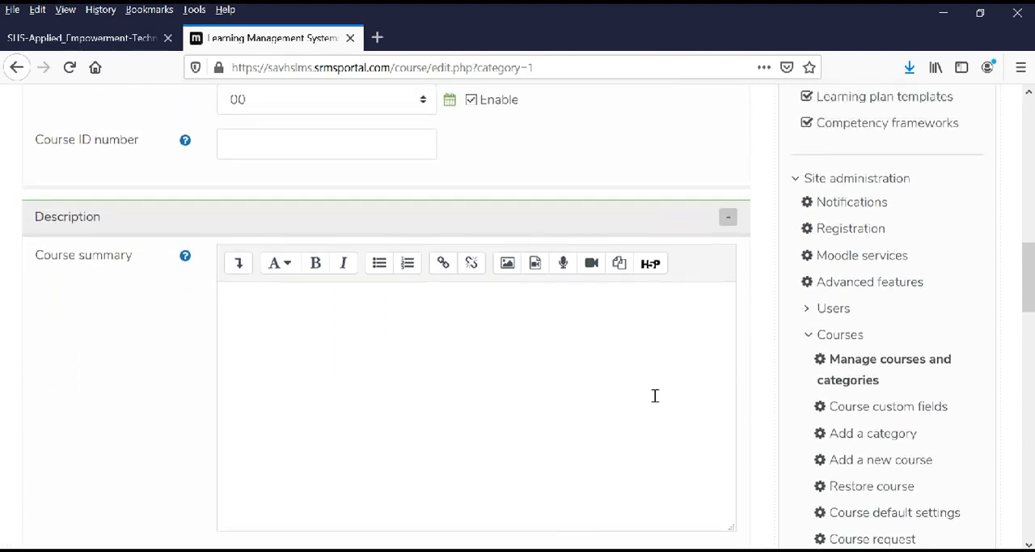
{"action": "scroll", "coordinate": [655, 395], "scroll_direction": "down", "scroll_amount": 7}
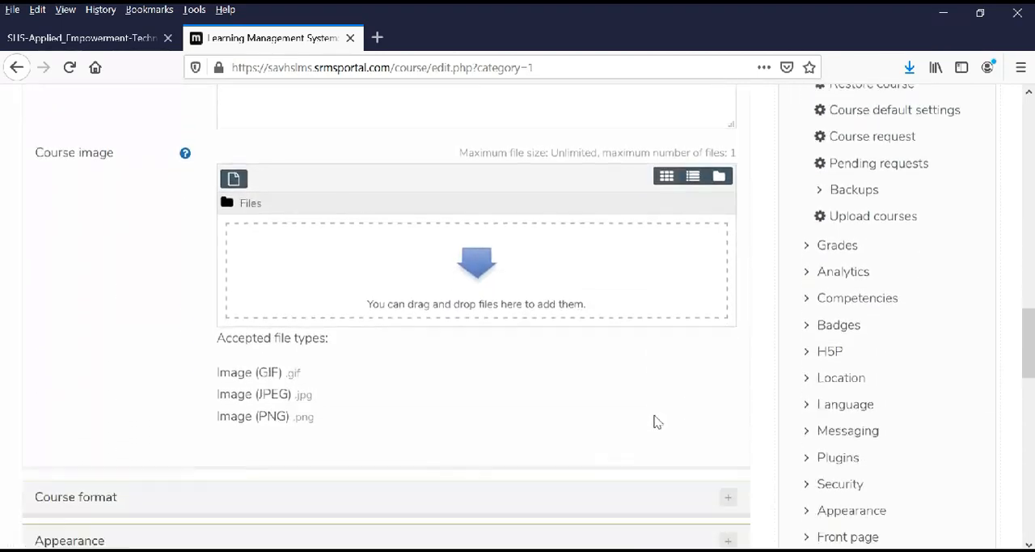
{"action": "scroll", "coordinate": [656, 422], "scroll_direction": "down", "scroll_amount": 5}
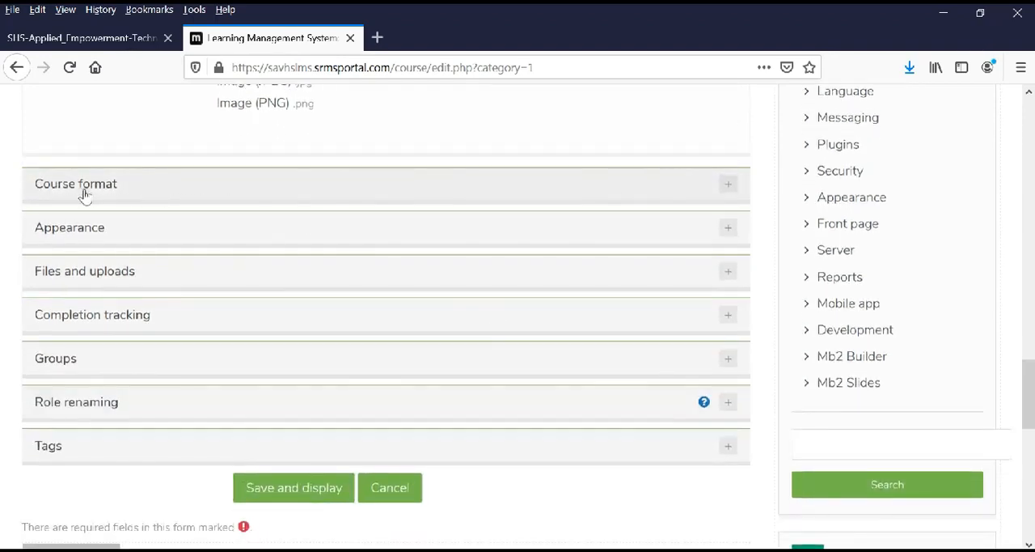
{"action": "left_click", "coordinate": [81, 190]}
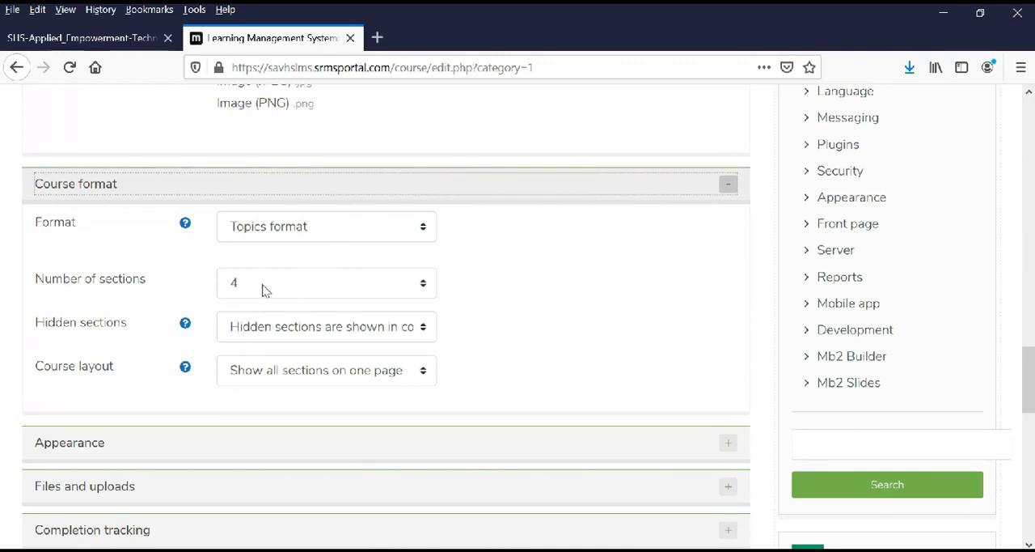
{"action": "left_click", "coordinate": [323, 234]}
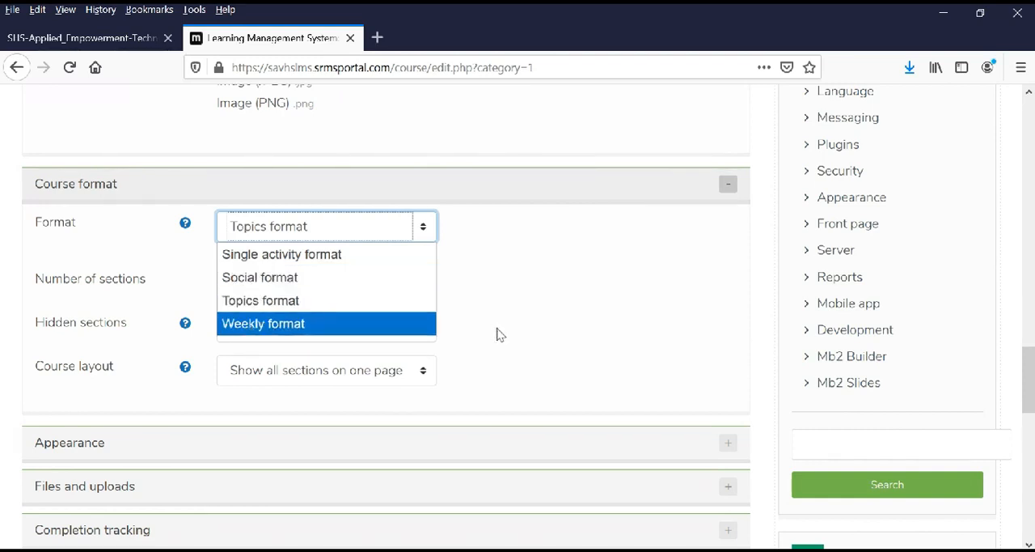
{"action": "left_click", "coordinate": [259, 305]}
{"action": "scroll", "coordinate": [507, 283], "scroll_direction": "down", "scroll_amount": 1}
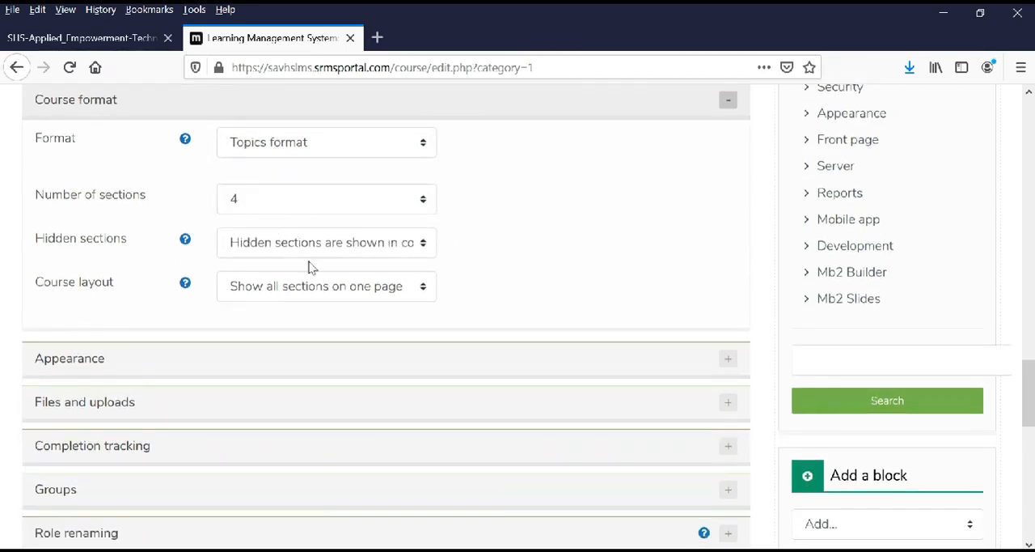
Set the number of sections to 2, then save and display the new course.
{"action": "left_click", "coordinate": [259, 202]}
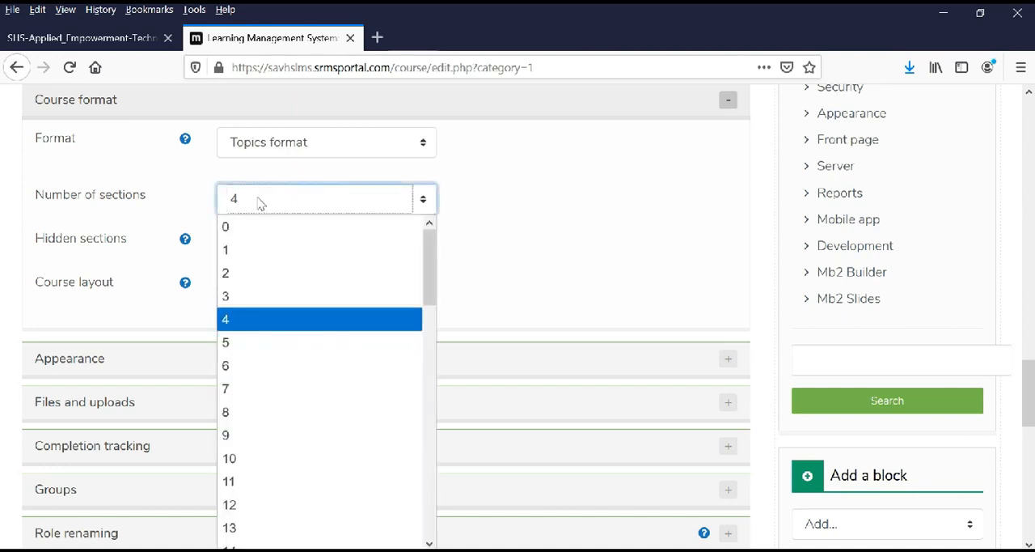
{"action": "left_click", "coordinate": [232, 273]}
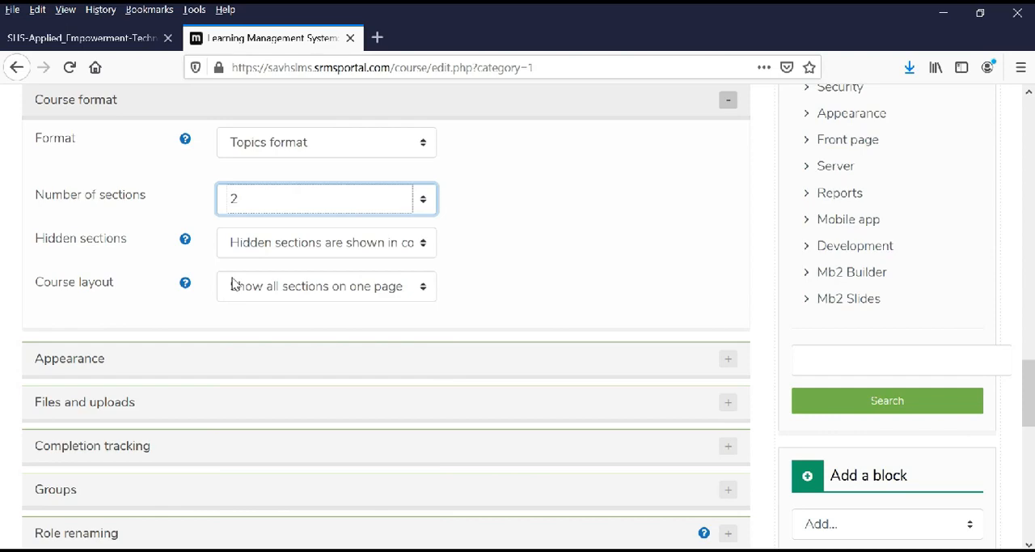
{"action": "left_click", "coordinate": [621, 265]}
{"action": "scroll", "coordinate": [618, 266], "scroll_direction": "down", "scroll_amount": 4}
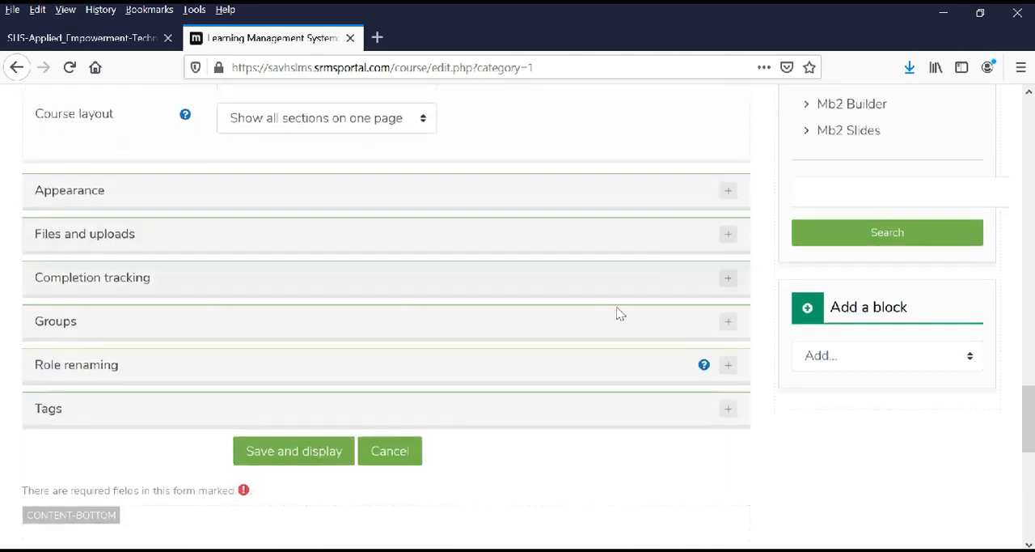
{"action": "left_click", "coordinate": [298, 460]}
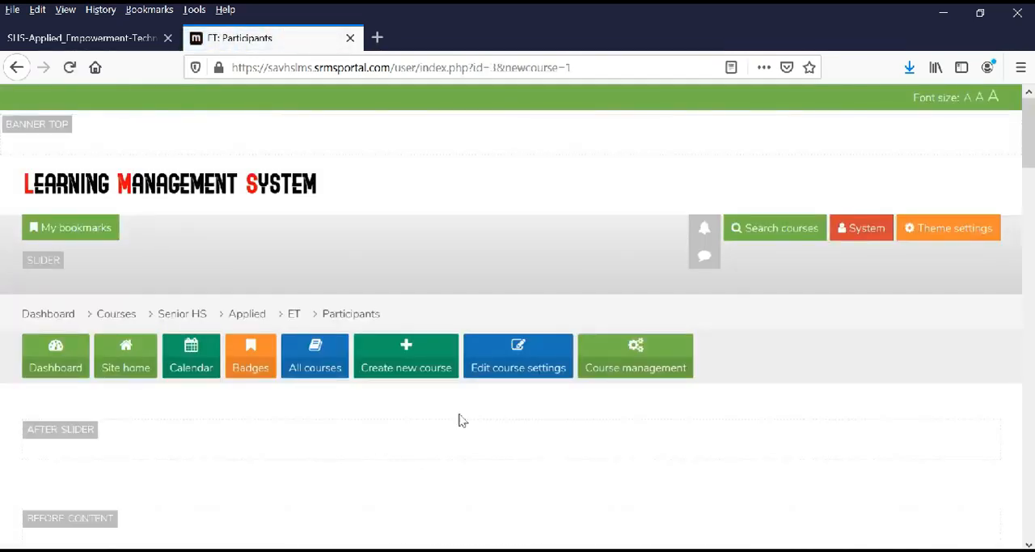
Go from the participants list to the ET course page and its topic sections.
{"action": "scroll", "coordinate": [474, 423], "scroll_direction": "down", "scroll_amount": 5}
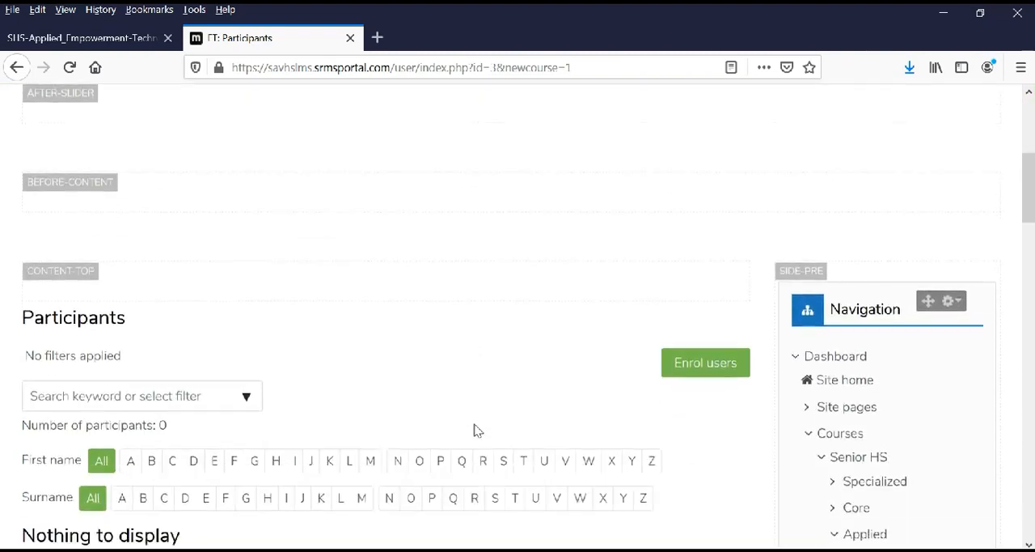
{"action": "scroll", "coordinate": [478, 427], "scroll_direction": "down", "scroll_amount": 3}
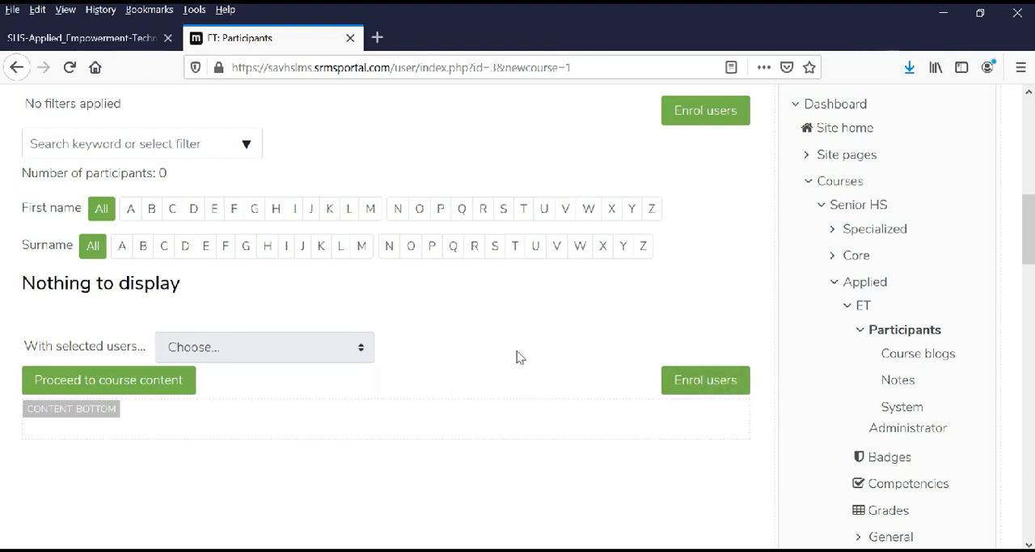
{"action": "left_click_drag", "start_coordinate": [1031, 234], "coordinate": [1032, 149]}
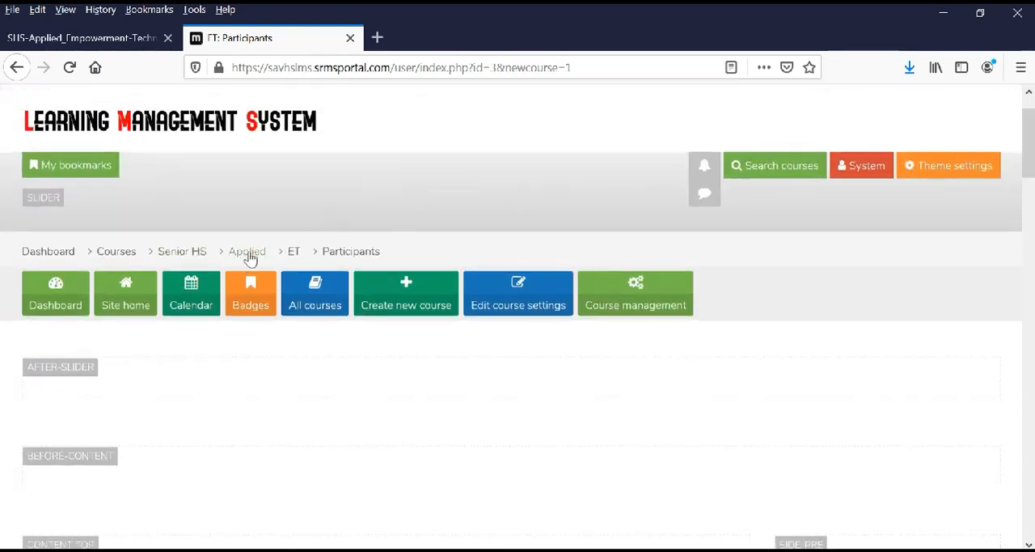
{"action": "left_click", "coordinate": [294, 253]}
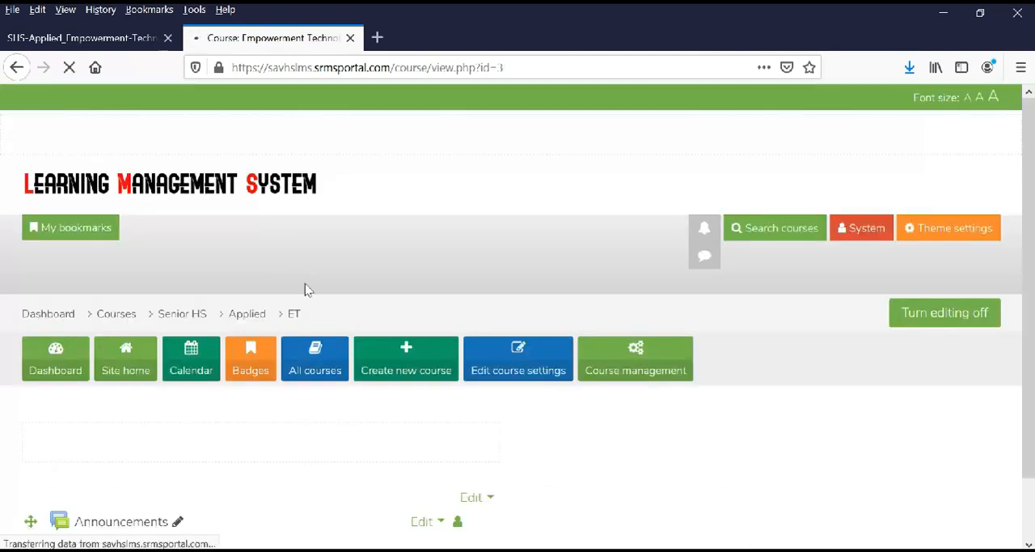
{"action": "scroll", "coordinate": [333, 373], "scroll_direction": "down", "scroll_amount": 5}
{"action": "scroll", "coordinate": [337, 377], "scroll_direction": "down", "scroll_amount": 1}
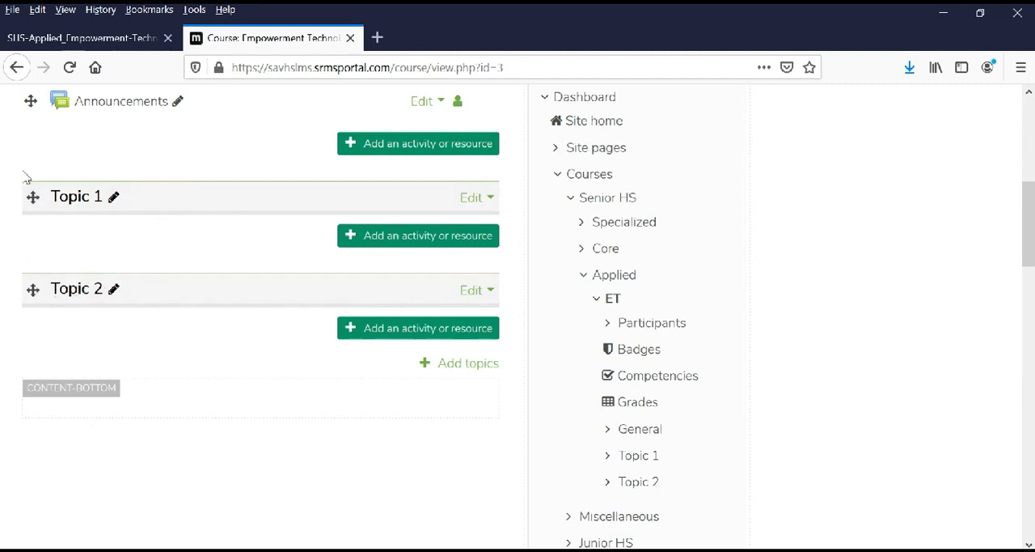
Rename Topic 1 as "Weeks 1-2: Information and Communication Technology", using the Quarter 1 content in the curriculum PDF.
{"action": "left_click", "coordinate": [114, 200]}
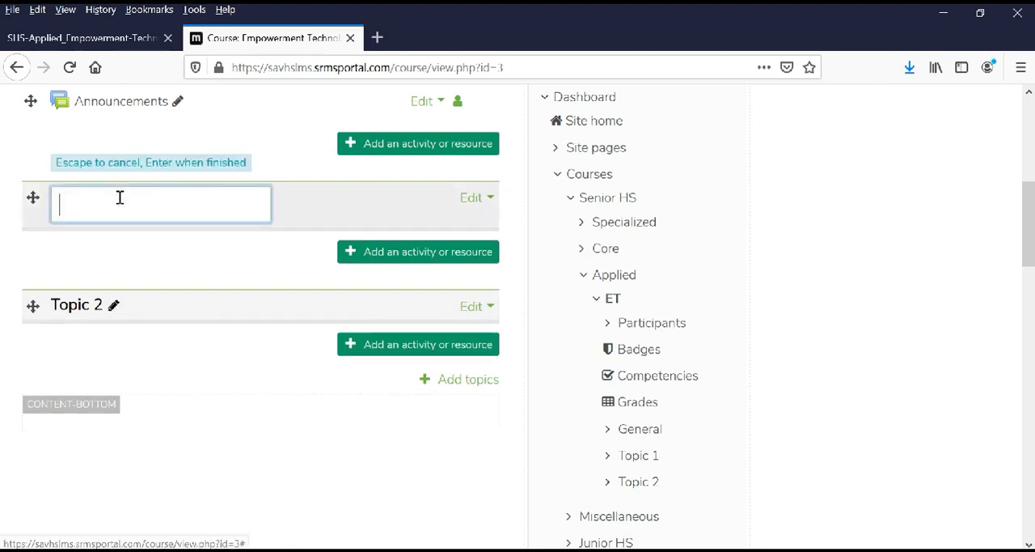
{"action": "left_click", "coordinate": [111, 245]}
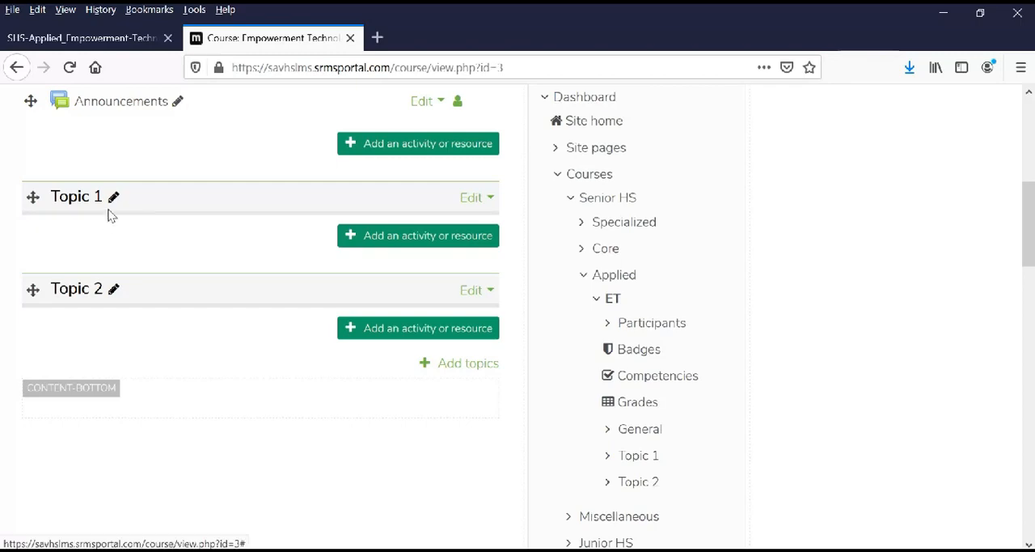
{"action": "left_click", "coordinate": [92, 41]}
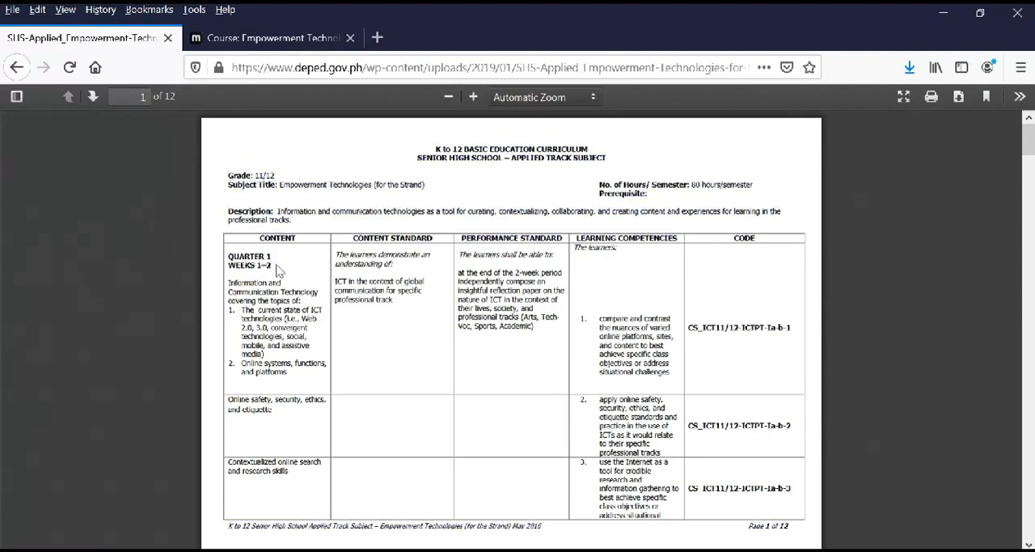
{"action": "scroll", "coordinate": [327, 290], "scroll_direction": "down", "scroll_amount": 2}
{"action": "scroll", "coordinate": [297, 283], "scroll_direction": "down", "scroll_amount": 7}
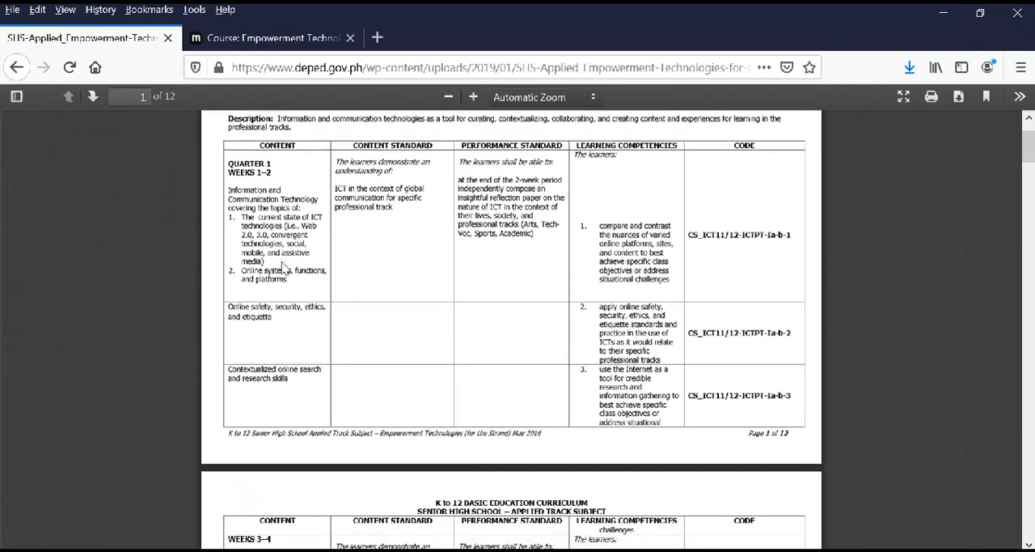
{"action": "scroll", "coordinate": [346, 291], "scroll_direction": "up", "scroll_amount": 10}
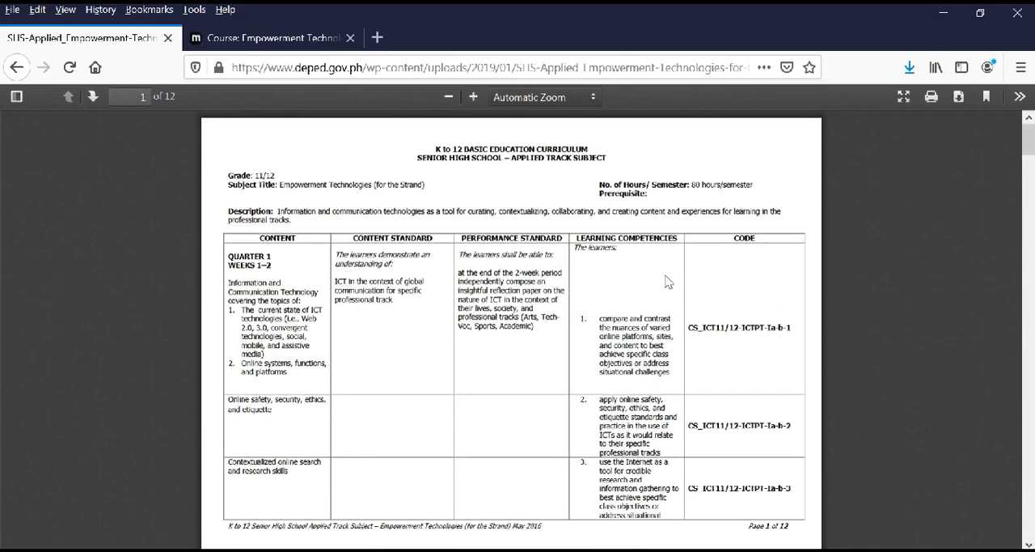
{"action": "left_click", "coordinate": [284, 47]}
{"action": "left_click", "coordinate": [111, 202]}
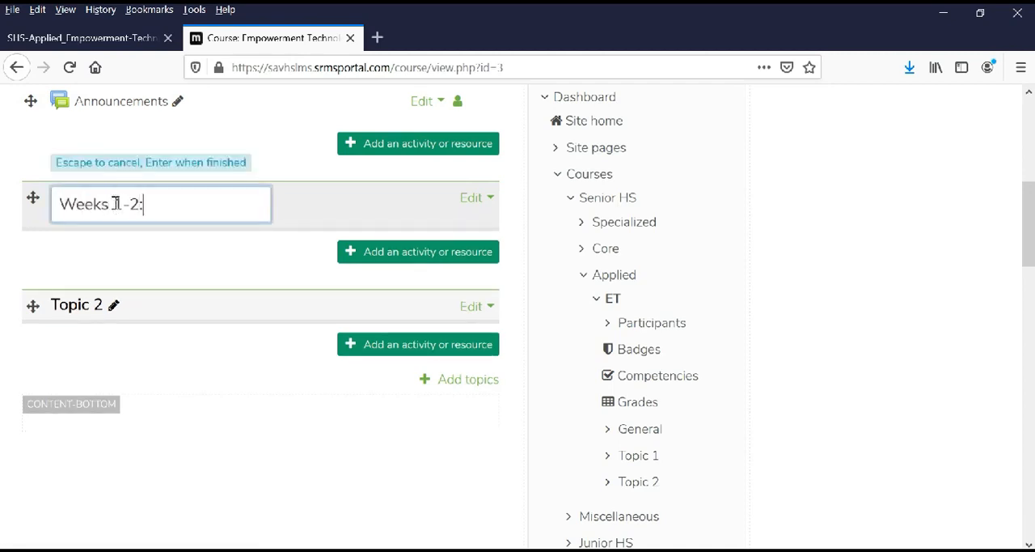
{"action": "type", "text": "Weeks 1-2: Informati"}
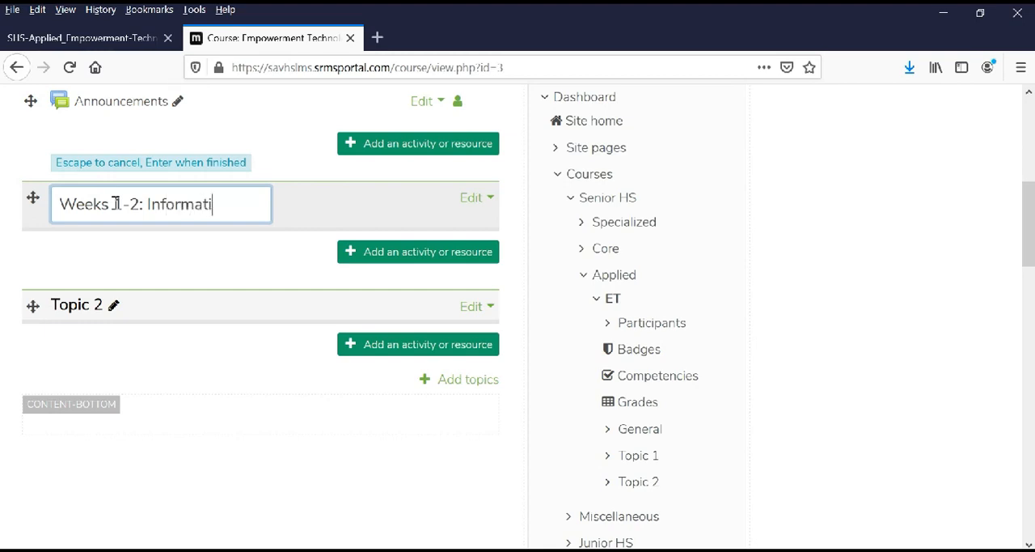
{"action": "type", "text": "on and Commu"}
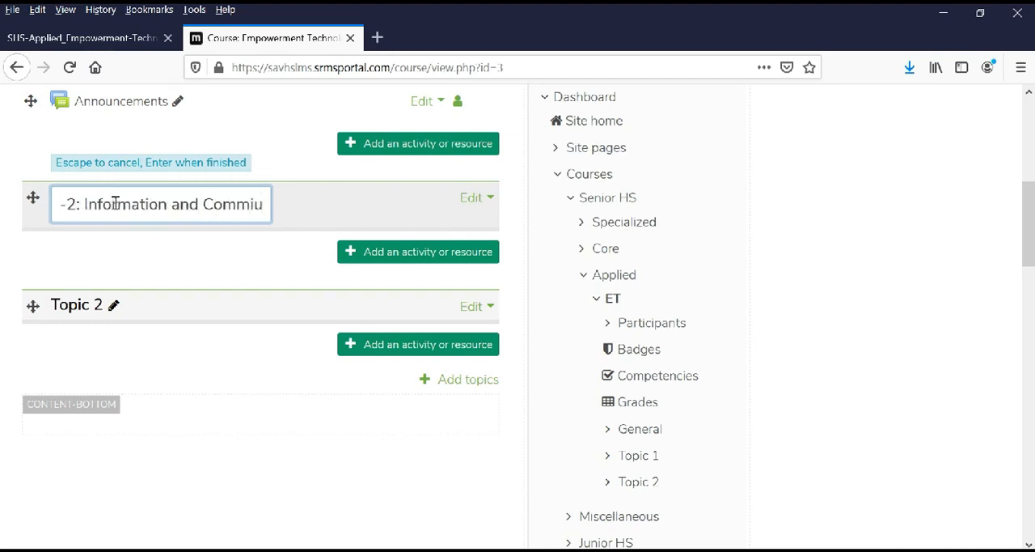
{"action": "type", "text": "nic"}
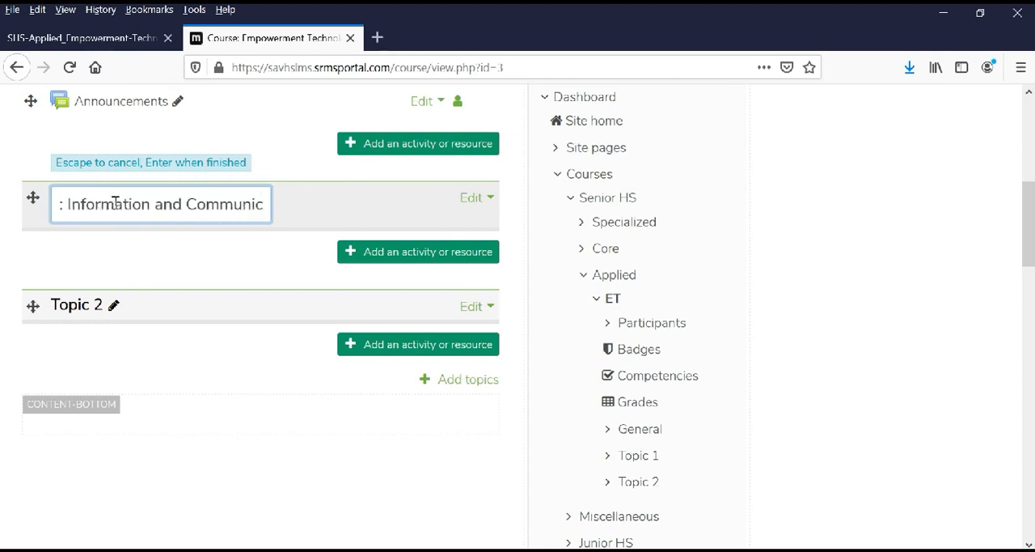
{"action": "type", "text": "ation Technology"}
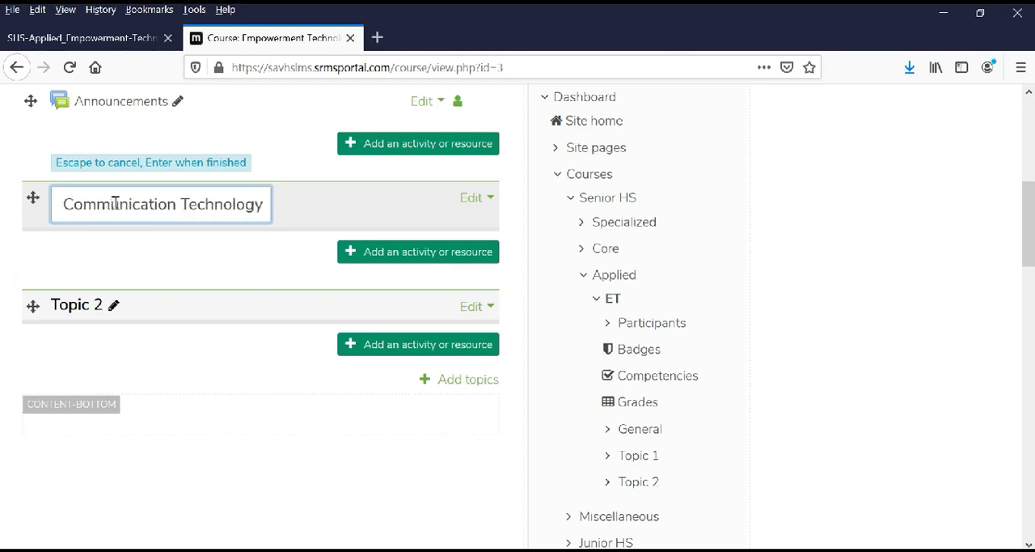
{"action": "key", "text": "Return"}
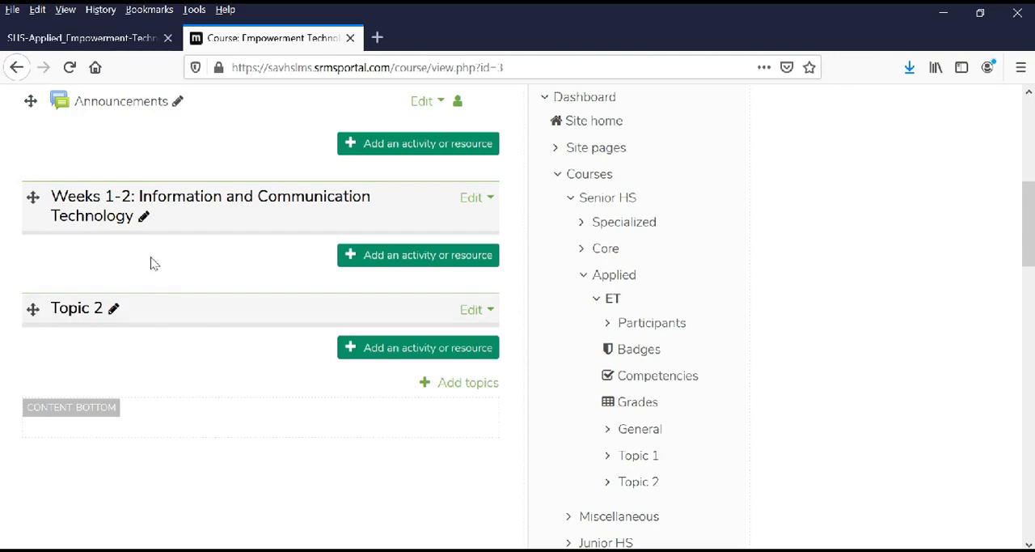
Copy the Weeks 3–4 content title "Applied productivity tools with advanced application techniques" from the curriculum PDF.
{"action": "left_click", "coordinate": [113, 40]}
{"action": "scroll", "coordinate": [353, 406], "scroll_direction": "down", "scroll_amount": 5}
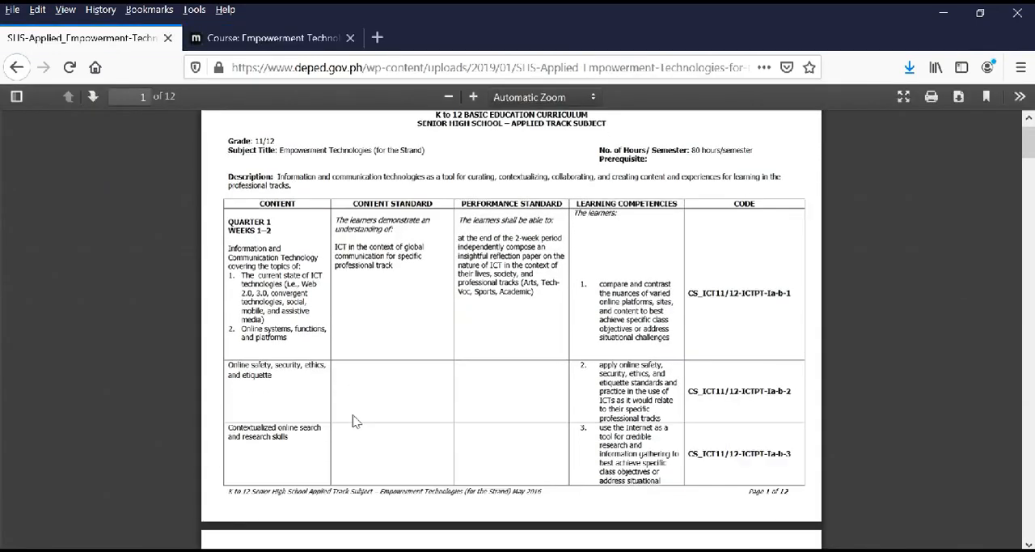
{"action": "scroll", "coordinate": [354, 417], "scroll_direction": "down", "scroll_amount": 1}
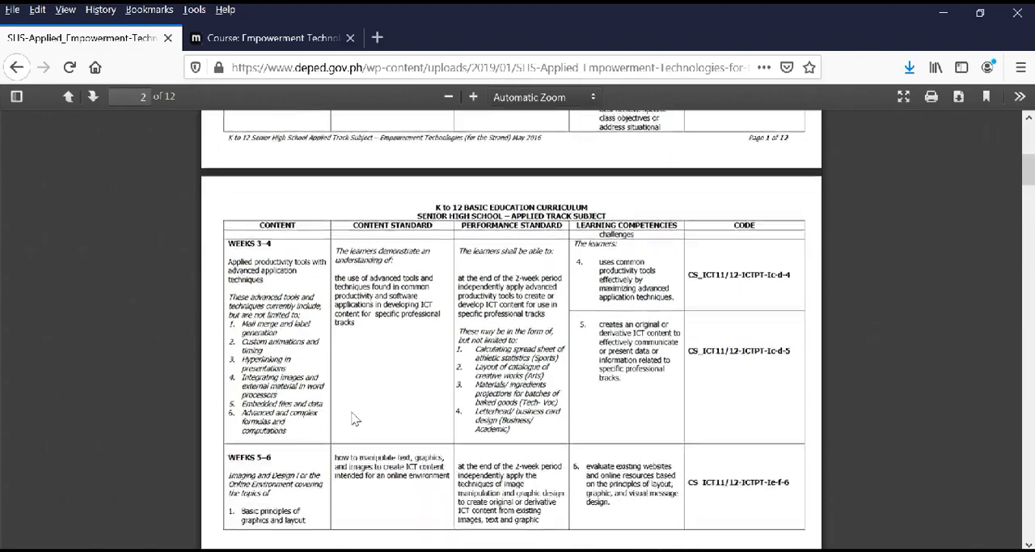
{"action": "left_click_drag", "start_coordinate": [275, 283], "coordinate": [233, 257]}
{"action": "left_click", "coordinate": [258, 292]}
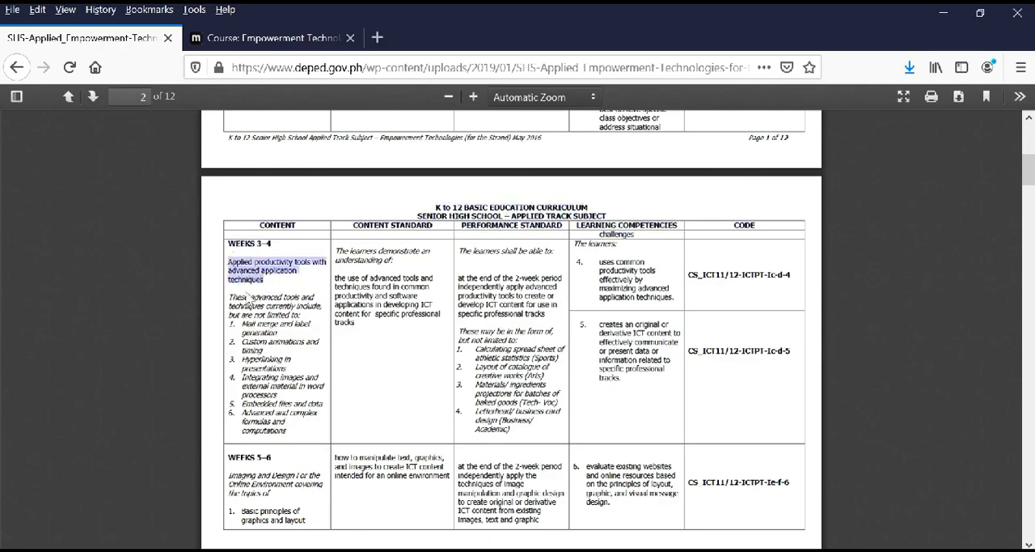
Rename Topic 2 on the Moodle course page as "Weeks 3-4: Applied productivity tools with advanced application techniques".
{"action": "left_click", "coordinate": [231, 38]}
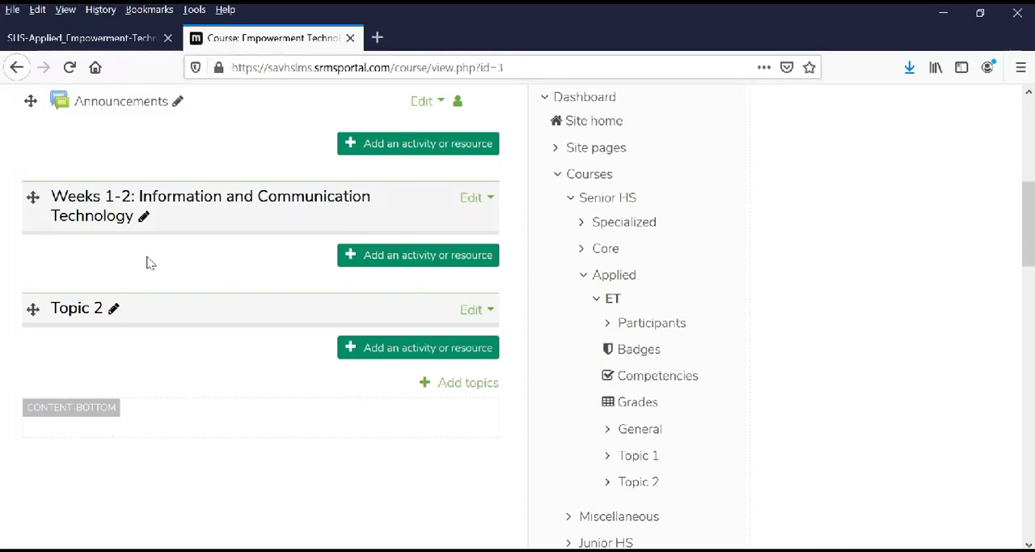
{"action": "left_click", "coordinate": [116, 311]}
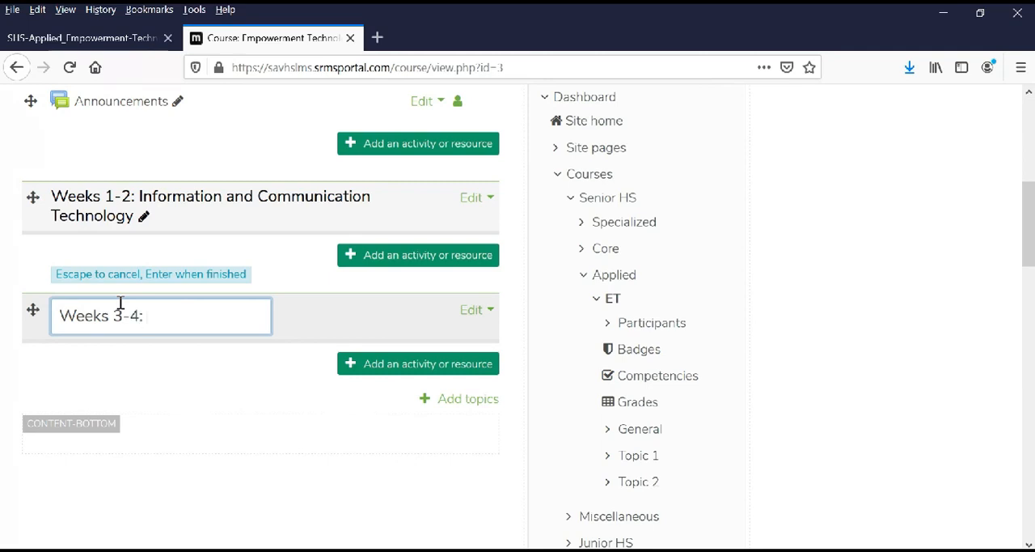
{"action": "type", "text": "Weeks 3-4:"}
{"action": "key", "text": "ctrl+v"}
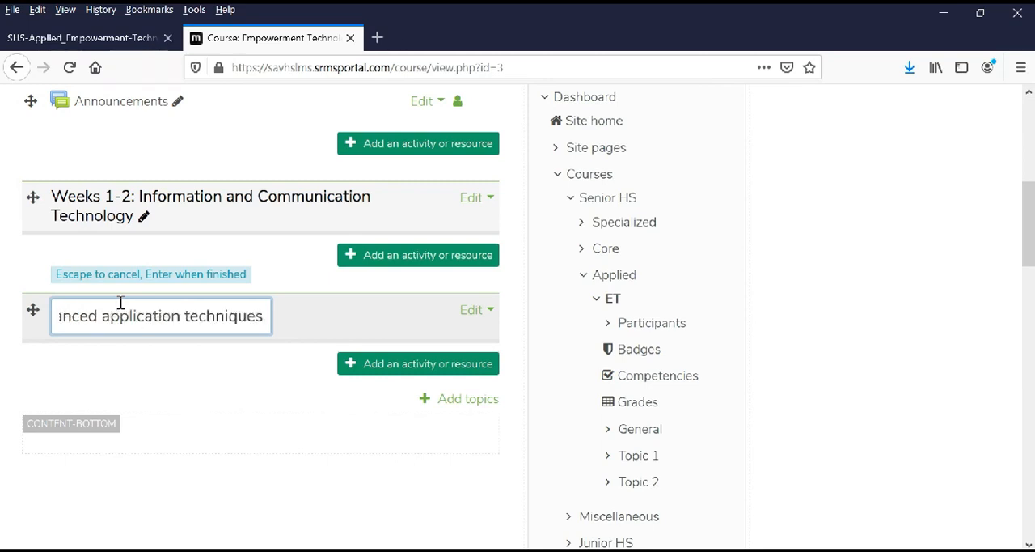
{"action": "key", "text": "Left"}
{"action": "key", "text": "Left"}
{"action": "key", "text": "Left"}
{"action": "key", "text": "Left"}
{"action": "key", "text": "Left"}
{"action": "key", "text": "Left"}
{"action": "key", "text": "Left"}
{"action": "key", "text": "Left"}
{"action": "key", "text": "Left"}
{"action": "key", "text": "Left"}
{"action": "key", "text": "Left"}
{"action": "key", "text": "Left"}
{"action": "key", "text": "Left"}
{"action": "key", "text": "Left"}
{"action": "key", "text": "Left"}
{"action": "key", "text": "Left"}
{"action": "key", "text": "Left"}
{"action": "key", "text": "Left"}
{"action": "key", "text": "Left"}
{"action": "key", "text": "Left"}
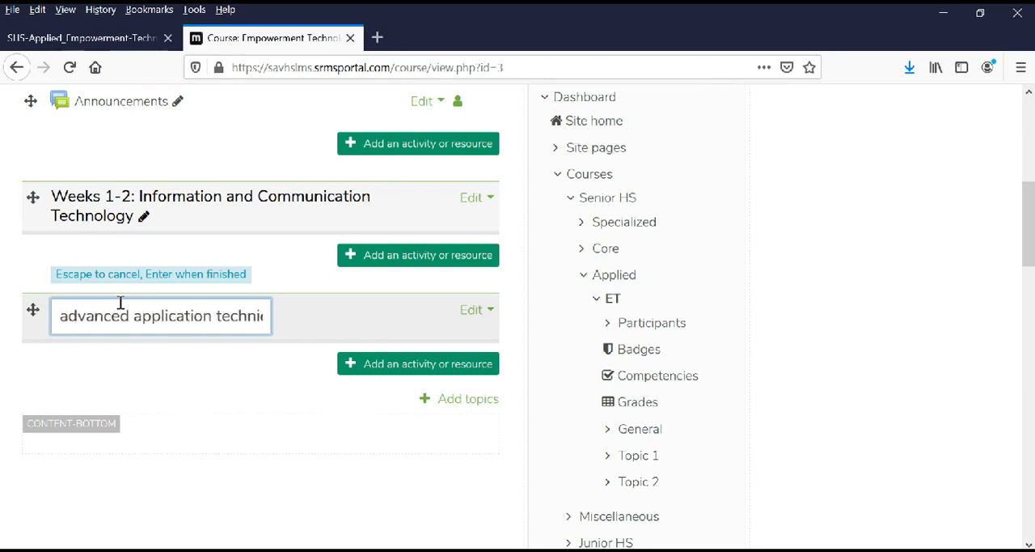
{"action": "key", "text": "Left"}
{"action": "key", "text": "Left"}
{"action": "key", "text": "Left"}
{"action": "key", "text": "Left"}
{"action": "key", "text": "Left"}
{"action": "key", "text": "Left"}
{"action": "key", "text": "Left"}
{"action": "key", "text": "Left"}
{"action": "key", "text": "Left"}
{"action": "key", "text": "Left"}
{"action": "key", "text": "Left"}
{"action": "key", "text": "Left"}
{"action": "key", "text": "Left"}
{"action": "key", "text": "Left"}
{"action": "key", "text": "Left"}
{"action": "key", "text": "Left"}
{"action": "key", "text": "Left"}
{"action": "key", "text": "Left"}
{"action": "key", "text": "Left"}
{"action": "key", "text": "Left"}
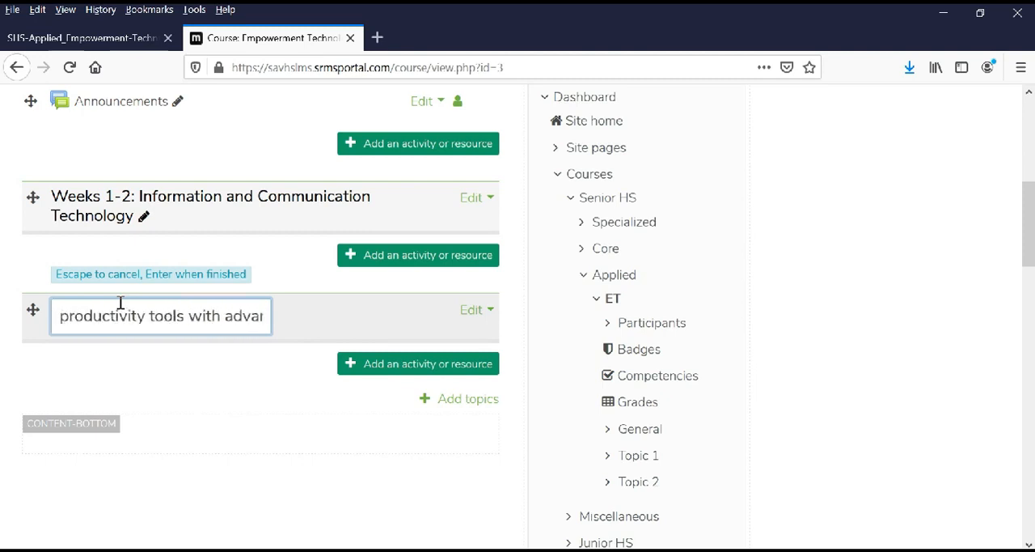
{"action": "key", "text": "Return"}
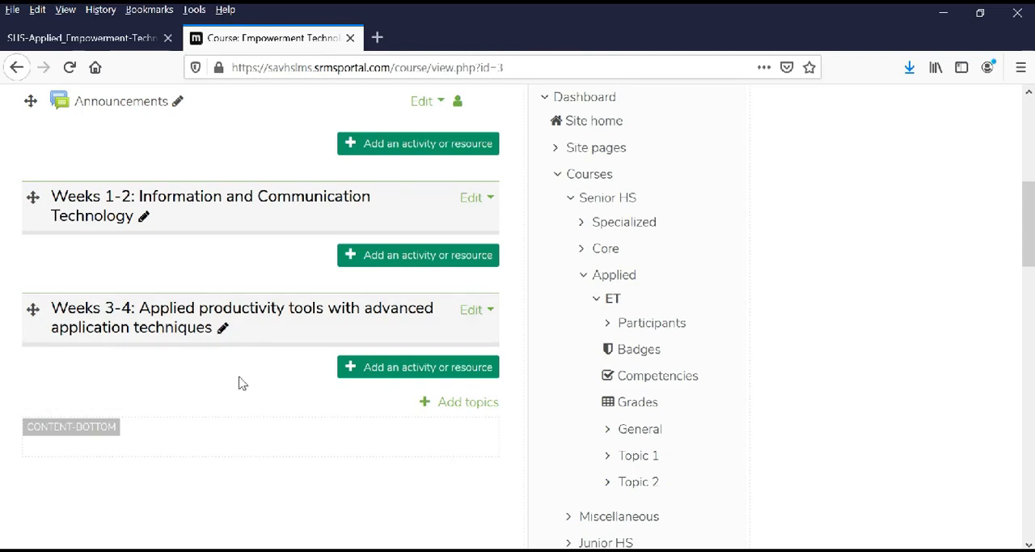
Choose File as the resource type for the Weeks 1-2 topic, and close the chooser without adding the resource.
{"action": "scroll", "coordinate": [247, 380], "scroll_direction": "up", "scroll_amount": 3}
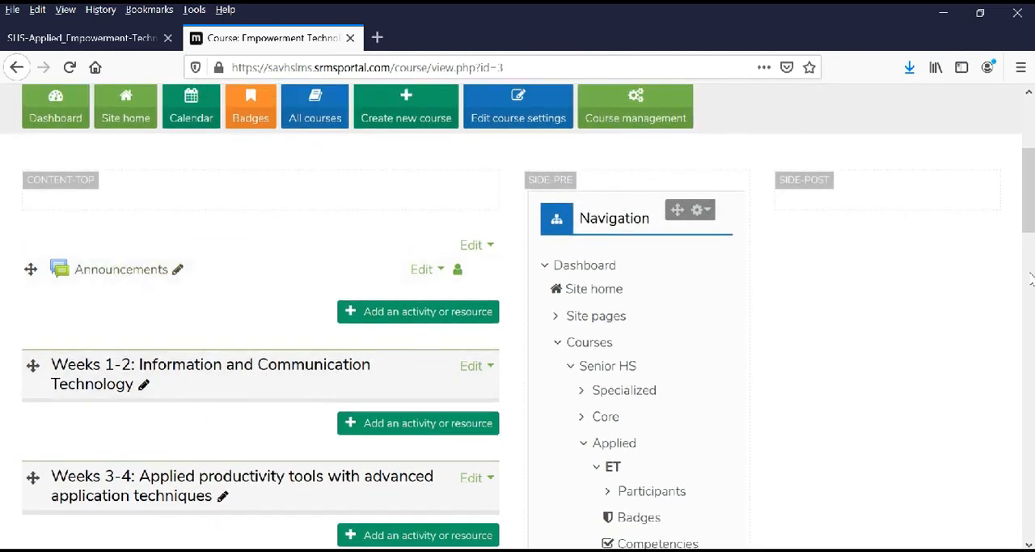
{"action": "left_click_drag", "start_coordinate": [1029, 214], "coordinate": [1027, 239]}
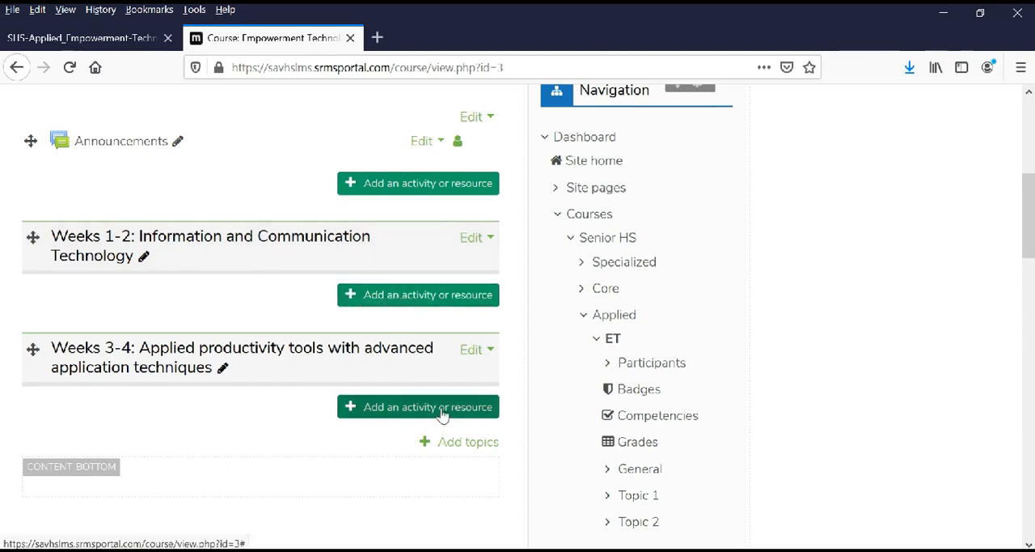
{"action": "left_click", "coordinate": [408, 300]}
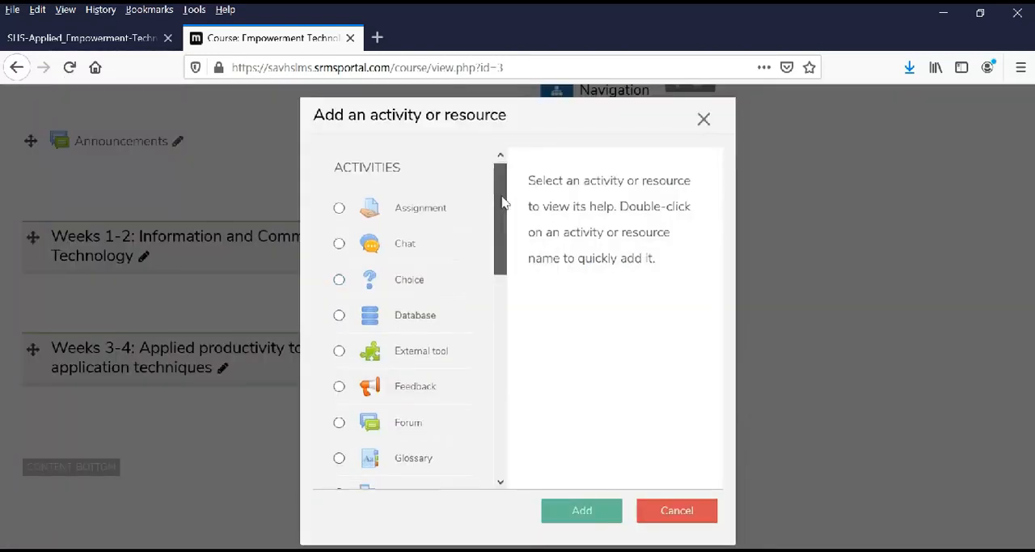
{"action": "scroll", "coordinate": [501, 202], "scroll_direction": "down", "scroll_amount": 2}
{"action": "left_click_drag", "start_coordinate": [508, 237], "coordinate": [533, 411]}
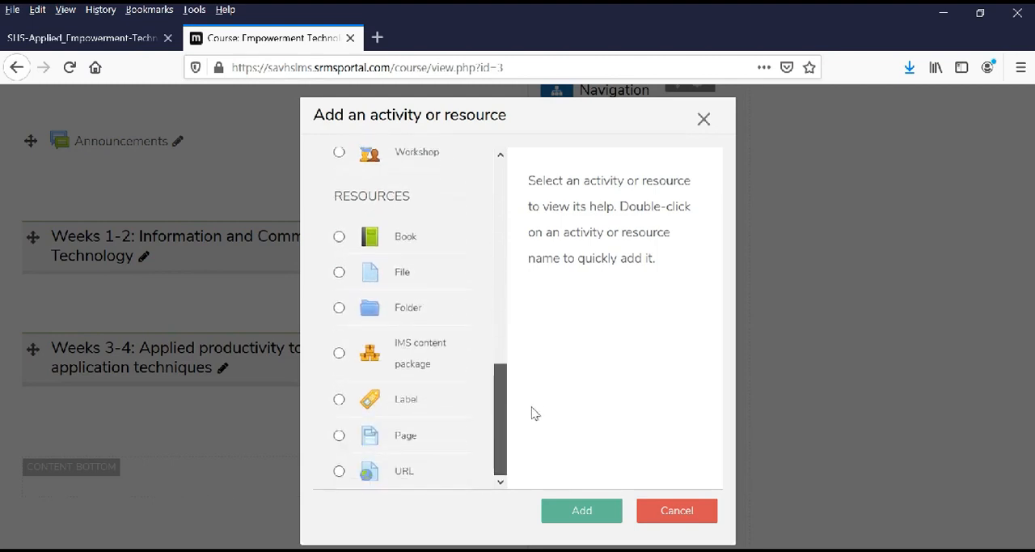
{"action": "left_click", "coordinate": [342, 273]}
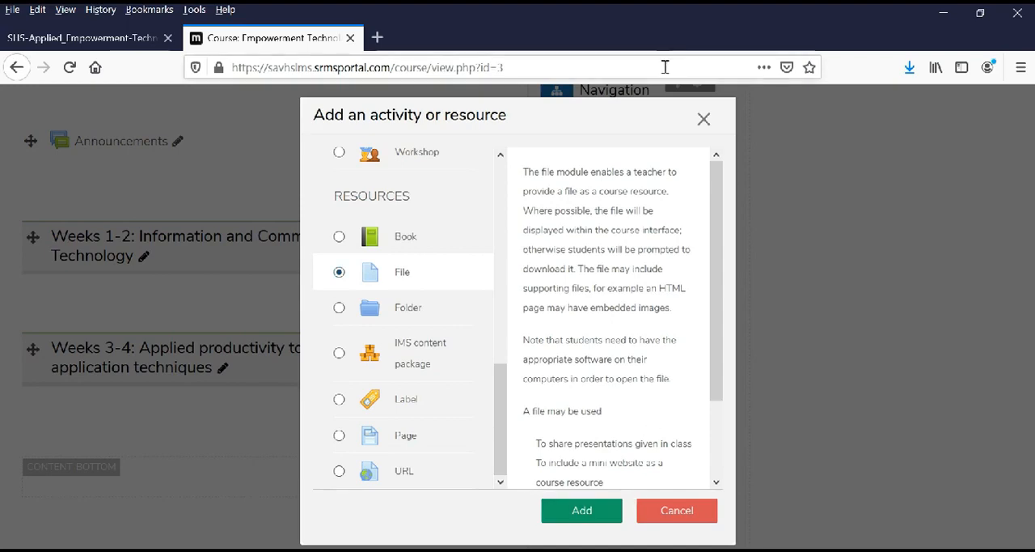
{"action": "left_click", "coordinate": [704, 118]}
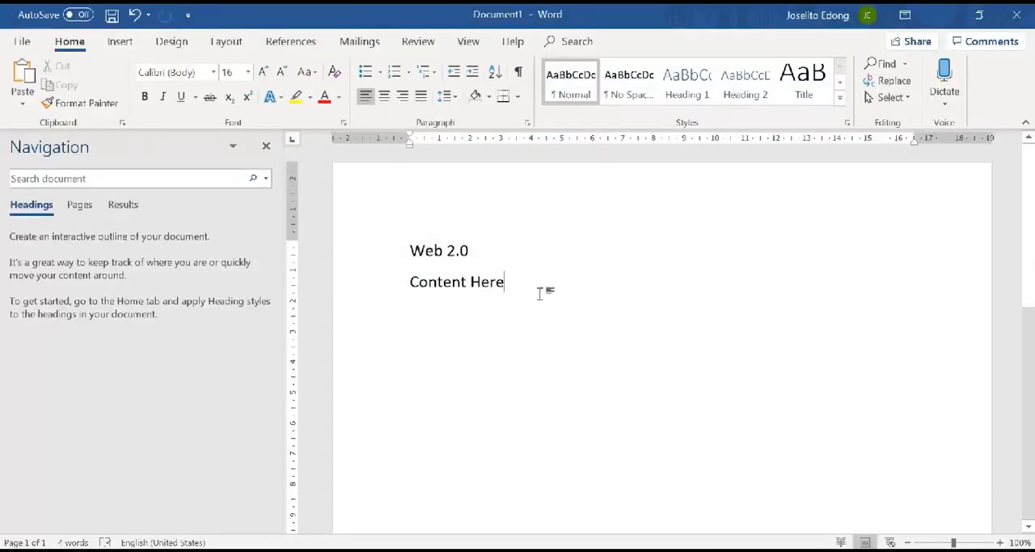
In Word, start saving a copy of the open document in the Documents folder under the file name "Web 2.0".
{"action": "left_click_drag", "start_coordinate": [426, 340], "coordinate": [393, 255]}
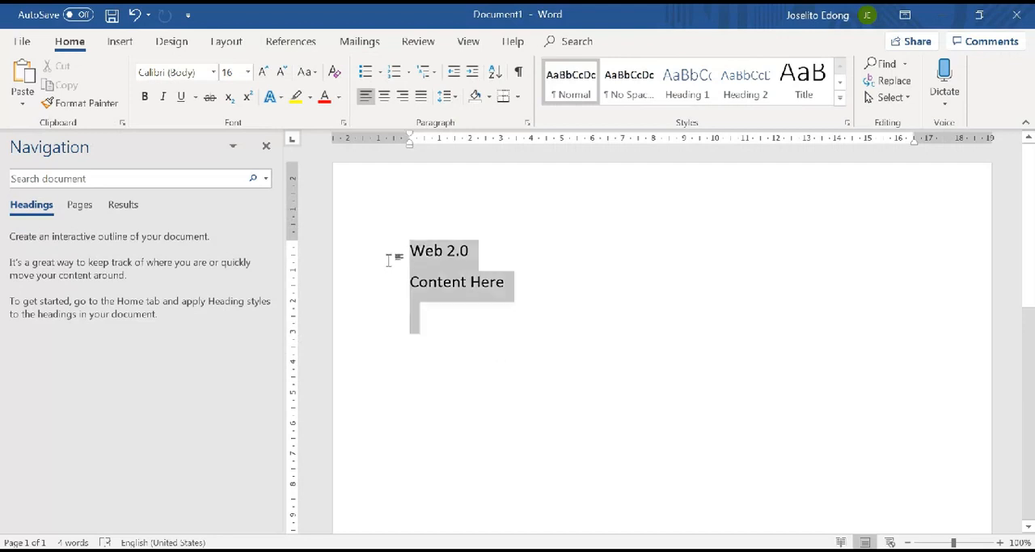
{"action": "left_click", "coordinate": [492, 418]}
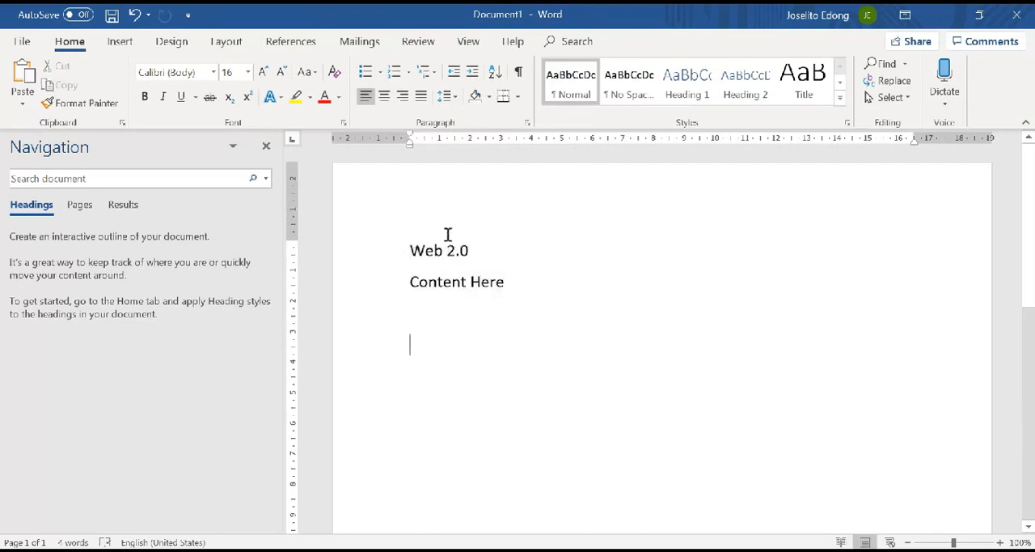
{"action": "left_click", "coordinate": [21, 46]}
{"action": "left_click", "coordinate": [49, 259]}
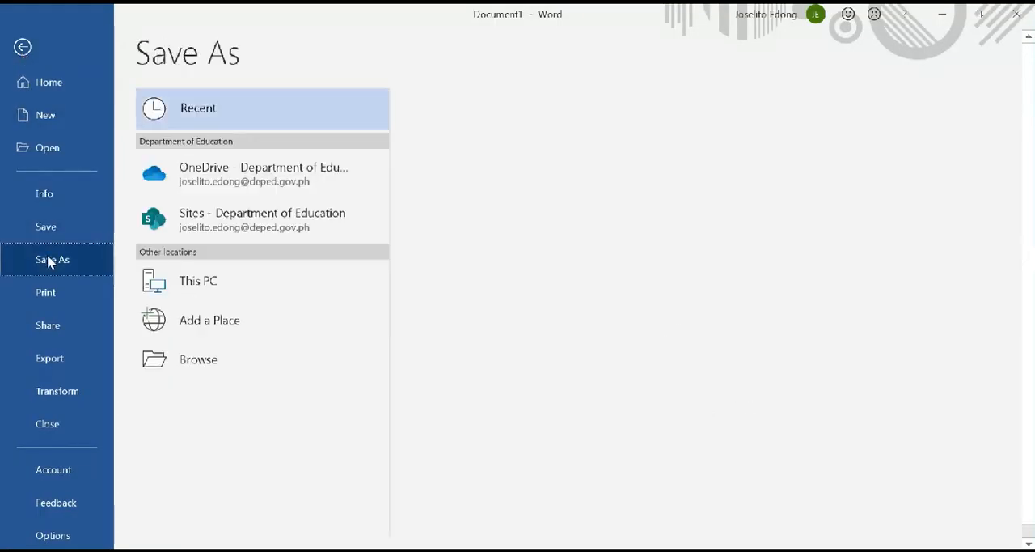
{"action": "double_click", "coordinate": [215, 278]}
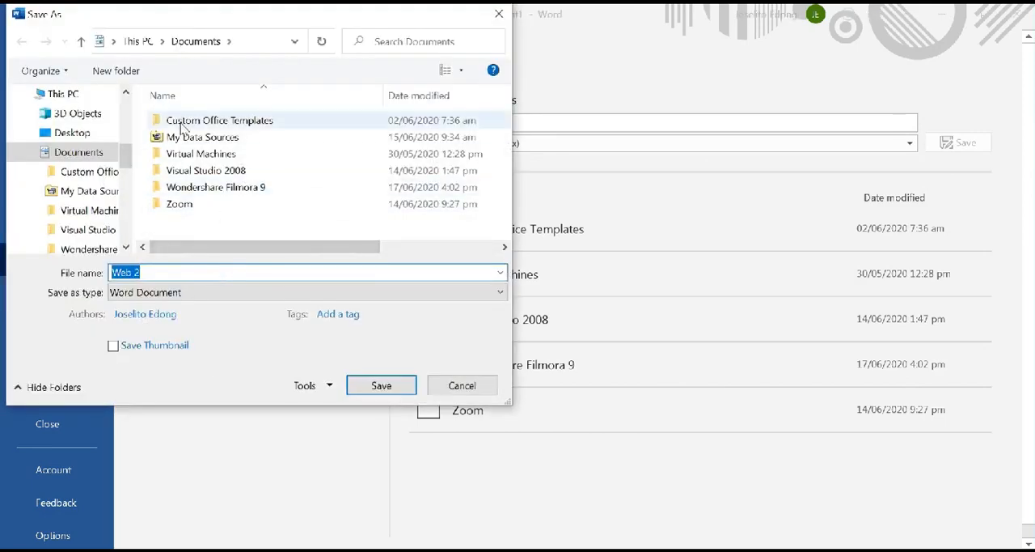
{"action": "left_click", "coordinate": [185, 275]}
{"action": "left_click_drag", "start_coordinate": [192, 274], "coordinate": [70, 274]}
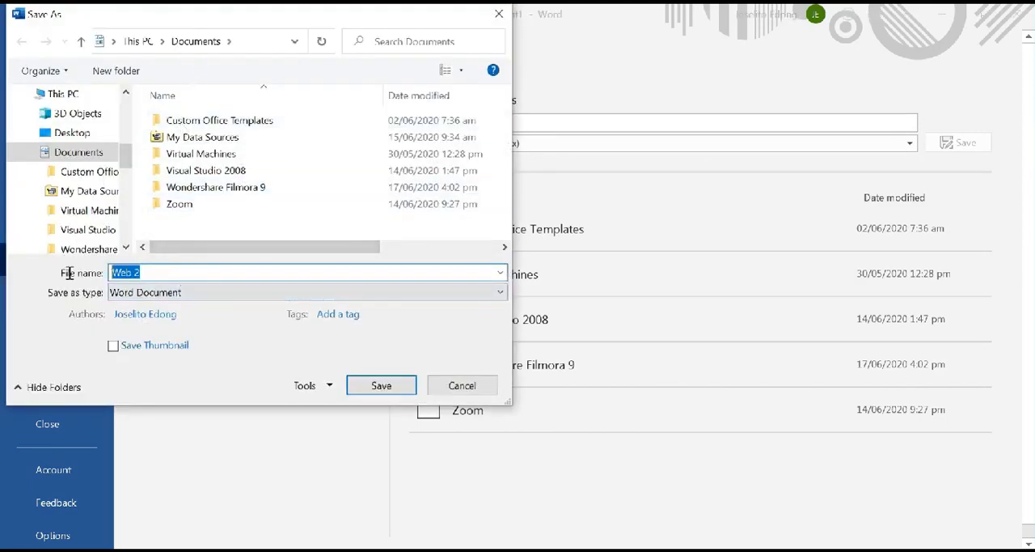
{"action": "type", "text": "Le"}
{"action": "key", "text": "BackSpace"}
{"action": "type", "text": "Web"}
Set the save format to PDF, save the file, and close its preview.
{"action": "left_click", "coordinate": [149, 295]}
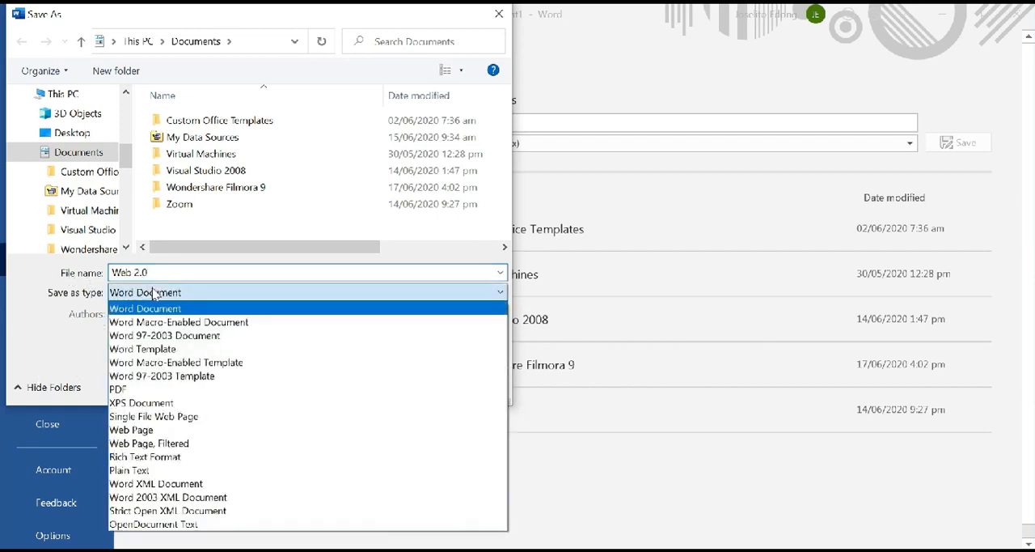
{"action": "left_click", "coordinate": [131, 386]}
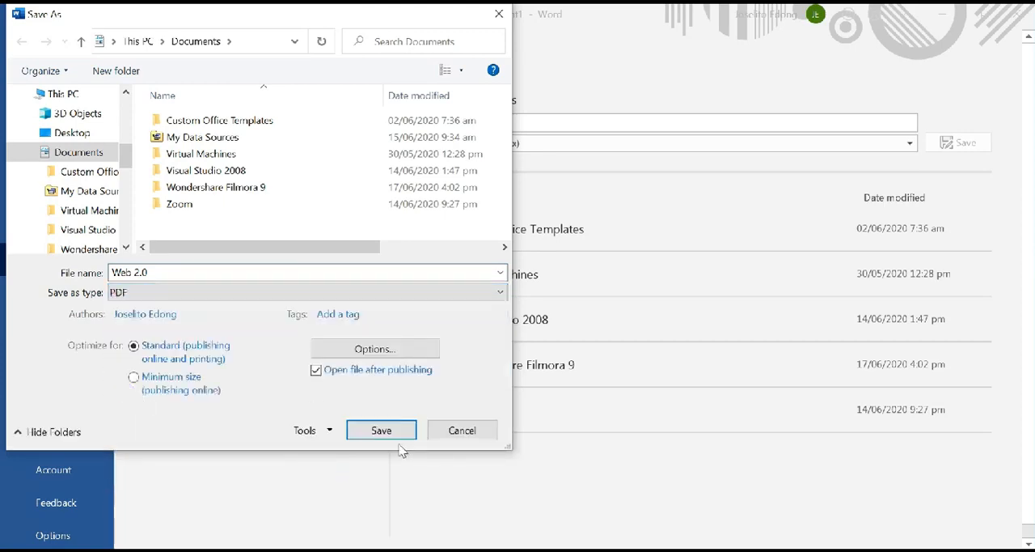
{"action": "left_click", "coordinate": [384, 434]}
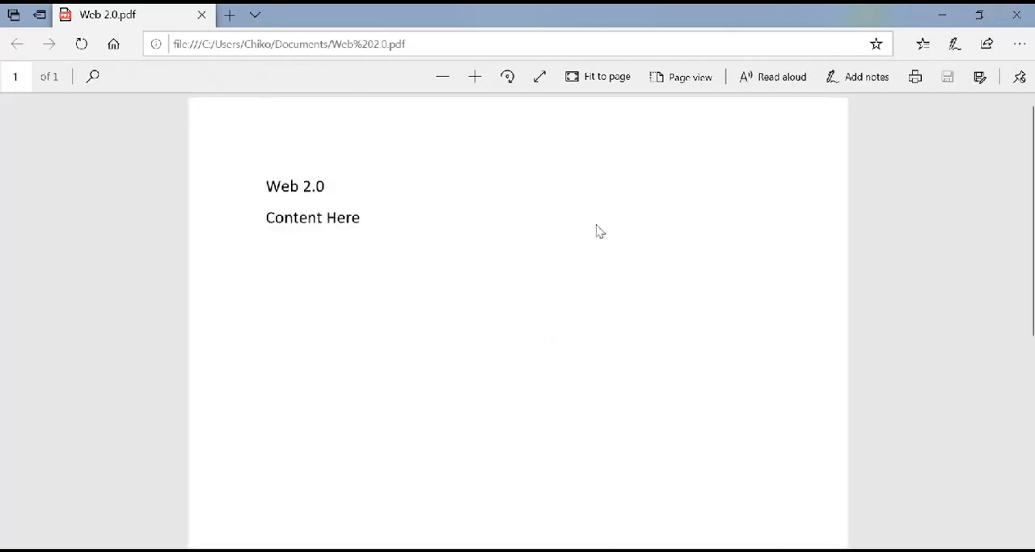
{"action": "left_click", "coordinate": [1018, 21]}
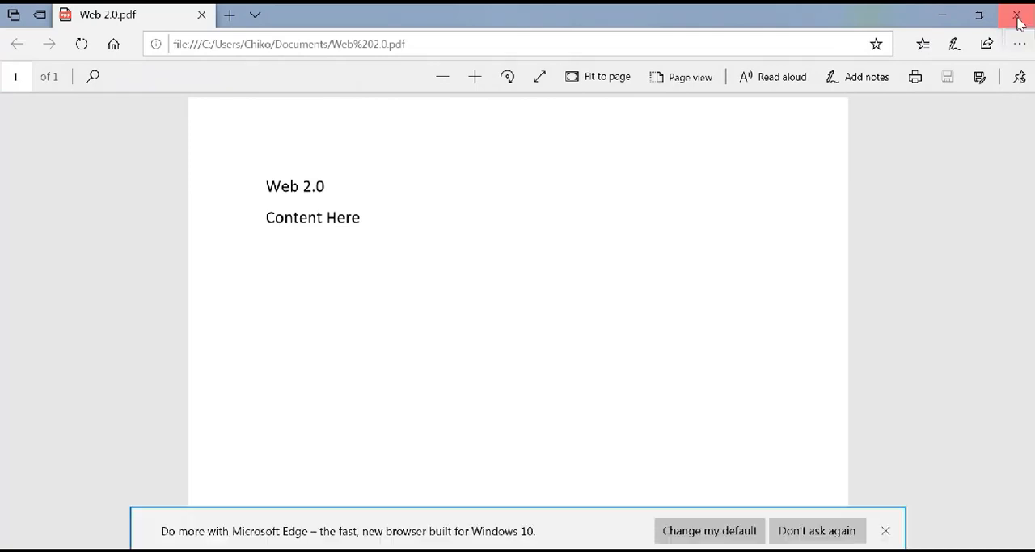
{"action": "left_click", "coordinate": [1018, 21]}
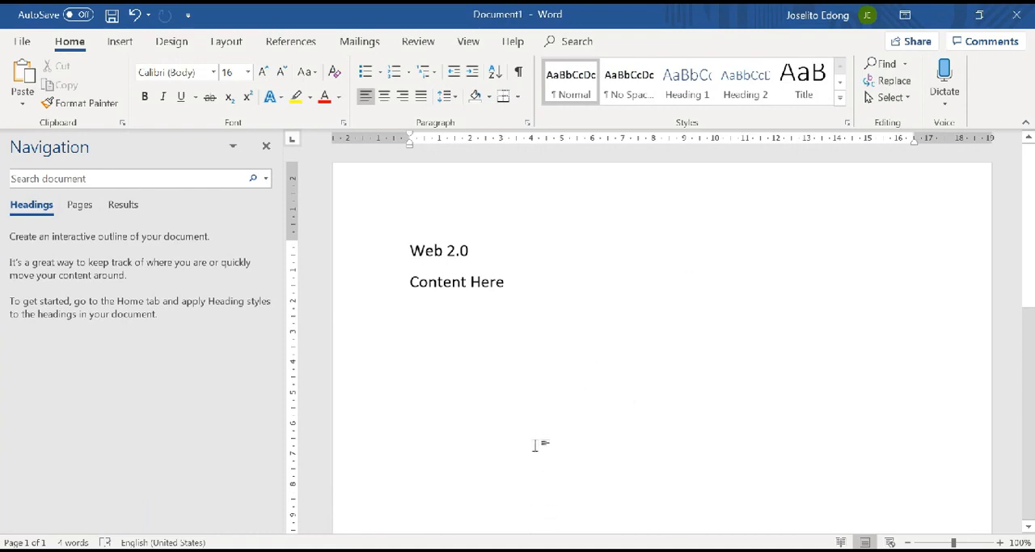
Switch back to the Moodle course in Firefox and add a File resource named "Web 2.0" to the Weeks 1-2 topic.
{"action": "left_click", "coordinate": [485, 550]}
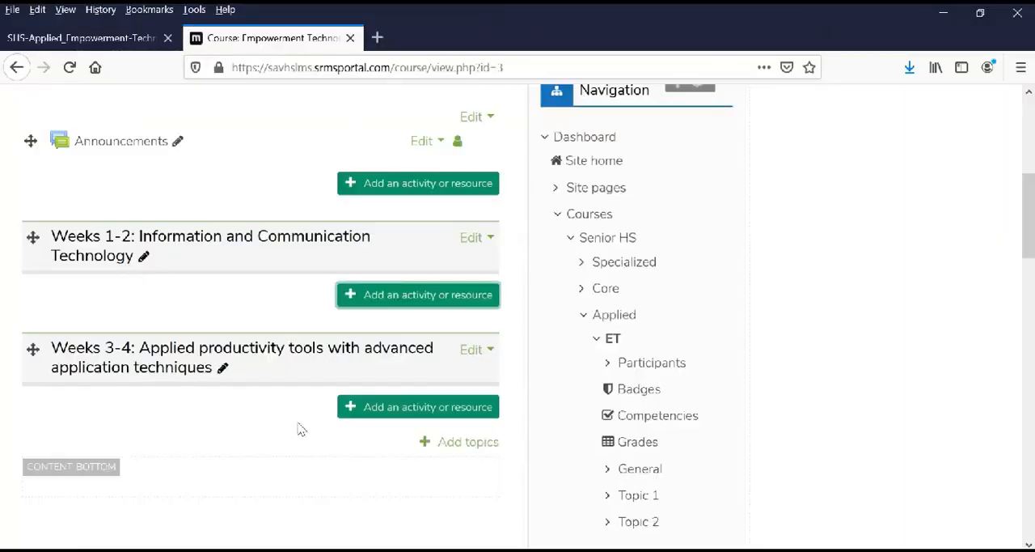
{"action": "left_click", "coordinate": [388, 295]}
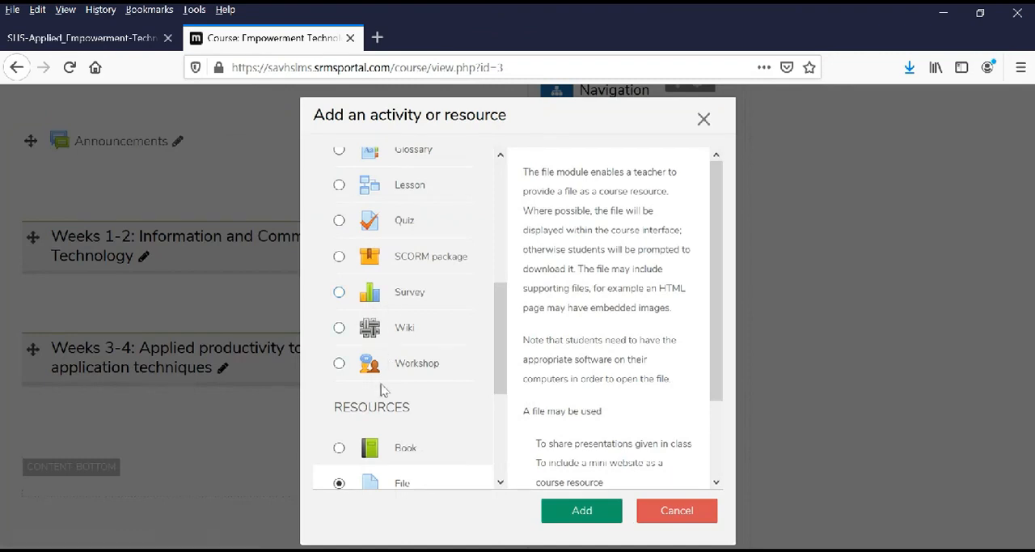
{"action": "scroll", "coordinate": [431, 402], "scroll_direction": "down", "scroll_amount": 3}
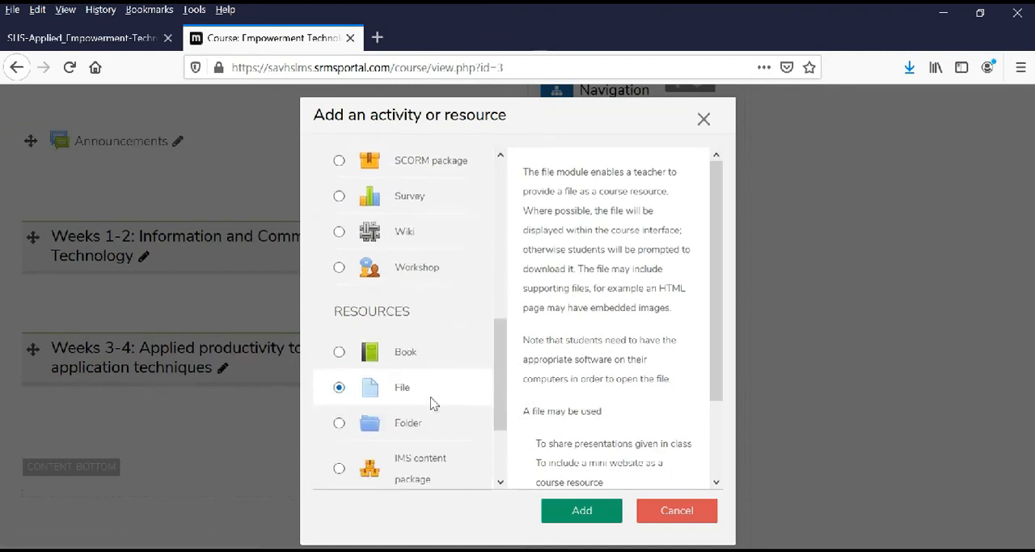
{"action": "left_click", "coordinate": [582, 510]}
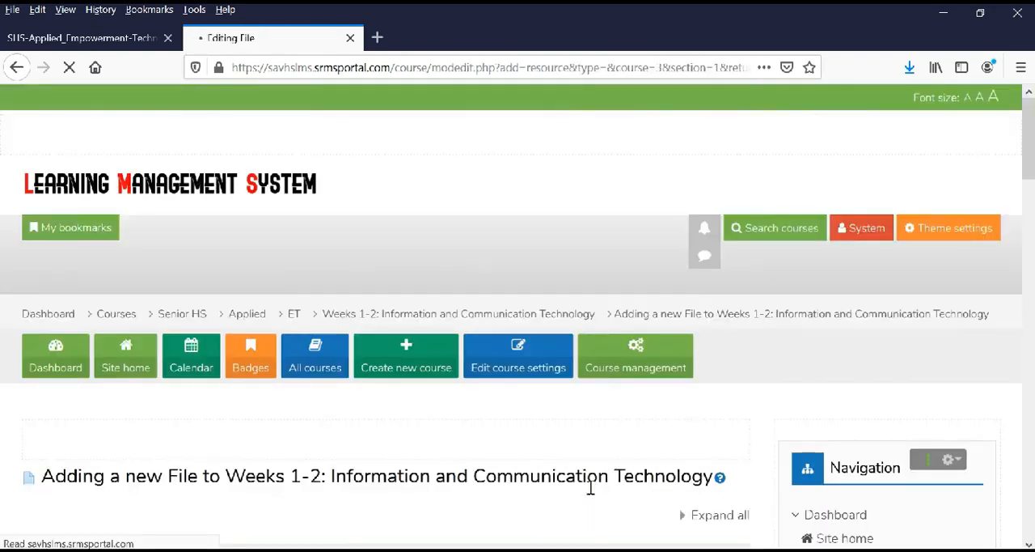
{"action": "scroll", "coordinate": [491, 396], "scroll_direction": "down", "scroll_amount": 3}
{"action": "scroll", "coordinate": [493, 404], "scroll_direction": "down", "scroll_amount": 3}
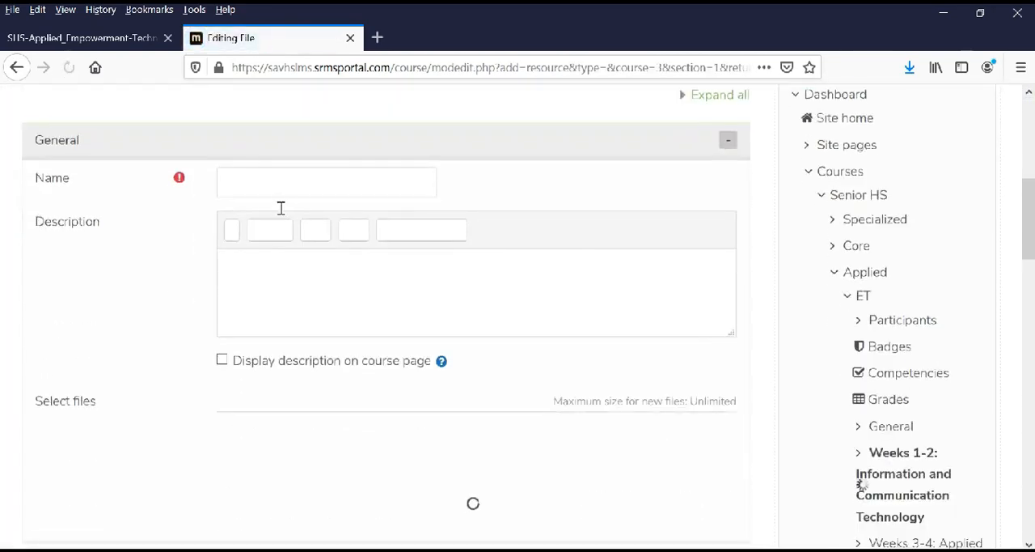
{"action": "left_click", "coordinate": [277, 186]}
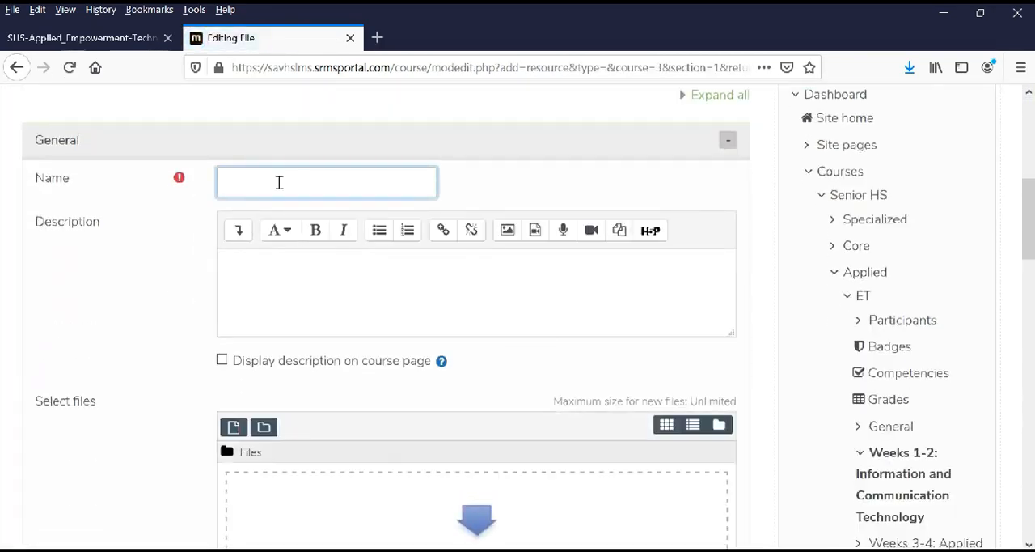
{"action": "type", "text": "Web 2.0"}
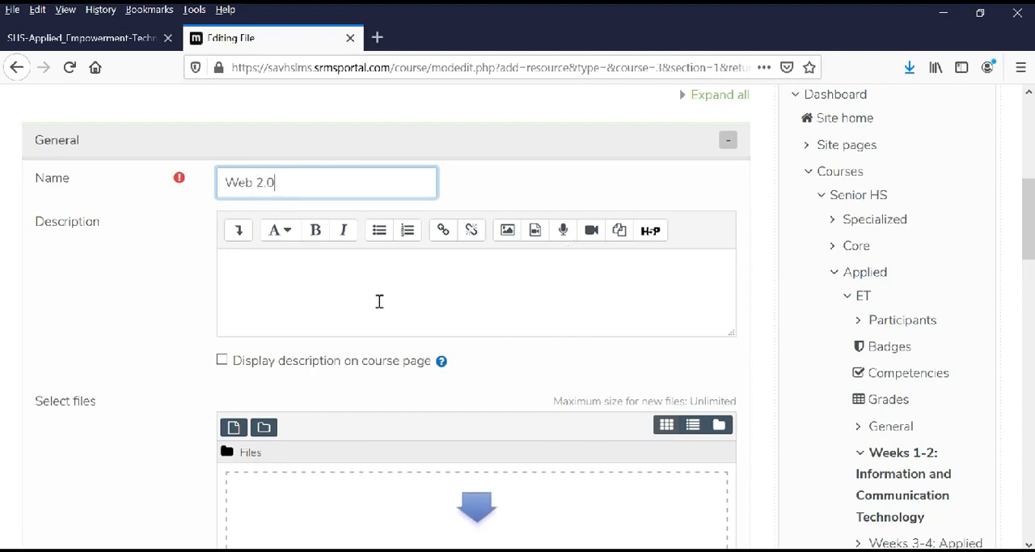
Choose Web 2.0.pdf from the Documents folder as the file to upload to the Web 2.0 resource.
{"action": "scroll", "coordinate": [397, 317], "scroll_direction": "down", "scroll_amount": 3}
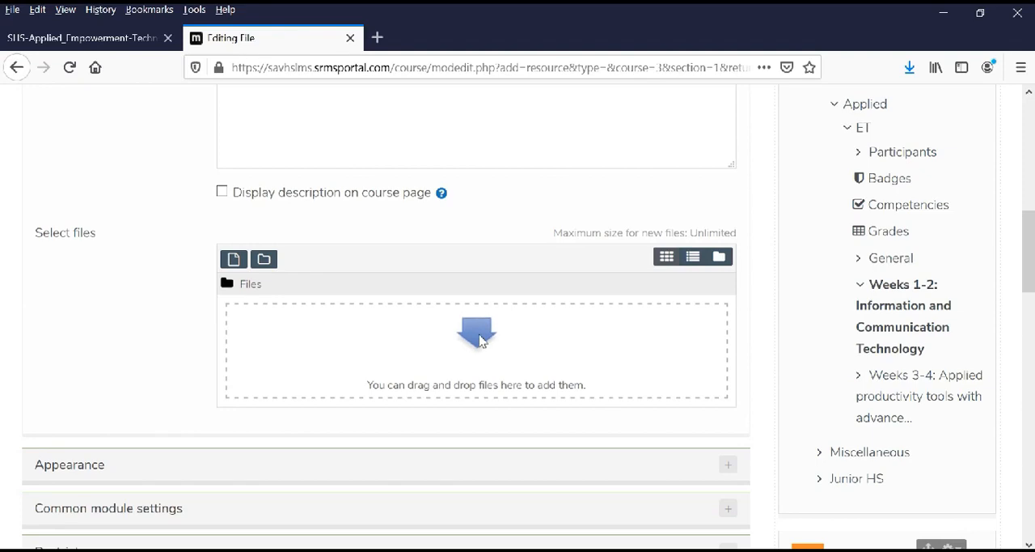
{"action": "left_click", "coordinate": [477, 333]}
{"action": "left_click", "coordinate": [241, 243]}
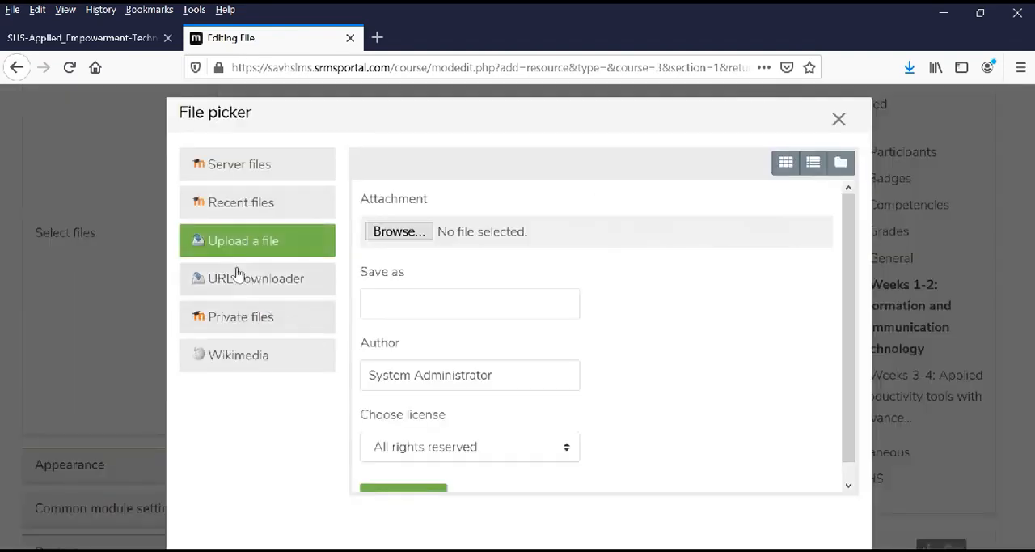
{"action": "left_click", "coordinate": [389, 232]}
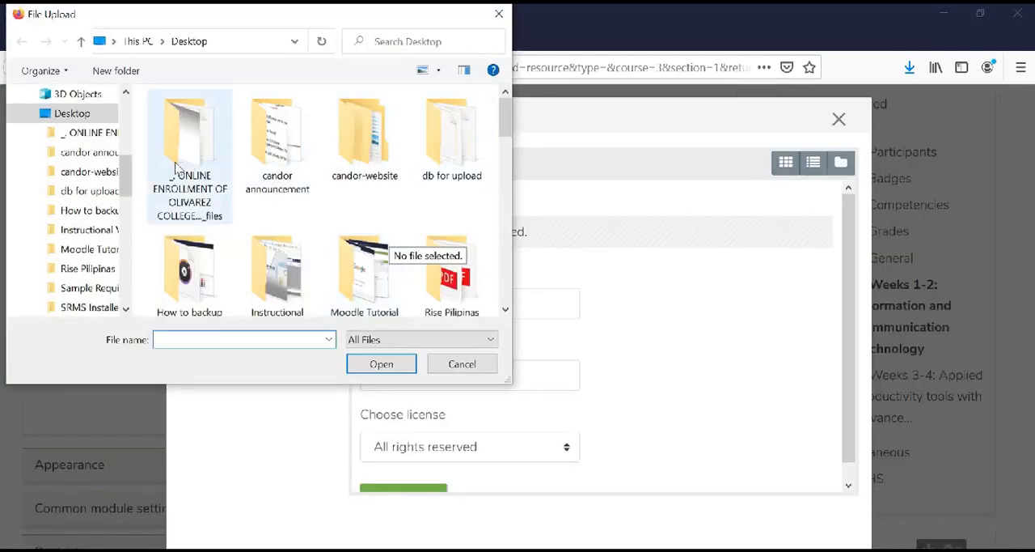
{"action": "left_click_drag", "start_coordinate": [130, 174], "coordinate": [127, 113]}
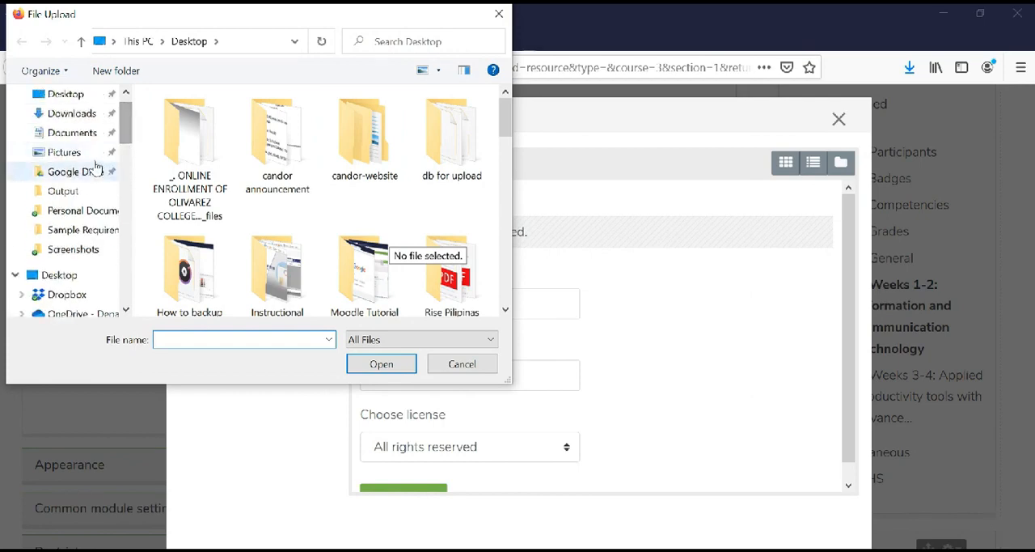
{"action": "left_click", "coordinate": [66, 132]}
{"action": "left_click", "coordinate": [242, 242]}
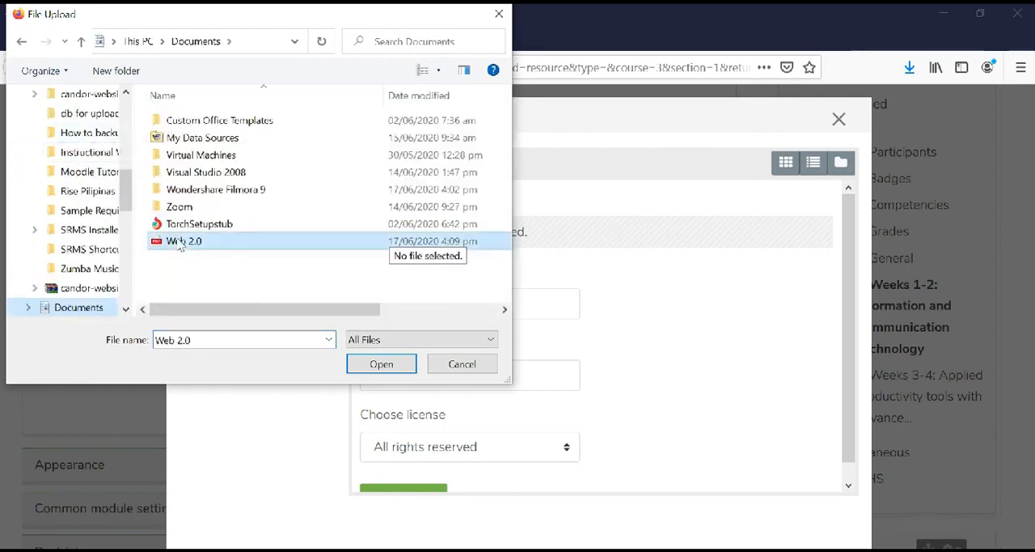
{"action": "left_click", "coordinate": [412, 372]}
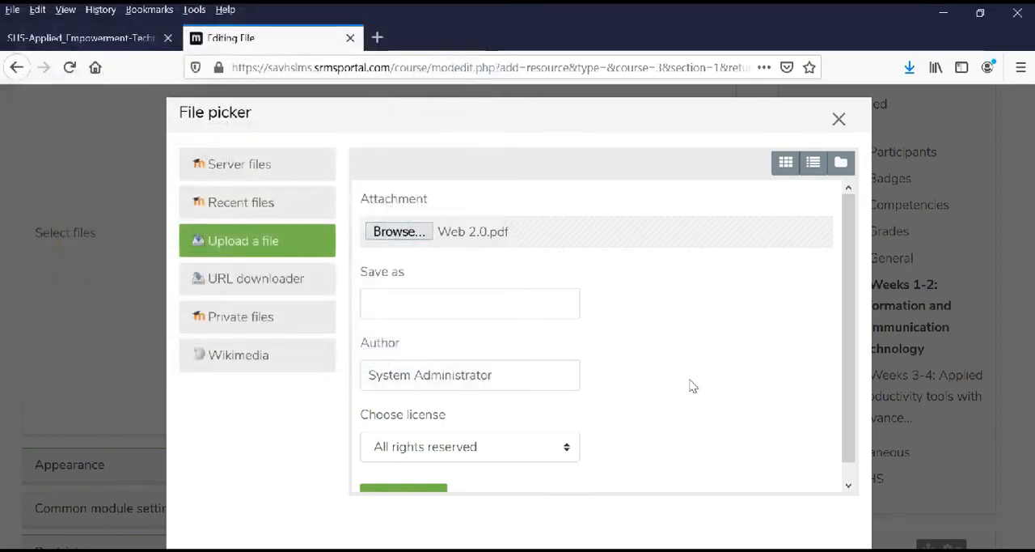
Upload the chosen PDF to the Web 2.0 resource and save it, returning to the course.
{"action": "scroll", "coordinate": [676, 404], "scroll_direction": "down", "scroll_amount": 1}
{"action": "left_click", "coordinate": [402, 480]}
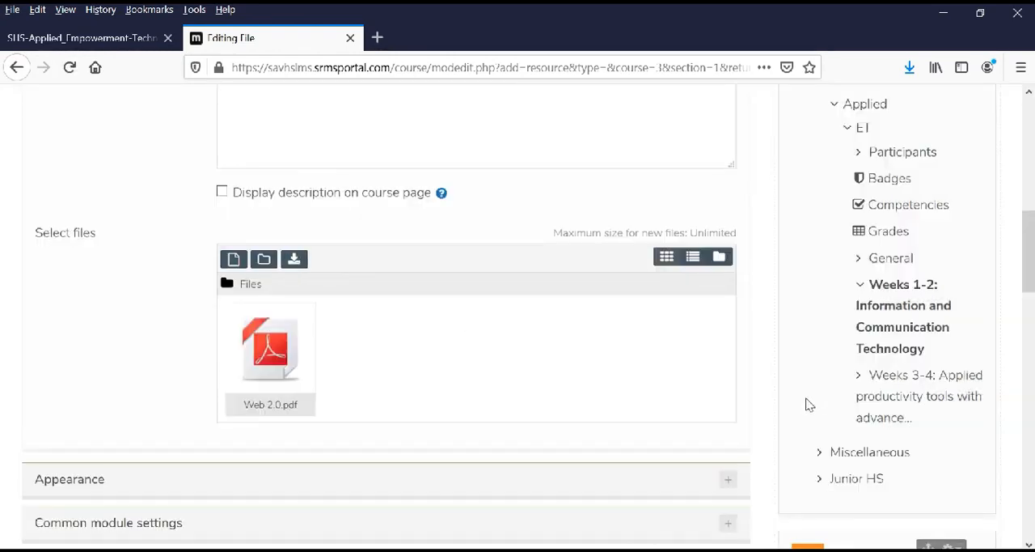
{"action": "scroll", "coordinate": [809, 407], "scroll_direction": "down", "scroll_amount": 5}
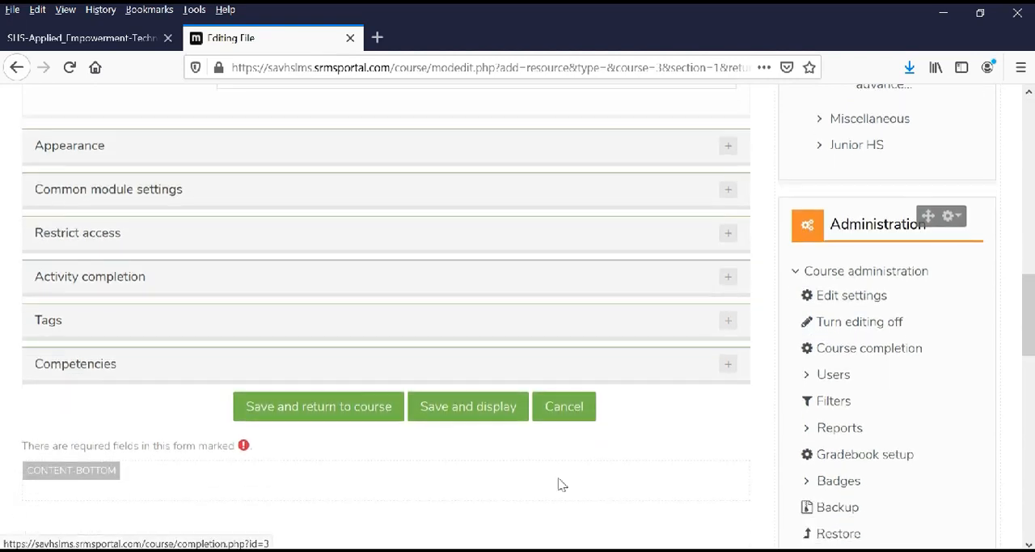
{"action": "left_click", "coordinate": [322, 411]}
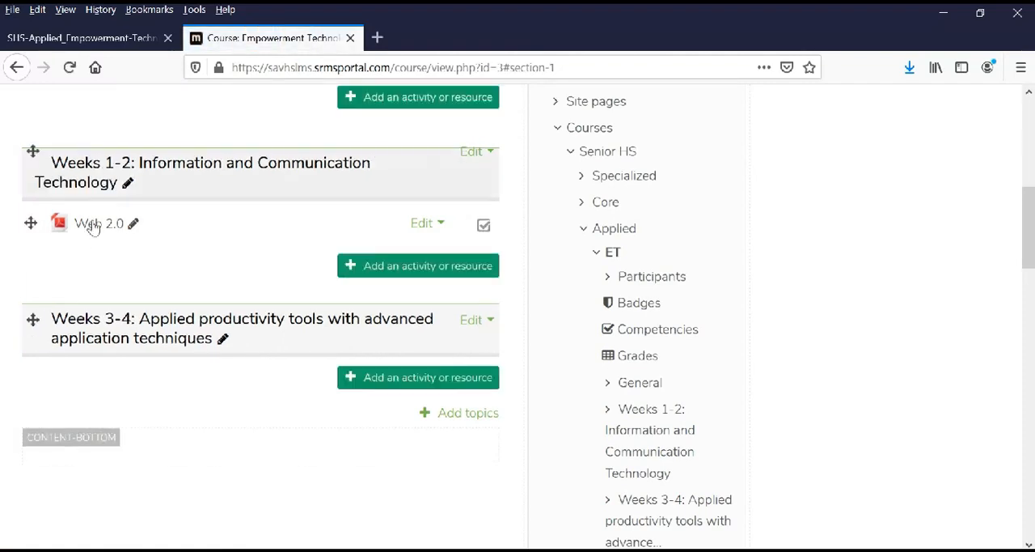
Open the Web 2.0 resource in the Weeks 1-2 topic to check the PDF, and return to the course page.
{"action": "scroll", "coordinate": [192, 254], "scroll_direction": "up", "scroll_amount": 2}
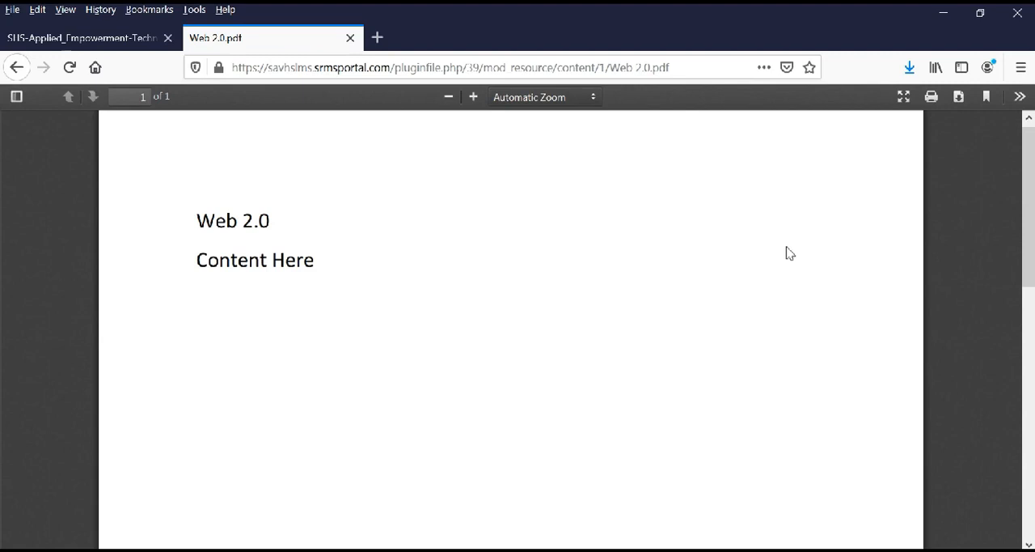
{"action": "scroll", "coordinate": [788, 267], "scroll_direction": "down", "scroll_amount": 5}
{"action": "scroll", "coordinate": [813, 326], "scroll_direction": "up", "scroll_amount": 5}
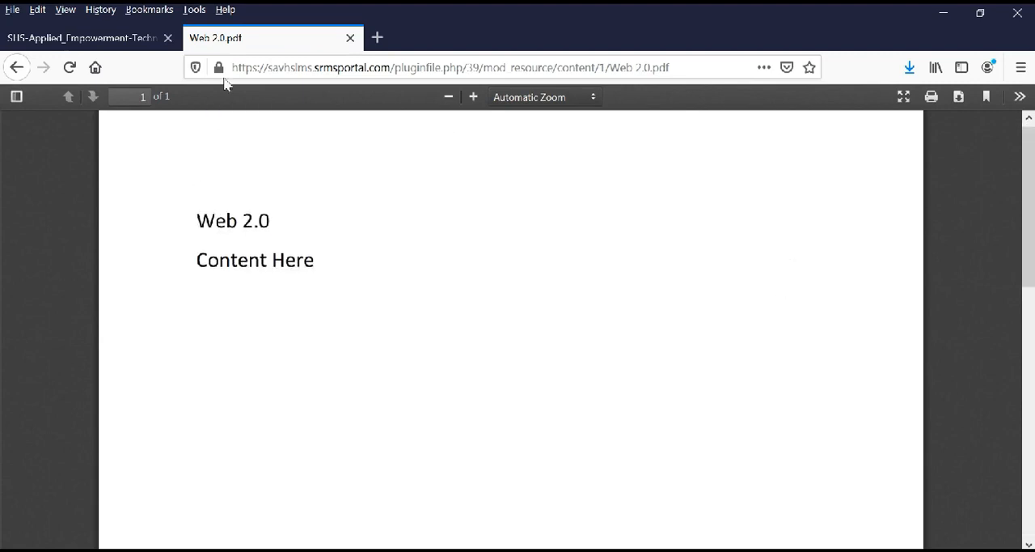
{"action": "left_click", "coordinate": [16, 69]}
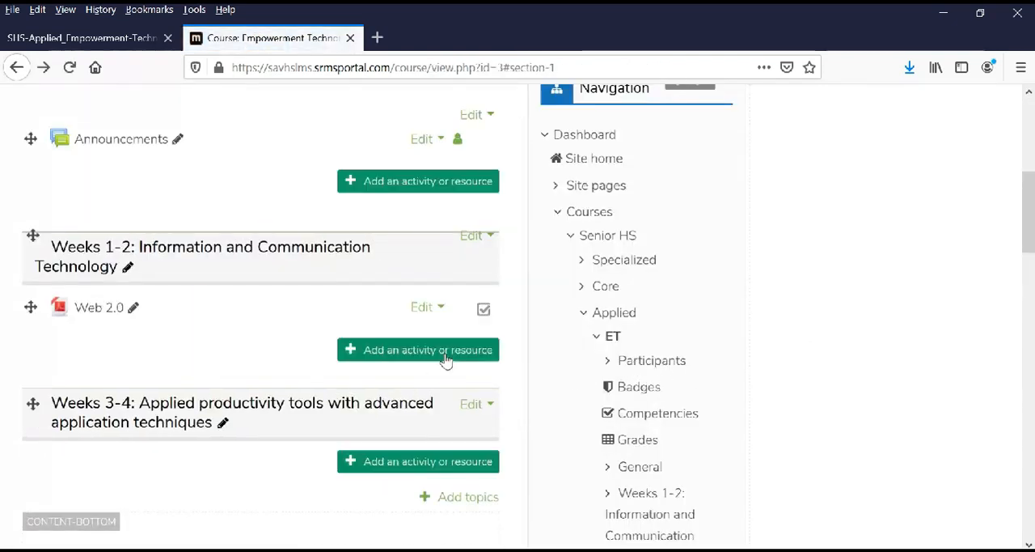
Add a Quiz activity to the Weeks 1-2: Information and Communication Technology topic.
{"action": "left_click", "coordinate": [414, 352]}
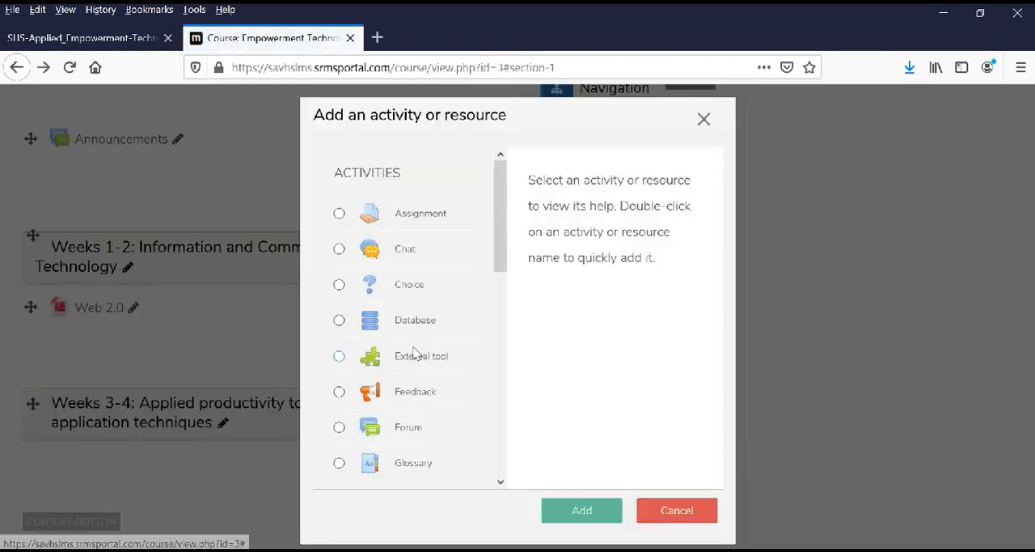
{"action": "scroll", "coordinate": [484, 259], "scroll_direction": "down", "scroll_amount": 5}
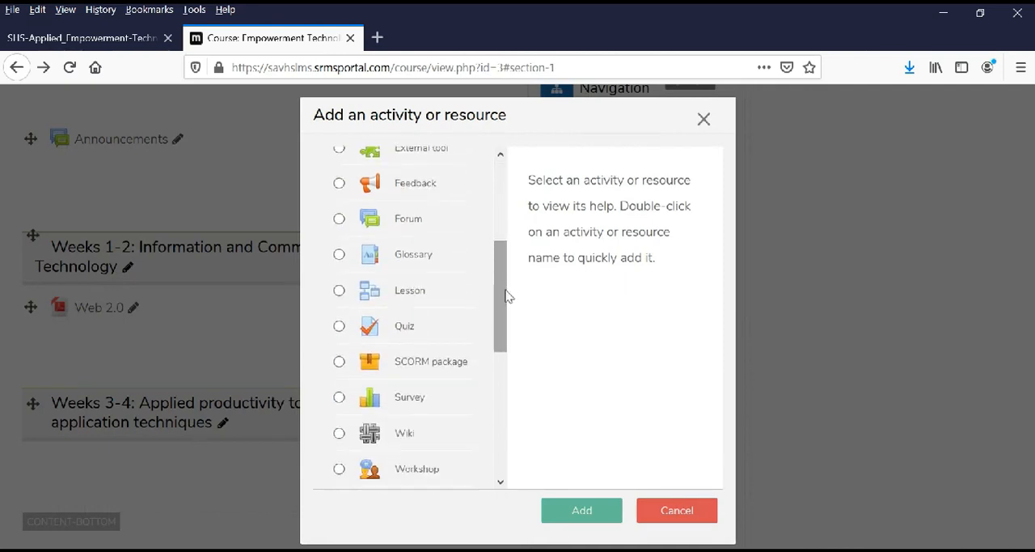
{"action": "scroll", "coordinate": [507, 294], "scroll_direction": "down", "scroll_amount": 3}
{"action": "left_click", "coordinate": [403, 225]}
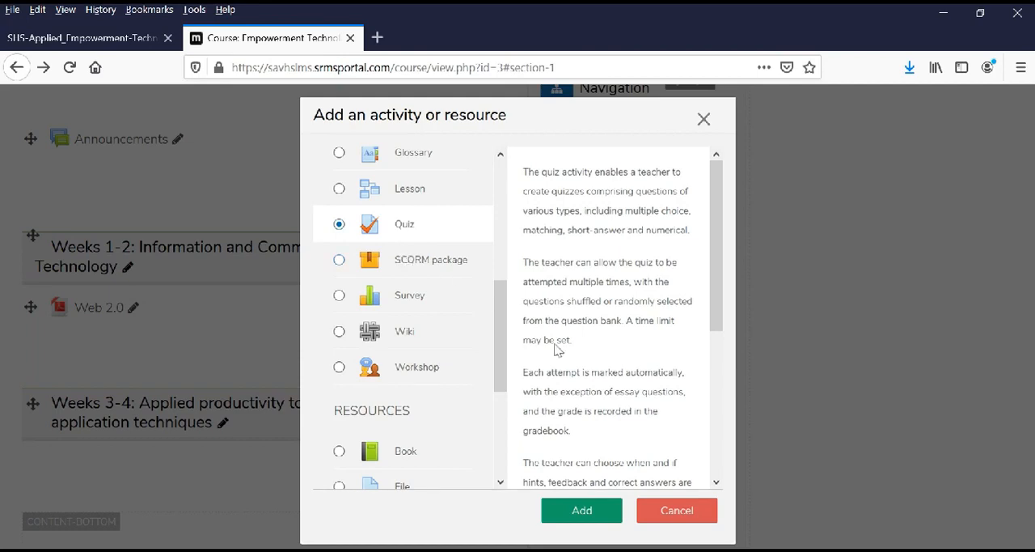
{"action": "left_click", "coordinate": [580, 510]}
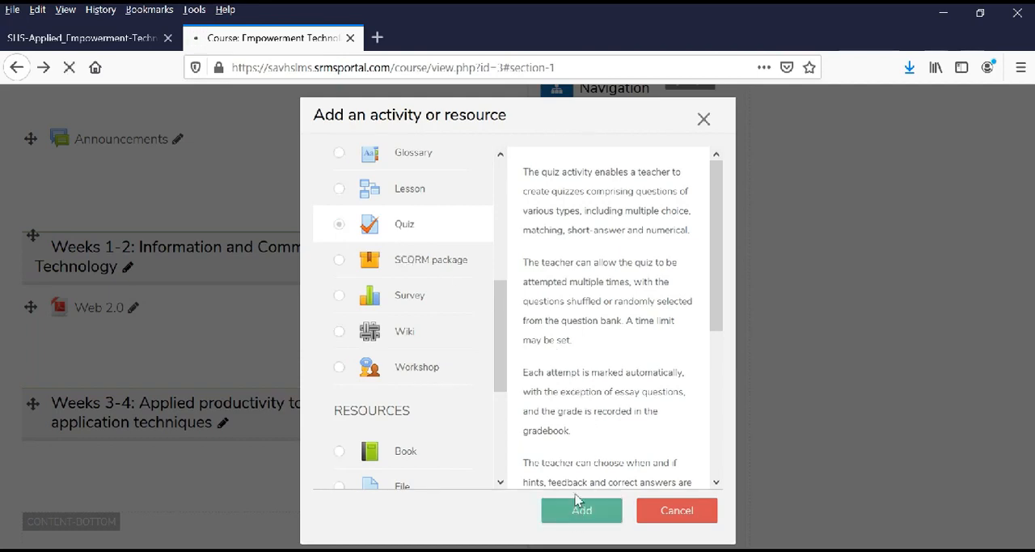
Enter a name for the new quiz and leave its description blank.
{"action": "scroll", "coordinate": [585, 477], "scroll_direction": "down", "scroll_amount": 5}
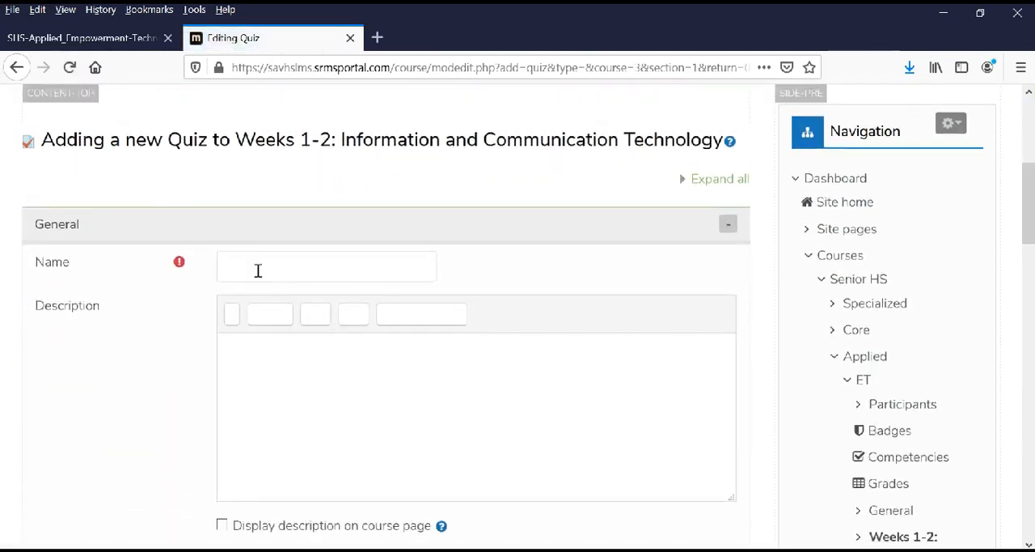
{"action": "left_click", "coordinate": [262, 266]}
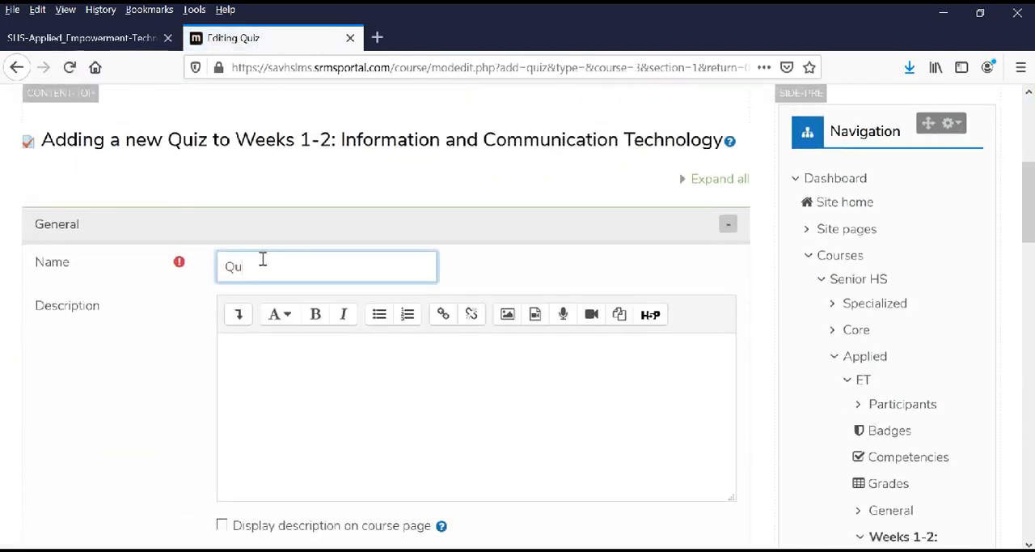
{"action": "left_click", "coordinate": [273, 349]}
Review the quiz's Timing settings, enabling the time limit and disabling it again.
{"action": "scroll", "coordinate": [273, 409], "scroll_direction": "down", "scroll_amount": 4}
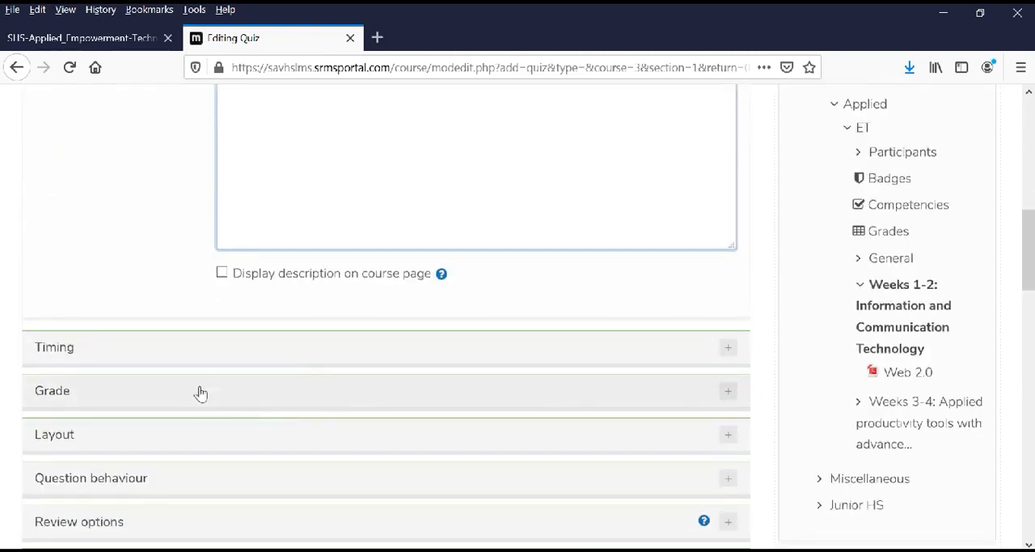
{"action": "scroll", "coordinate": [200, 393], "scroll_direction": "down", "scroll_amount": 3}
{"action": "left_click", "coordinate": [106, 186]}
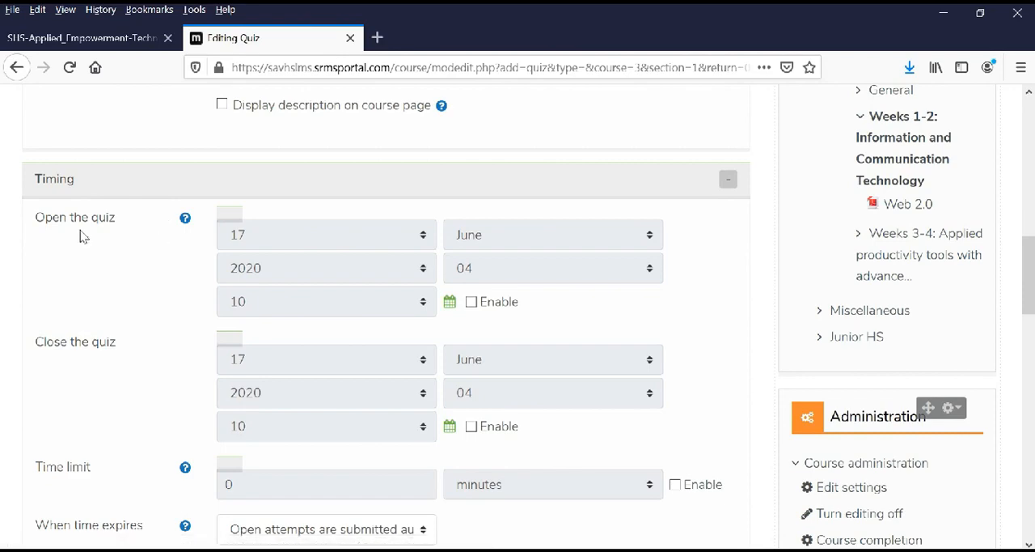
{"action": "scroll", "coordinate": [677, 439], "scroll_direction": "down", "scroll_amount": 1}
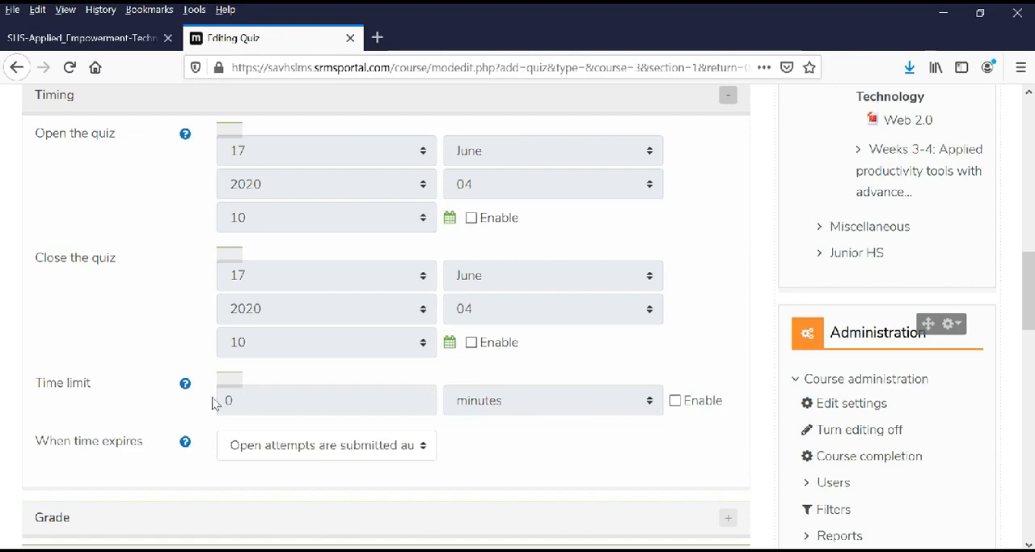
{"action": "left_click", "coordinate": [675, 402]}
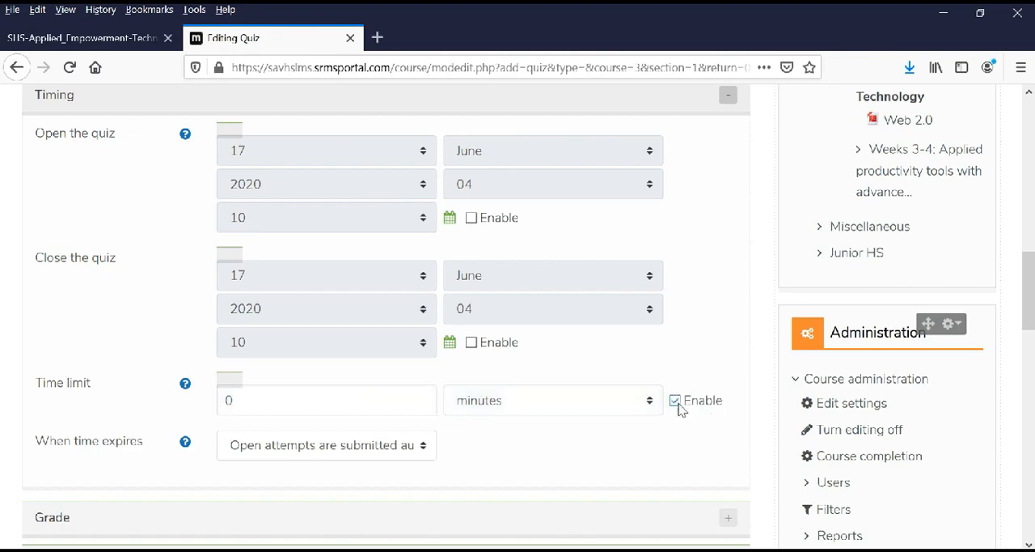
{"action": "left_click", "coordinate": [675, 401]}
{"action": "scroll", "coordinate": [72, 416], "scroll_direction": "down", "scroll_amount": 2}
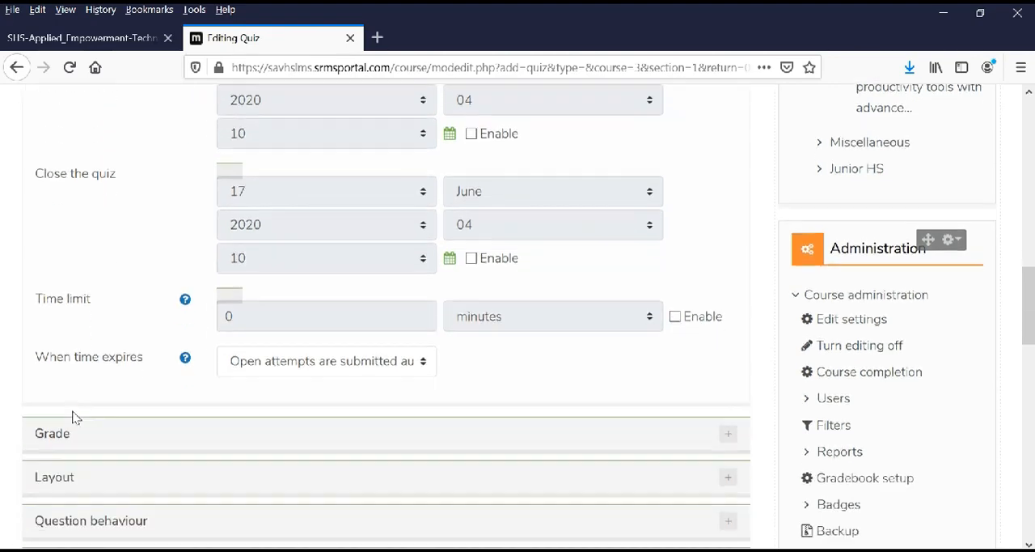
Review the quiz's Grade settings, including the choices for attempts allowed.
{"action": "scroll", "coordinate": [174, 409], "scroll_direction": "down", "scroll_amount": 2}
{"action": "left_click", "coordinate": [57, 349]}
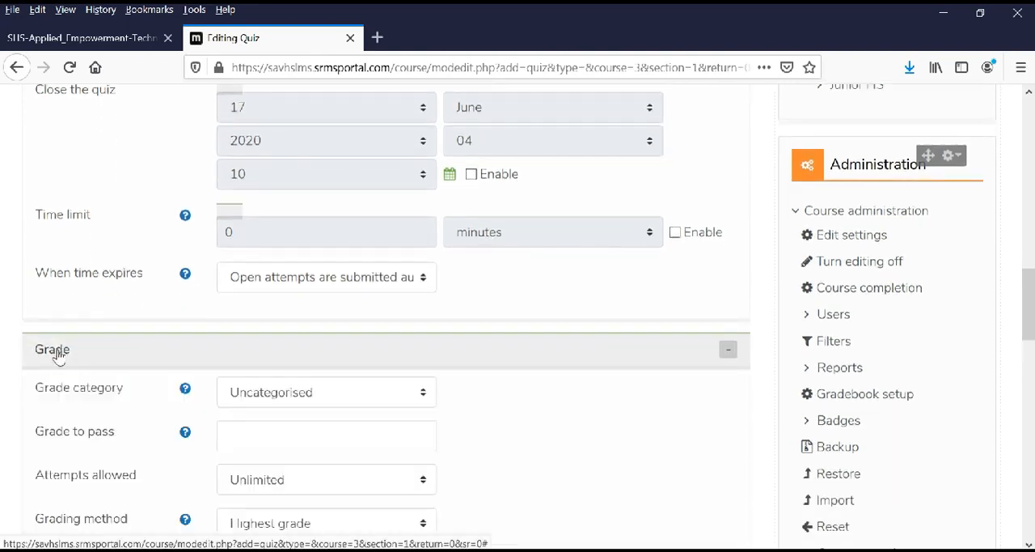
{"action": "scroll", "coordinate": [76, 363], "scroll_direction": "down", "scroll_amount": 4}
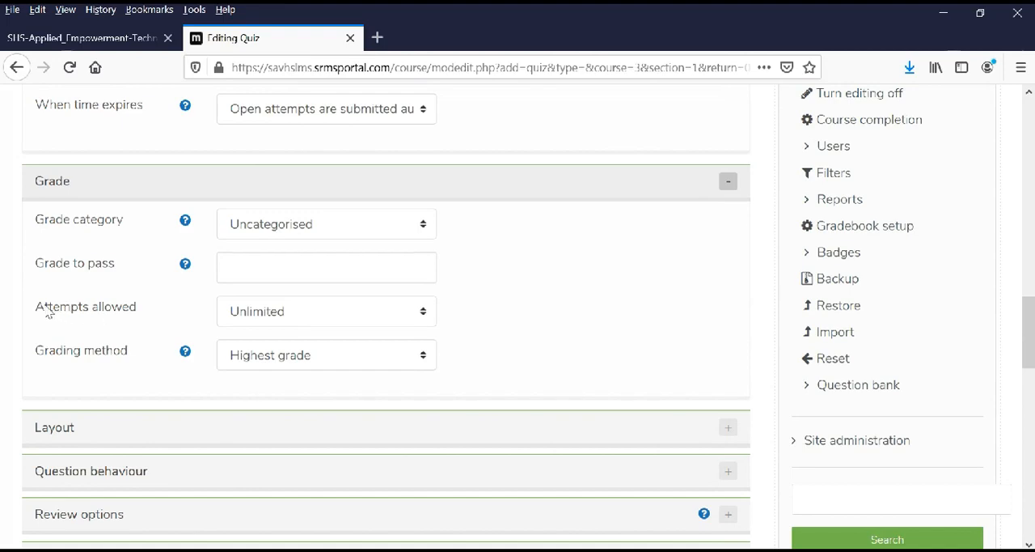
{"action": "left_click_drag", "start_coordinate": [47, 312], "coordinate": [138, 311]}
{"action": "left_click", "coordinate": [321, 319]}
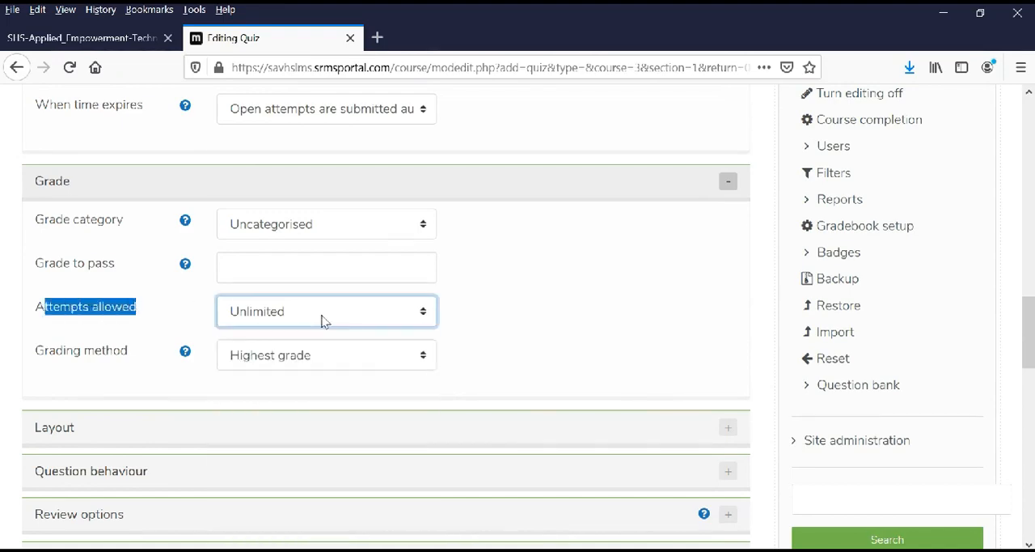
{"action": "left_click", "coordinate": [526, 327]}
{"action": "scroll", "coordinate": [526, 327], "scroll_direction": "up", "scroll_amount": 2}
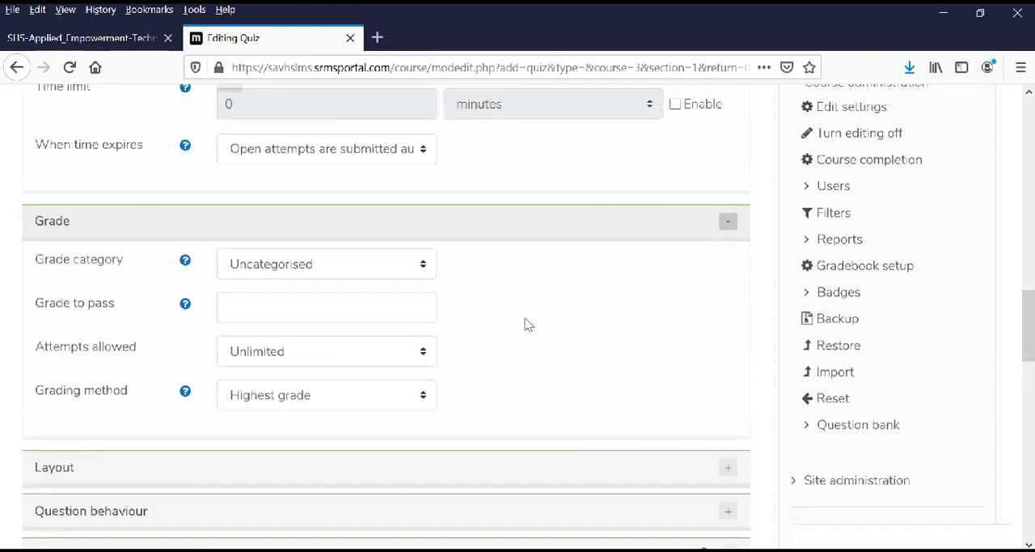
Save the new quiz with its remaining settings at their defaults and return to the course.
{"action": "scroll", "coordinate": [528, 326], "scroll_direction": "down", "scroll_amount": 5}
{"action": "scroll", "coordinate": [532, 323], "scroll_direction": "down", "scroll_amount": 4}
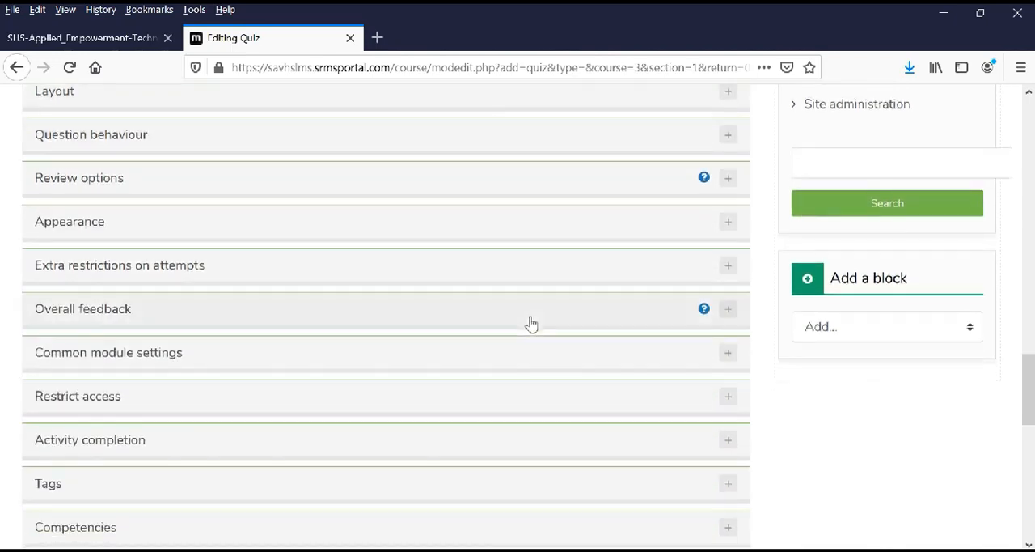
{"action": "scroll", "coordinate": [537, 331], "scroll_direction": "down", "scroll_amount": 1}
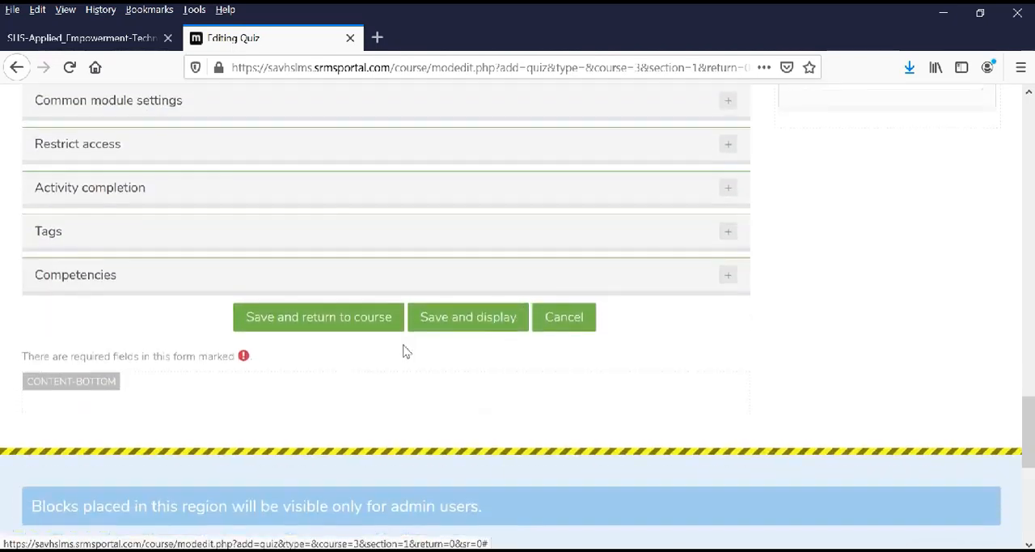
{"action": "left_click", "coordinate": [307, 323]}
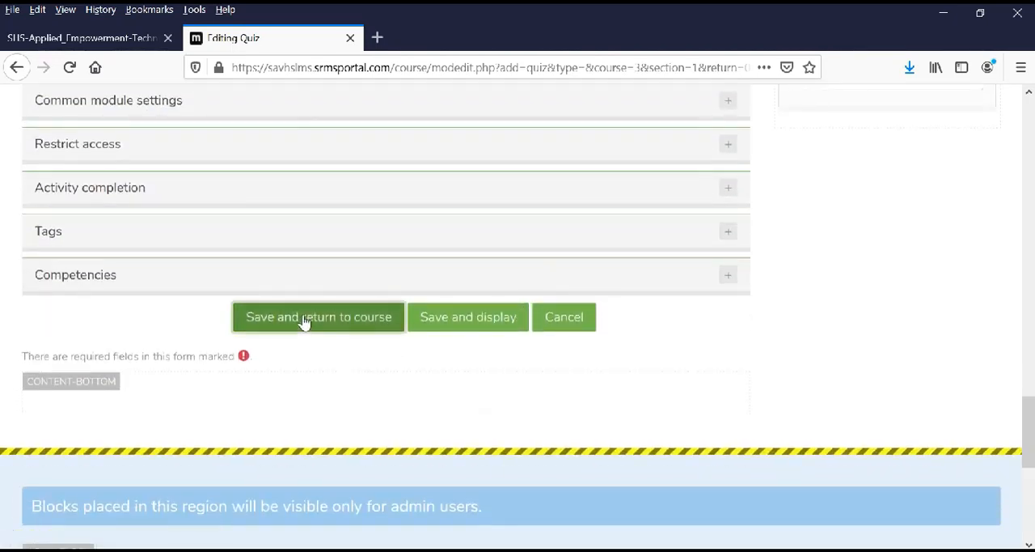
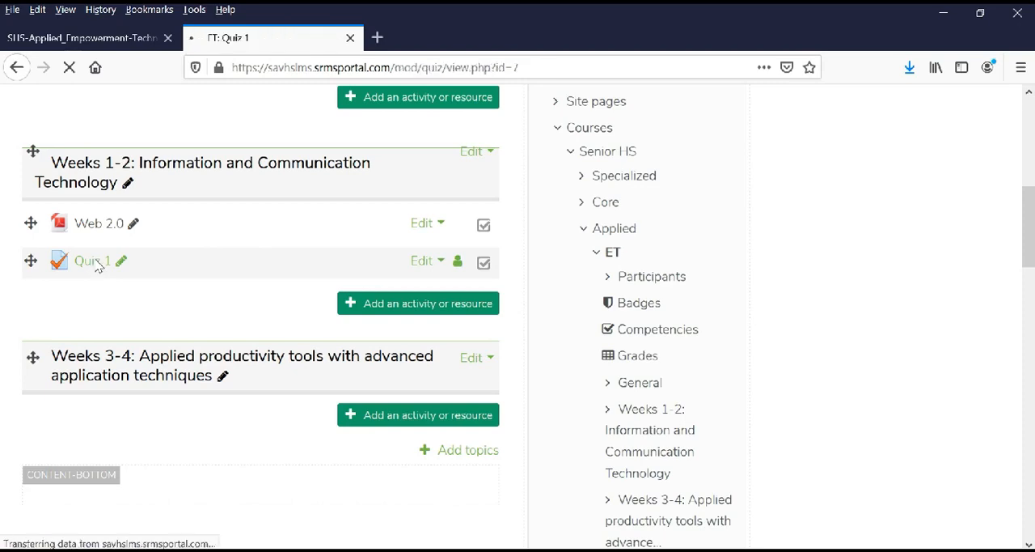
Open the question editing page of Quiz 1 and enable shuffling of its questions.
{"action": "scroll", "coordinate": [250, 324], "scroll_direction": "down", "scroll_amount": 3}
{"action": "scroll", "coordinate": [251, 324], "scroll_direction": "down", "scroll_amount": 6}
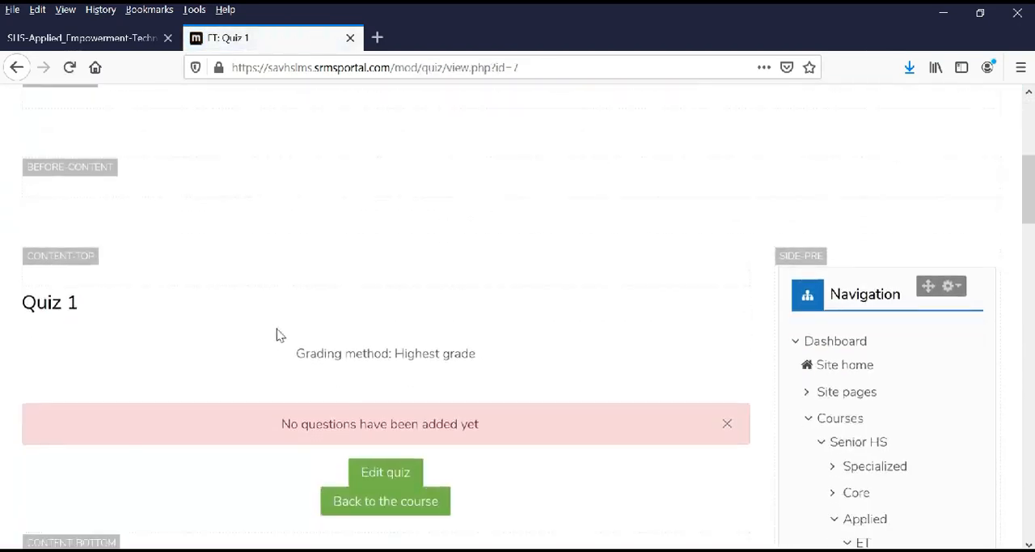
{"action": "left_click_drag", "start_coordinate": [275, 199], "coordinate": [522, 190]}
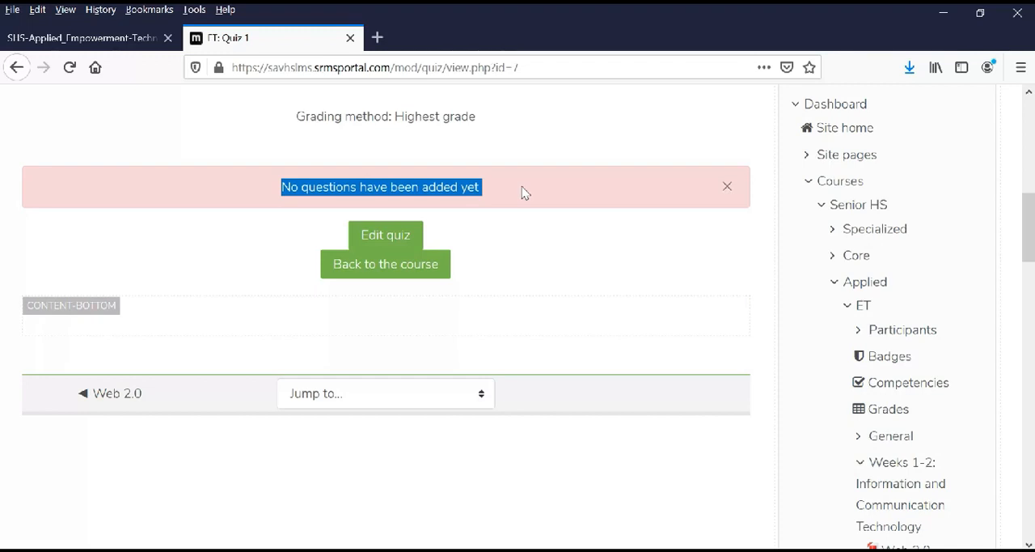
{"action": "left_click", "coordinate": [521, 190]}
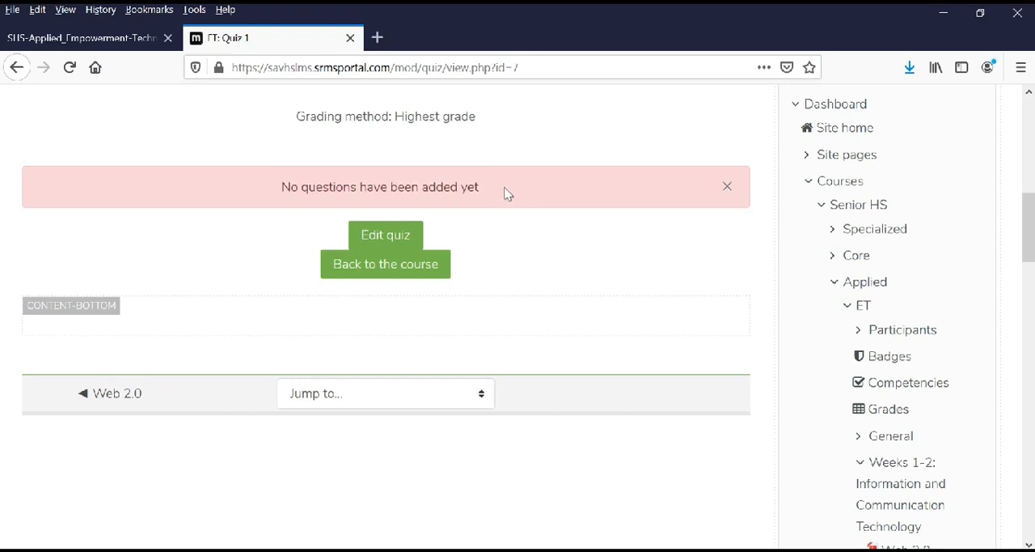
{"action": "left_click", "coordinate": [384, 241]}
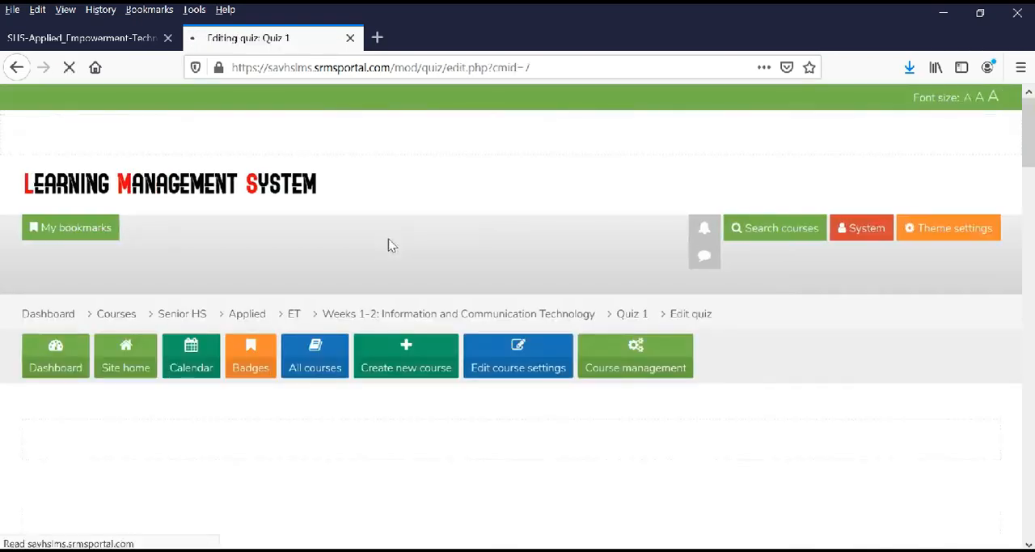
{"action": "scroll", "coordinate": [396, 258], "scroll_direction": "down", "scroll_amount": 4}
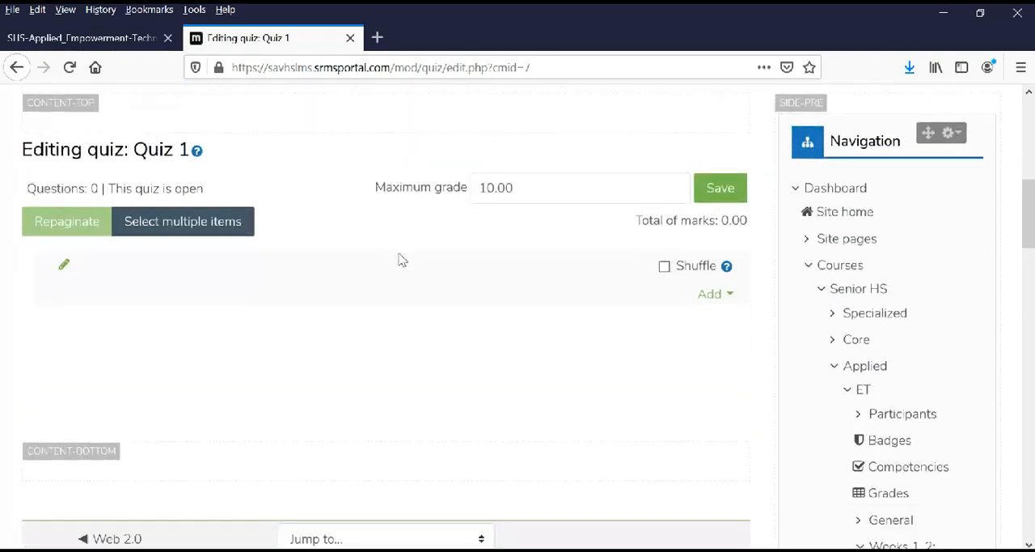
{"action": "left_click", "coordinate": [664, 268]}
Start a new Multiple choice question in Quiz 1.
{"action": "scroll", "coordinate": [630, 304], "scroll_direction": "down", "scroll_amount": 1}
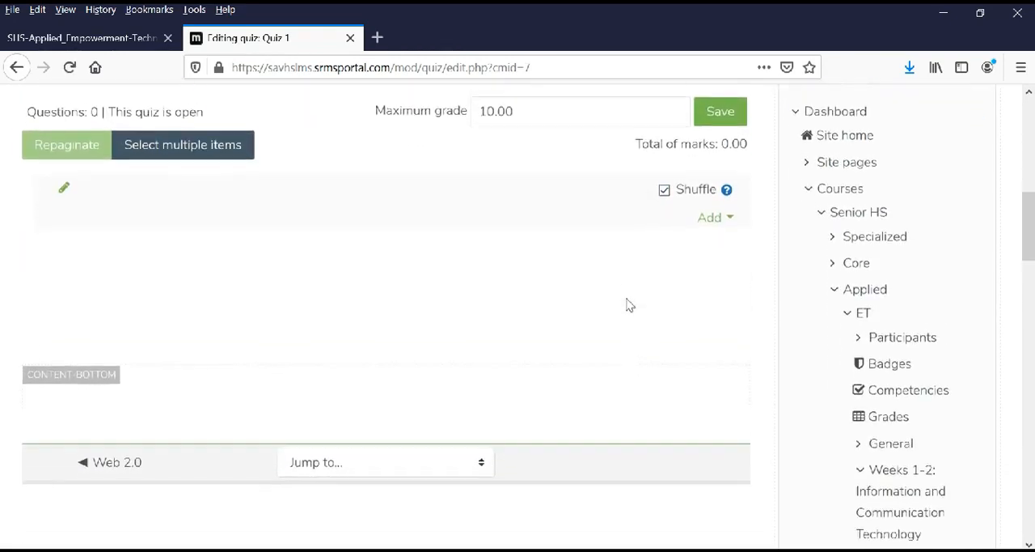
{"action": "left_click", "coordinate": [710, 214]}
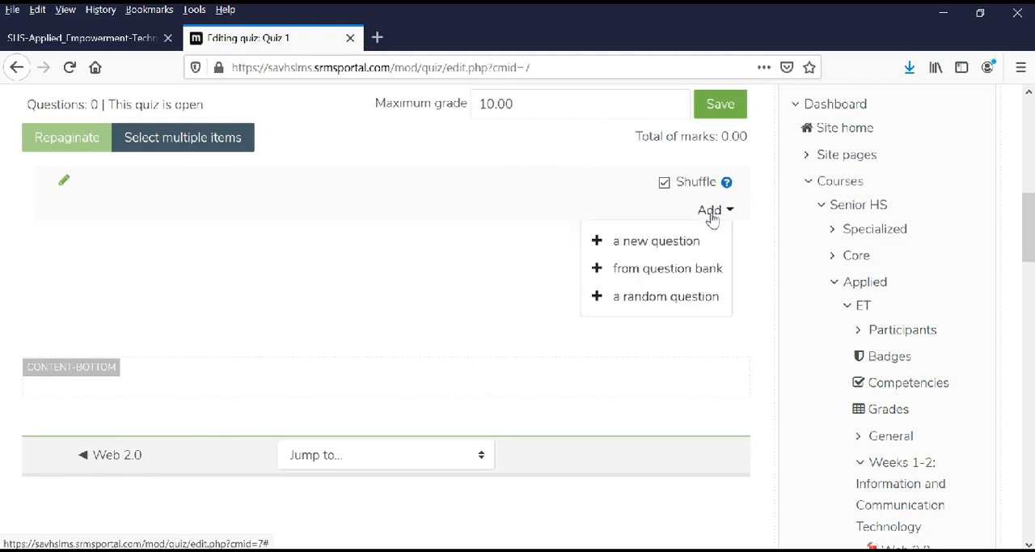
{"action": "left_click", "coordinate": [661, 242]}
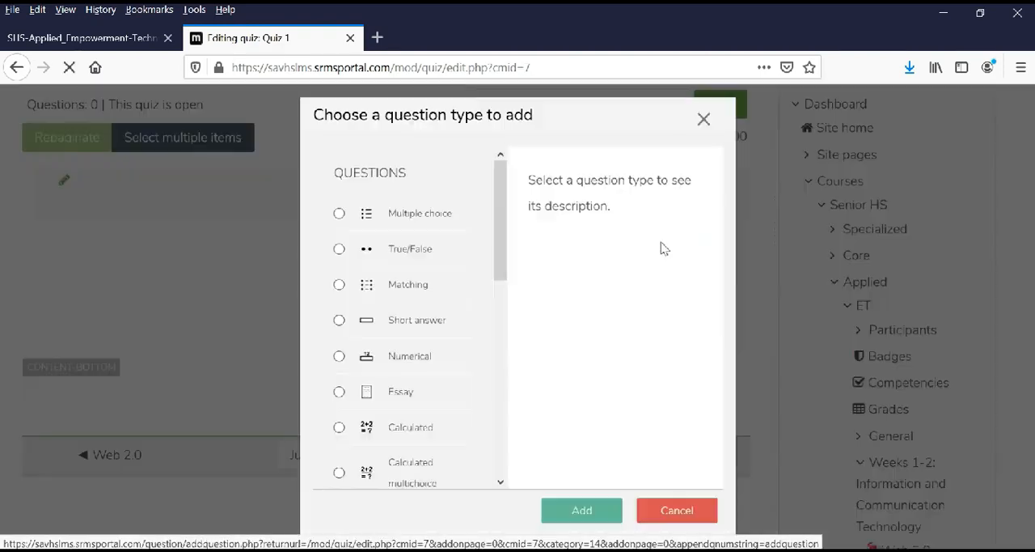
{"action": "left_click", "coordinate": [339, 214]}
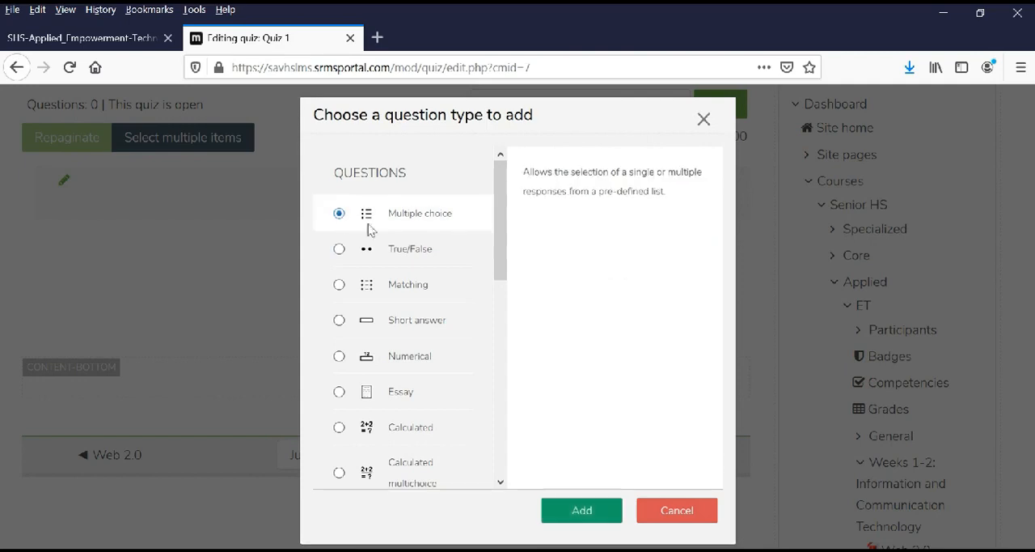
{"action": "left_click", "coordinate": [583, 509]}
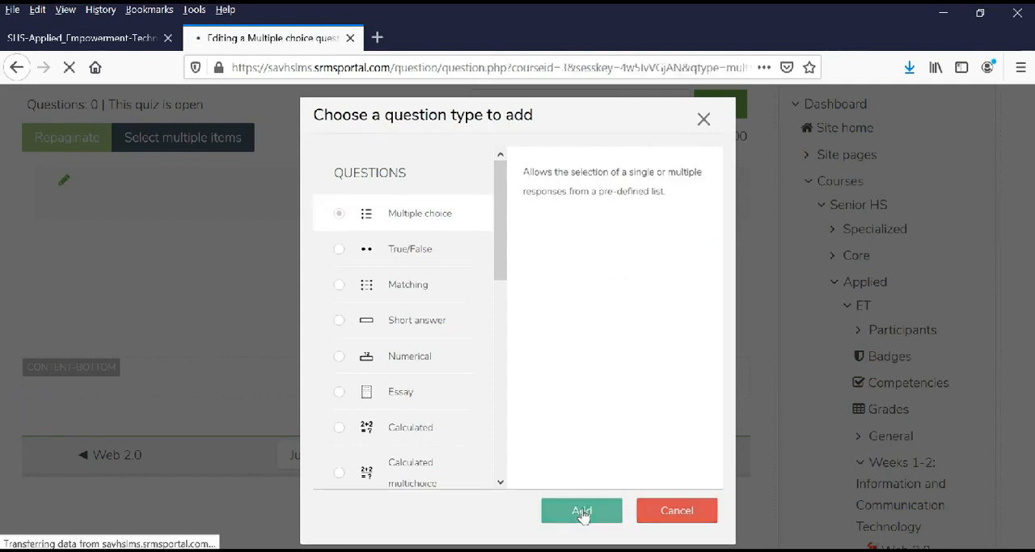
Name the multiple choice question ET, keeping it in the Default for ET category.
{"action": "scroll", "coordinate": [522, 509], "scroll_direction": "down", "scroll_amount": 3}
{"action": "scroll", "coordinate": [416, 344], "scroll_direction": "down", "scroll_amount": 2}
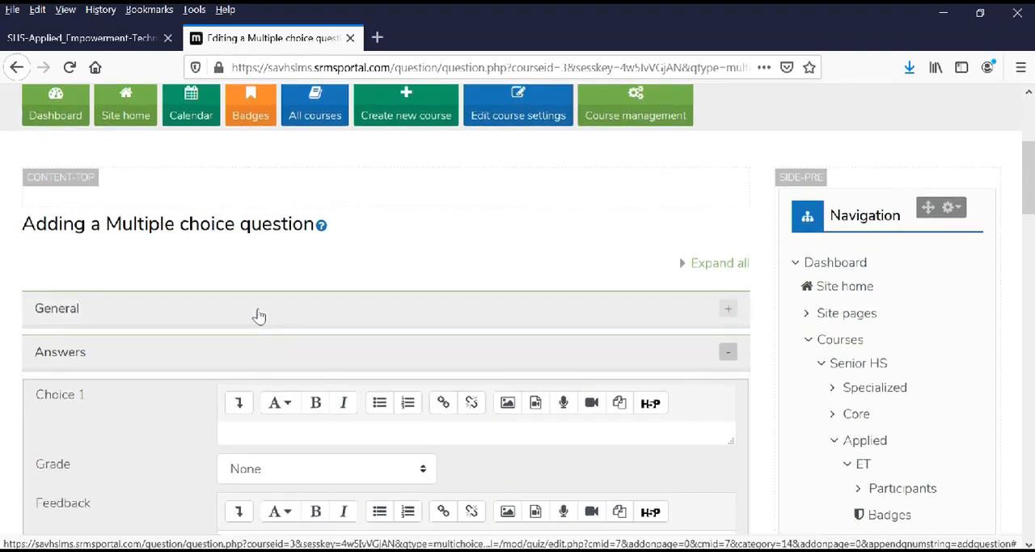
{"action": "left_click", "coordinate": [257, 315]}
{"action": "scroll", "coordinate": [263, 320], "scroll_direction": "down", "scroll_amount": 2}
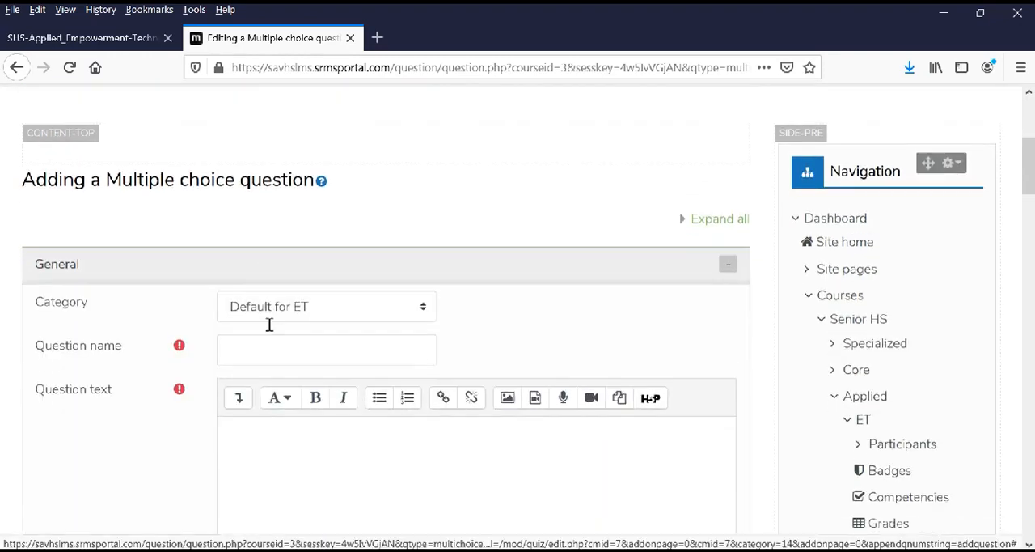
{"action": "left_click", "coordinate": [254, 315]}
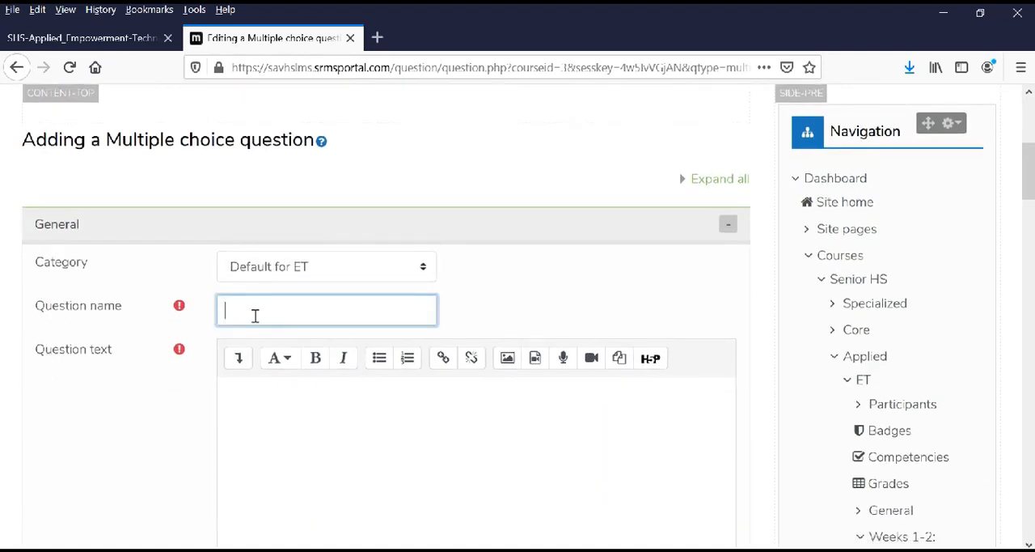
Enter "When did the term web 2.0 become popular?" as the question text.
{"action": "left_click", "coordinate": [279, 413]}
{"action": "scroll", "coordinate": [280, 415], "scroll_direction": "down", "scroll_amount": 4}
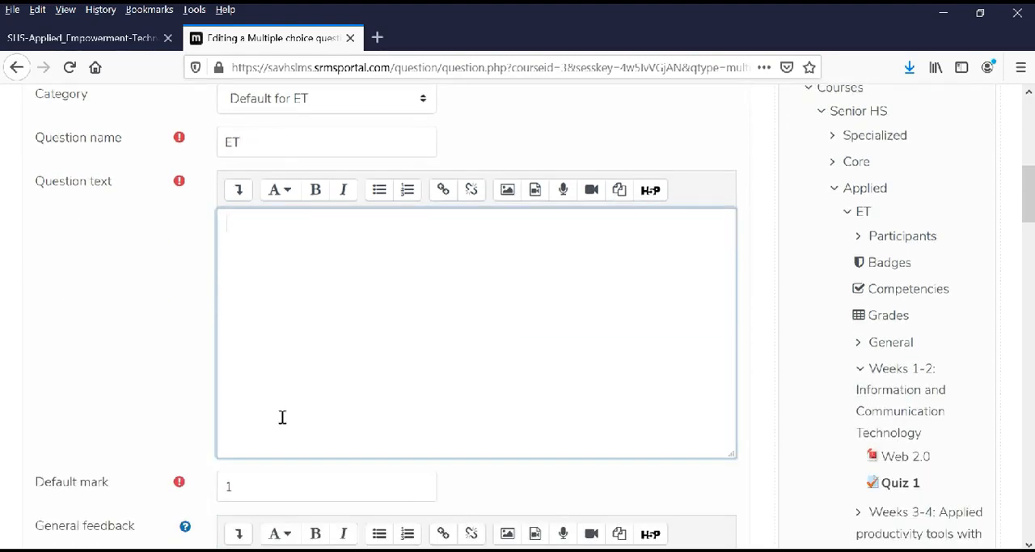
{"action": "scroll", "coordinate": [284, 406], "scroll_direction": "up", "scroll_amount": 2}
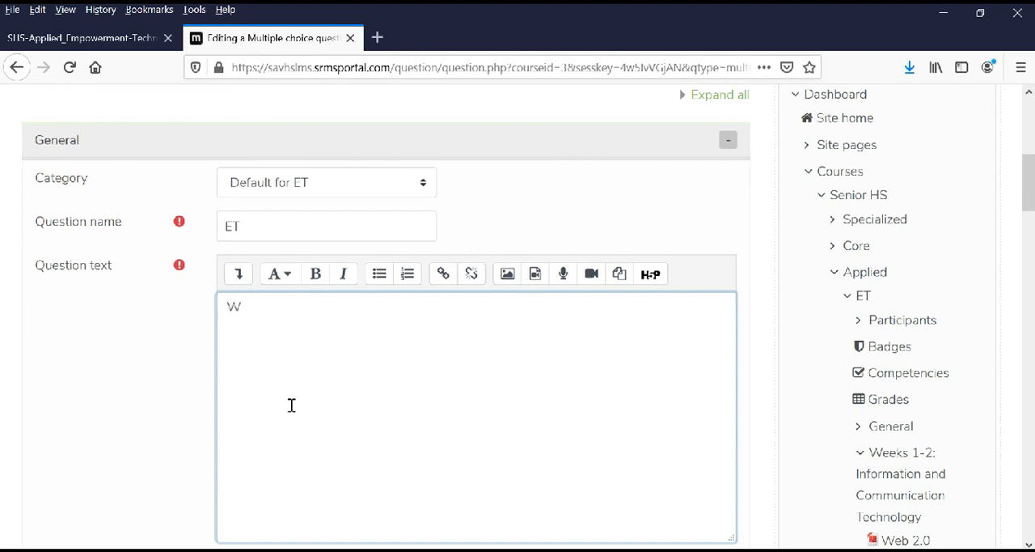
{"action": "type", "text": "When did the term web"}
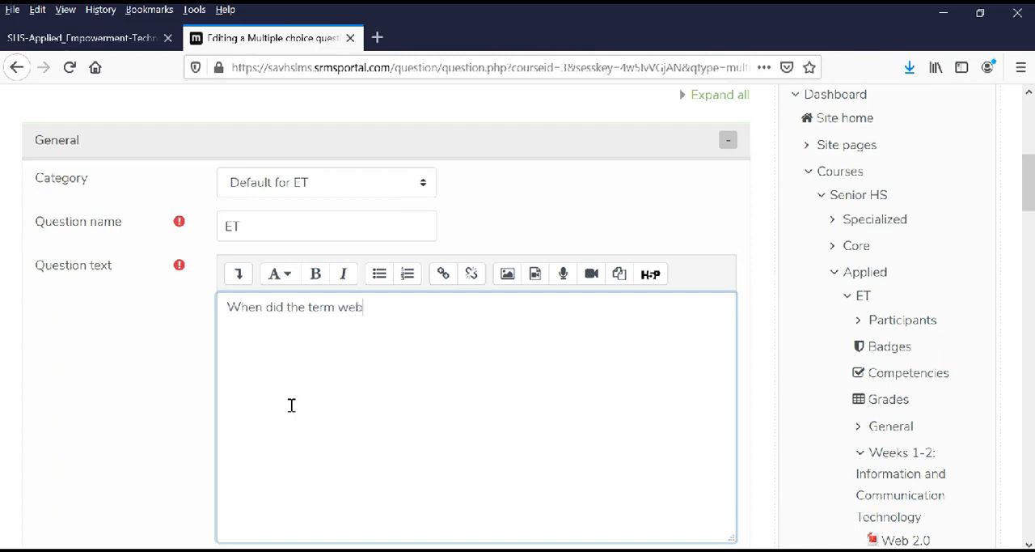
{"action": "type", "text": " 2.0 become popular?"}
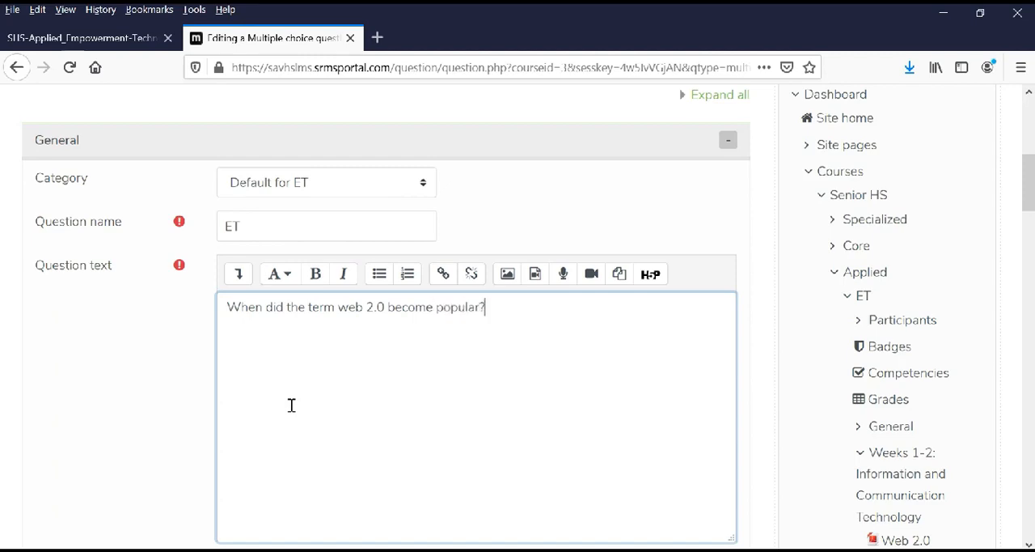
Review the question's default mark, general feedback, and settings for number of answers, shuffling and choice numbering.
{"action": "scroll", "coordinate": [287, 400], "scroll_direction": "down", "scroll_amount": 10}
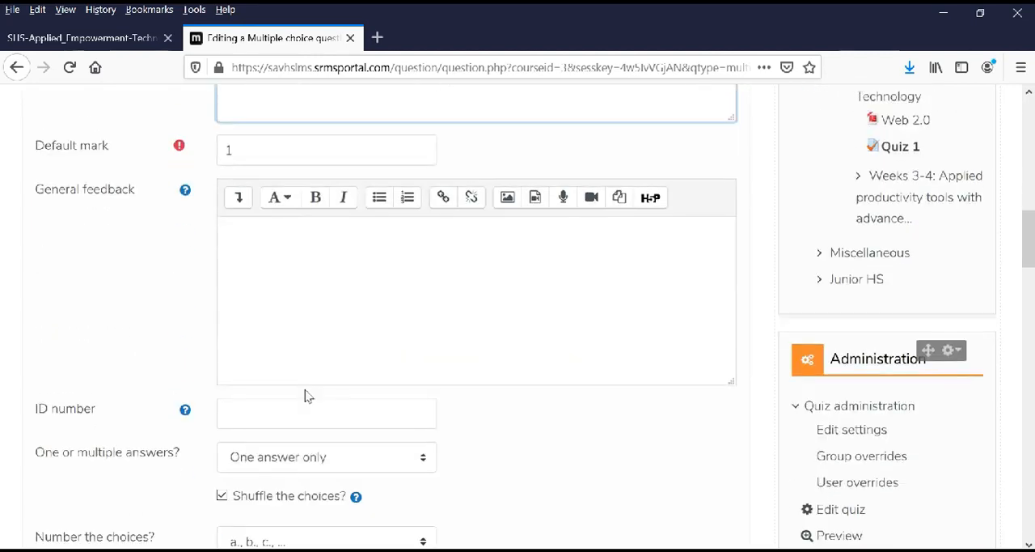
{"action": "scroll", "coordinate": [298, 359], "scroll_direction": "down", "scroll_amount": 3}
{"action": "scroll", "coordinate": [278, 245], "scroll_direction": "up", "scroll_amount": 3}
{"action": "left_click_drag", "start_coordinate": [273, 147], "coordinate": [207, 142]}
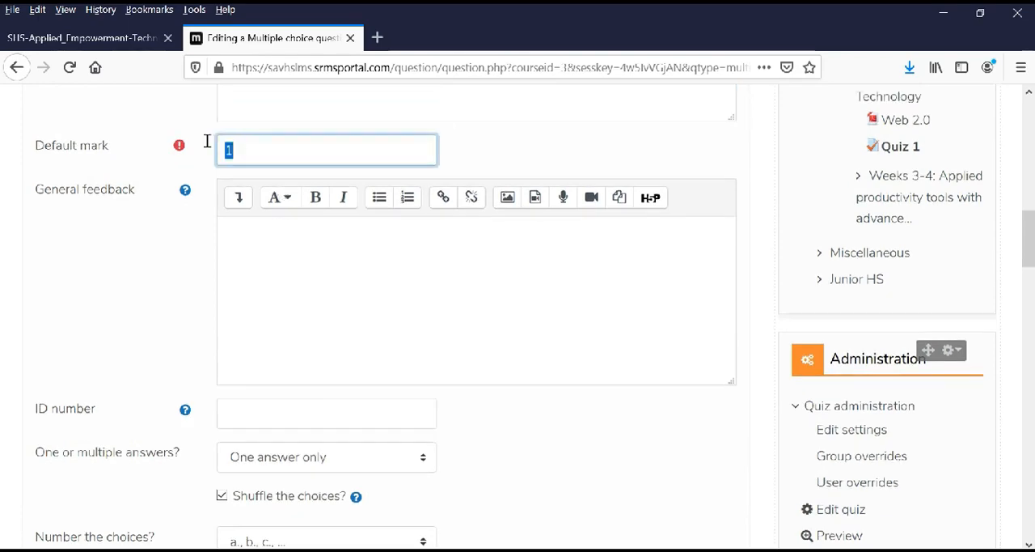
{"action": "left_click", "coordinate": [152, 257]}
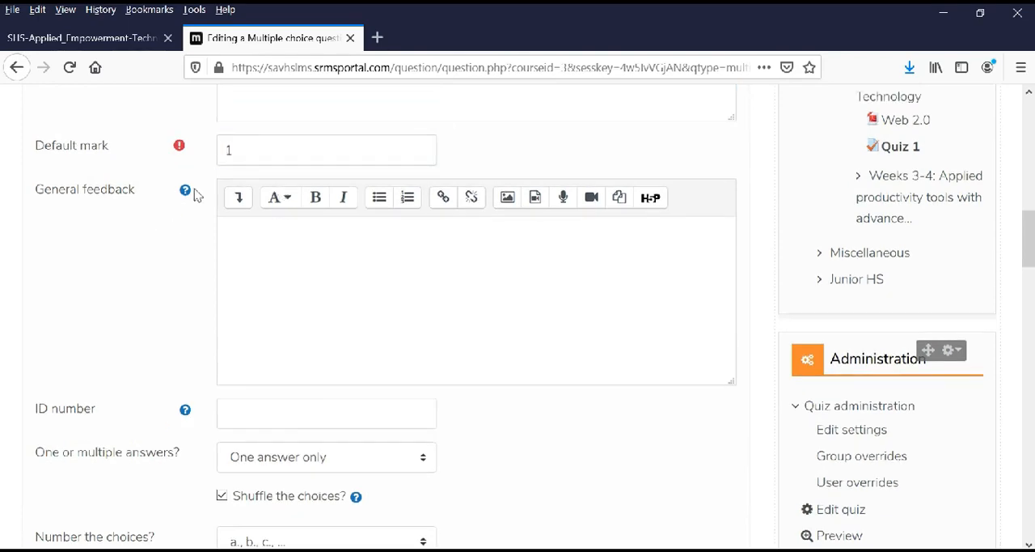
{"action": "scroll", "coordinate": [199, 292], "scroll_direction": "down", "scroll_amount": 5}
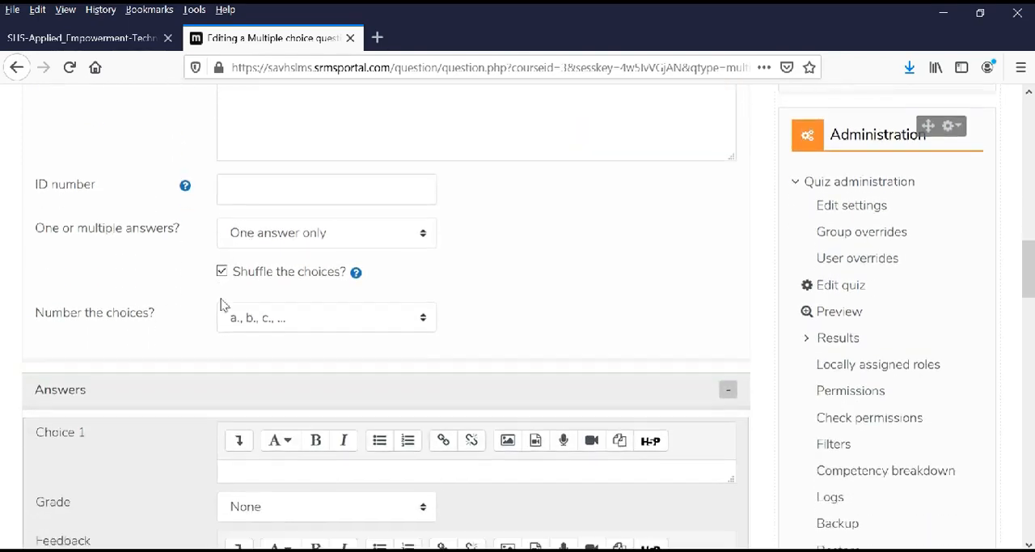
{"action": "scroll", "coordinate": [224, 304], "scroll_direction": "down", "scroll_amount": 4}
Enter 2004 as Choice 1 and set its grade to 100%.
{"action": "left_click", "coordinate": [268, 273]}
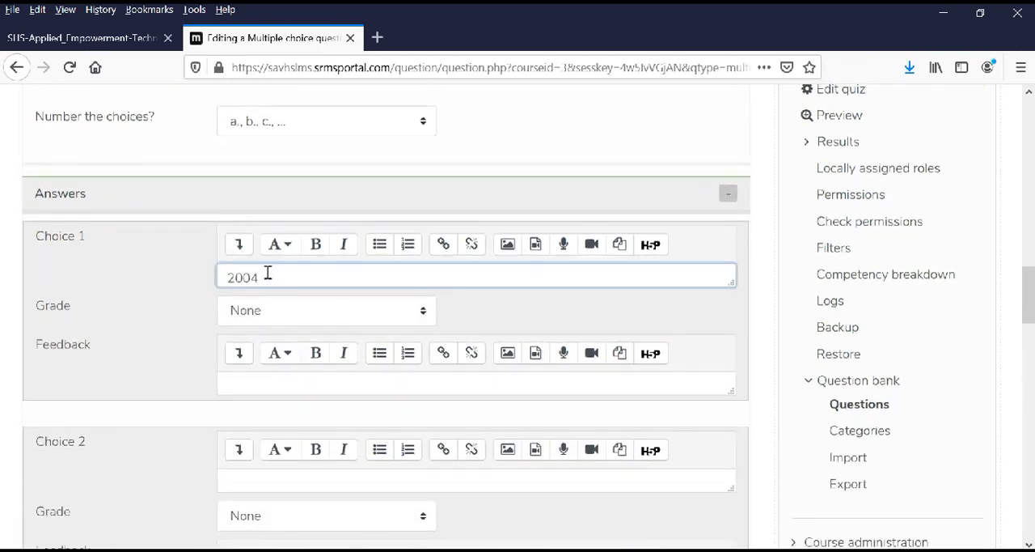
{"action": "left_click", "coordinate": [154, 328]}
{"action": "scroll", "coordinate": [211, 304], "scroll_direction": "down", "scroll_amount": 2}
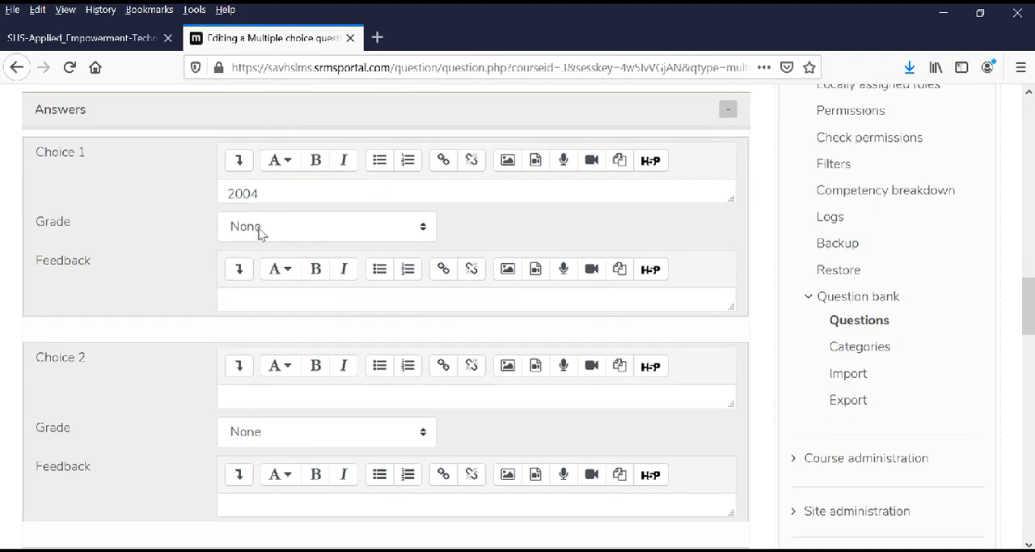
{"action": "left_click", "coordinate": [259, 233]}
{"action": "left_click", "coordinate": [261, 276]}
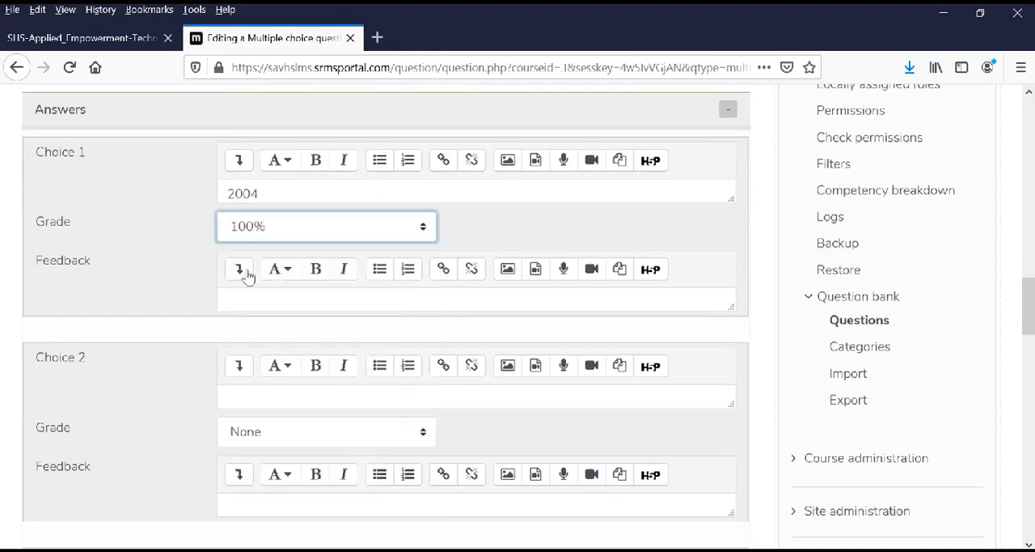
{"action": "left_click", "coordinate": [188, 254]}
Enter 1994 as Choice 2, leaving its grade at None.
{"action": "scroll", "coordinate": [194, 258], "scroll_direction": "down", "scroll_amount": 4}
{"action": "left_click", "coordinate": [243, 233]}
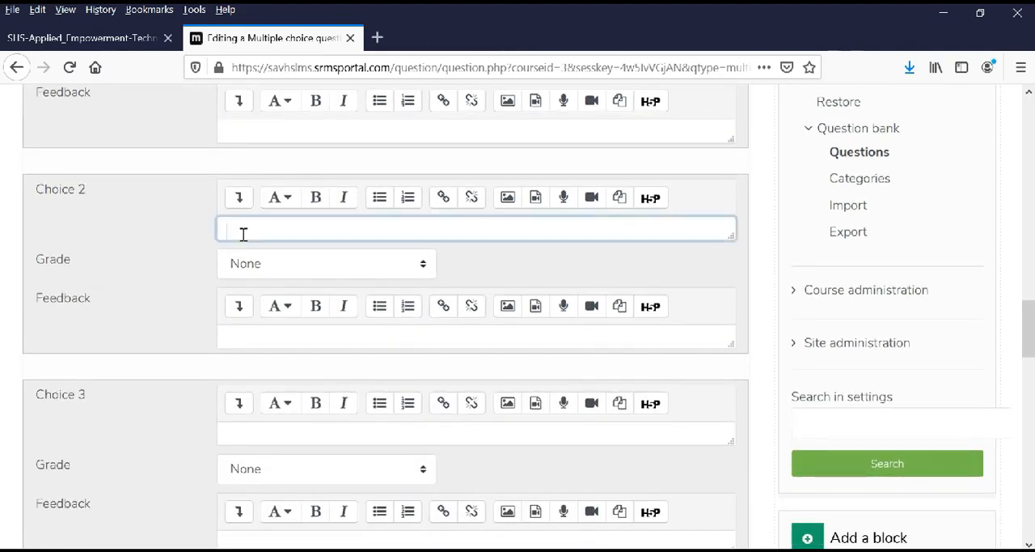
{"action": "type", "text": "1994"}
{"action": "left_click", "coordinate": [203, 261]}
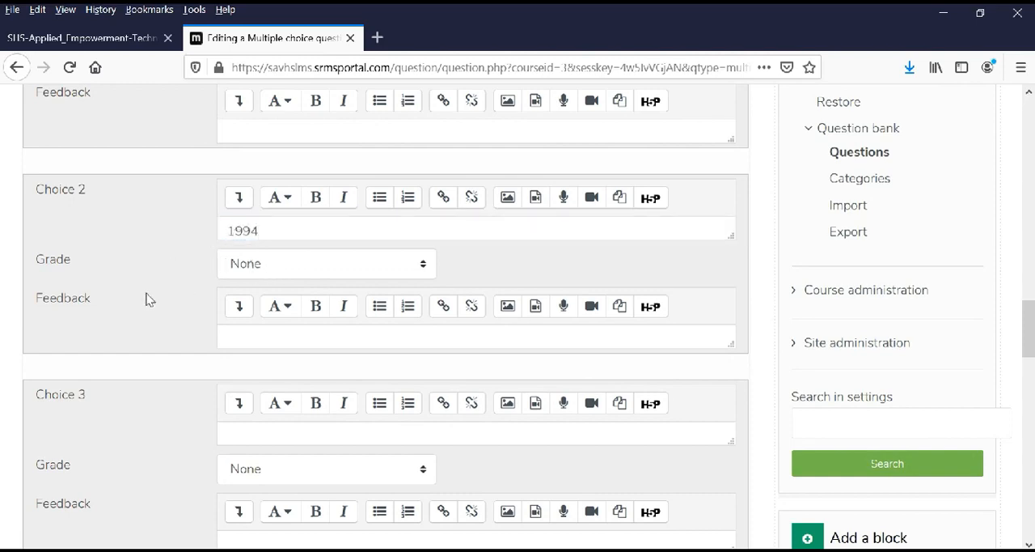
Enter 2008 as Choice 3 and 1990 as Choice 4, both without a grade.
{"action": "scroll", "coordinate": [148, 306], "scroll_direction": "down", "scroll_amount": 2}
{"action": "scroll", "coordinate": [148, 306], "scroll_direction": "down", "scroll_amount": 2}
{"action": "left_click", "coordinate": [236, 261]}
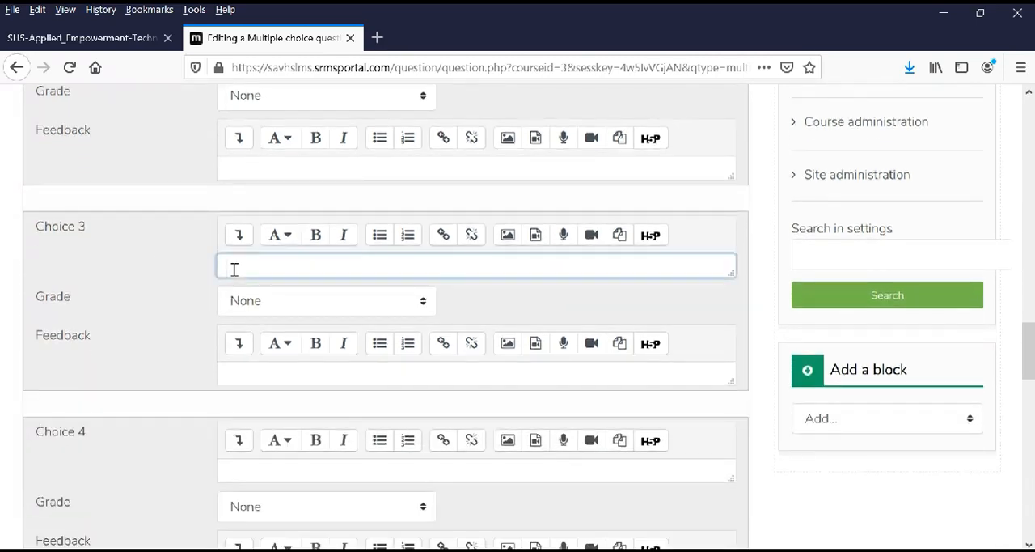
{"action": "type", "text": "2008"}
{"action": "left_click", "coordinate": [266, 474]}
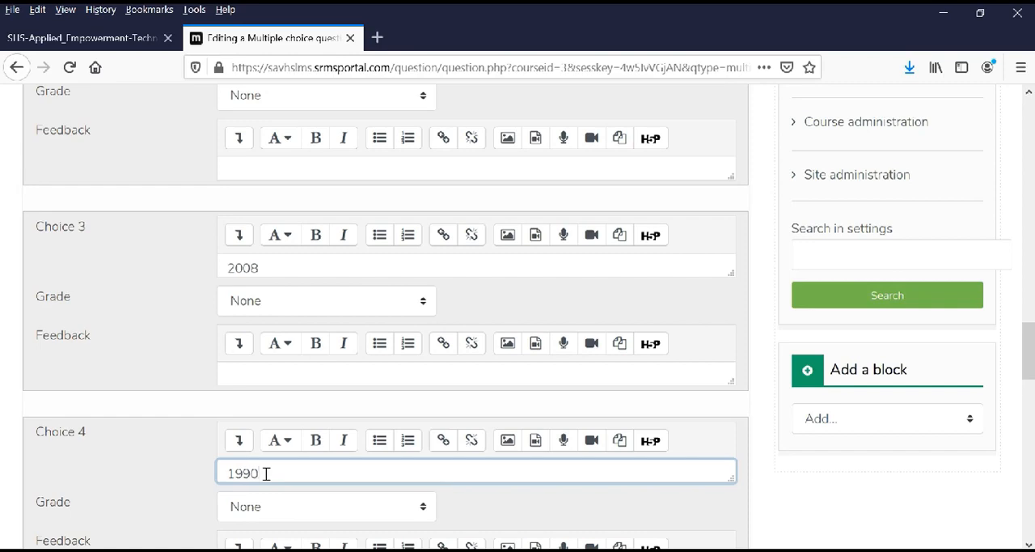
{"action": "left_click", "coordinate": [162, 469]}
Save the multiple choice question with Choice 5 left blank and return to the quiz's question list.
{"action": "scroll", "coordinate": [161, 477], "scroll_direction": "down", "scroll_amount": 6}
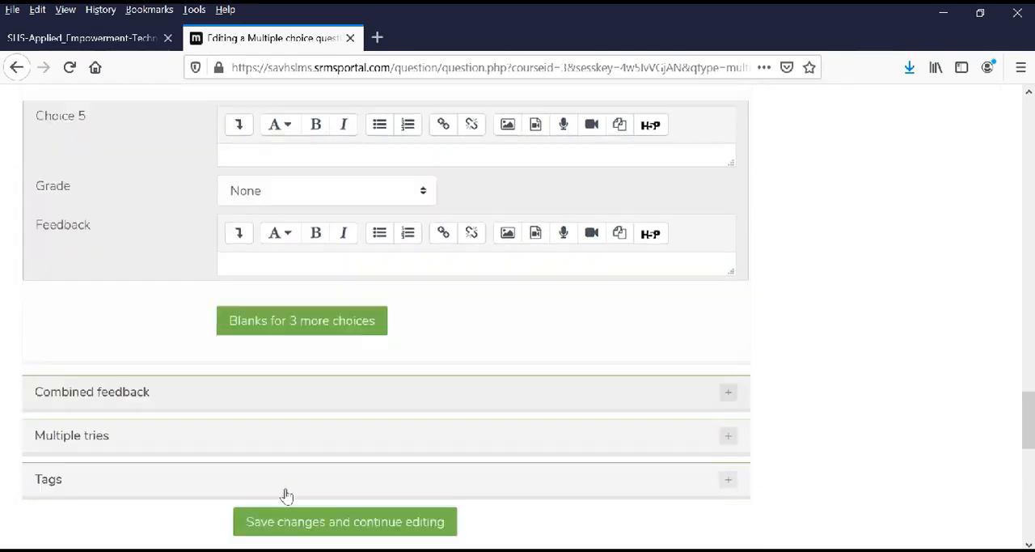
{"action": "scroll", "coordinate": [287, 495], "scroll_direction": "down", "scroll_amount": 3}
{"action": "left_click", "coordinate": [289, 333]}
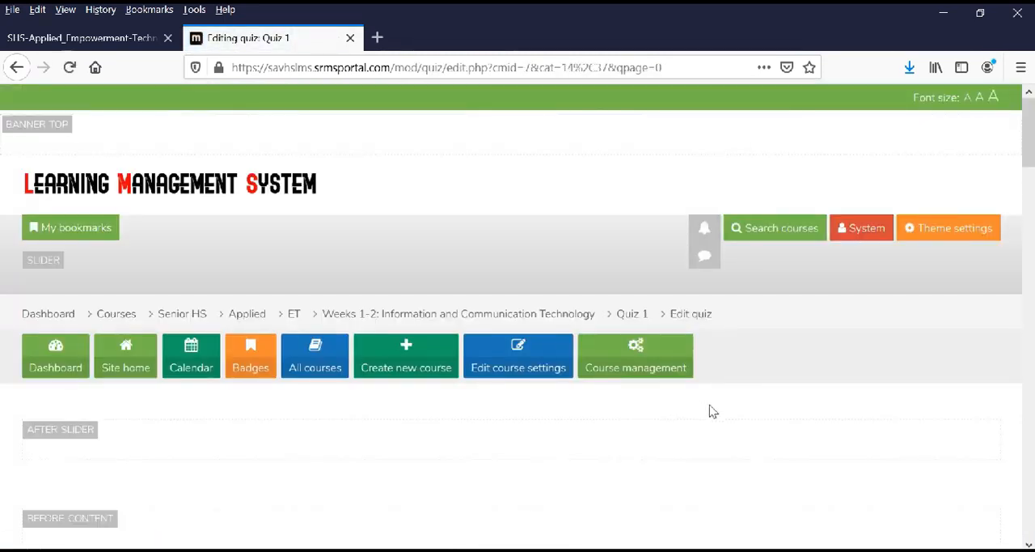
Start a new True/False question after the first question in Quiz 1.
{"action": "scroll", "coordinate": [711, 421], "scroll_direction": "down", "scroll_amount": 5}
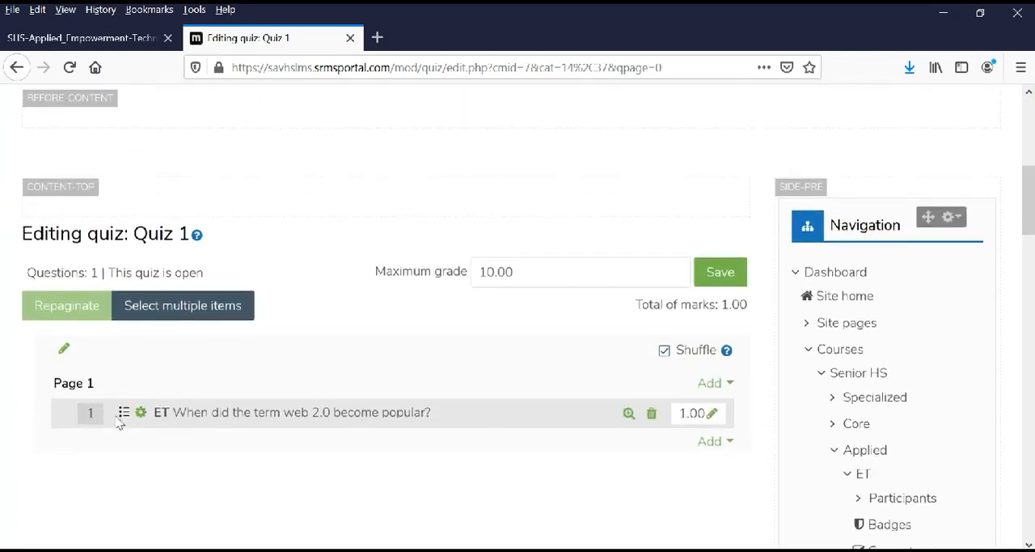
{"action": "left_click", "coordinate": [712, 442]}
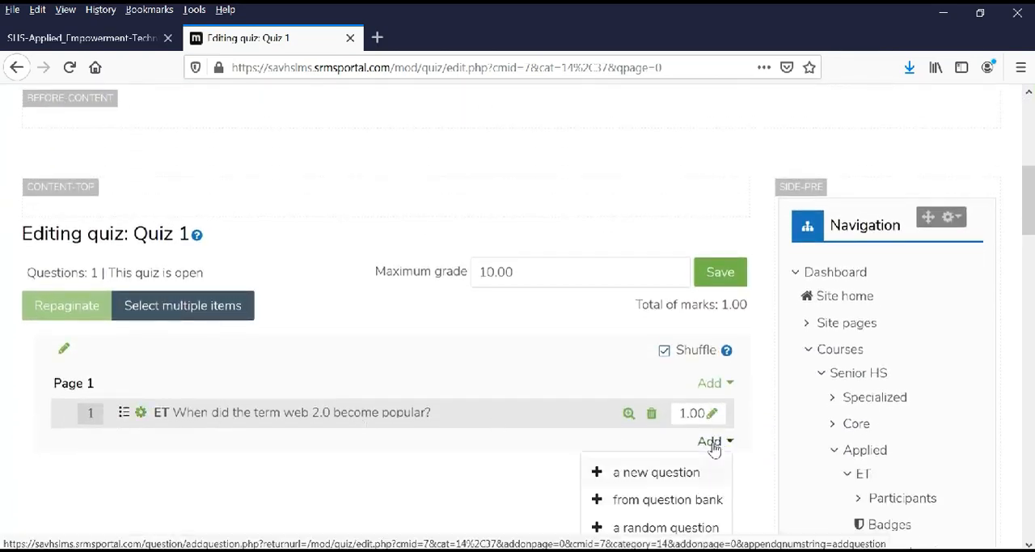
{"action": "left_click", "coordinate": [649, 475]}
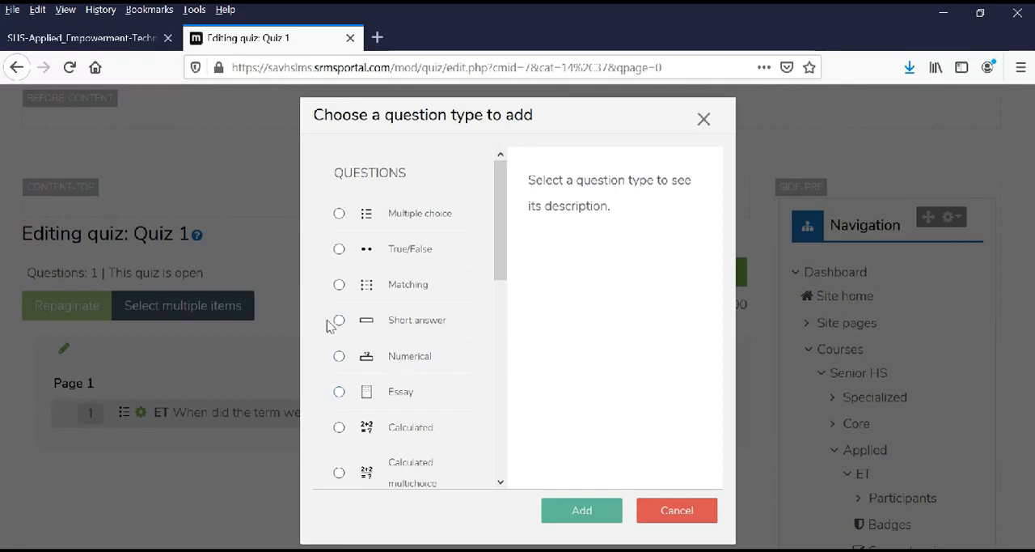
{"action": "left_click", "coordinate": [339, 250]}
{"action": "left_click", "coordinate": [583, 512]}
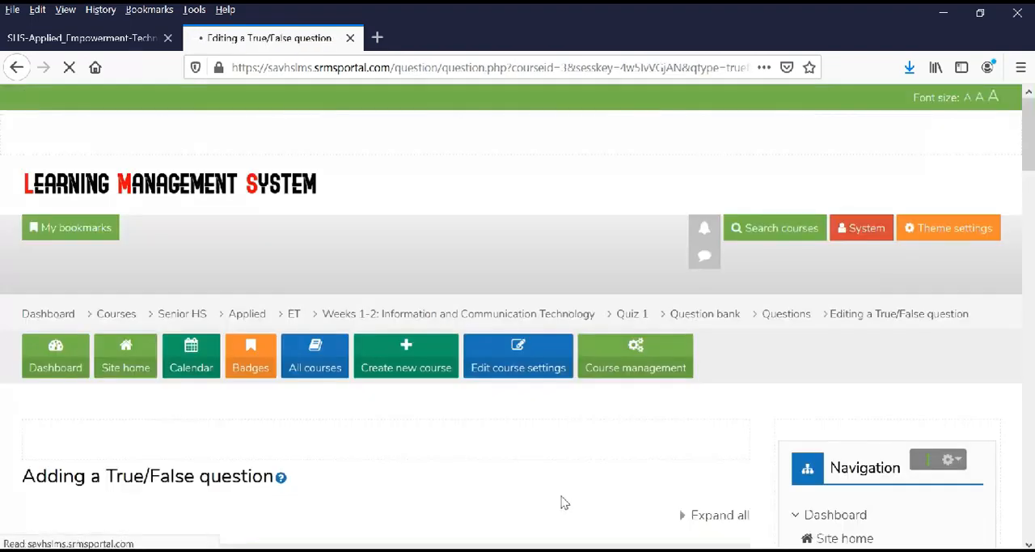
{"action": "scroll", "coordinate": [561, 499], "scroll_direction": "down", "scroll_amount": 3}
{"action": "scroll", "coordinate": [562, 496], "scroll_direction": "down", "scroll_amount": 2}
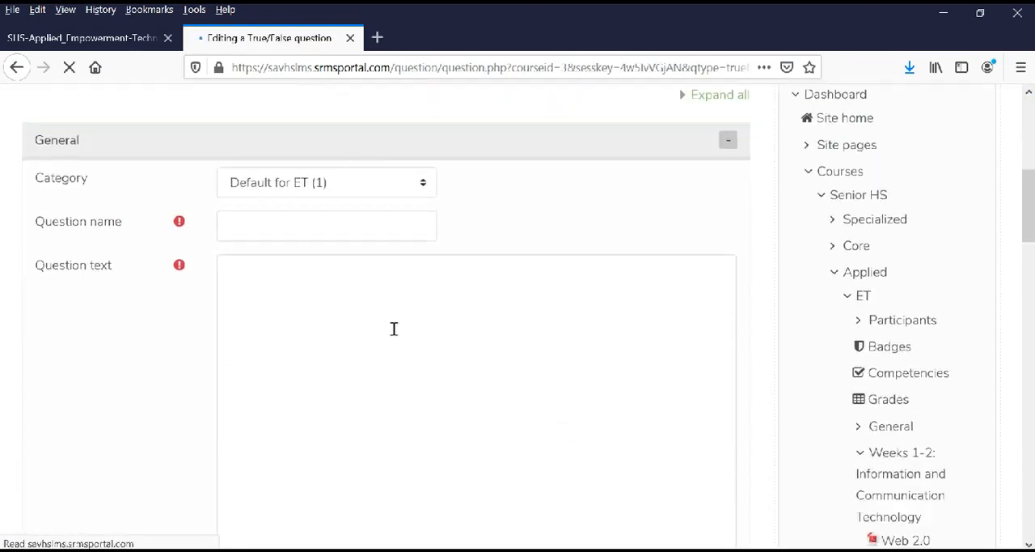
Name the True/False question ET and enter the question text "A blog can be used to communicate your news to the world.".
{"action": "left_click", "coordinate": [250, 222]}
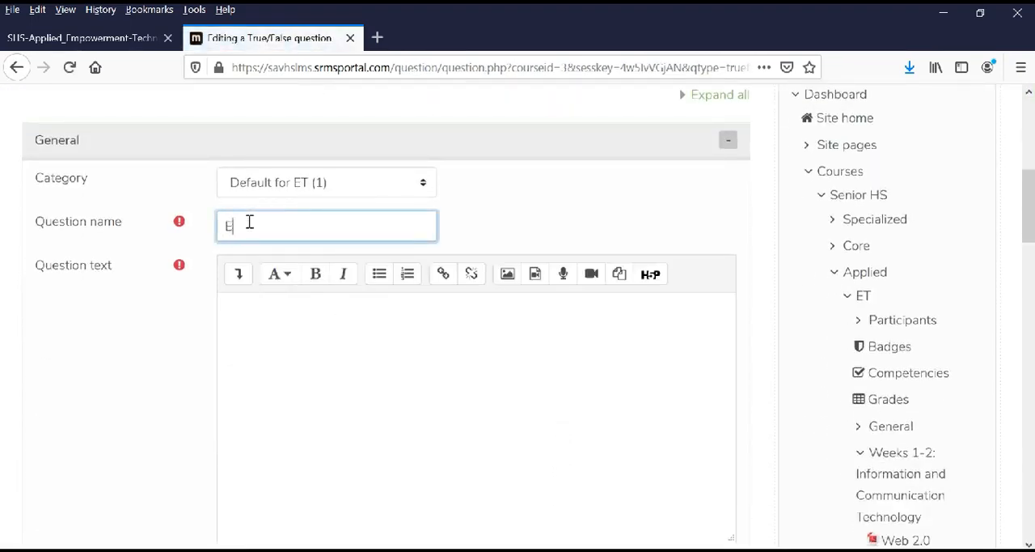
{"action": "left_click", "coordinate": [312, 357]}
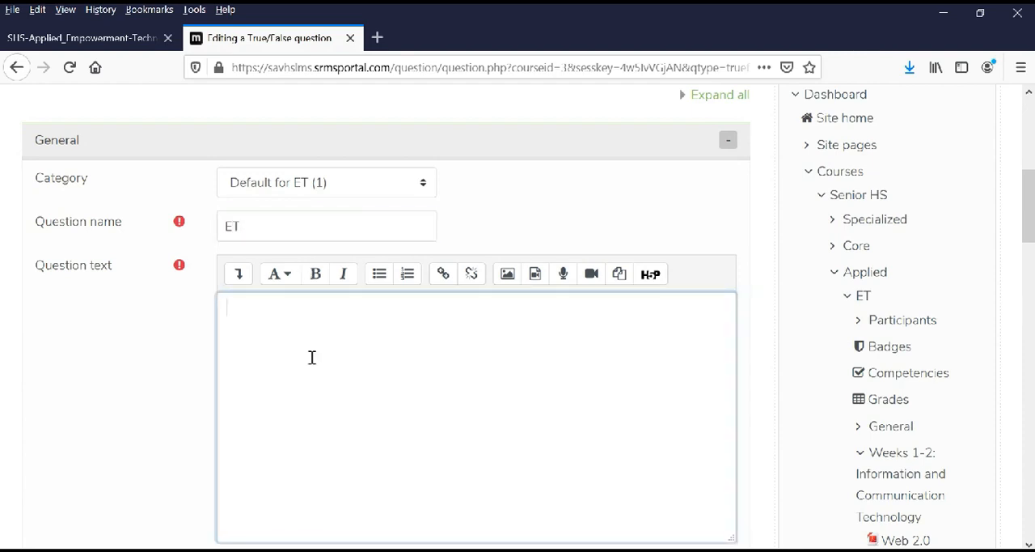
{"action": "type", "text": "A blog can be used to communicate your news"}
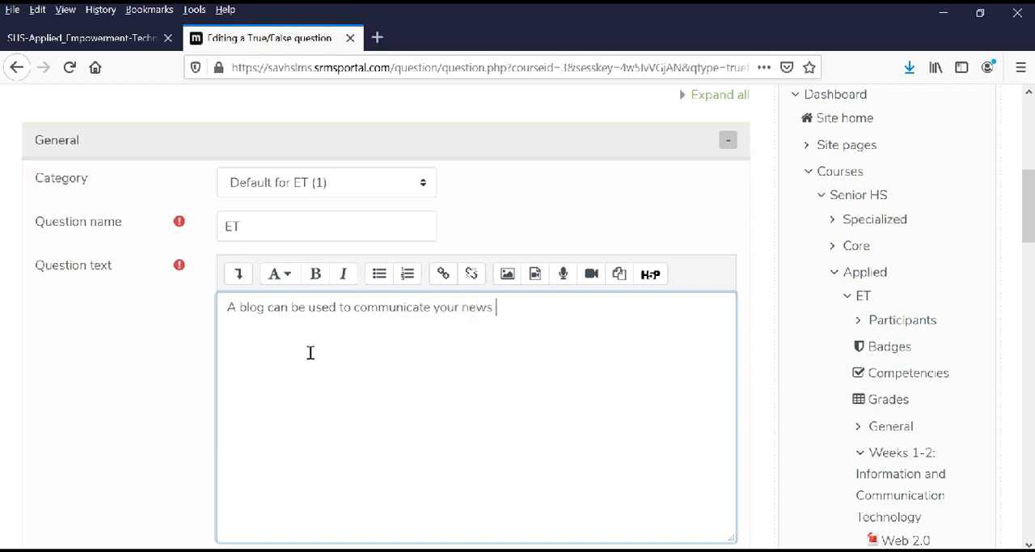
{"action": "type", "text": "e world."}
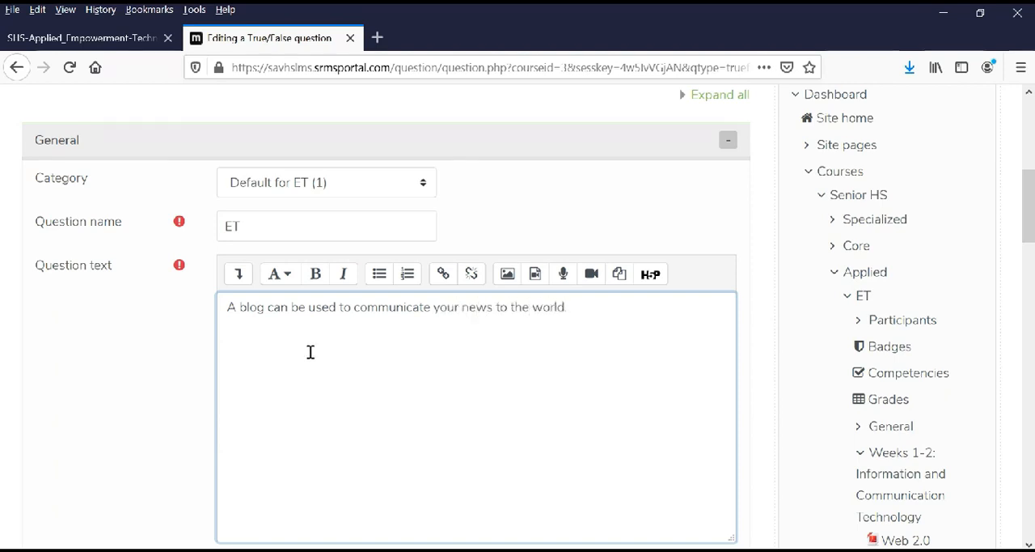
{"action": "left_click", "coordinate": [168, 362]}
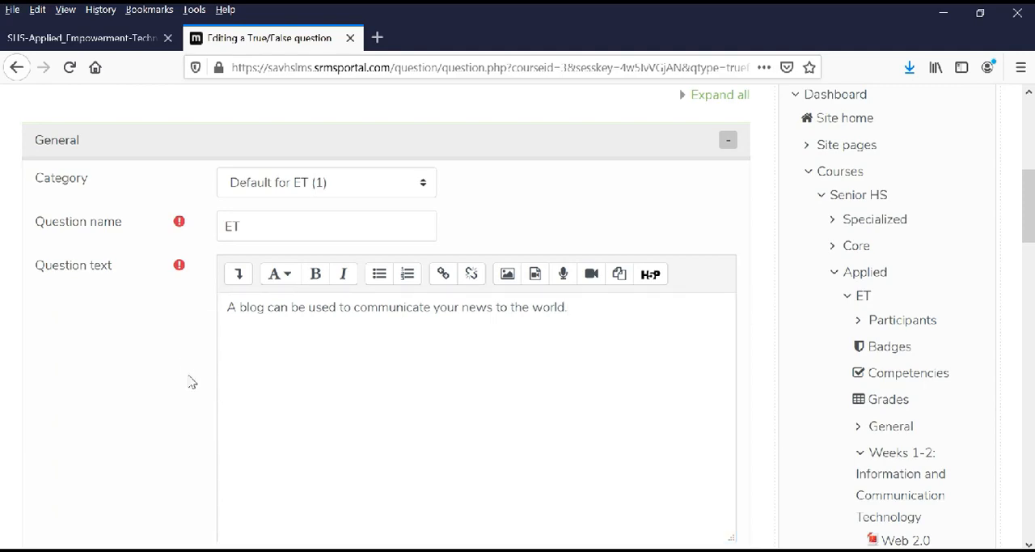
Set the correct answer to True and save the True/False question to the quiz.
{"action": "scroll", "coordinate": [189, 381], "scroll_direction": "down", "scroll_amount": 3}
{"action": "scroll", "coordinate": [204, 397], "scroll_direction": "down", "scroll_amount": 4}
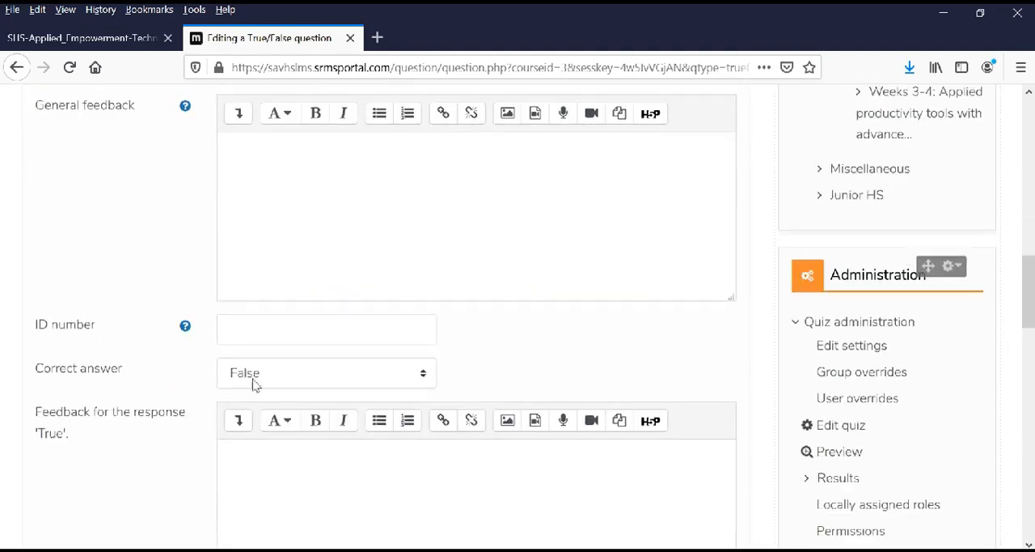
{"action": "left_click", "coordinate": [276, 380]}
{"action": "left_click", "coordinate": [264, 422]}
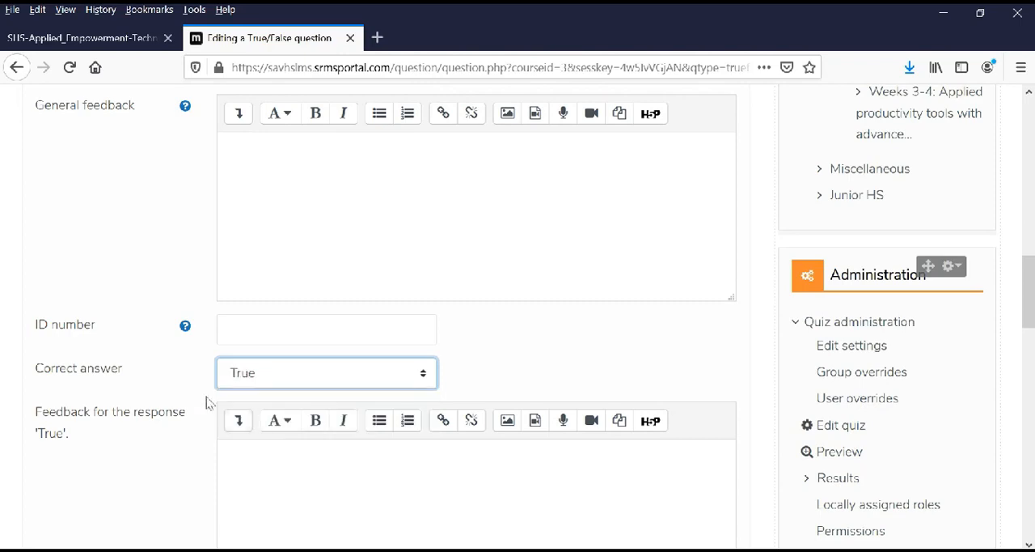
{"action": "scroll", "coordinate": [194, 390], "scroll_direction": "down", "scroll_amount": 10}
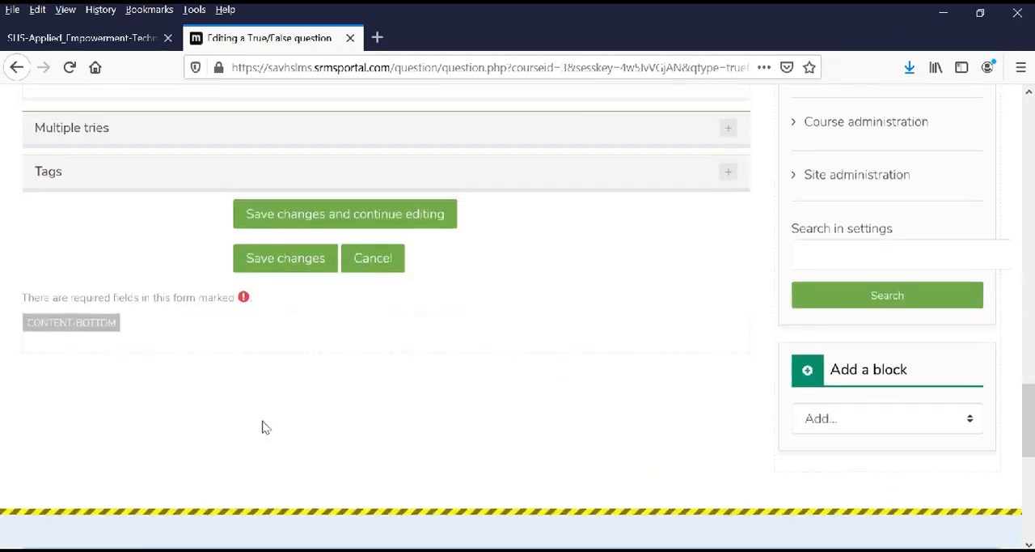
{"action": "left_click", "coordinate": [275, 269]}
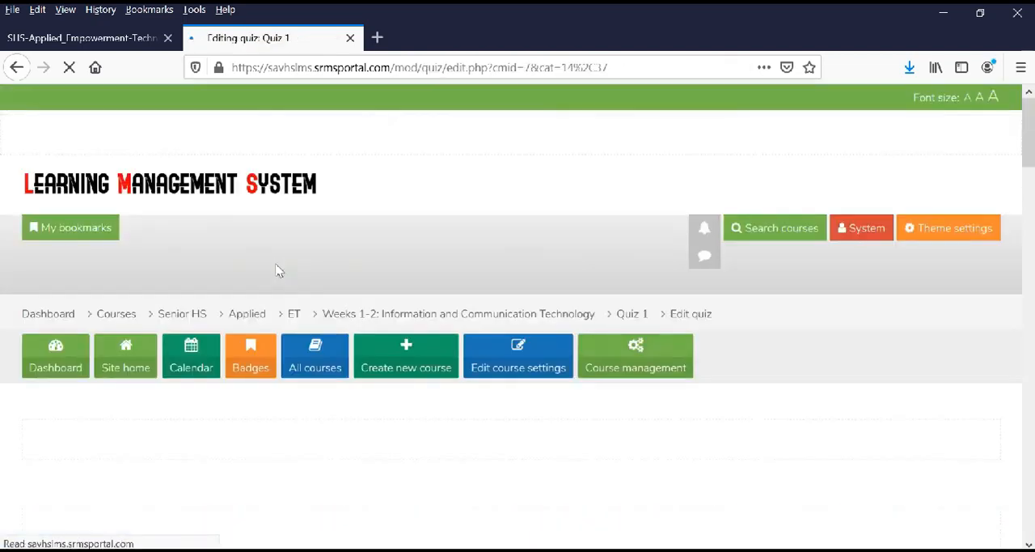
Start a new Short answer question after the last question in Quiz 1.
{"action": "scroll", "coordinate": [490, 362], "scroll_direction": "down", "scroll_amount": 8}
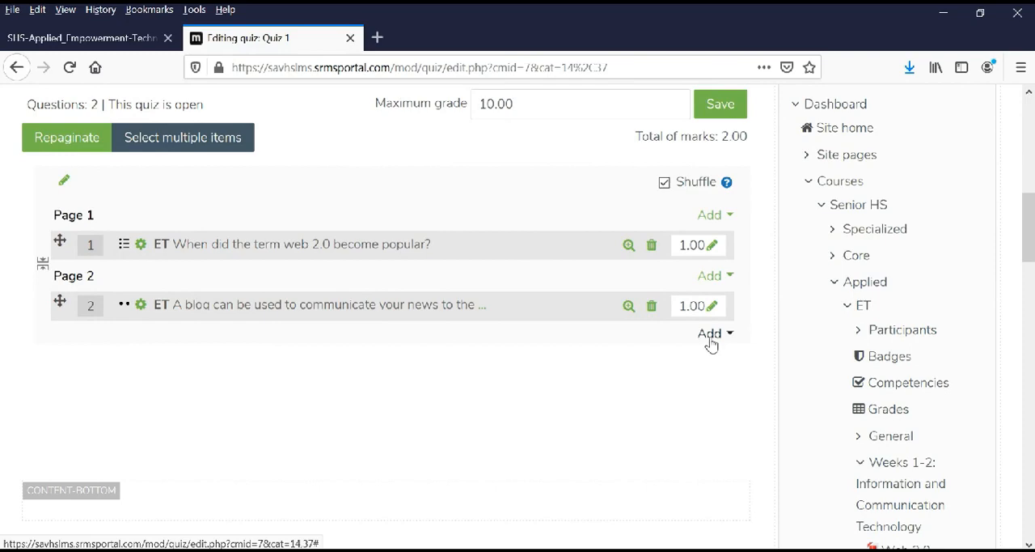
{"action": "left_click", "coordinate": [711, 338]}
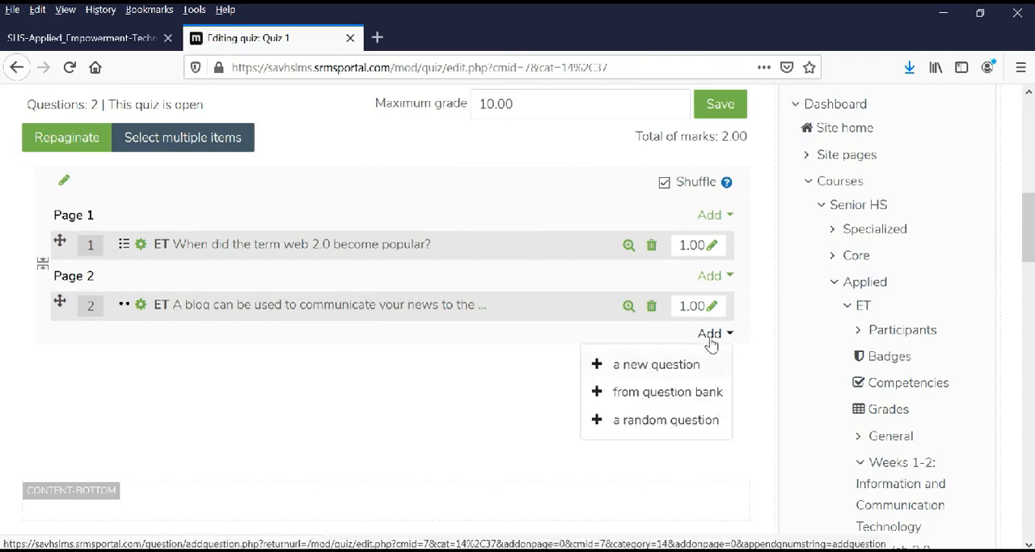
{"action": "left_click", "coordinate": [644, 366]}
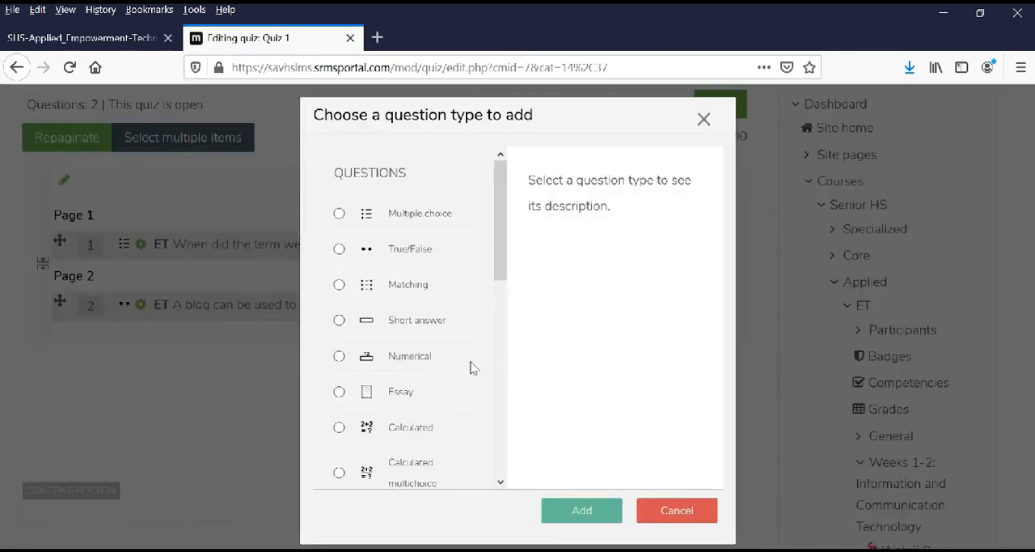
{"action": "left_click", "coordinate": [341, 321]}
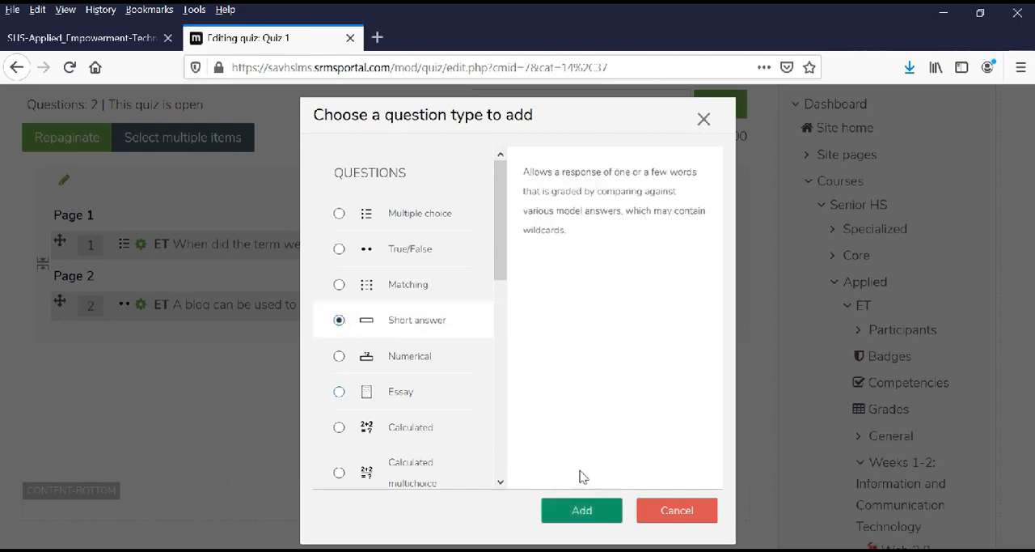
{"action": "left_click", "coordinate": [593, 513]}
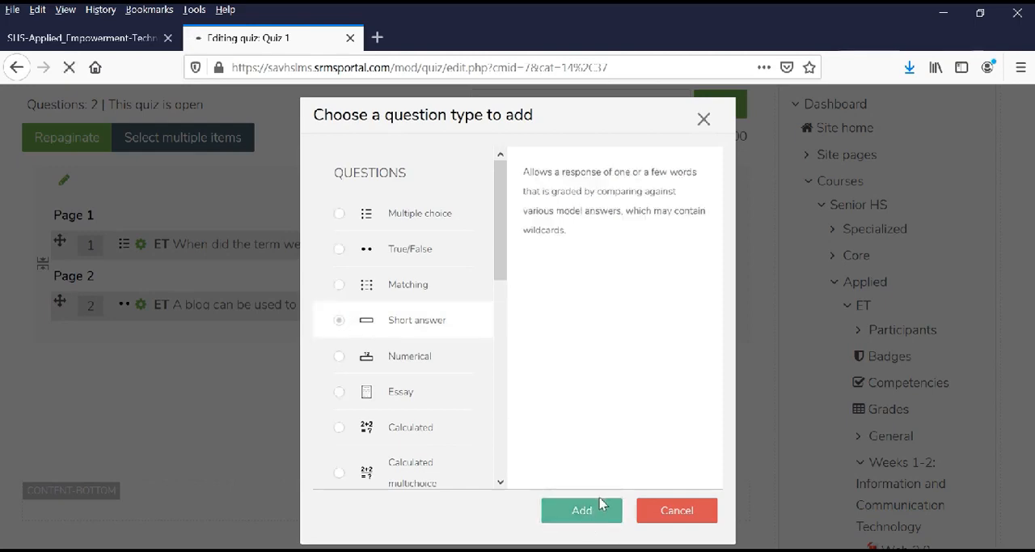
Expand the General section of the short answer question and name the question ET.
{"action": "scroll", "coordinate": [397, 425], "scroll_direction": "down", "scroll_amount": 3}
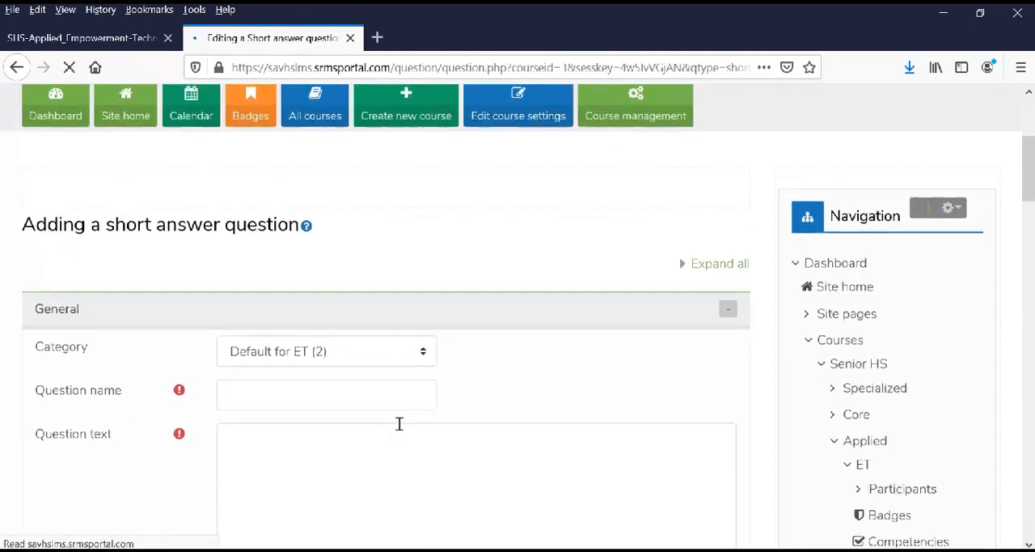
{"action": "scroll", "coordinate": [364, 397], "scroll_direction": "down", "scroll_amount": 1}
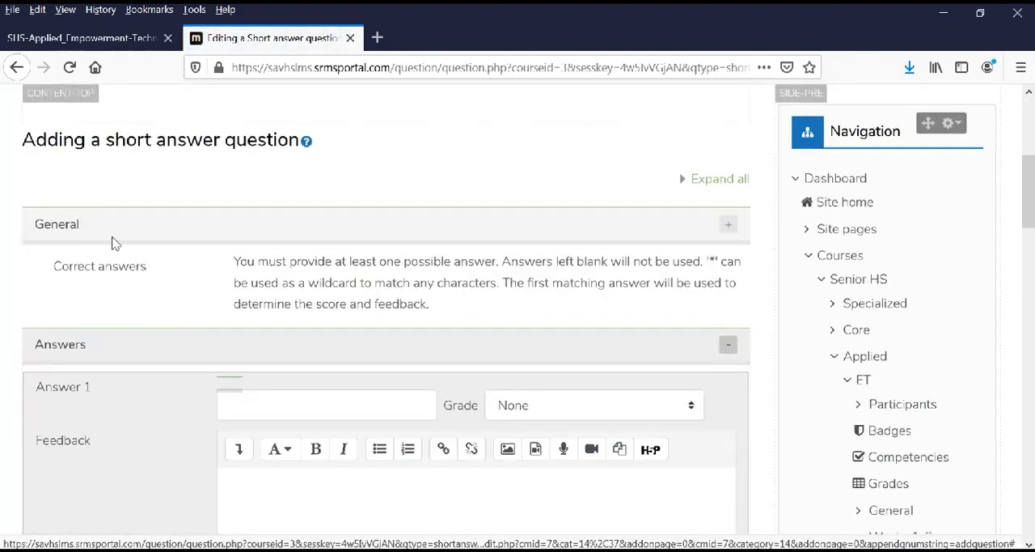
{"action": "left_click", "coordinate": [74, 225]}
{"action": "left_click", "coordinate": [276, 318]}
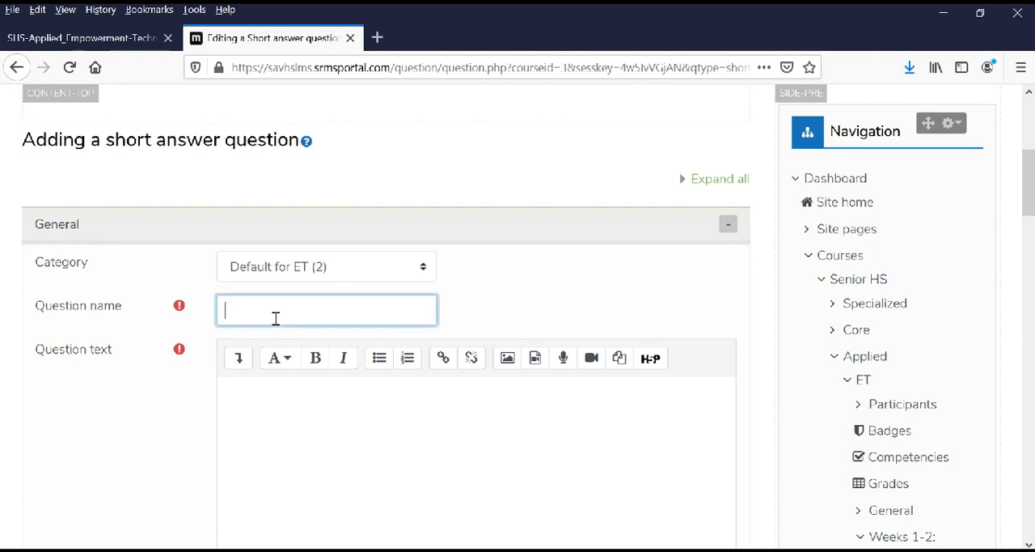
{"action": "type", "text": "ET"}
Enter the question text "It refers to the website that emphasize user-generated content, ease of use, participating culture and interoperability for end users".
{"action": "left_click", "coordinate": [248, 410]}
{"action": "type", "text": "It"}
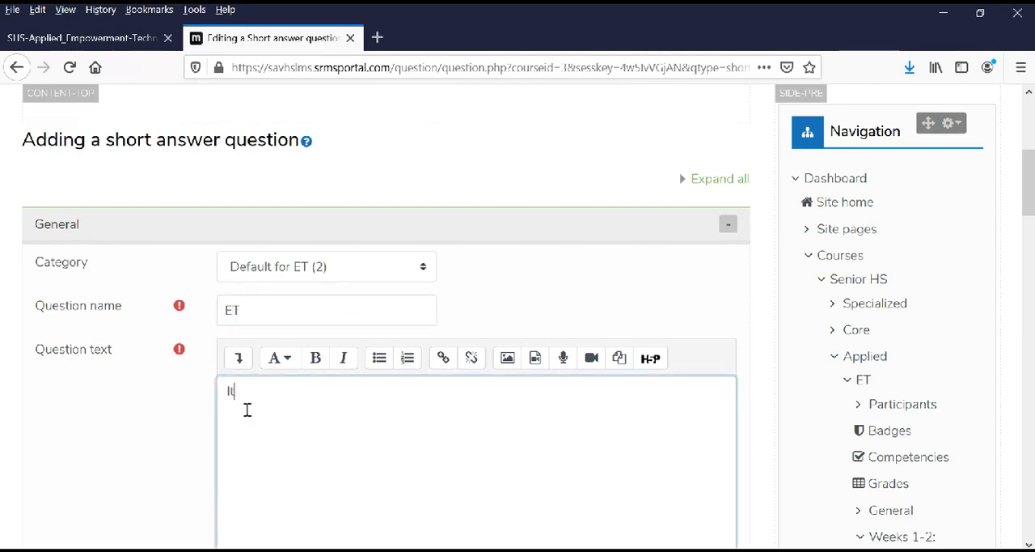
{"action": "type", "text": " refers to the website that emphasize user"}
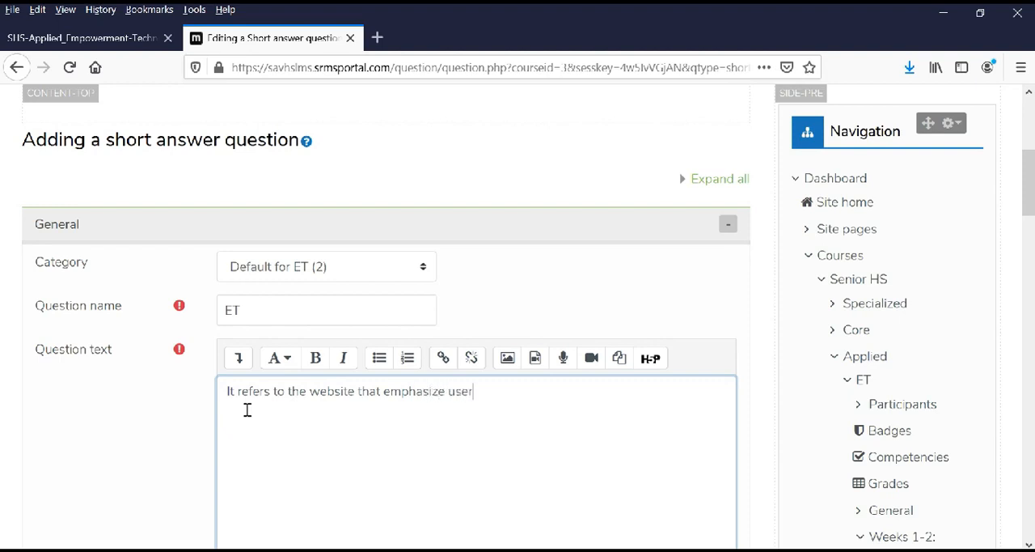
{"action": "type", "text": "-generated content"}
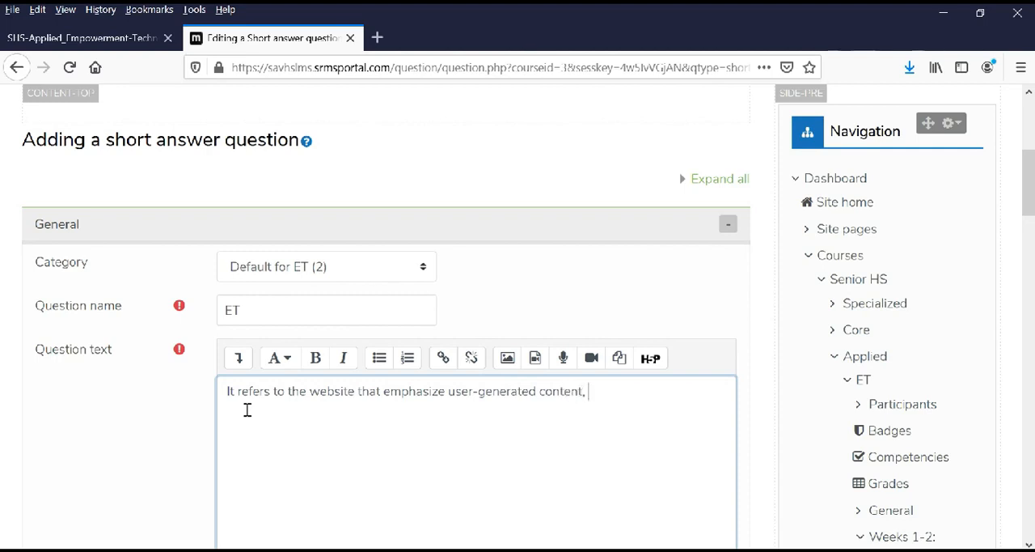
{"action": "type", "text": ", ease of use, pa"}
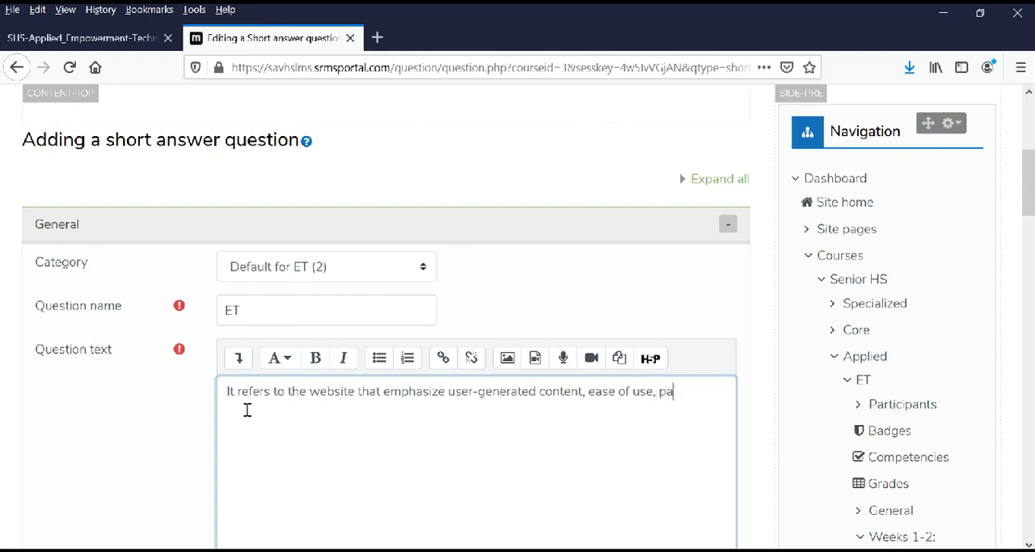
{"action": "type", "text": "rticipating cultu"}
{"action": "key", "text": "BackSpace"}
{"action": "key", "text": "BackSpace"}
{"action": "type", "text": "ulture"}
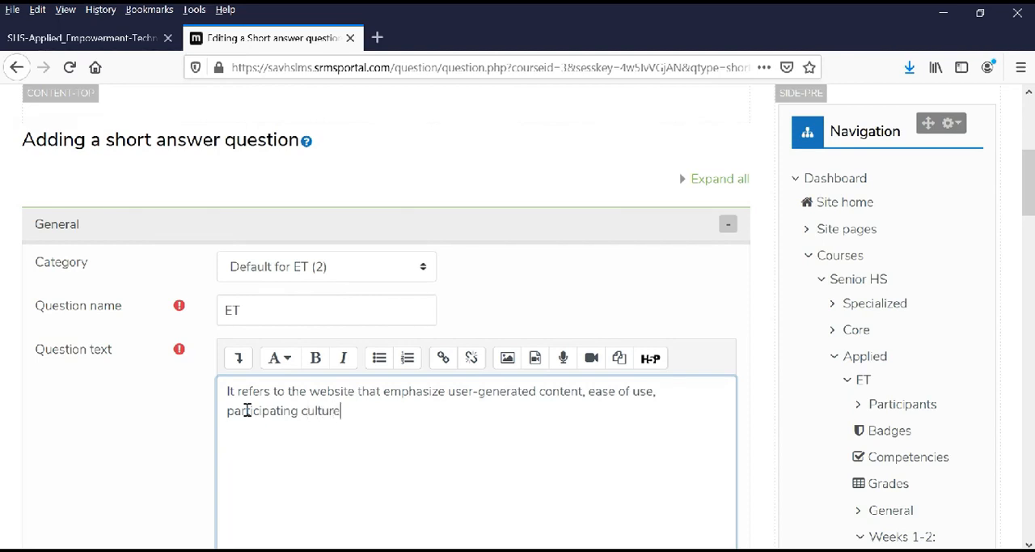
{"action": "type", "text": " and interoperat"}
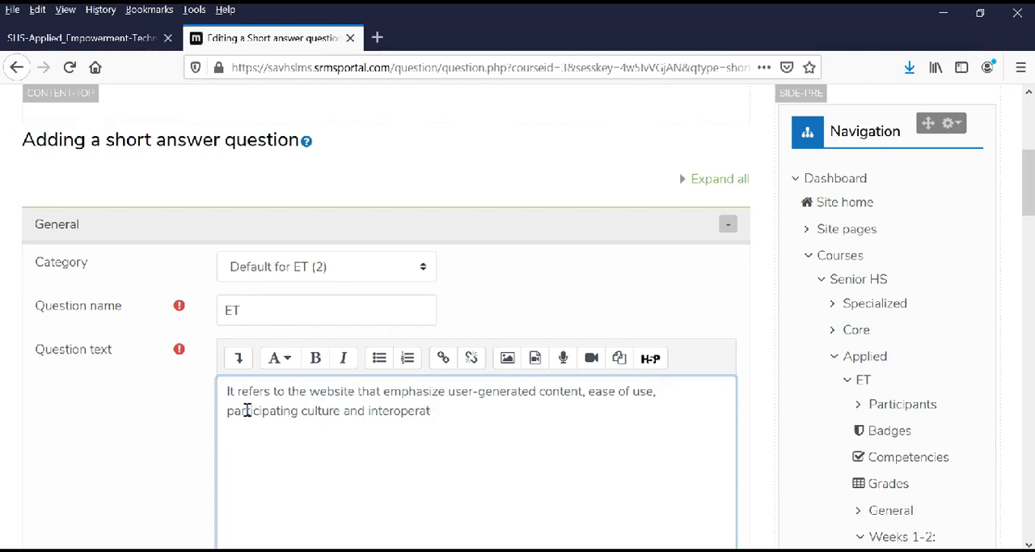
{"action": "type", "text": "ibility for end users."}
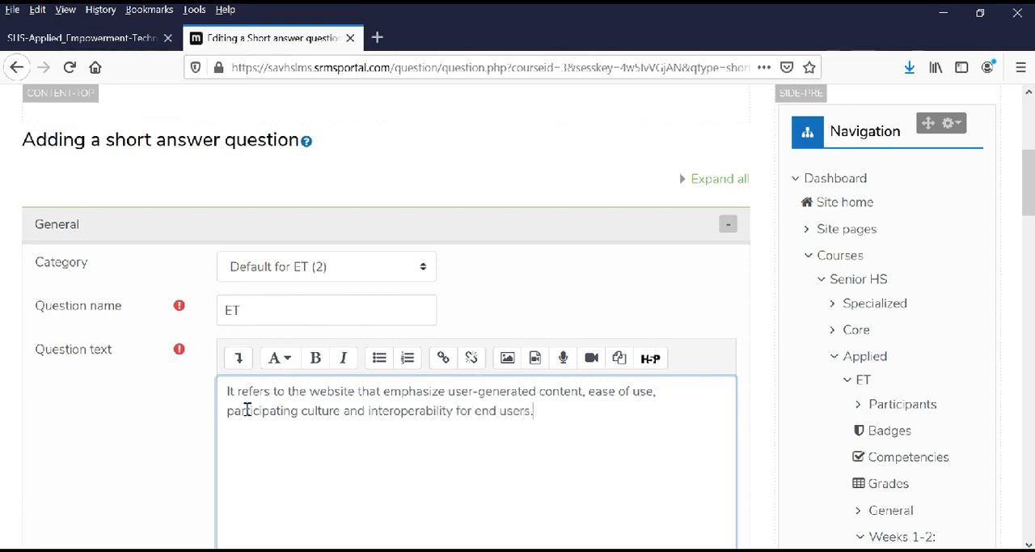
Enter "web 2.0" as Answer 1 of the short answer question with a grade of 100%.
{"action": "scroll", "coordinate": [285, 429], "scroll_direction": "down", "scroll_amount": 10}
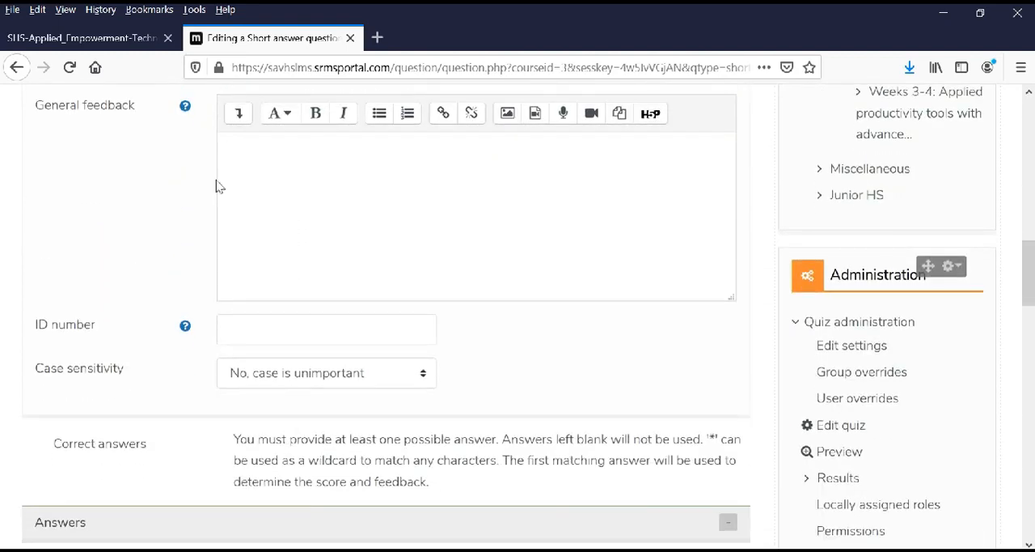
{"action": "scroll", "coordinate": [216, 187], "scroll_direction": "down", "scroll_amount": 4}
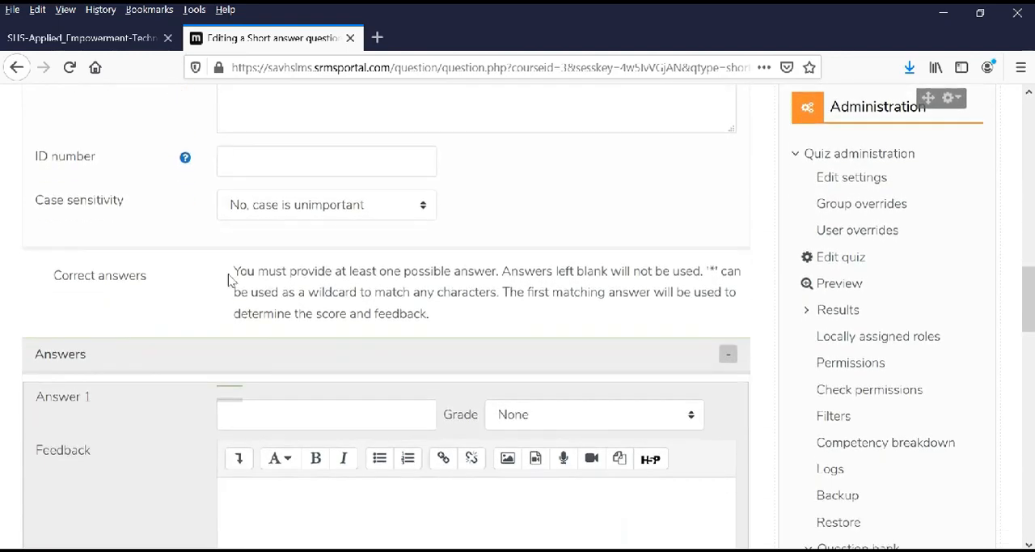
{"action": "scroll", "coordinate": [229, 279], "scroll_direction": "down", "scroll_amount": 4}
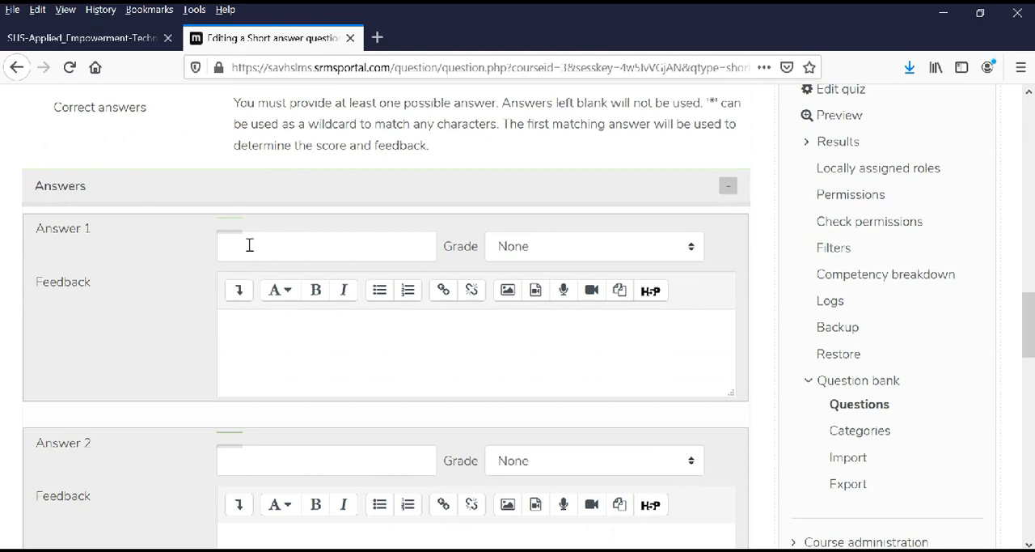
{"action": "left_click", "coordinate": [250, 245]}
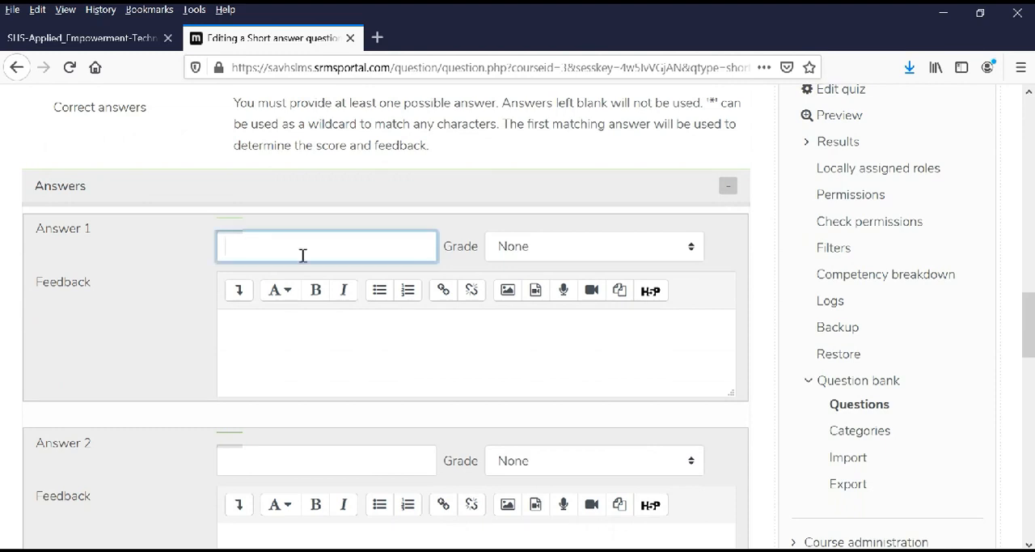
{"action": "type", "text": "web 2.0"}
{"action": "left_click", "coordinate": [578, 256]}
{"action": "left_click", "coordinate": [550, 293]}
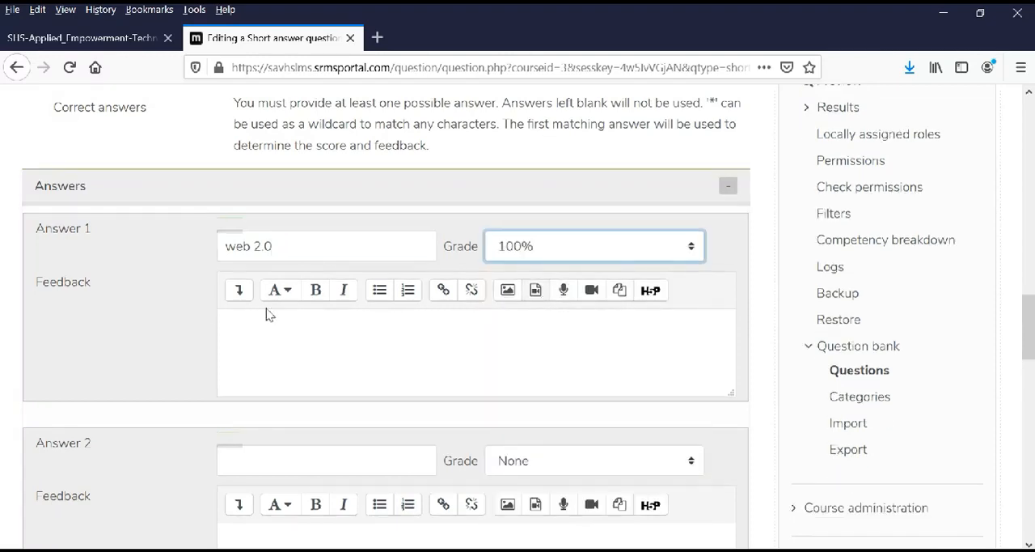
Enter the unspaced variant "web2.0" as Answer 2 and give it a grade of 100%.
{"action": "scroll", "coordinate": [178, 319], "scroll_direction": "down", "scroll_amount": 2}
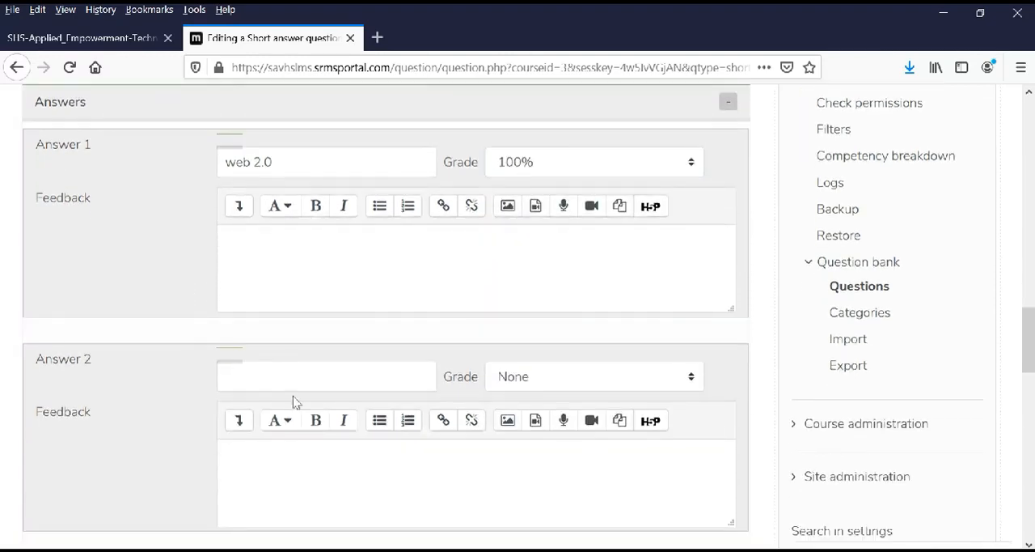
{"action": "left_click", "coordinate": [271, 377]}
{"action": "type", "text": "w"}
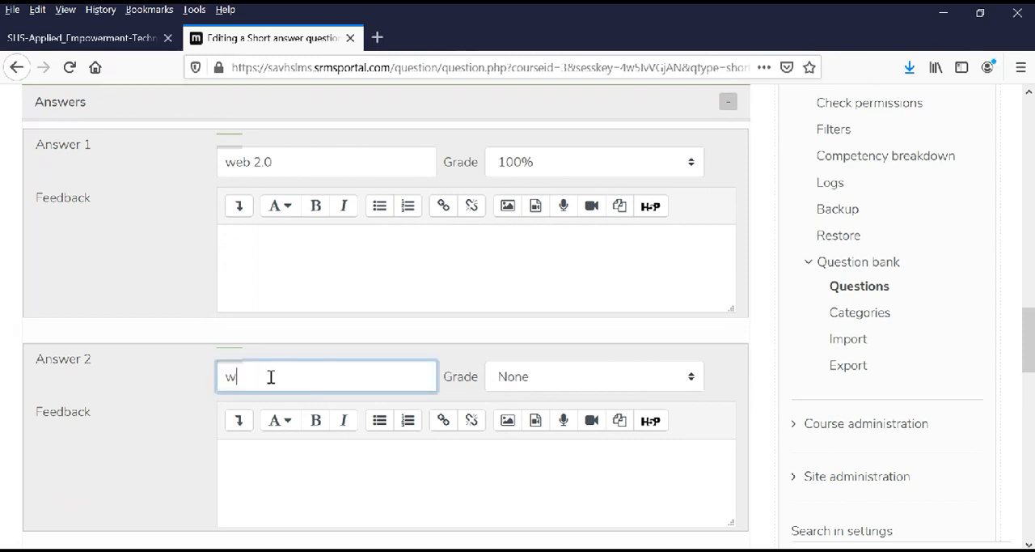
{"action": "type", "text": "eb2."}
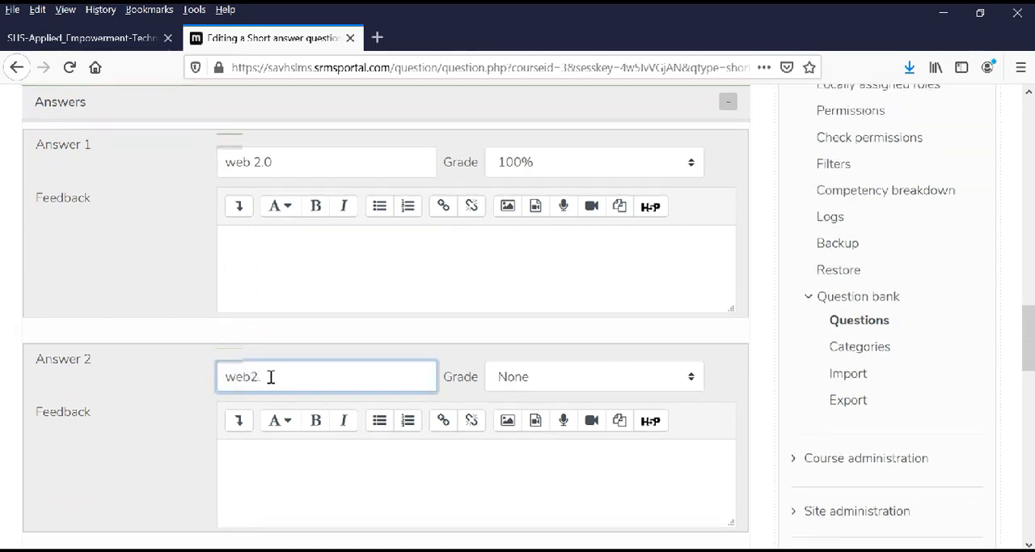
{"action": "type", "text": "0"}
{"action": "left_click", "coordinate": [571, 389]}
{"action": "left_click", "coordinate": [523, 132]}
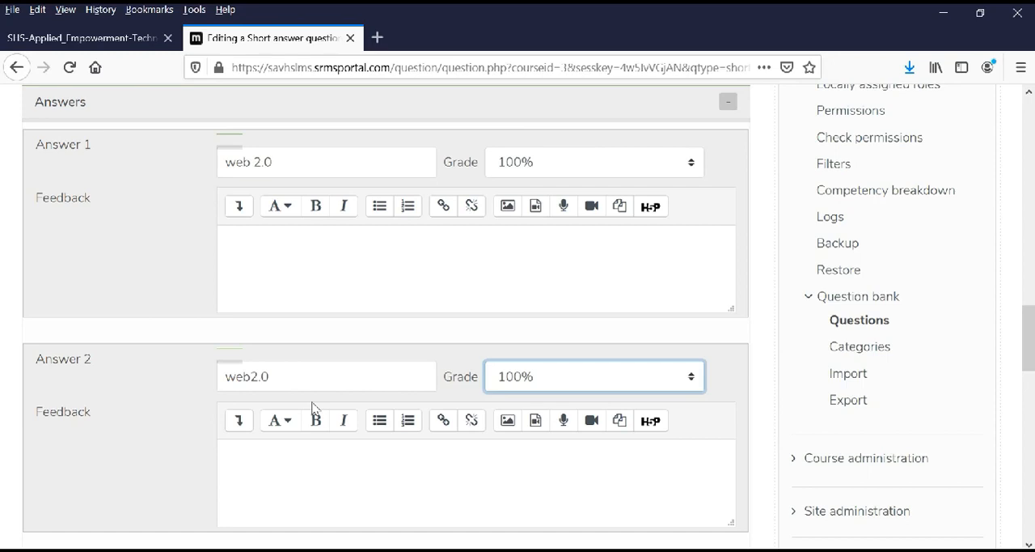
{"action": "left_click", "coordinate": [162, 443]}
Leave Answer 3 blank and save the short answer question into Quiz 1.
{"action": "scroll", "coordinate": [238, 327], "scroll_direction": "down", "scroll_amount": 3}
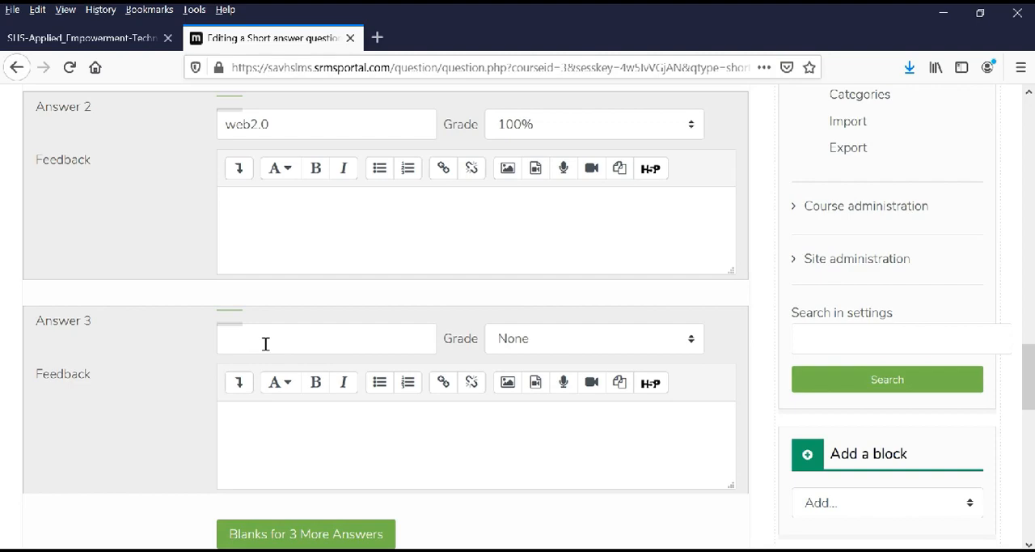
{"action": "left_click", "coordinate": [266, 344]}
{"action": "left_click", "coordinate": [166, 378]}
{"action": "scroll", "coordinate": [176, 371], "scroll_direction": "down", "scroll_amount": 5}
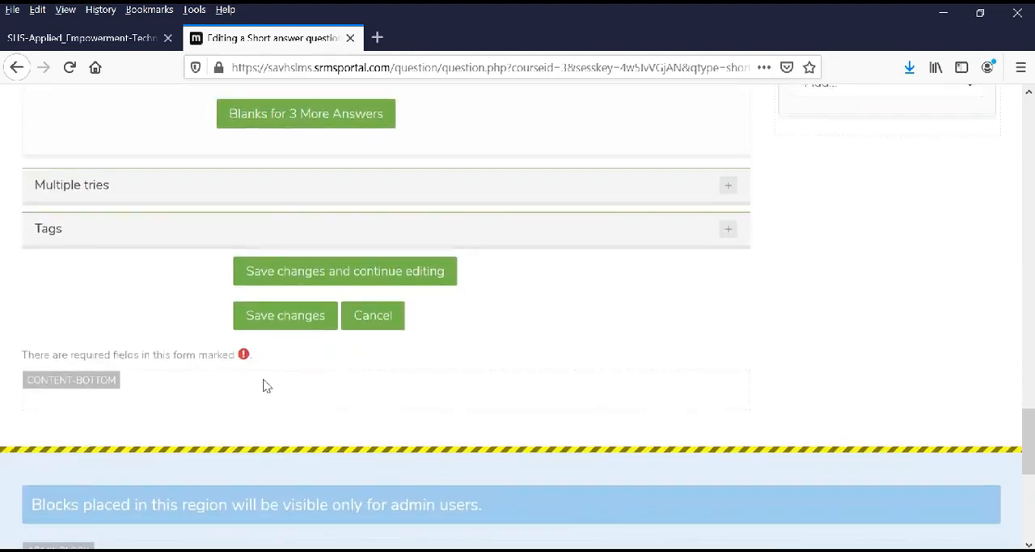
{"action": "left_click", "coordinate": [283, 323]}
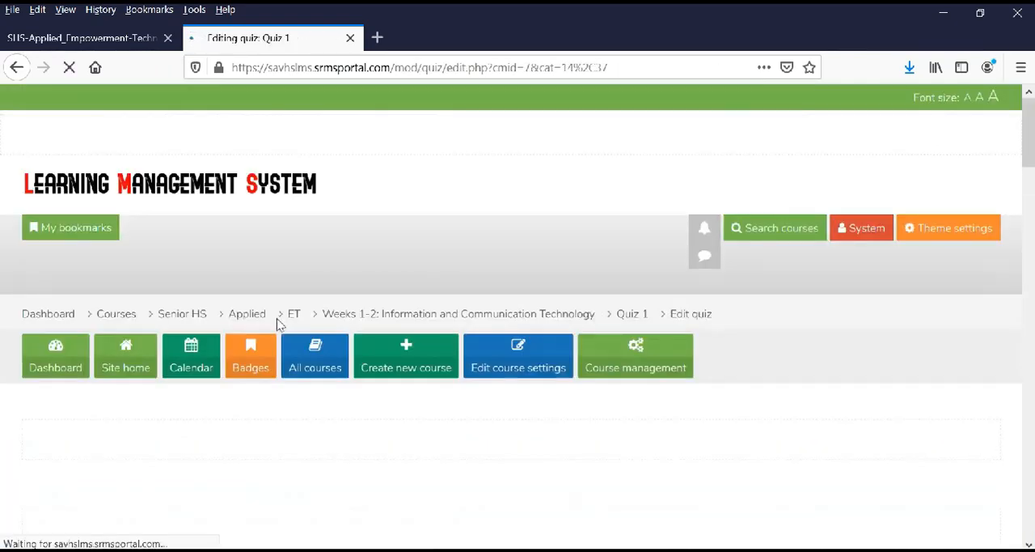
Set the maximum grade of Quiz 1 to 3 and save it.
{"action": "scroll", "coordinate": [331, 370], "scroll_direction": "down", "scroll_amount": 6}
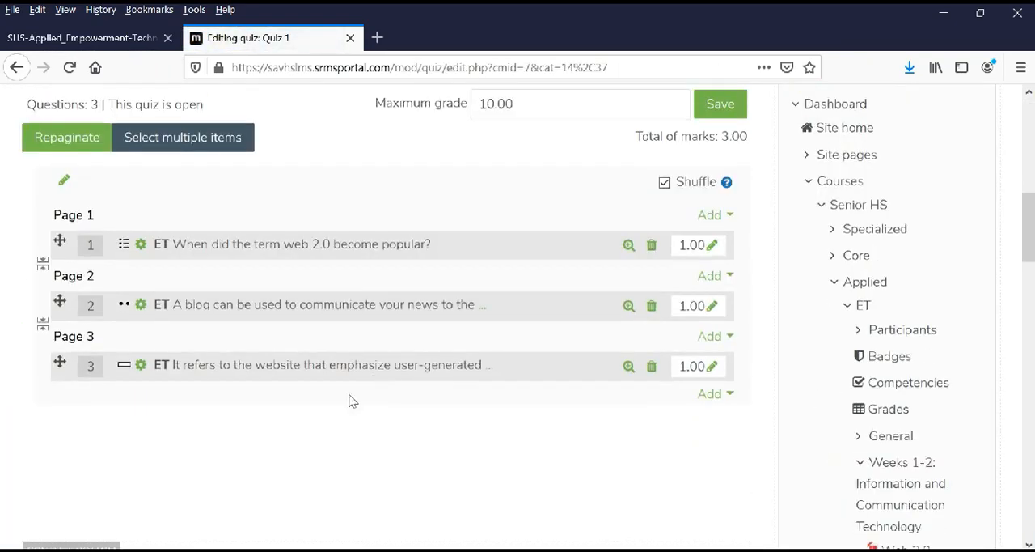
{"action": "left_click", "coordinate": [709, 394]}
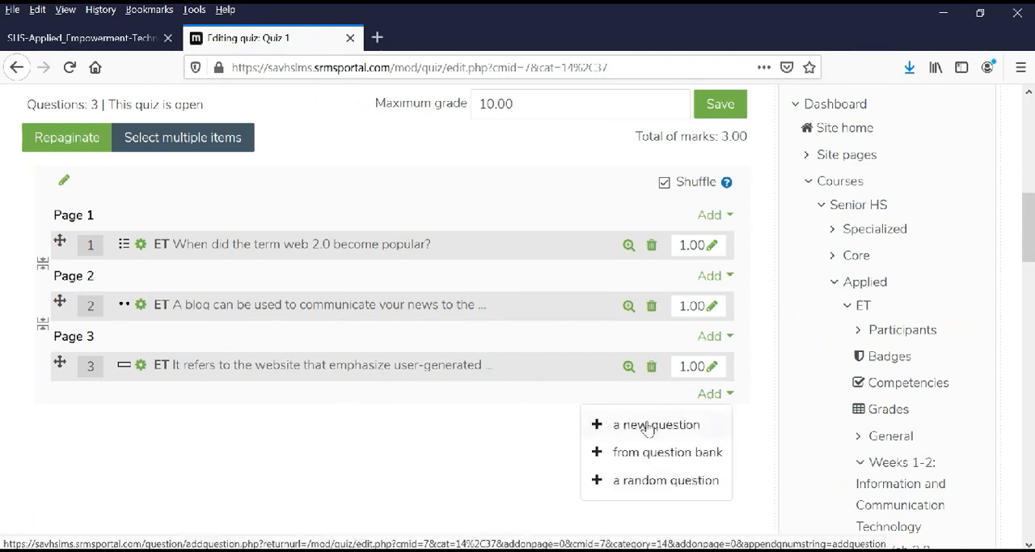
{"action": "left_click", "coordinate": [373, 433]}
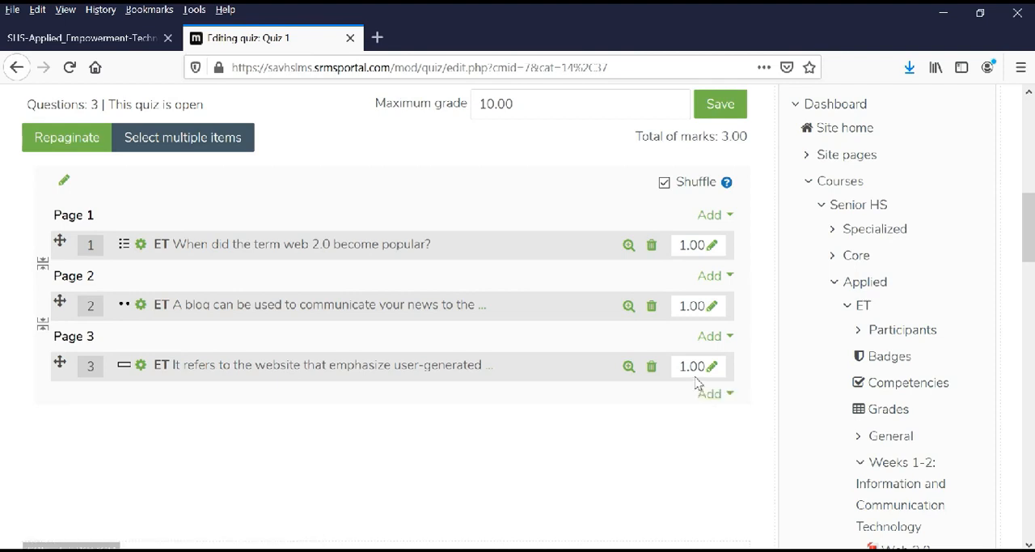
{"action": "left_click_drag", "start_coordinate": [536, 107], "coordinate": [417, 124]}
{"action": "type", "text": "3"}
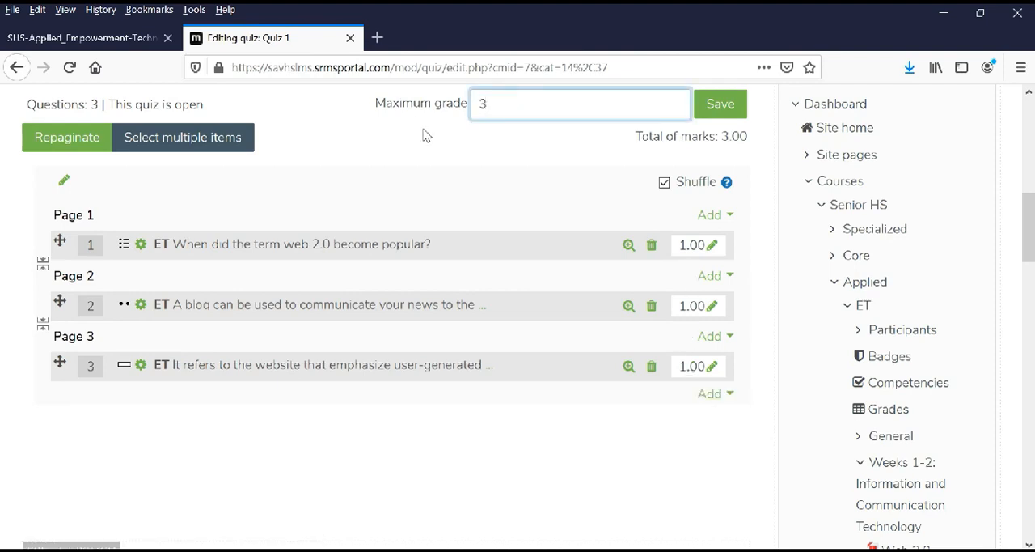
{"action": "key", "text": "Return"}
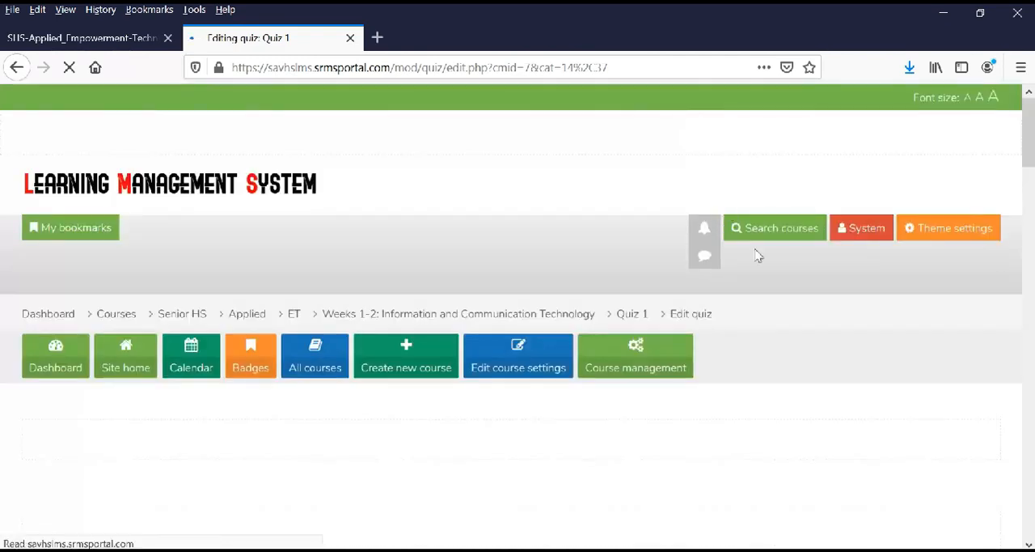
Review the question list of Quiz 1 and return to the ET course page.
{"action": "scroll", "coordinate": [743, 360], "scroll_direction": "down", "scroll_amount": 5}
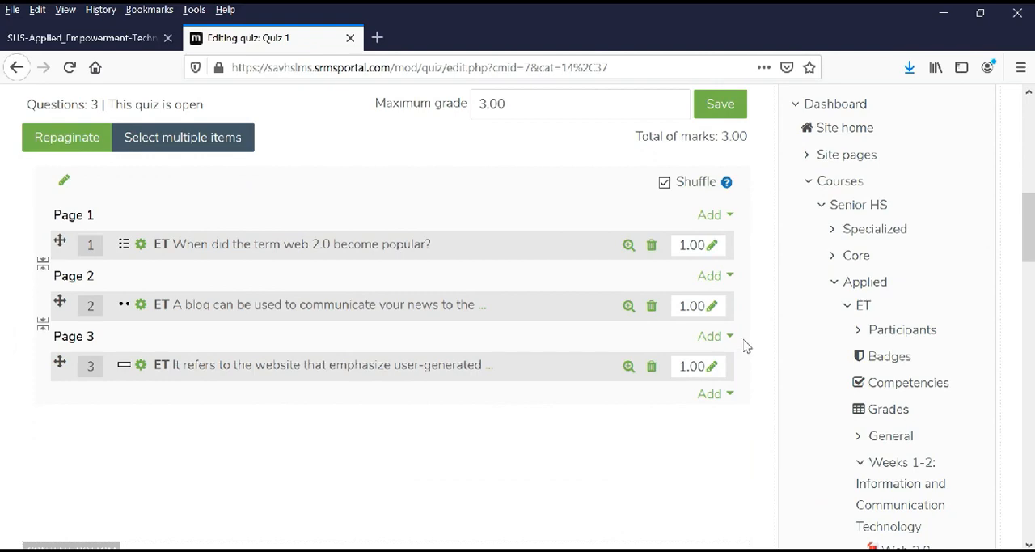
{"action": "scroll", "coordinate": [746, 346], "scroll_direction": "down", "scroll_amount": 3}
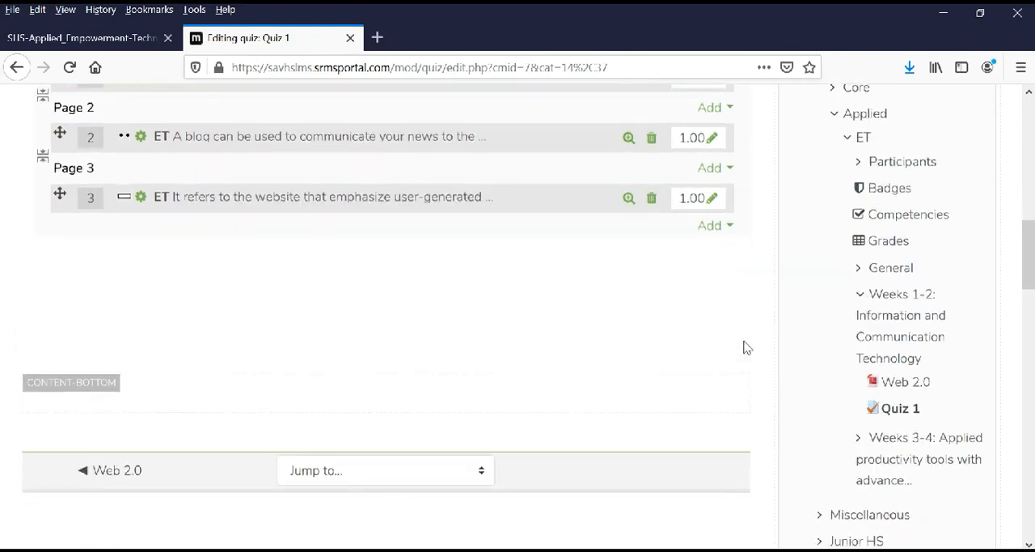
{"action": "scroll", "coordinate": [745, 347], "scroll_direction": "up", "scroll_amount": 2}
{"action": "scroll", "coordinate": [746, 346], "scroll_direction": "up", "scroll_amount": 8}
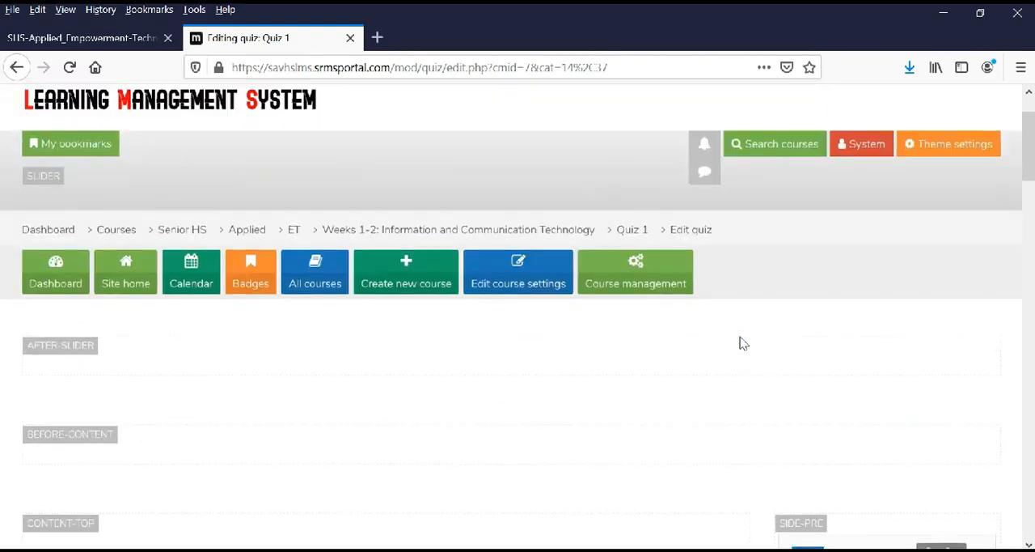
{"action": "left_click", "coordinate": [295, 232]}
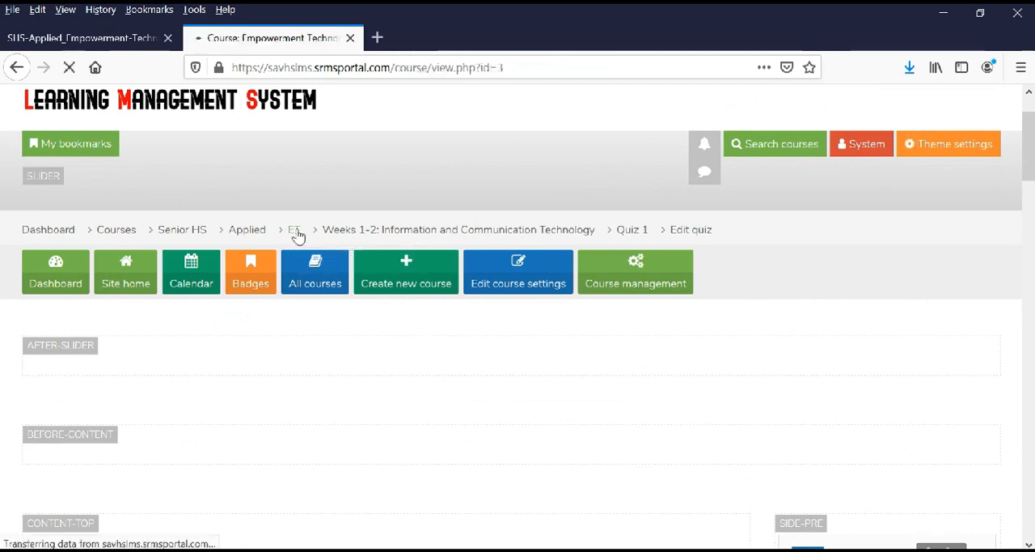
Add a Chat activity to the course's general section, above the Weeks 1-2 topic.
{"action": "scroll", "coordinate": [307, 246], "scroll_direction": "down", "scroll_amount": 6}
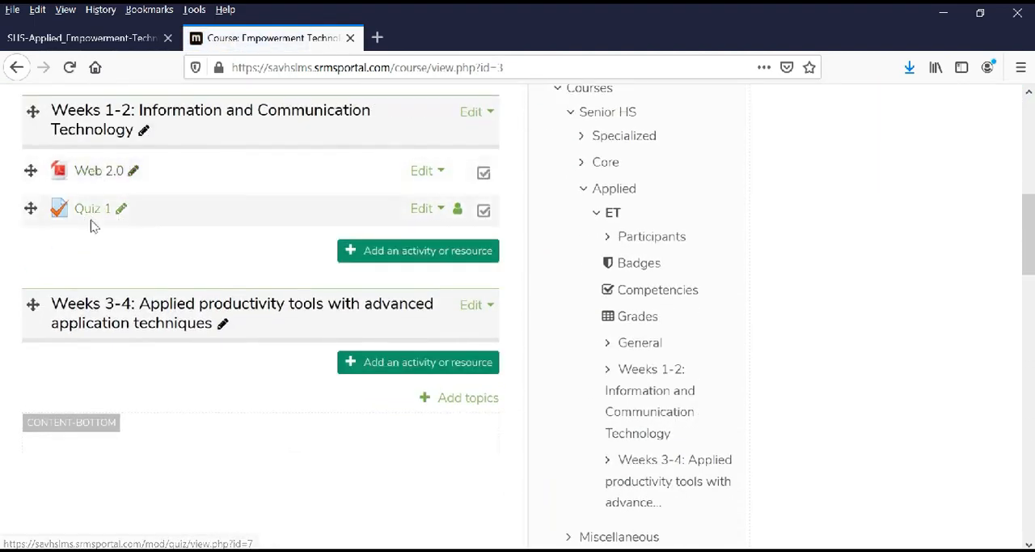
{"action": "scroll", "coordinate": [407, 341], "scroll_direction": "up", "scroll_amount": 2}
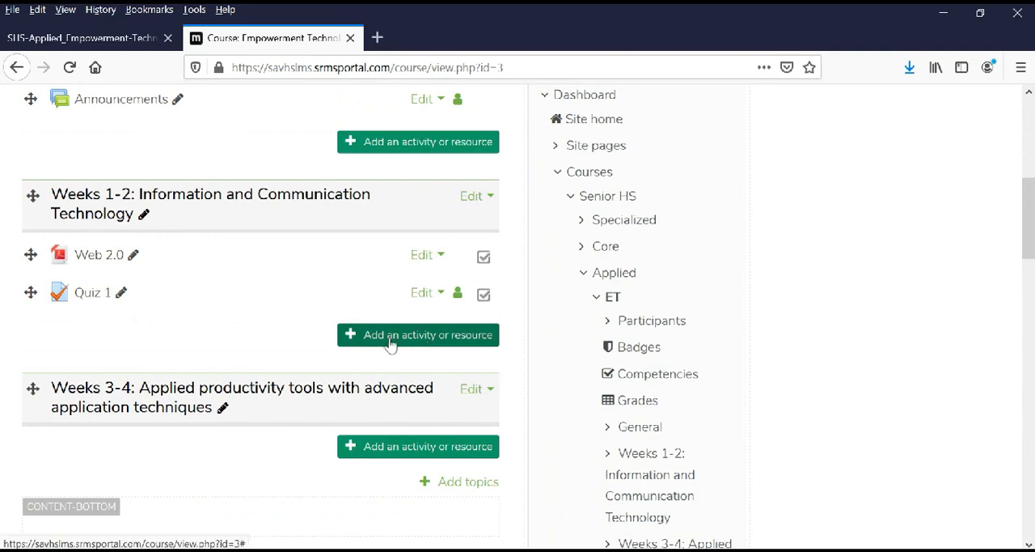
{"action": "scroll", "coordinate": [296, 341], "scroll_direction": "up", "scroll_amount": 2}
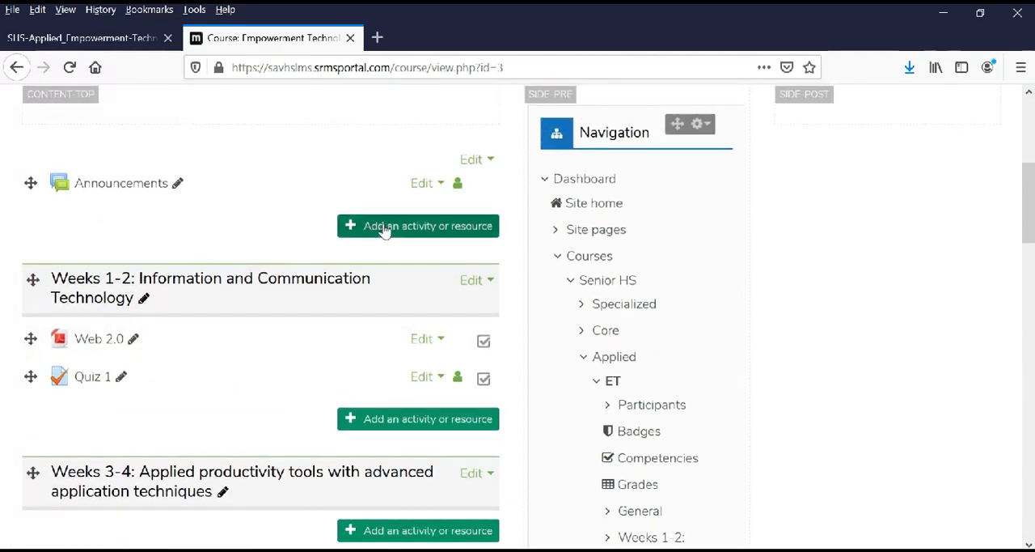
{"action": "left_click", "coordinate": [414, 228]}
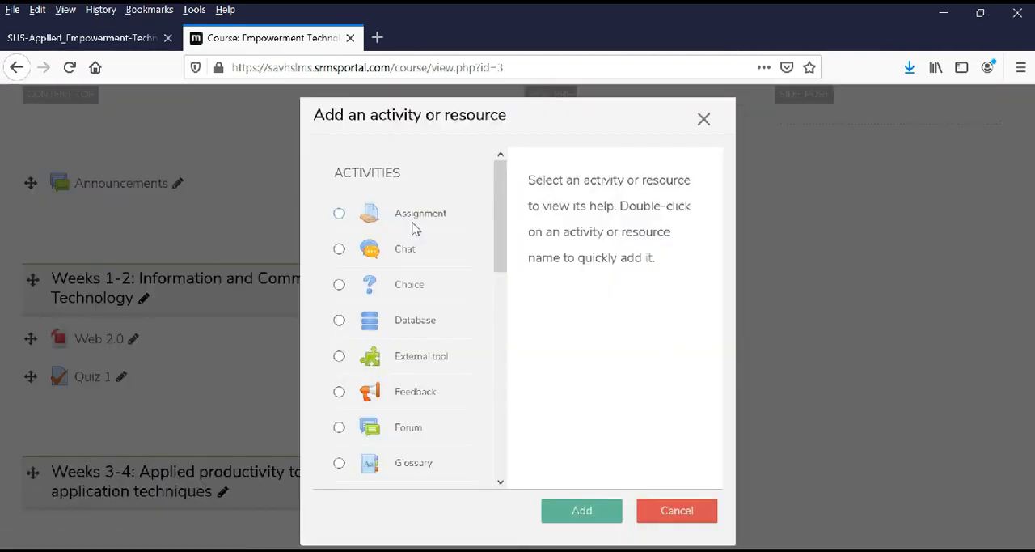
{"action": "left_click", "coordinate": [340, 214]}
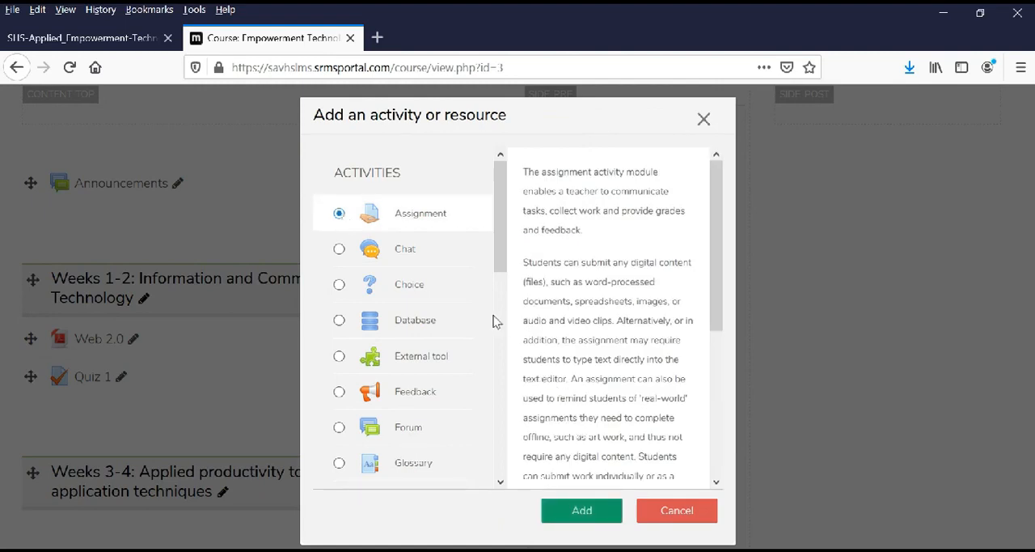
{"action": "left_click", "coordinate": [340, 249]}
{"action": "scroll", "coordinate": [540, 416], "scroll_direction": "down", "scroll_amount": 5}
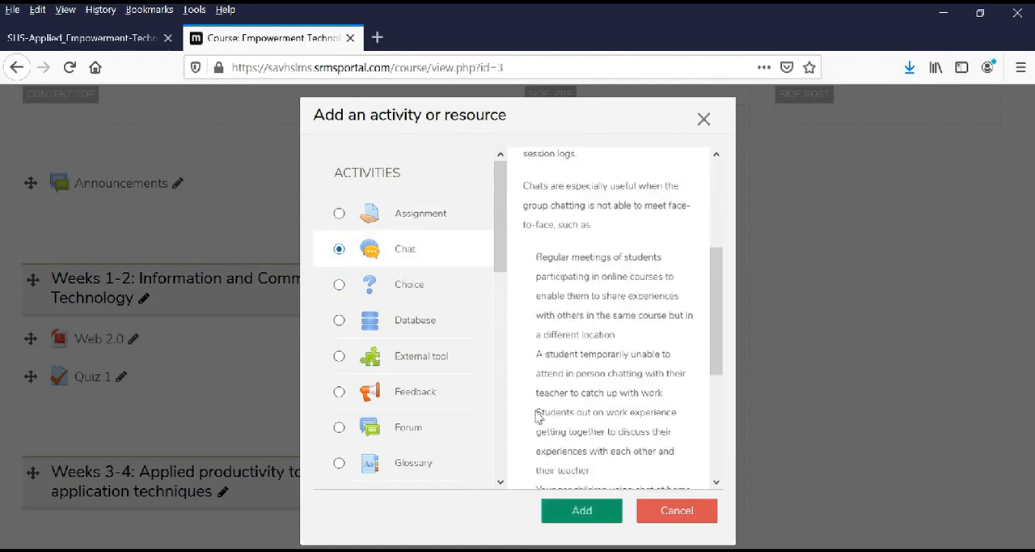
{"action": "left_click", "coordinate": [583, 513]}
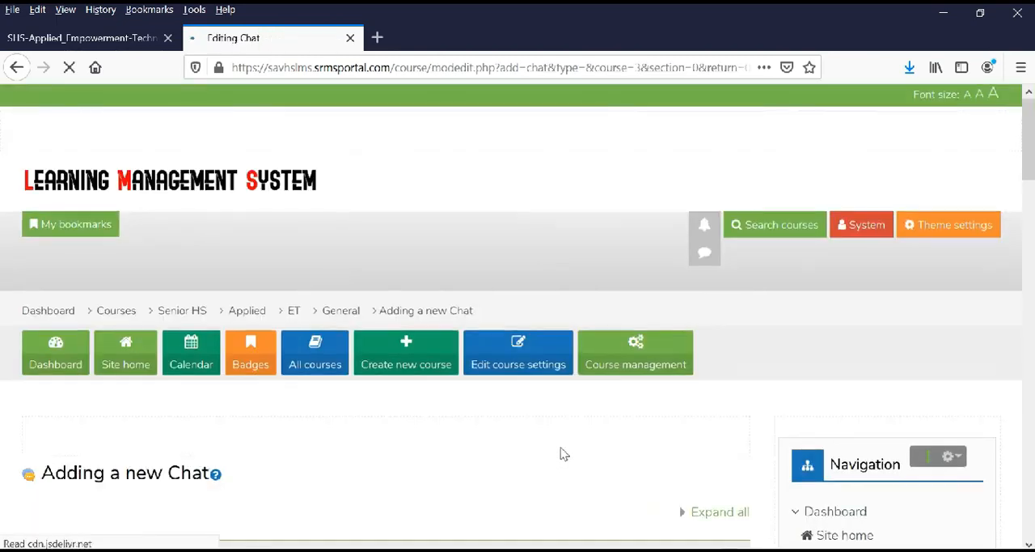
Name the chat room "ET Group Chat" and save it, returning to the course.
{"action": "scroll", "coordinate": [501, 421], "scroll_direction": "down", "scroll_amount": 3}
{"action": "left_click", "coordinate": [302, 347]}
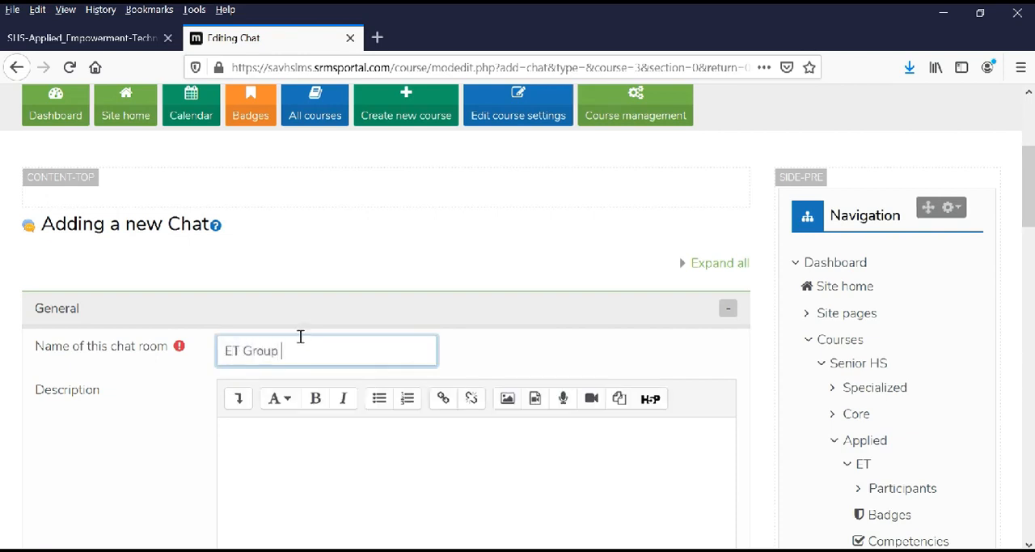
{"action": "left_click", "coordinate": [92, 415]}
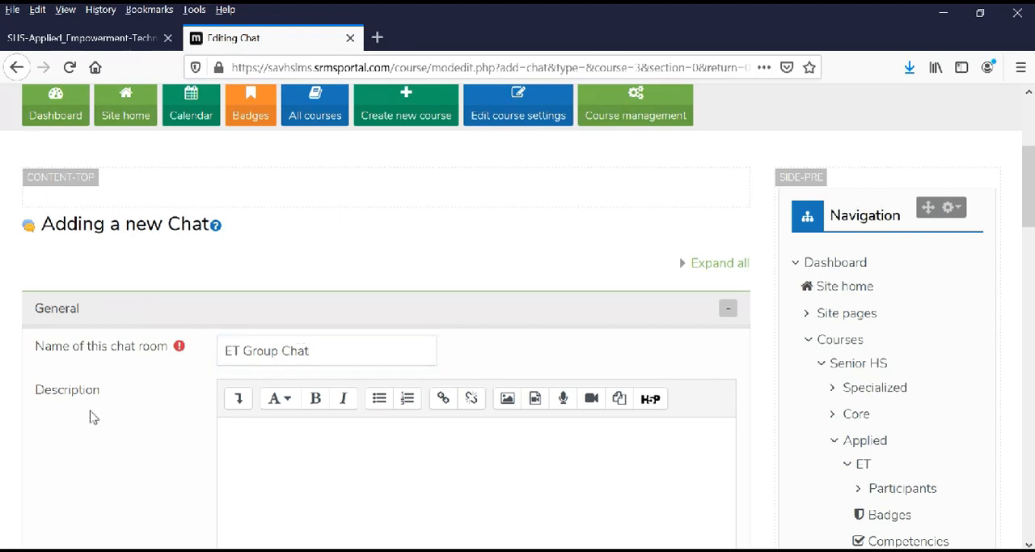
{"action": "scroll", "coordinate": [134, 448], "scroll_direction": "down", "scroll_amount": 5}
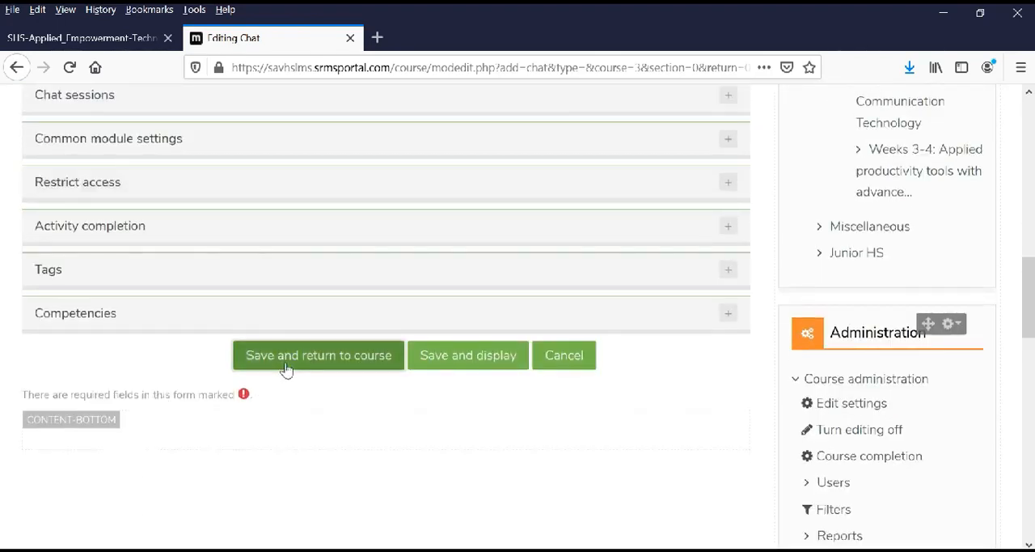
{"action": "left_click", "coordinate": [285, 369]}
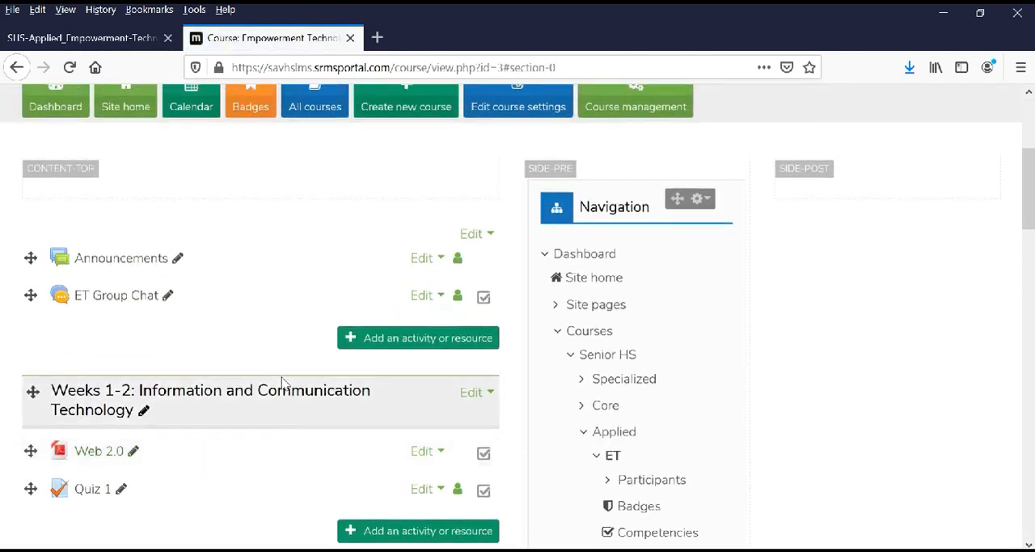
Turn editing off for the ET course and look over its topics and activities.
{"action": "scroll", "coordinate": [284, 384], "scroll_direction": "down", "scroll_amount": 2}
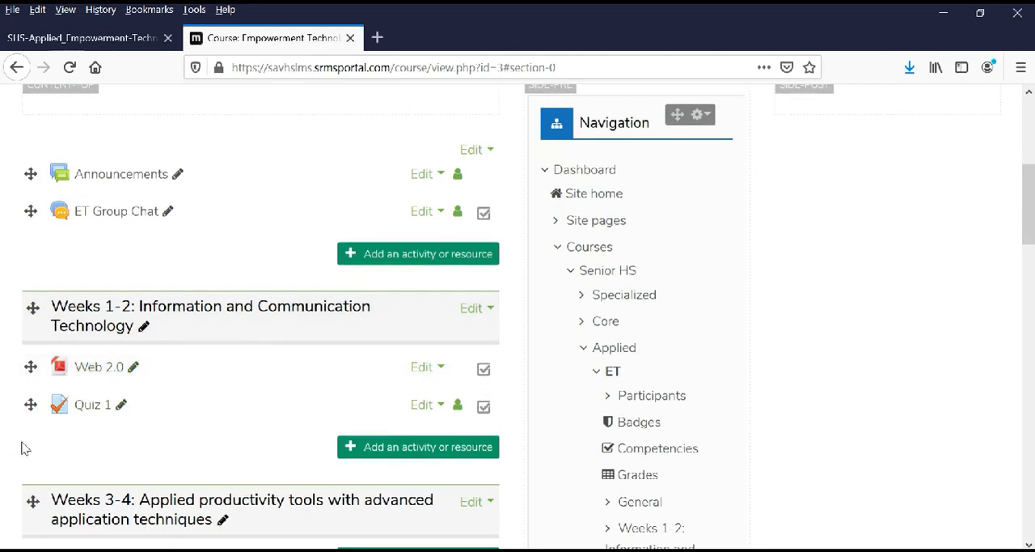
{"action": "scroll", "coordinate": [75, 445], "scroll_direction": "down", "scroll_amount": 3}
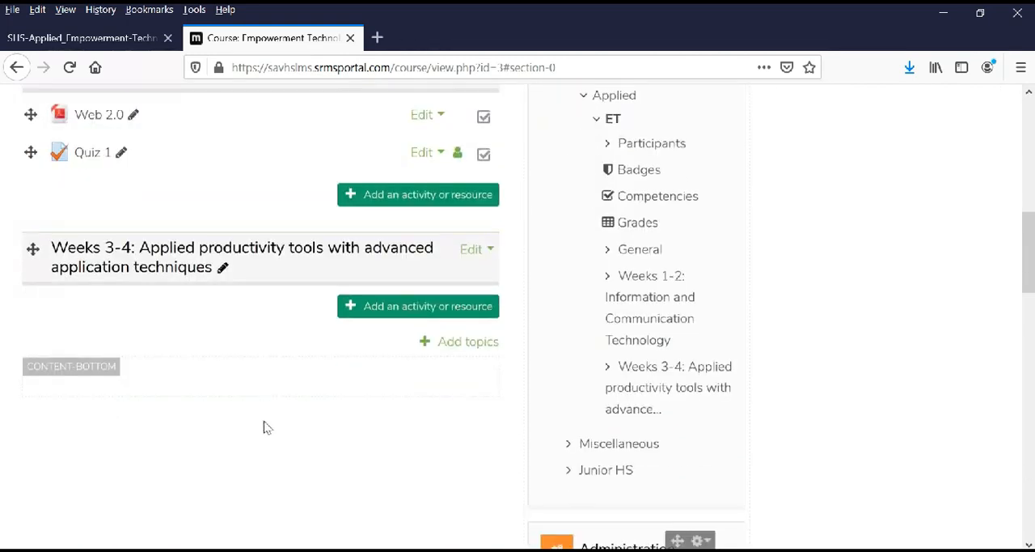
{"action": "scroll", "coordinate": [306, 444], "scroll_direction": "down", "scroll_amount": 3}
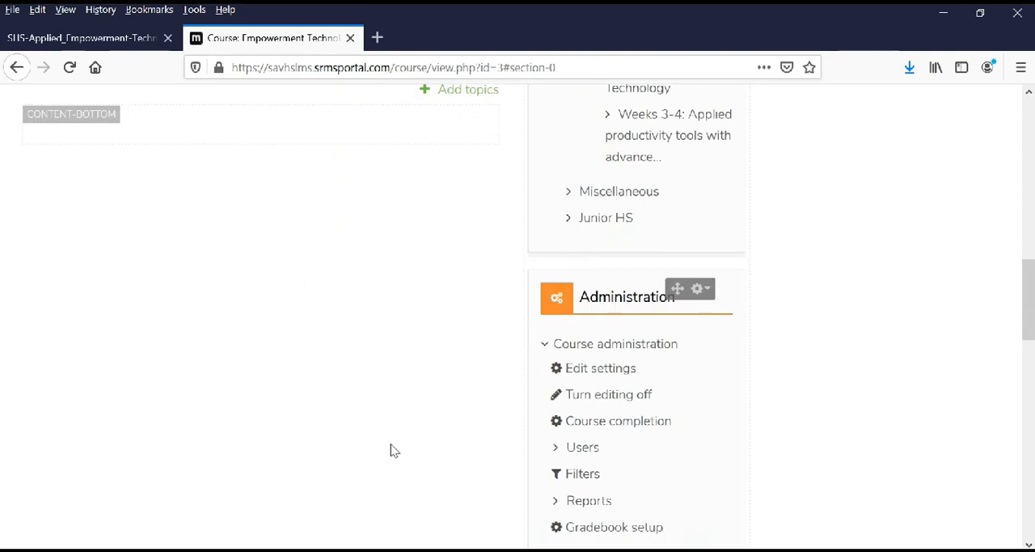
{"action": "left_click", "coordinate": [600, 404]}
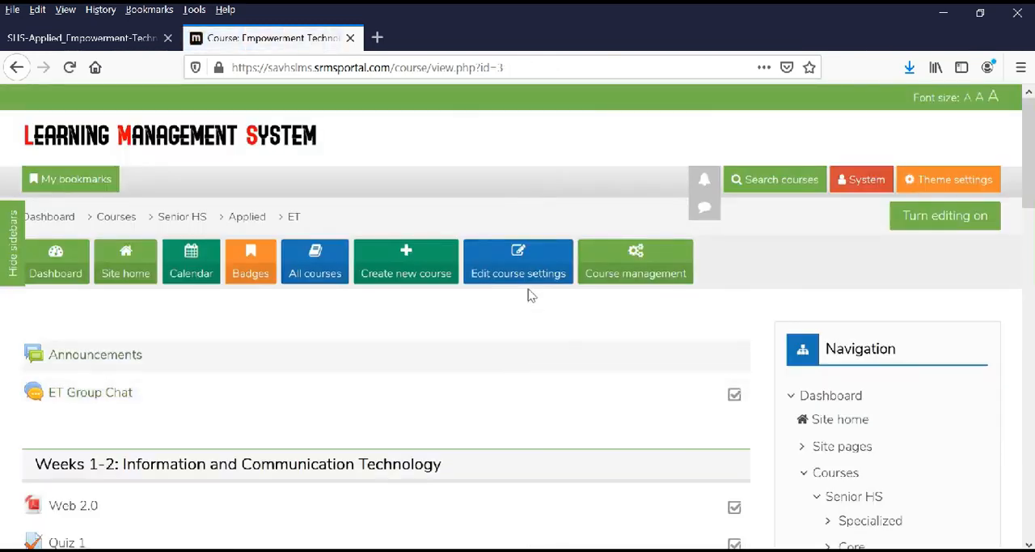
{"action": "scroll", "coordinate": [550, 342], "scroll_direction": "down", "scroll_amount": 2}
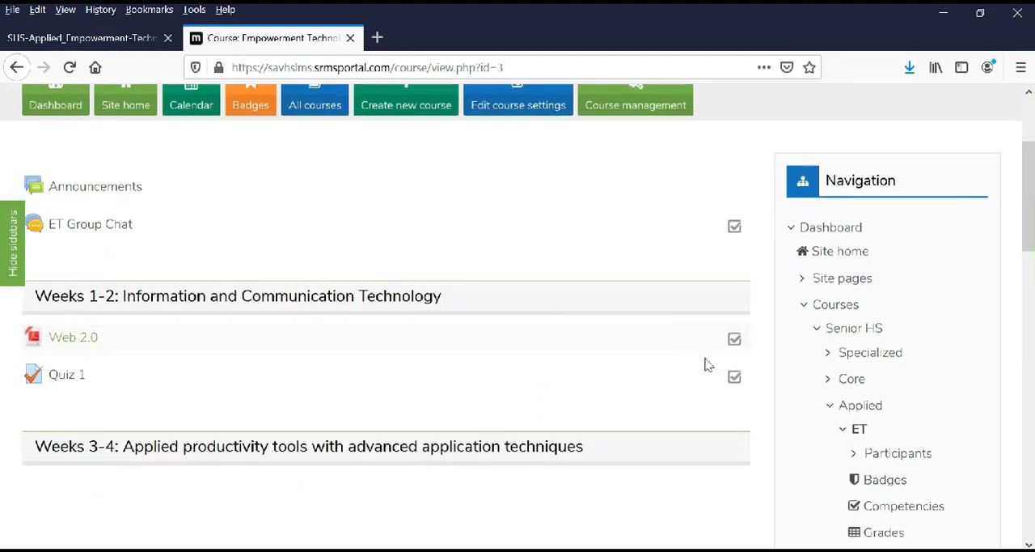
{"action": "left_click_drag", "start_coordinate": [1030, 185], "coordinate": [1031, 193]}
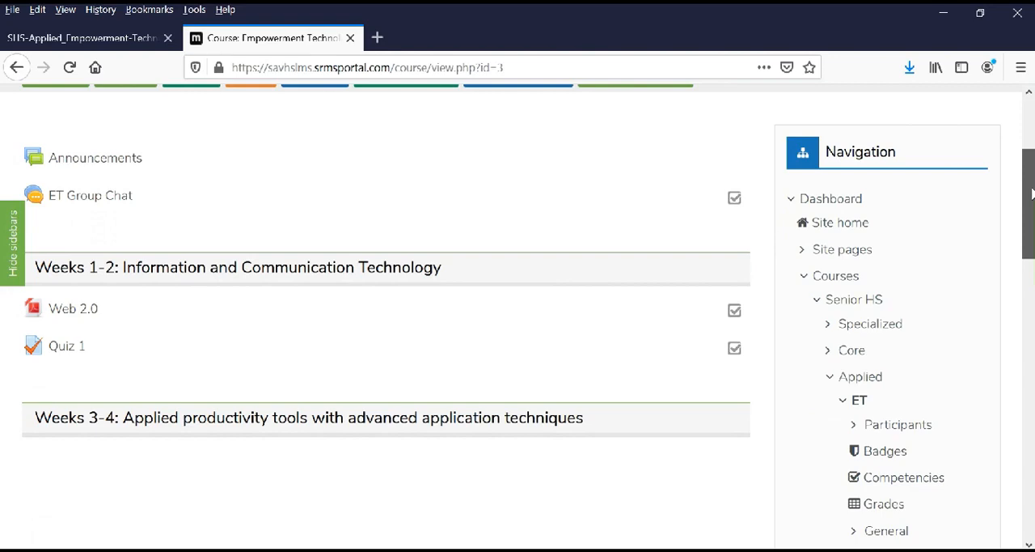
{"action": "left_click_drag", "start_coordinate": [1032, 192], "coordinate": [1032, 175]}
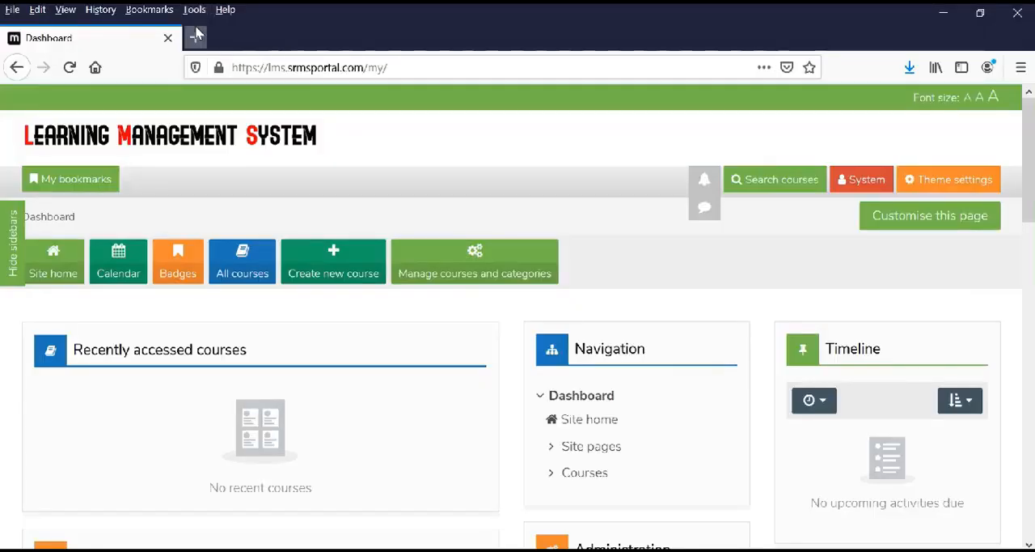
Open the Google home page in a new browser tab.
{"action": "left_click", "coordinate": [197, 38]}
{"action": "type", "text": "google.com/"}
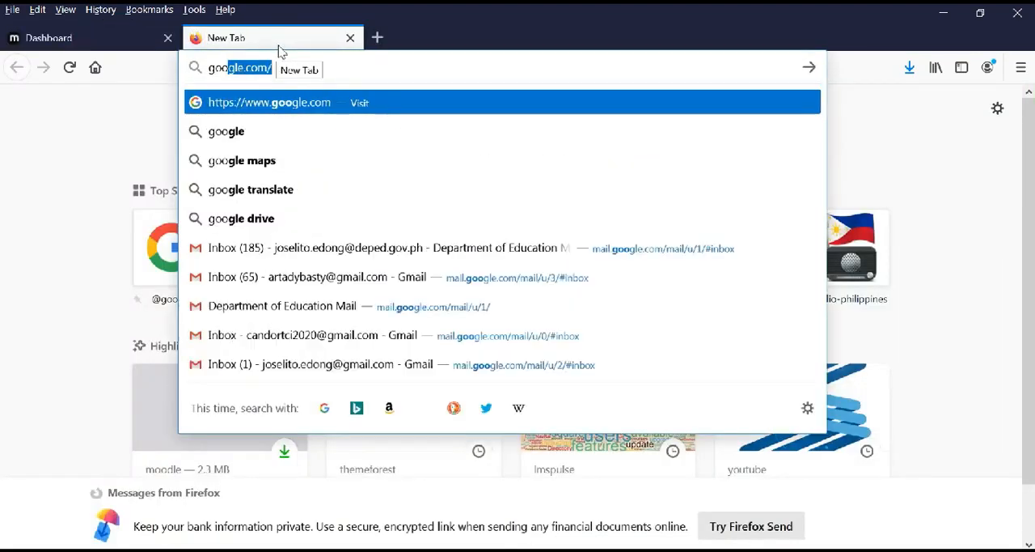
{"action": "key", "text": "Return"}
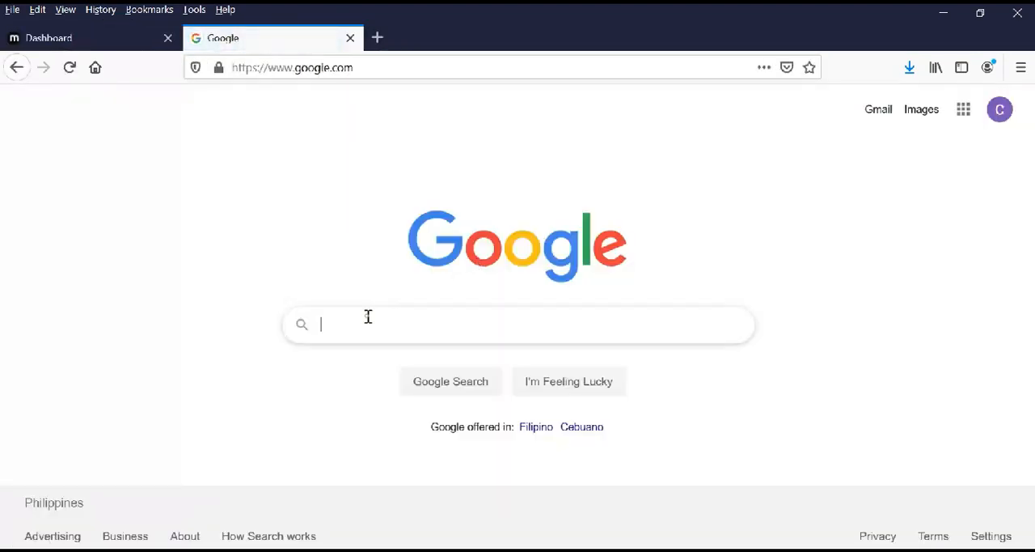
Search Google for "h5p moodle plugin" and open the Interactive Content – H5P page in the Moodle plugins directory.
{"action": "left_click", "coordinate": [370, 317]}
{"action": "type", "text": "h5p"}
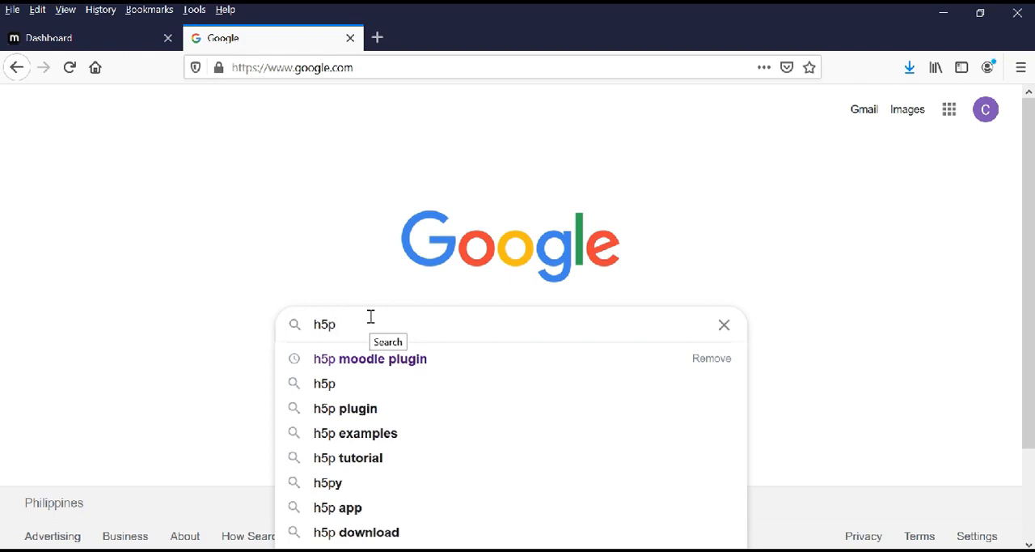
{"action": "key", "text": "Down"}
{"action": "key", "text": "Return"}
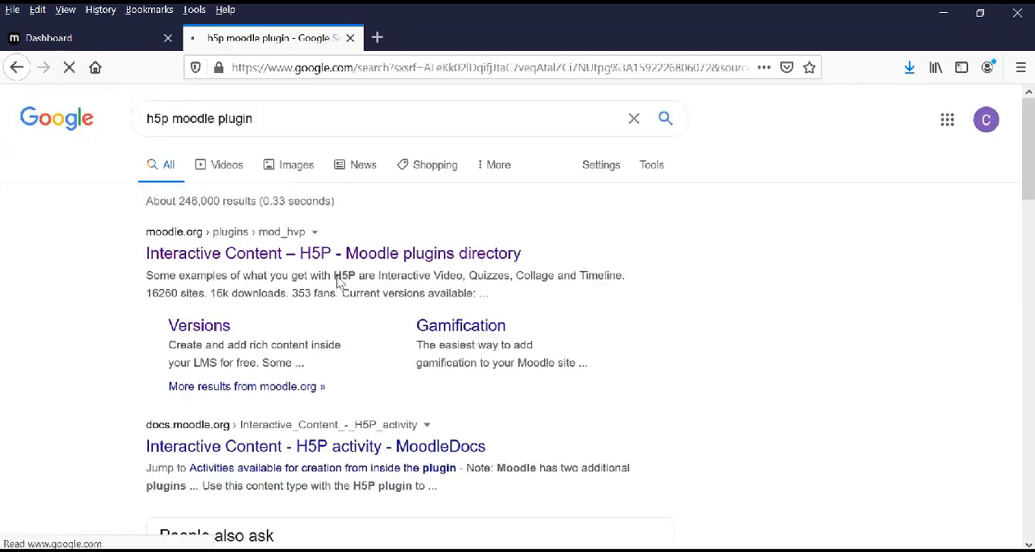
{"action": "left_click", "coordinate": [295, 255]}
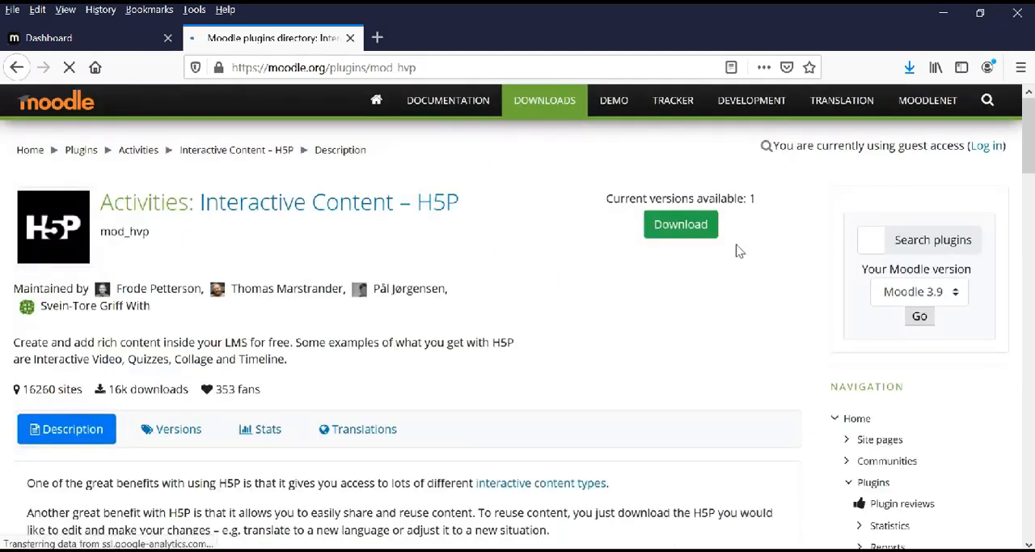
{"action": "left_click", "coordinate": [684, 230]}
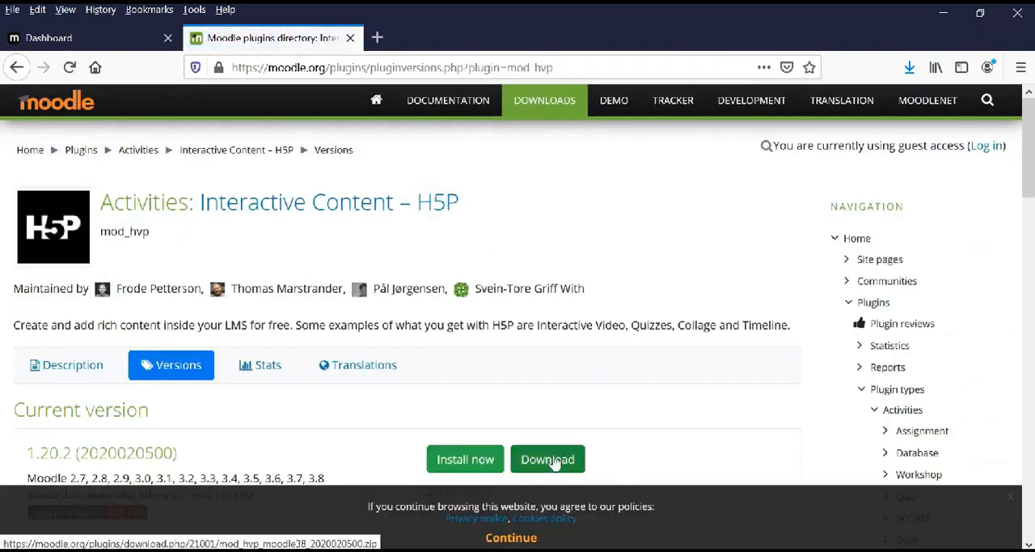
{"action": "left_click", "coordinate": [554, 460]}
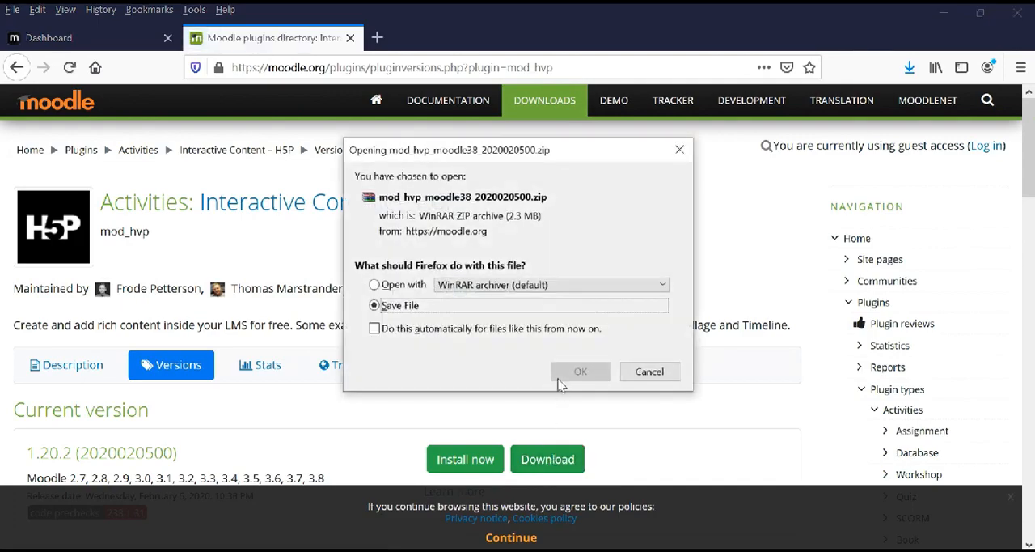
{"action": "left_click", "coordinate": [563, 377]}
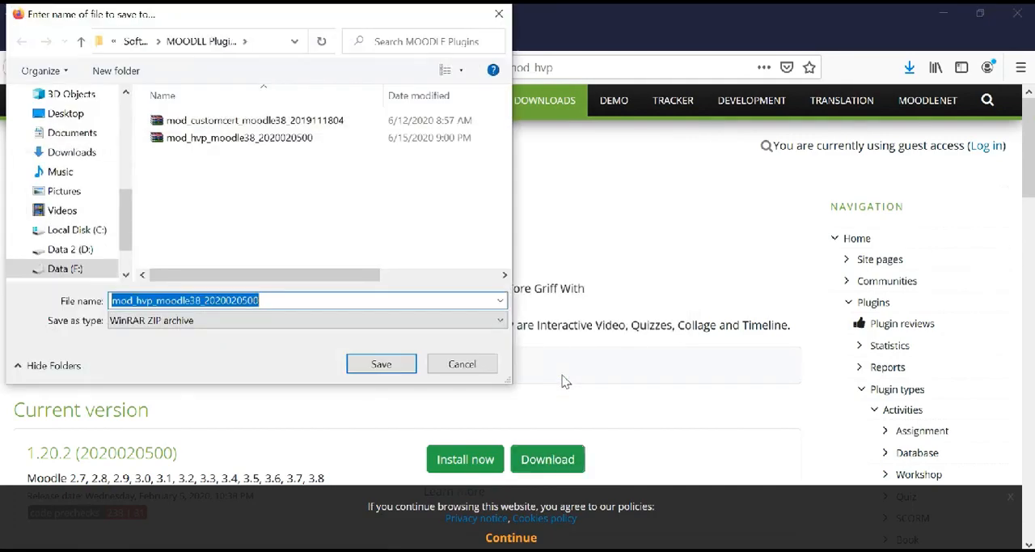
{"action": "left_click", "coordinate": [365, 366]}
{"action": "left_click", "coordinate": [562, 289]}
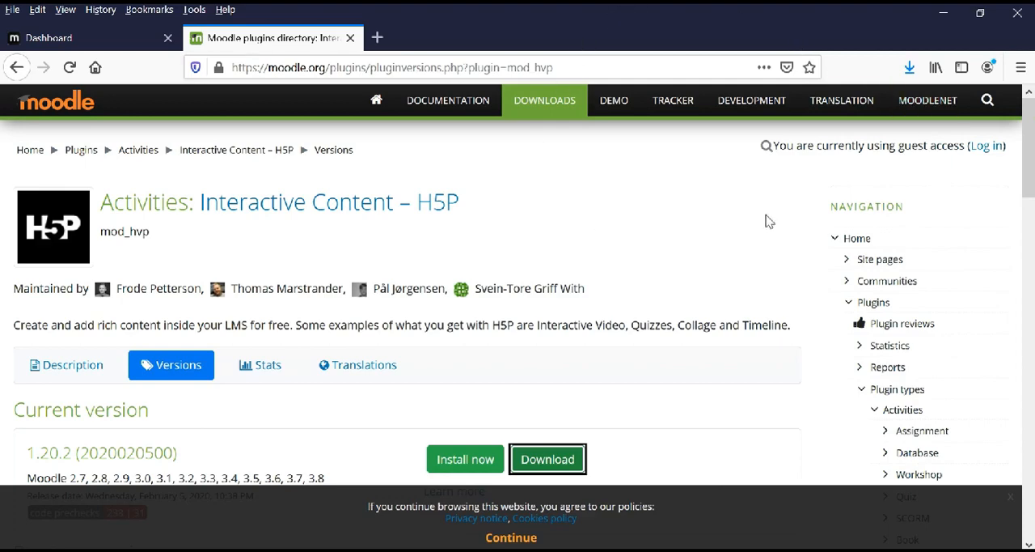
{"action": "left_click", "coordinate": [909, 68]}
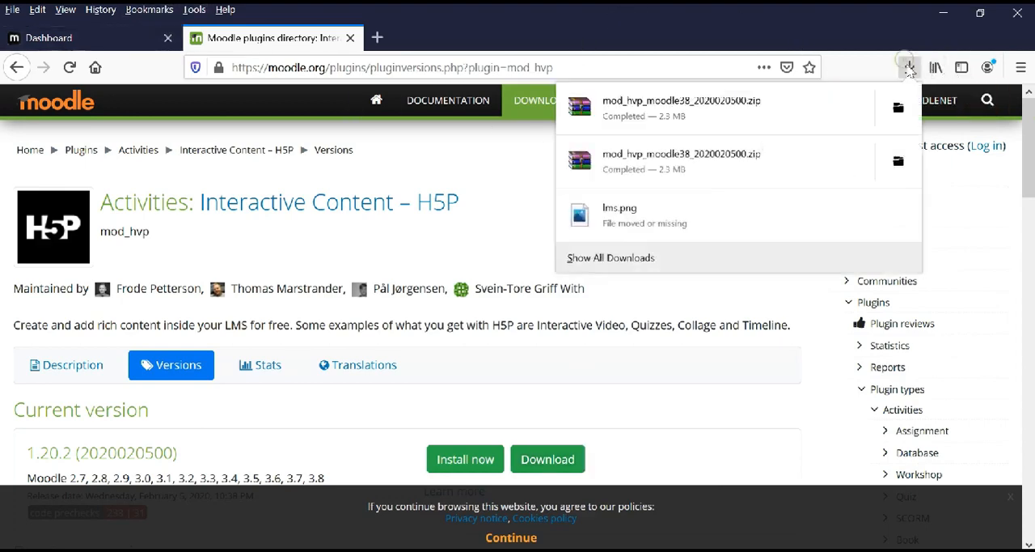
Return to the Moodle dashboard and open the plugin installer from the site administration.
{"action": "left_click", "coordinate": [85, 36]}
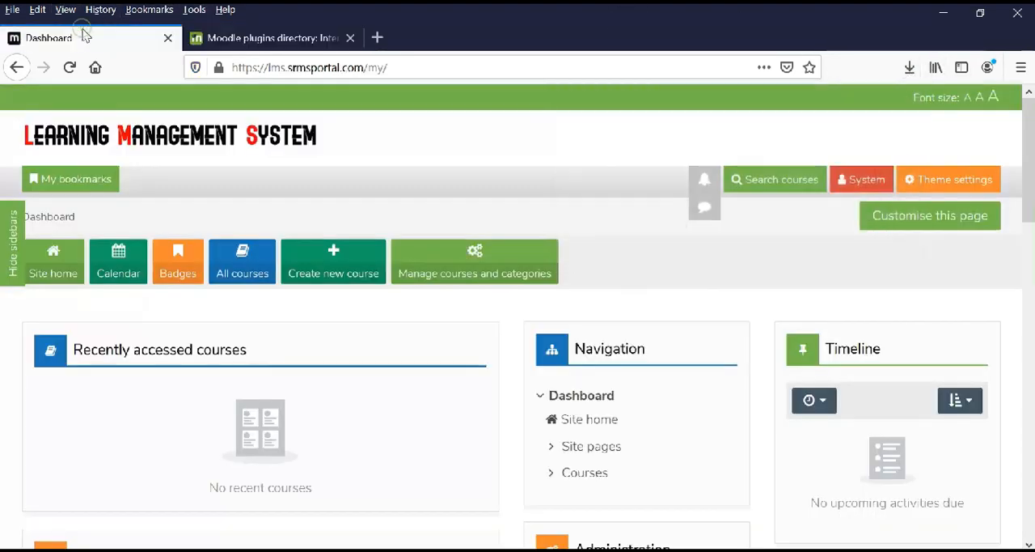
{"action": "scroll", "coordinate": [490, 363], "scroll_direction": "down", "scroll_amount": 5}
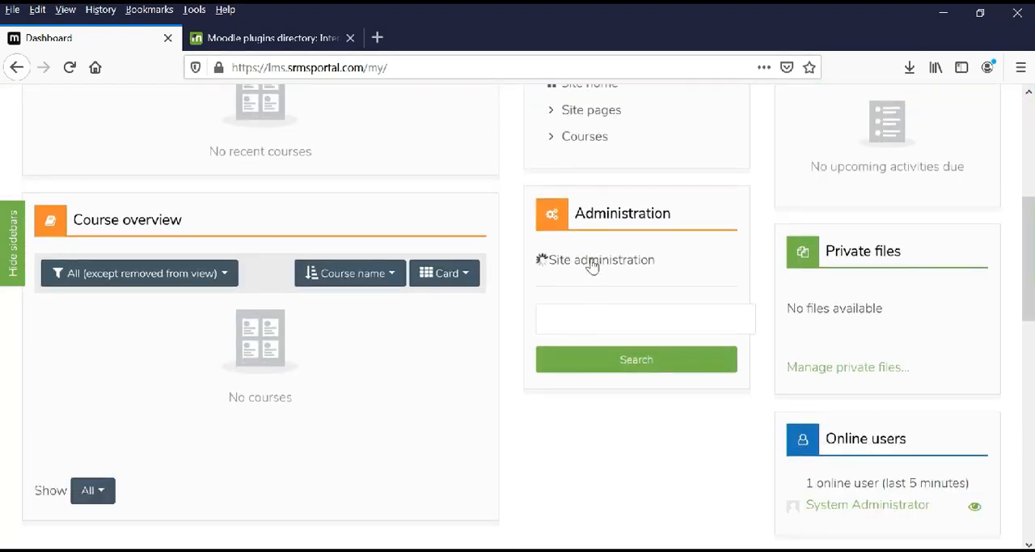
{"action": "scroll", "coordinate": [594, 275], "scroll_direction": "down", "scroll_amount": 3}
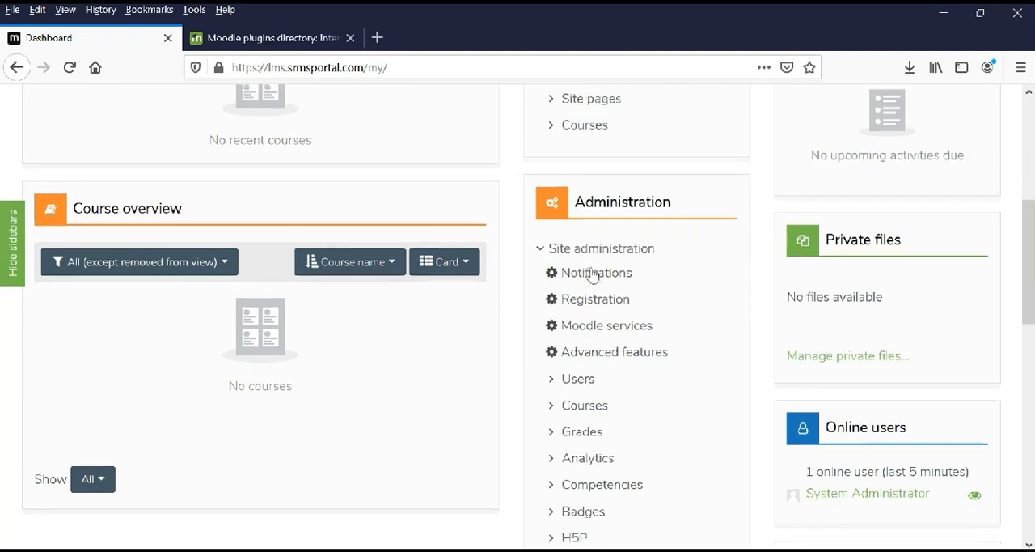
{"action": "scroll", "coordinate": [596, 286], "scroll_direction": "down", "scroll_amount": 3}
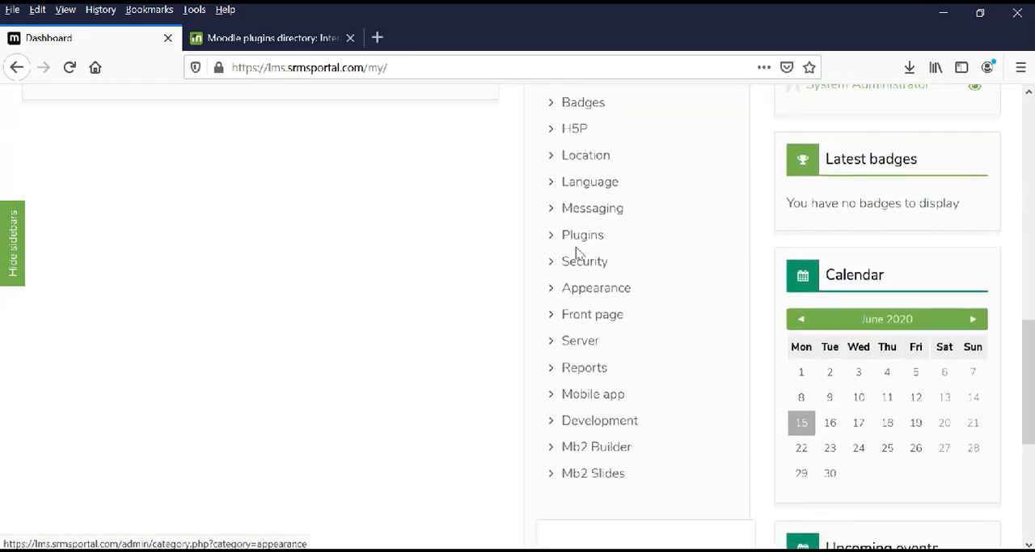
{"action": "left_click", "coordinate": [575, 236]}
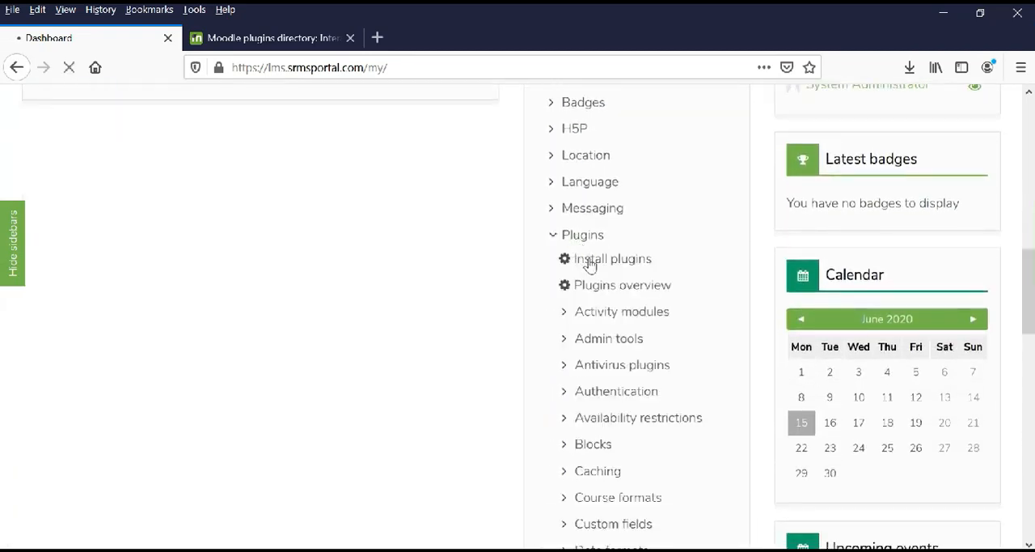
{"action": "left_click", "coordinate": [613, 259]}
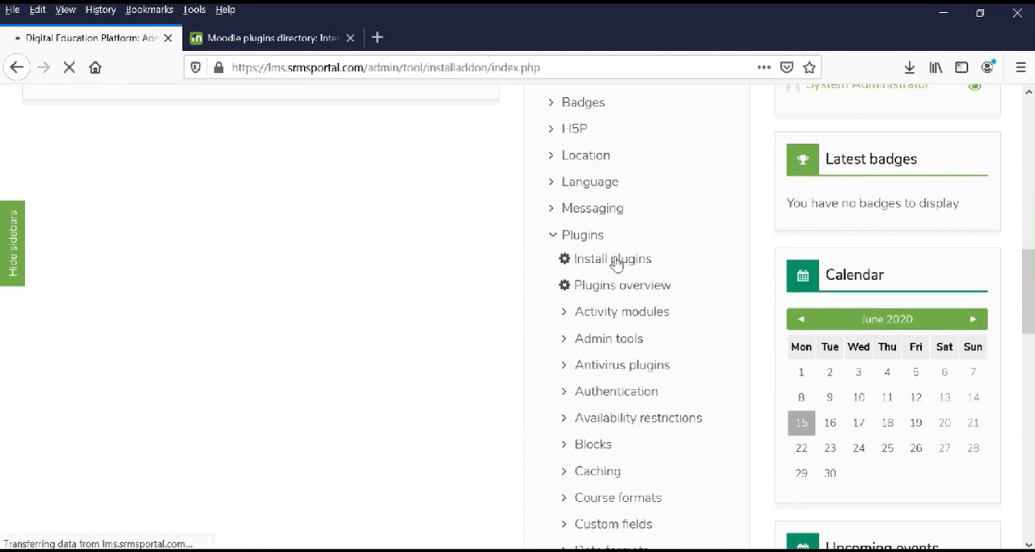
Upload mod_hvp_moodle38_2020020500.zip as the ZIP package for the plugin installation.
{"action": "scroll", "coordinate": [619, 266], "scroll_direction": "down", "scroll_amount": 5}
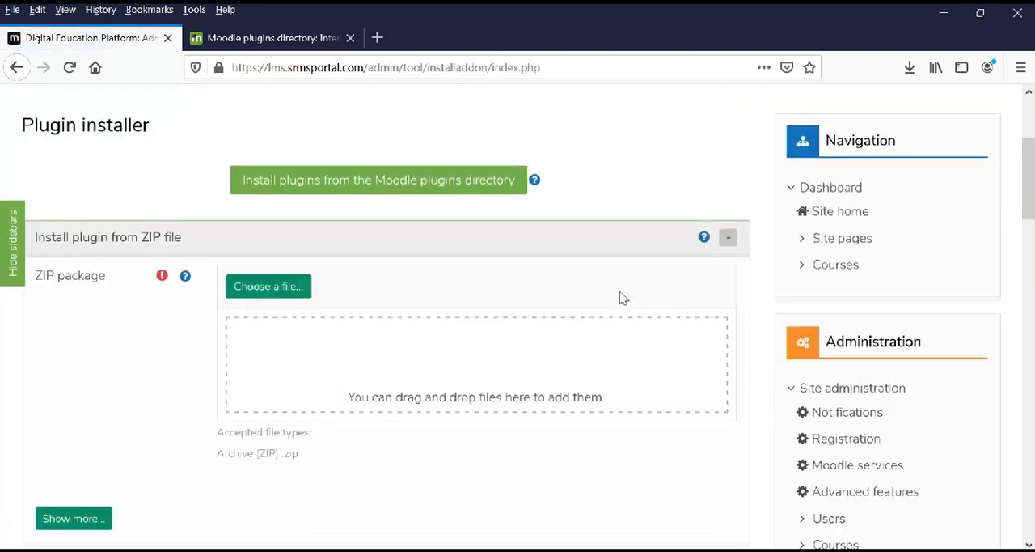
{"action": "left_click", "coordinate": [260, 161]}
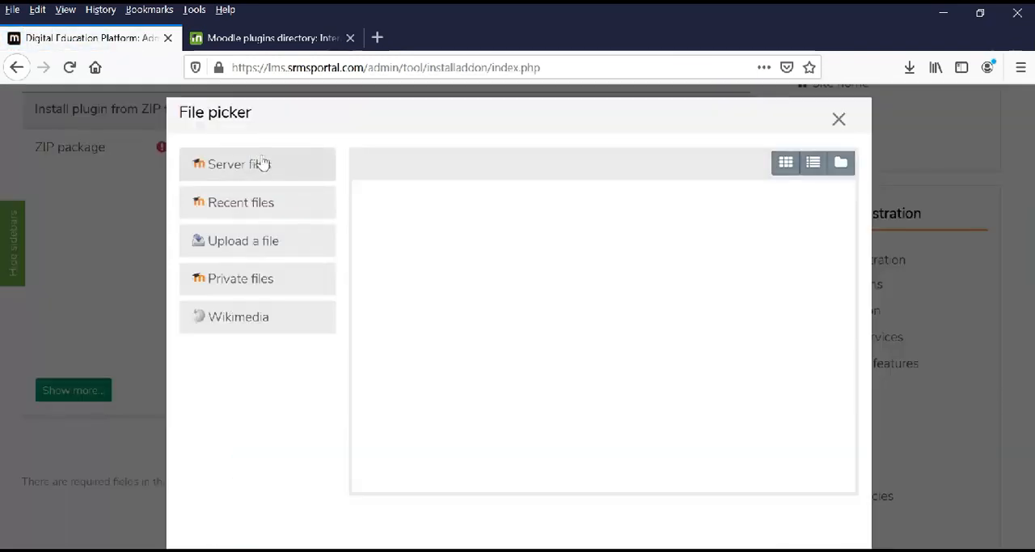
{"action": "left_click", "coordinate": [385, 235]}
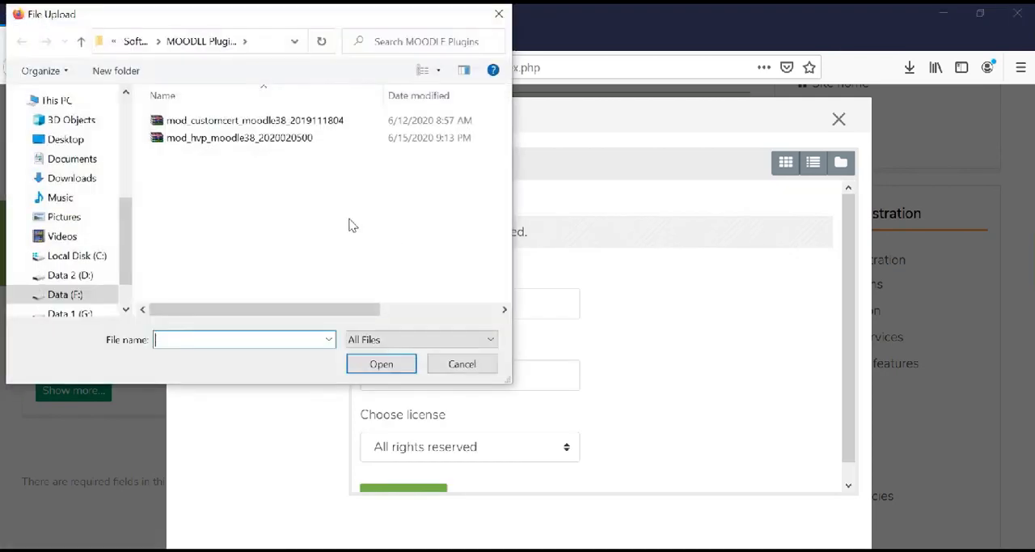
{"action": "double_click", "coordinate": [273, 139]}
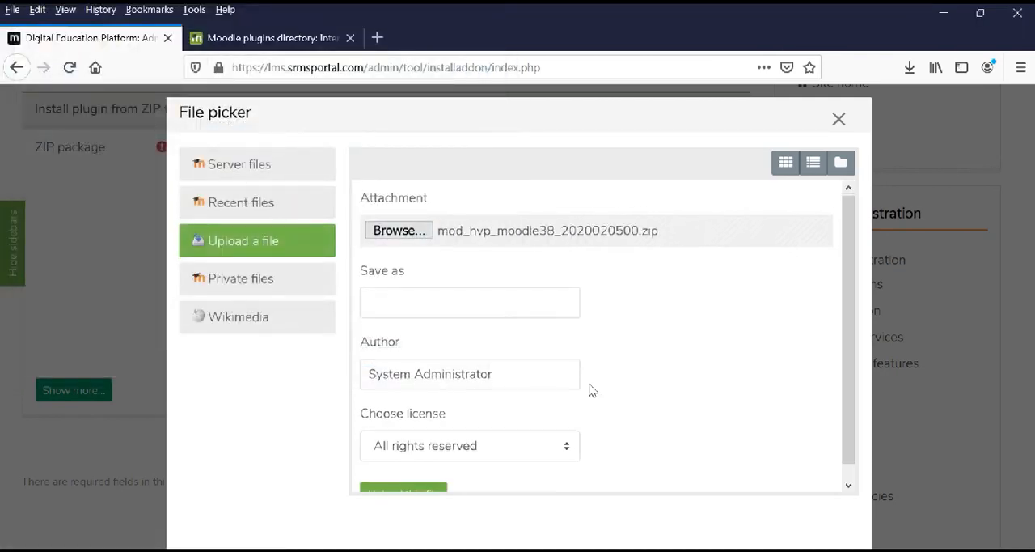
{"action": "scroll", "coordinate": [526, 429], "scroll_direction": "down", "scroll_amount": 1}
{"action": "left_click", "coordinate": [419, 480]}
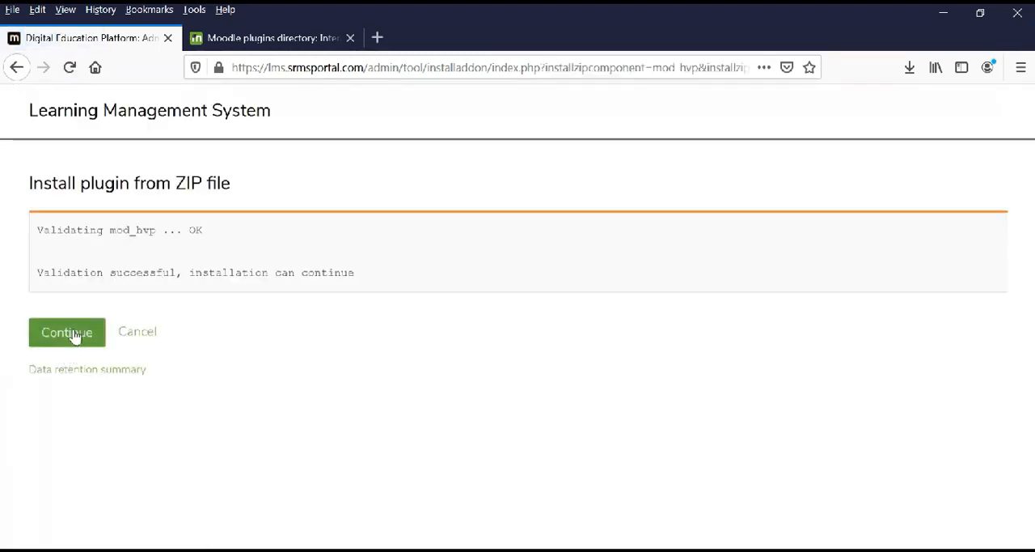
Continue the validated H5P plugin installation and upgrade the Moodle database, proceeding to the new H5P settings.
{"action": "left_click", "coordinate": [73, 334]}
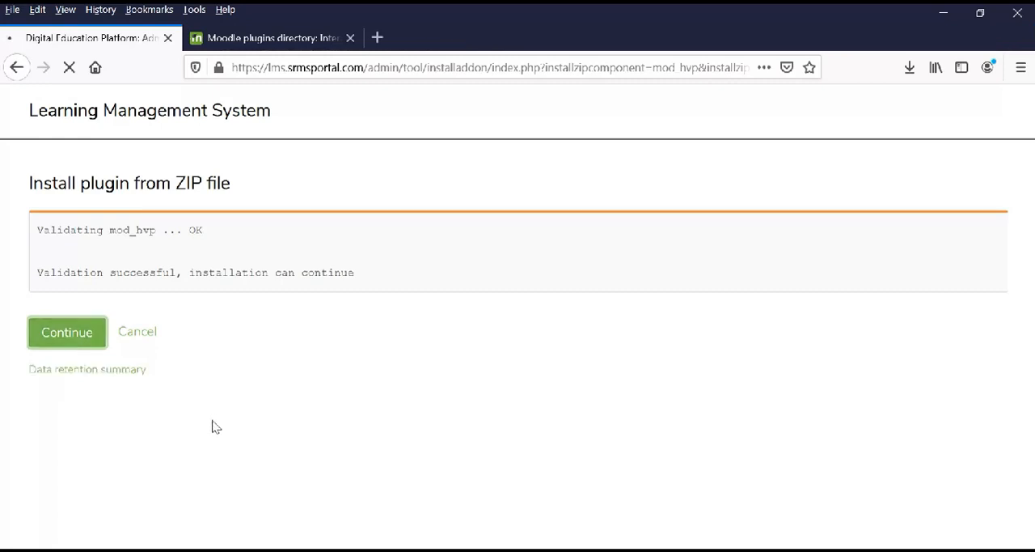
{"action": "scroll", "coordinate": [213, 436], "scroll_direction": "down", "scroll_amount": 5}
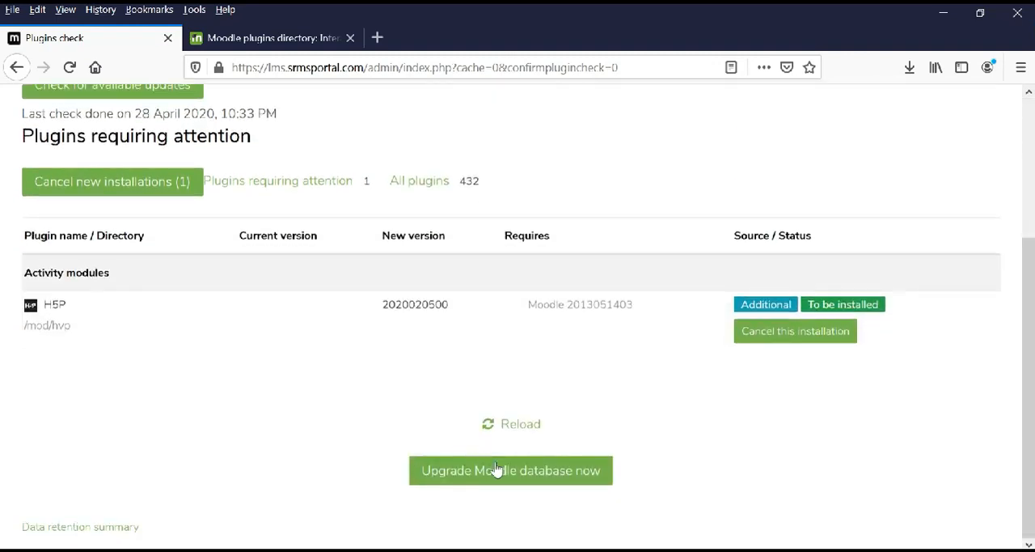
{"action": "left_click", "coordinate": [495, 473]}
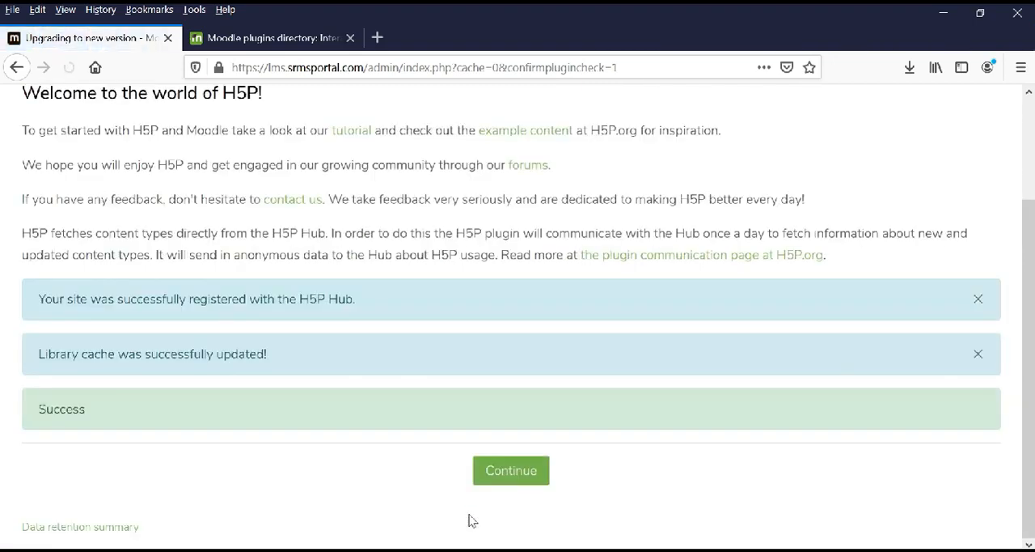
{"action": "left_click", "coordinate": [527, 477]}
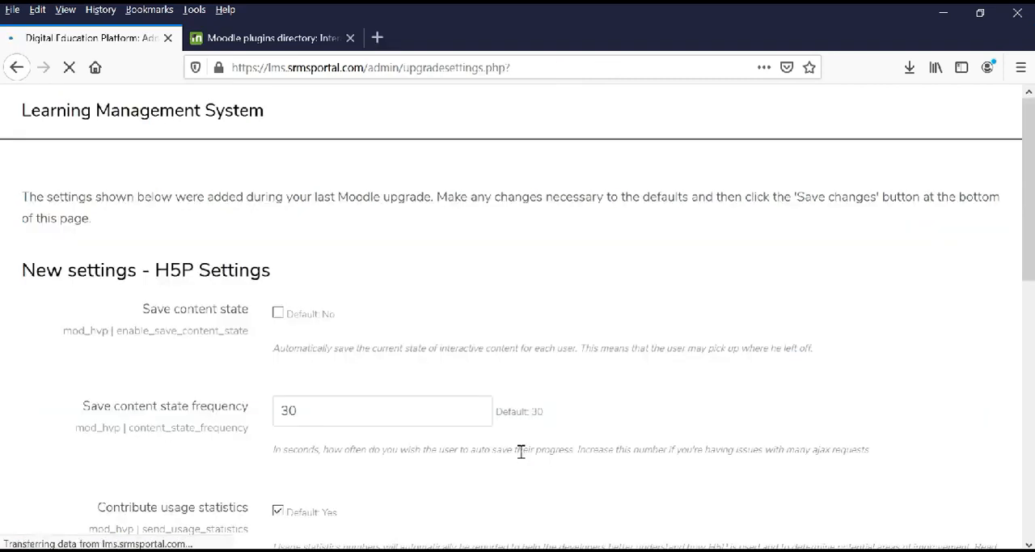
Review the new H5P settings and save them with their default values.
{"action": "scroll", "coordinate": [509, 445], "scroll_direction": "down", "scroll_amount": 4}
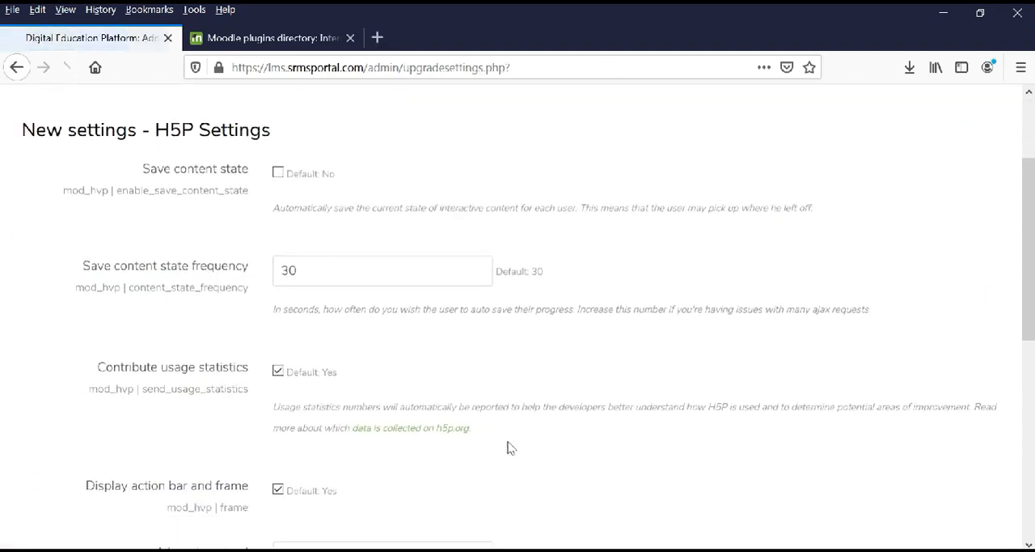
{"action": "scroll", "coordinate": [509, 445], "scroll_direction": "down", "scroll_amount": 10}
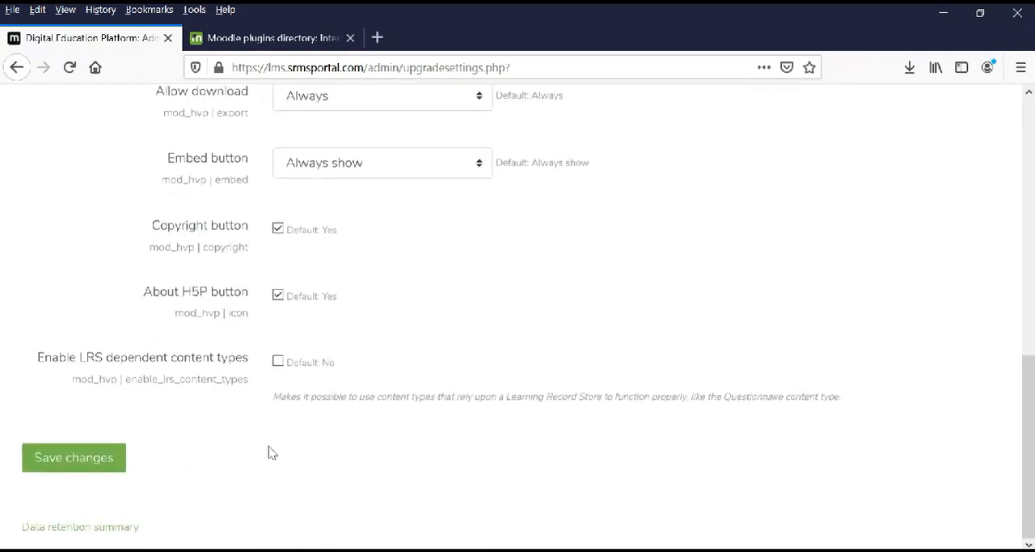
{"action": "left_click", "coordinate": [90, 473]}
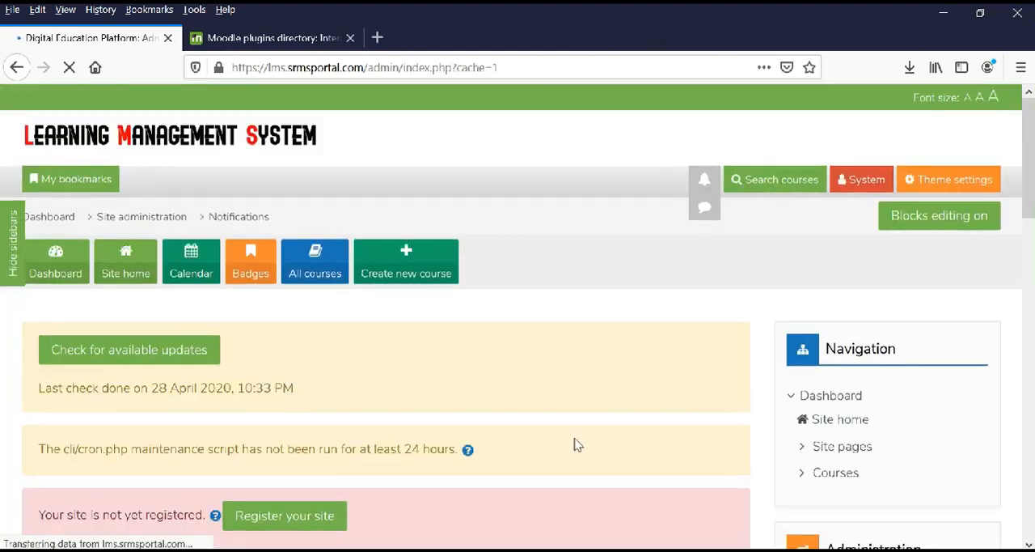
Open the Free English Lessons course from the Miscellaneous category.
{"action": "left_click", "coordinate": [307, 265]}
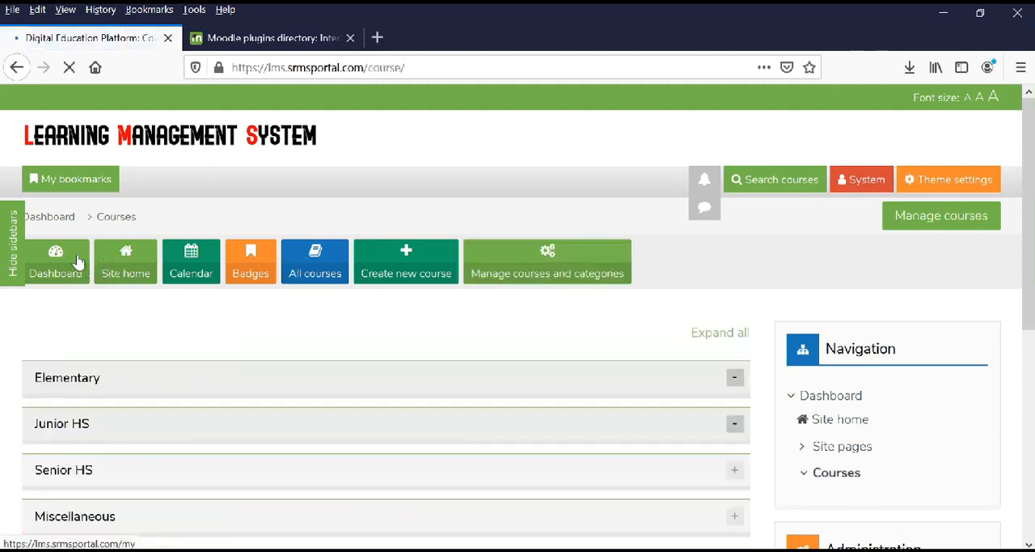
{"action": "scroll", "coordinate": [106, 376], "scroll_direction": "down", "scroll_amount": 2}
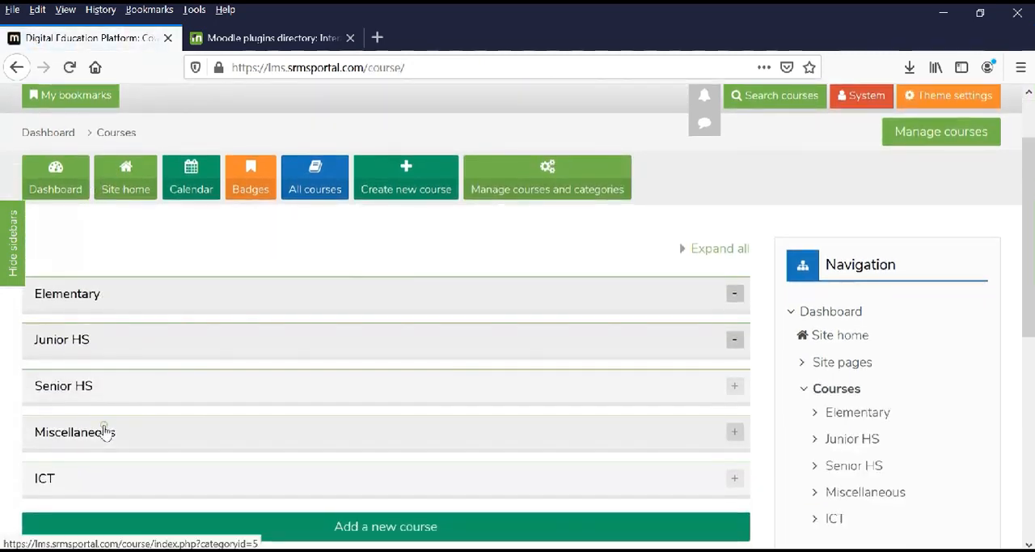
{"action": "left_click", "coordinate": [106, 432]}
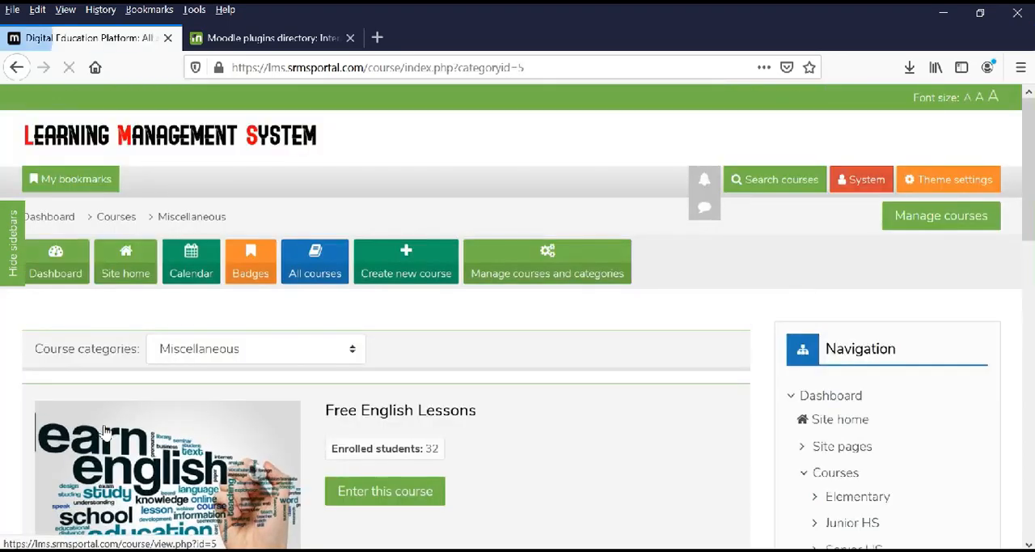
{"action": "scroll", "coordinate": [404, 400], "scroll_direction": "down", "scroll_amount": 3}
{"action": "left_click", "coordinate": [399, 330]}
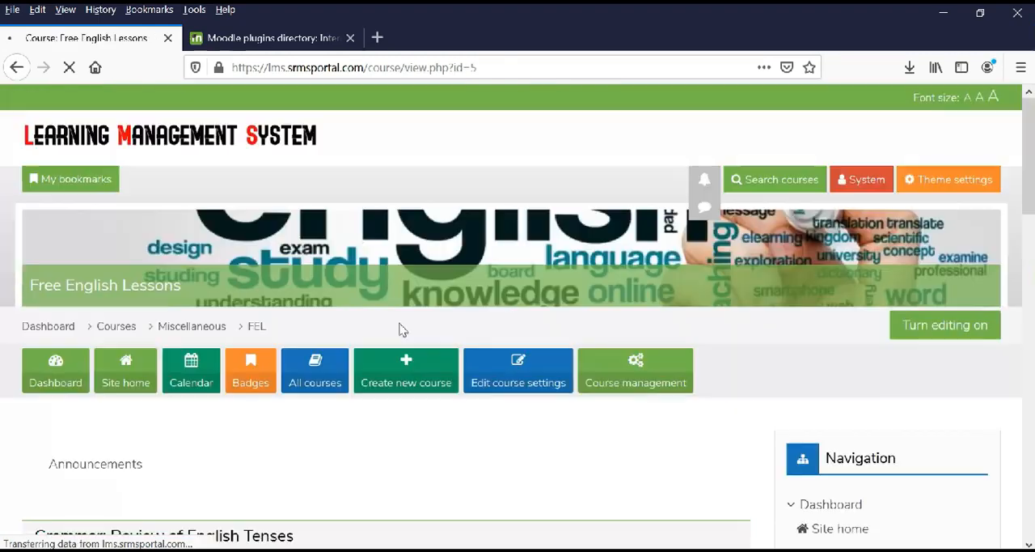
Look over the Free English Lessons topics and turn editing on for the course.
{"action": "scroll", "coordinate": [416, 340], "scroll_direction": "down", "scroll_amount": 5}
{"action": "scroll", "coordinate": [599, 340], "scroll_direction": "down", "scroll_amount": 3}
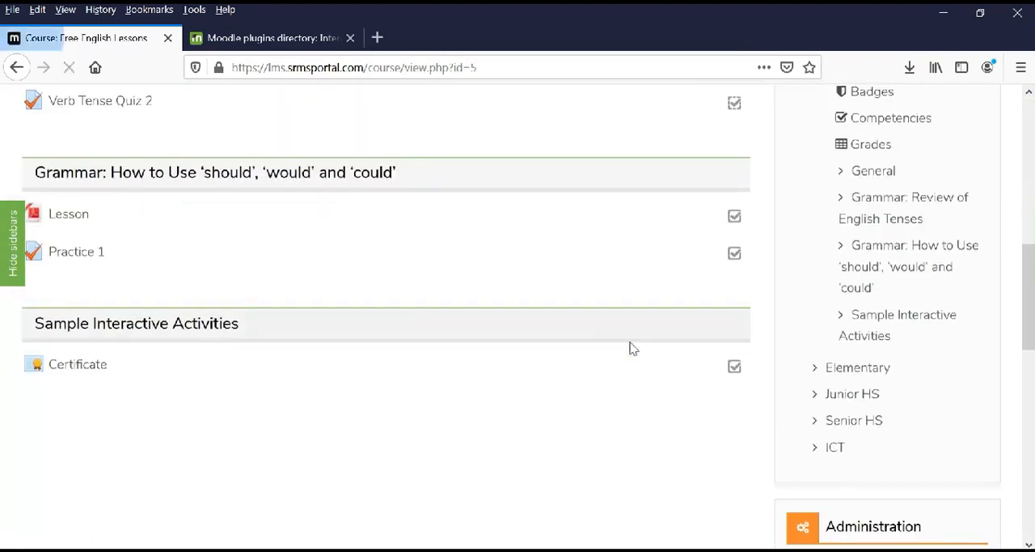
{"action": "scroll", "coordinate": [809, 370], "scroll_direction": "down", "scroll_amount": 2}
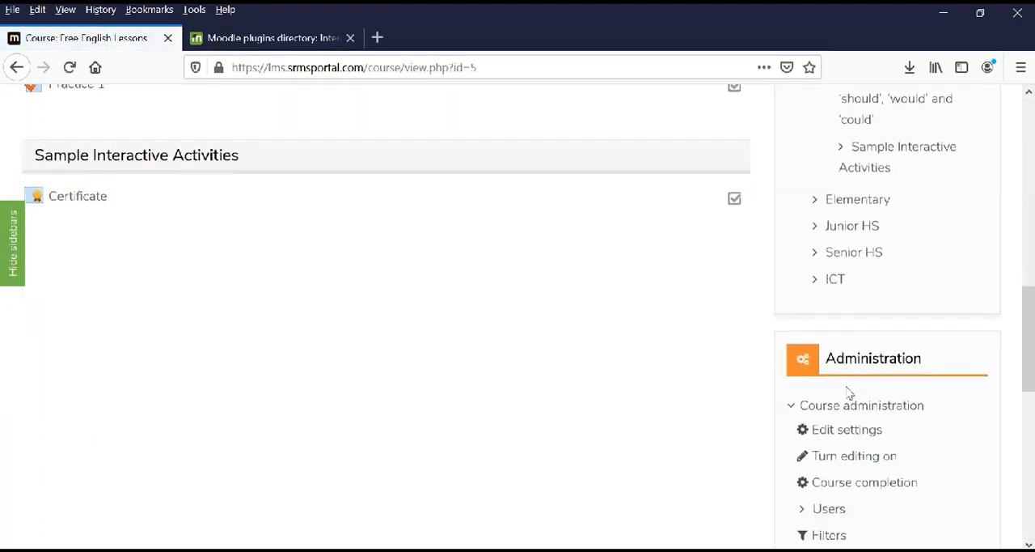
{"action": "left_click", "coordinate": [847, 458]}
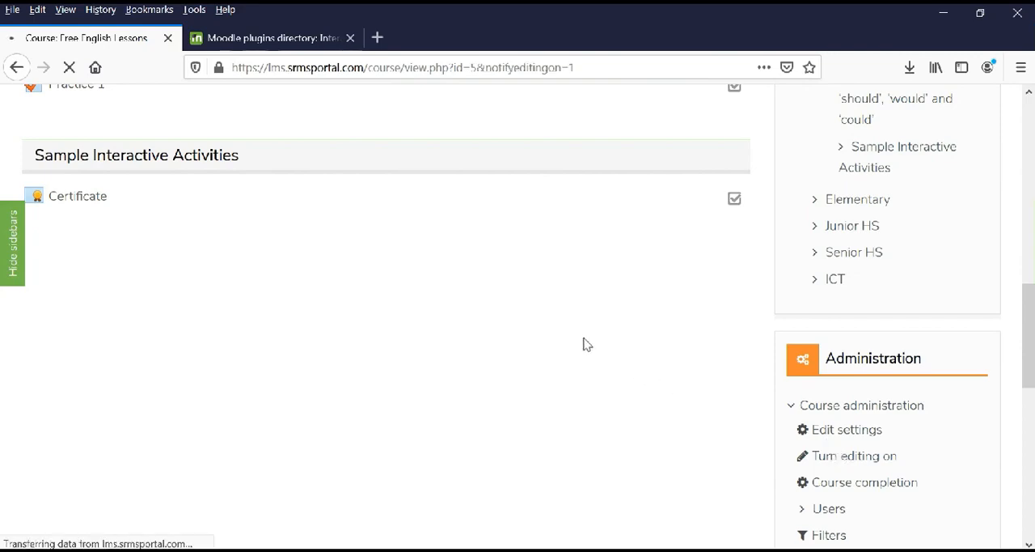
Start a new activity in the Sample Interactive Activities topic and choose Interactive Content (H5P) as its type.
{"action": "scroll", "coordinate": [587, 345], "scroll_direction": "down", "scroll_amount": 4}
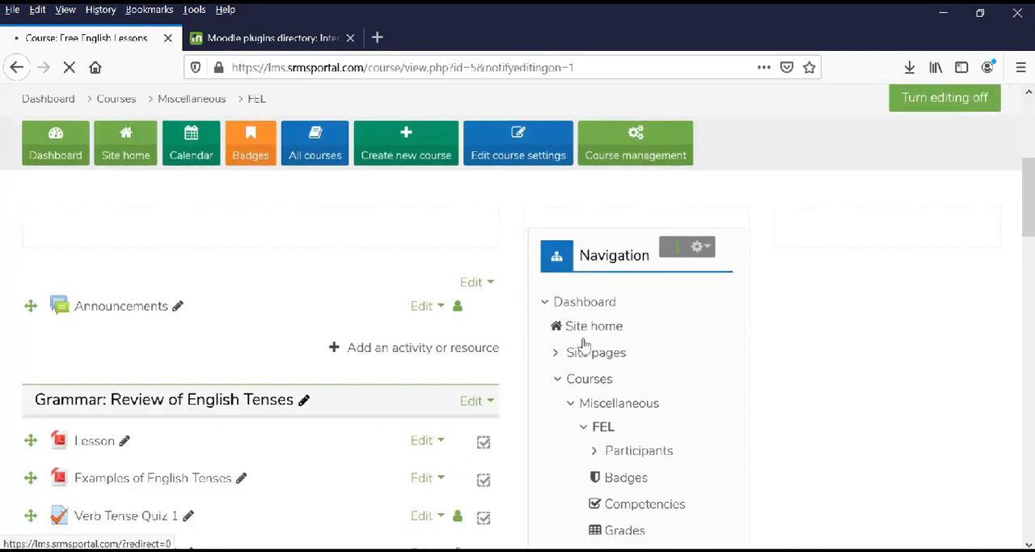
{"action": "scroll", "coordinate": [586, 345], "scroll_direction": "down", "scroll_amount": 6}
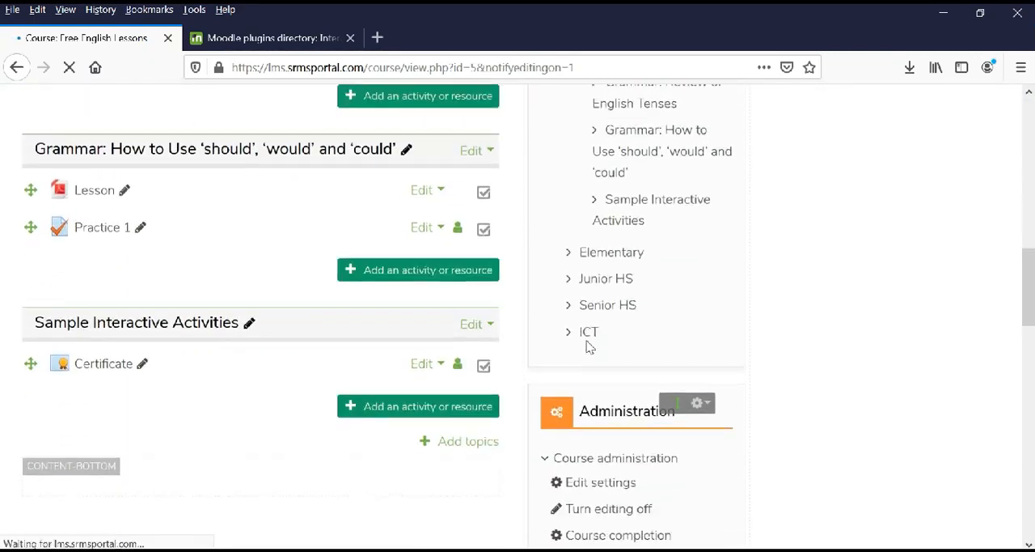
{"action": "scroll", "coordinate": [588, 348], "scroll_direction": "down", "scroll_amount": 1}
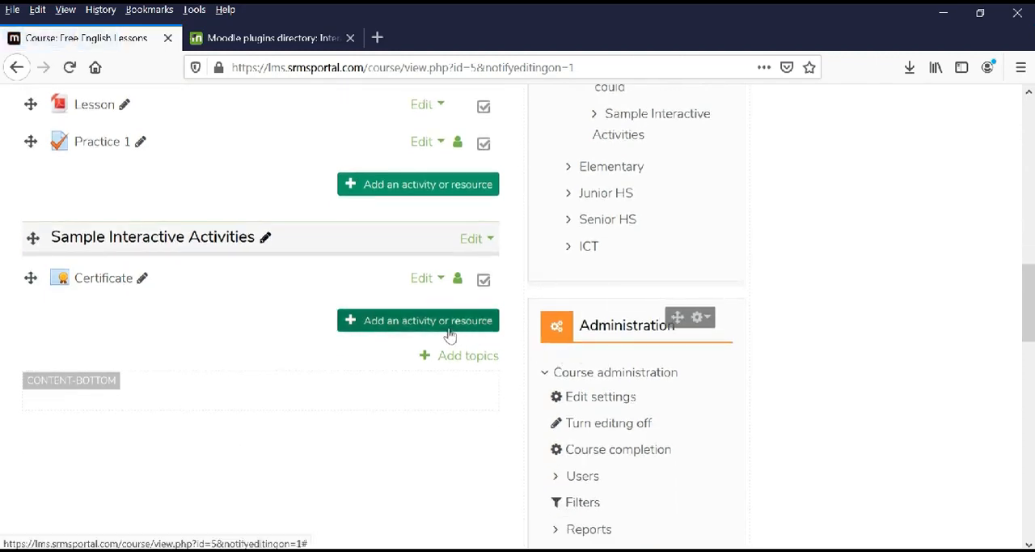
{"action": "left_click", "coordinate": [444, 330]}
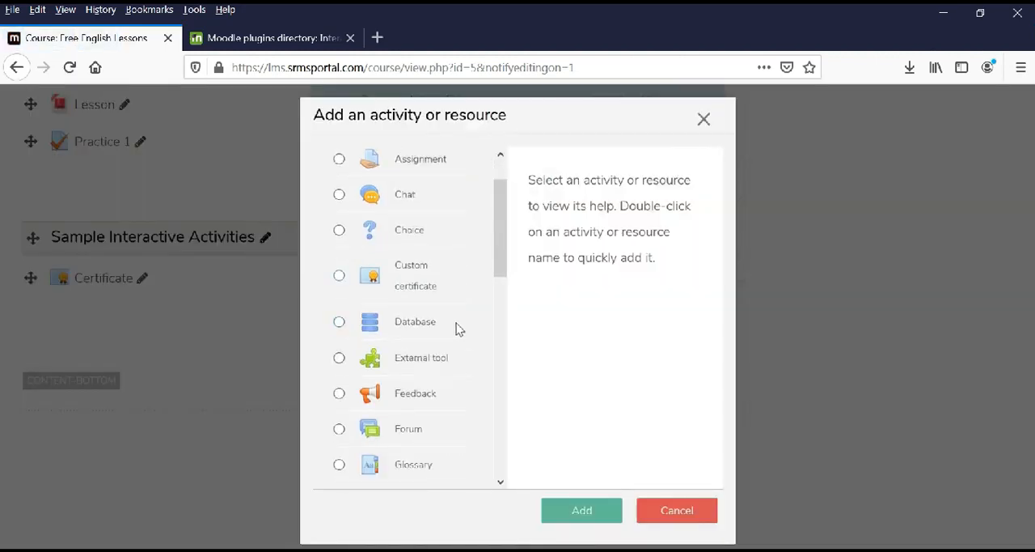
{"action": "scroll", "coordinate": [457, 326], "scroll_direction": "down", "scroll_amount": 3}
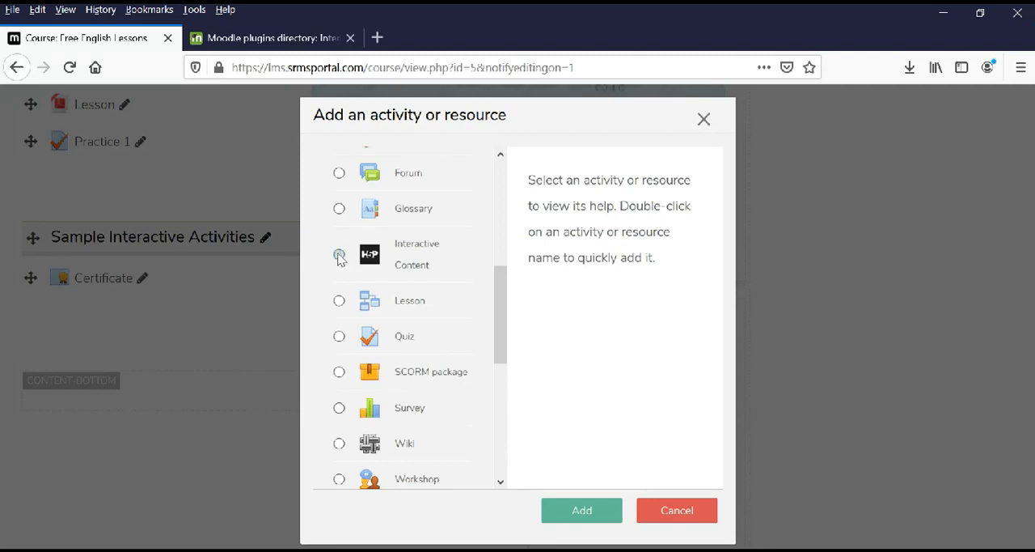
{"action": "left_click", "coordinate": [339, 255]}
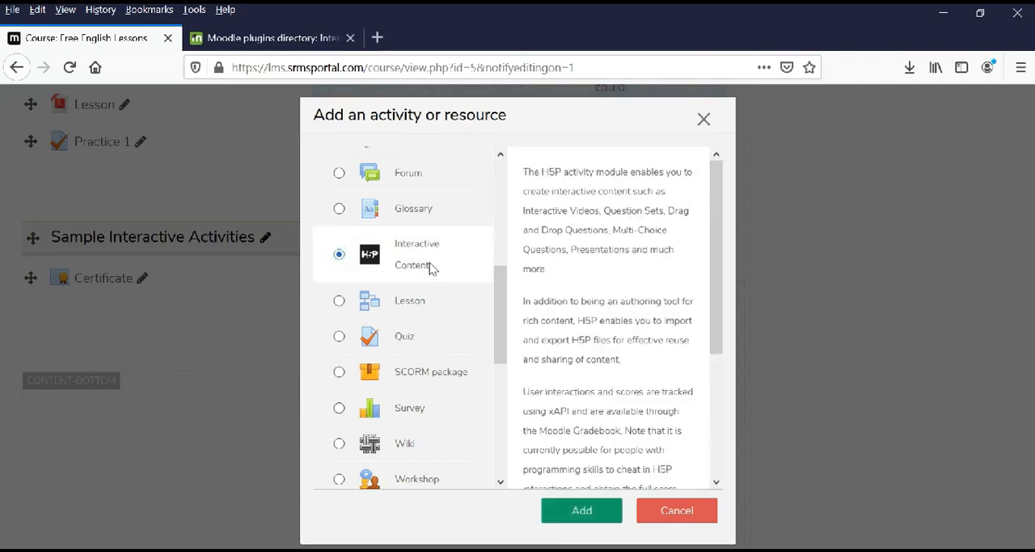